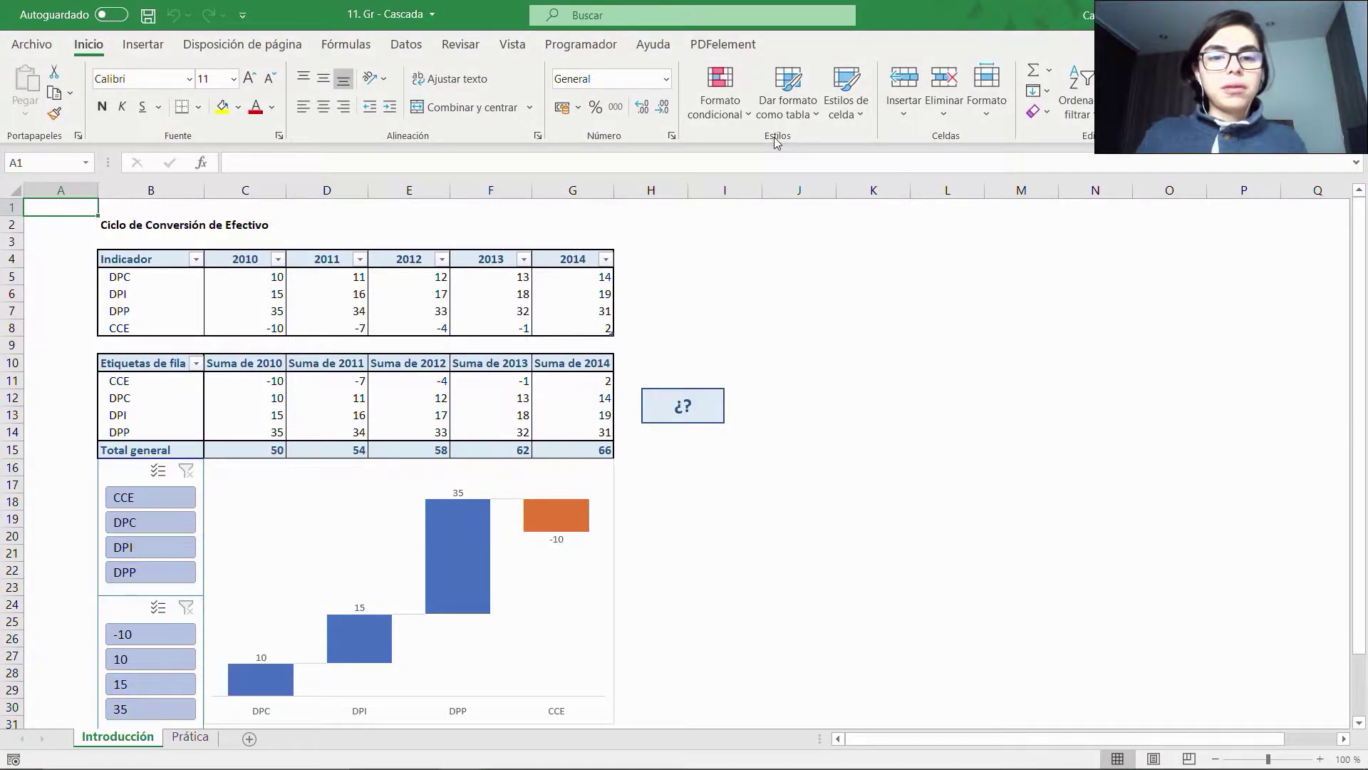
# Examine the waterfall chart on the Introducción sheet together with its source table, the pivot table and the two slicers.
pyautogui.click(252, 516)
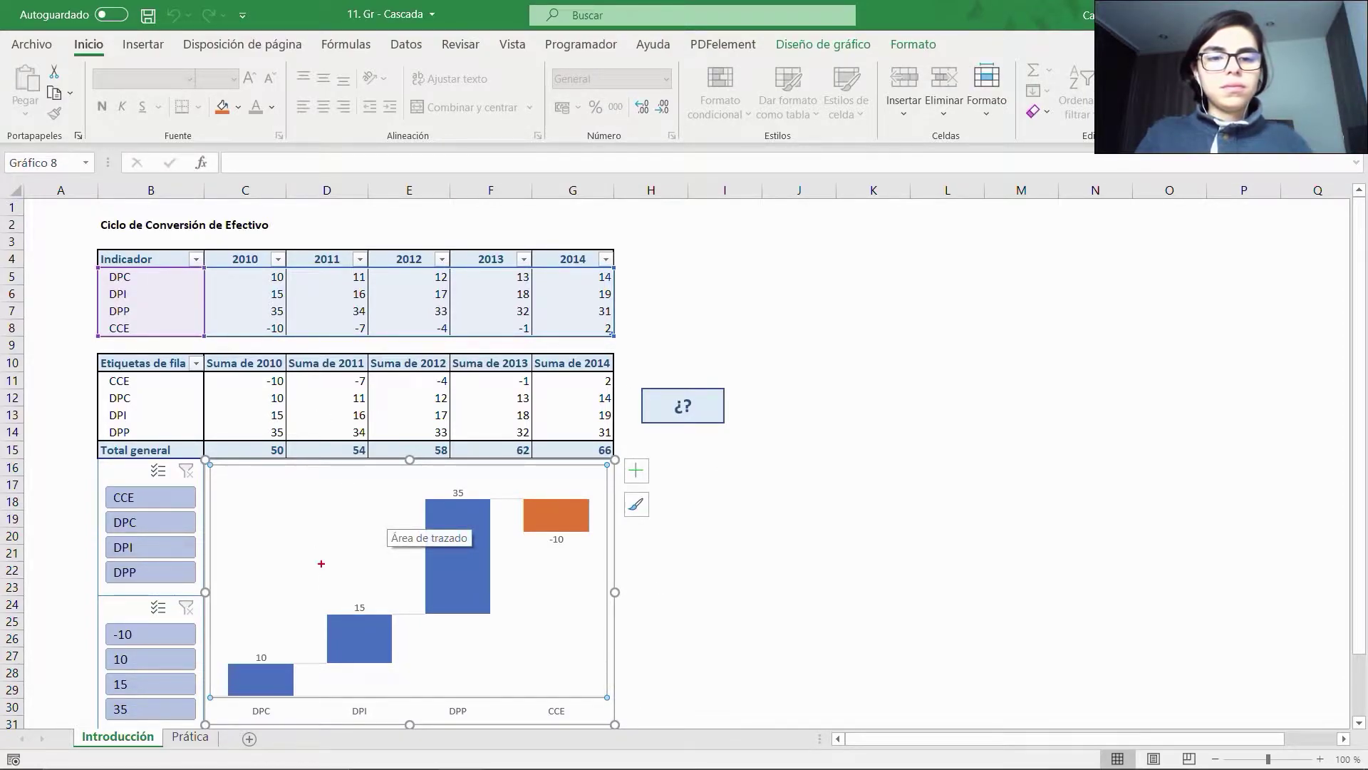
pyautogui.moveTo(198, 448)
pyautogui.mouseDown()
pyautogui.moveTo(207, 469)
pyautogui.moveTo(607, 691)
pyautogui.moveTo(640, 742)
pyautogui.mouseUp()
pyautogui.moveTo(88, 223)
pyautogui.mouseDown()
pyautogui.moveTo(191, 330)
pyautogui.moveTo(661, 361)
pyautogui.mouseUp()
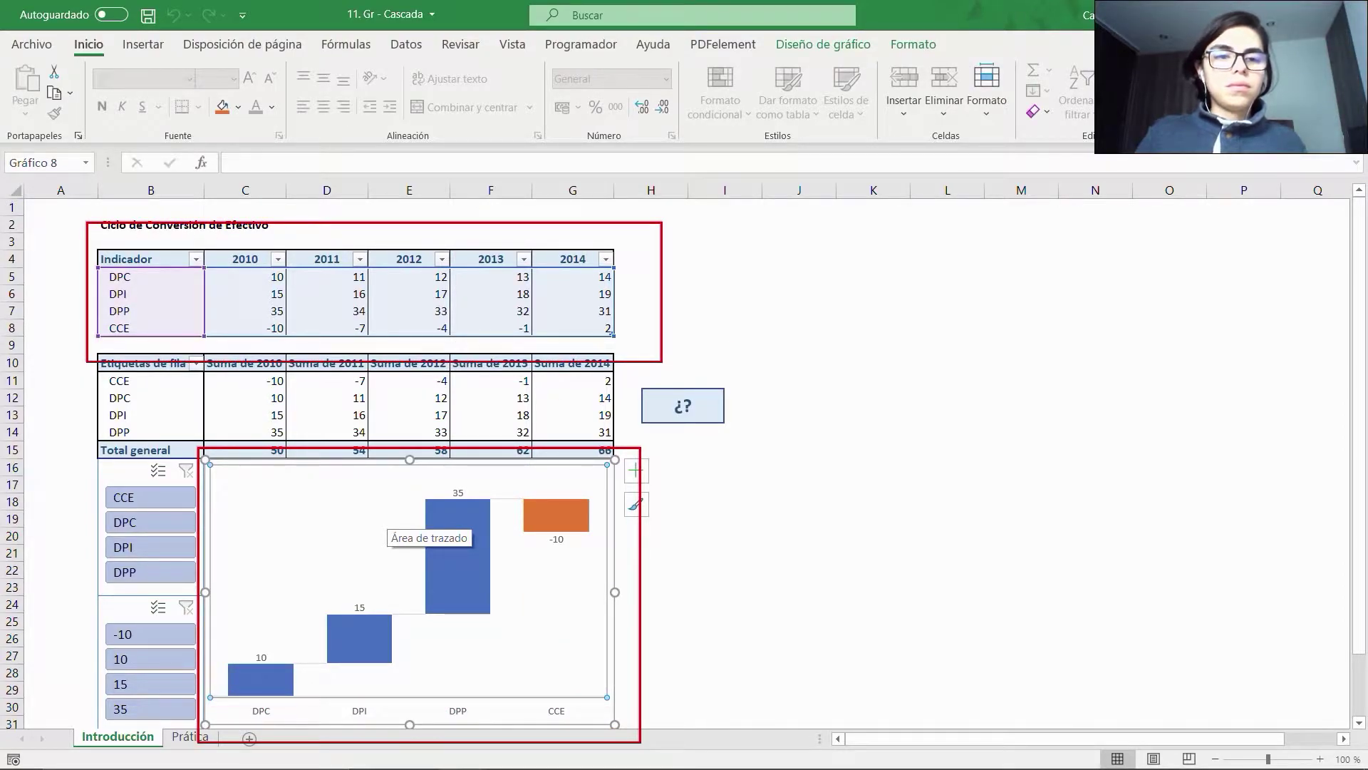
pyautogui.moveTo(56, 397)
pyautogui.mouseDown()
pyautogui.moveTo(80, 437)
pyautogui.moveTo(45, 438)
pyautogui.mouseUp()
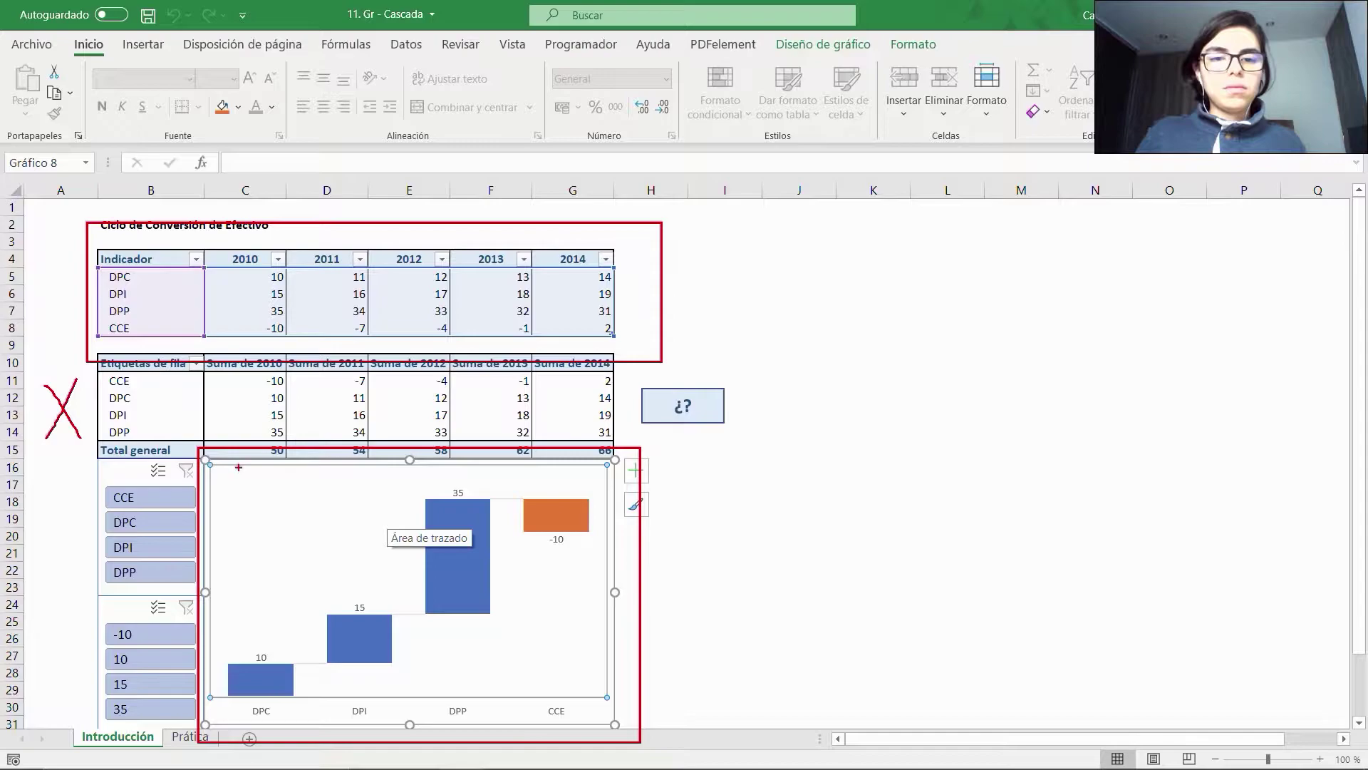
pyautogui.moveTo(700, 251); pyautogui.dragTo(700, 269)
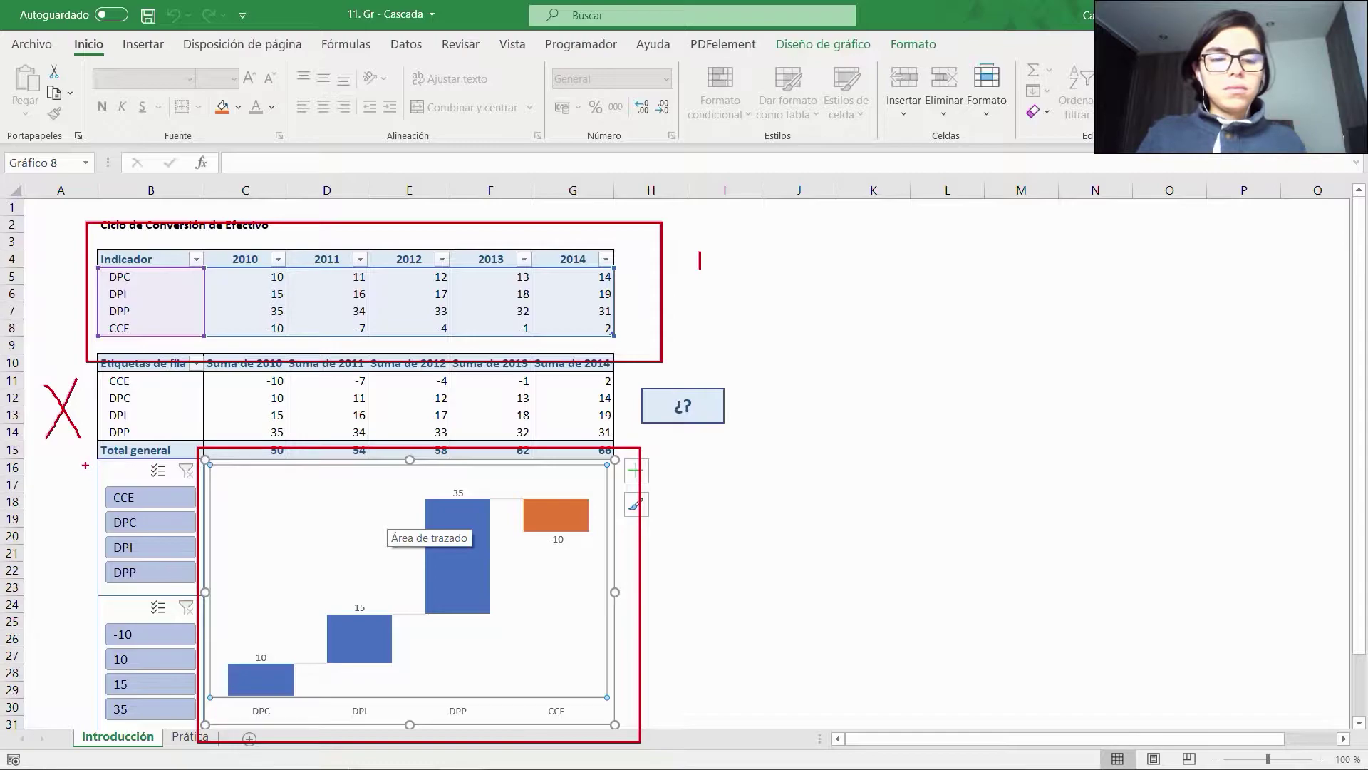
pyautogui.moveTo(84, 455)
pyautogui.mouseDown()
pyautogui.moveTo(192, 506)
pyautogui.moveTo(207, 591)
pyautogui.mouseUp()
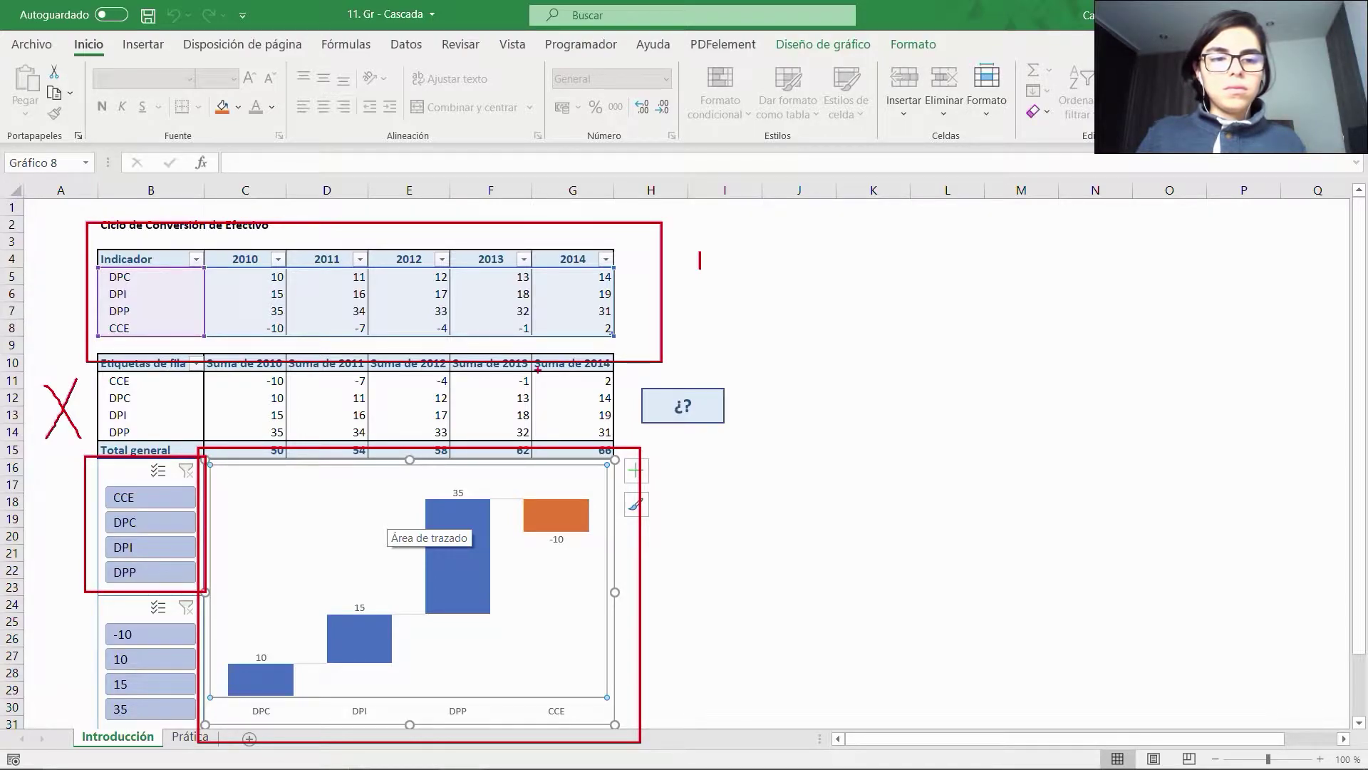
pyautogui.moveTo(712, 254); pyautogui.dragTo(713, 288)
pyautogui.moveTo(43, 487)
pyautogui.mouseDown()
pyautogui.moveTo(67, 516)
pyautogui.moveTo(58, 486)
pyautogui.moveTo(41, 513)
pyautogui.mouseUp()
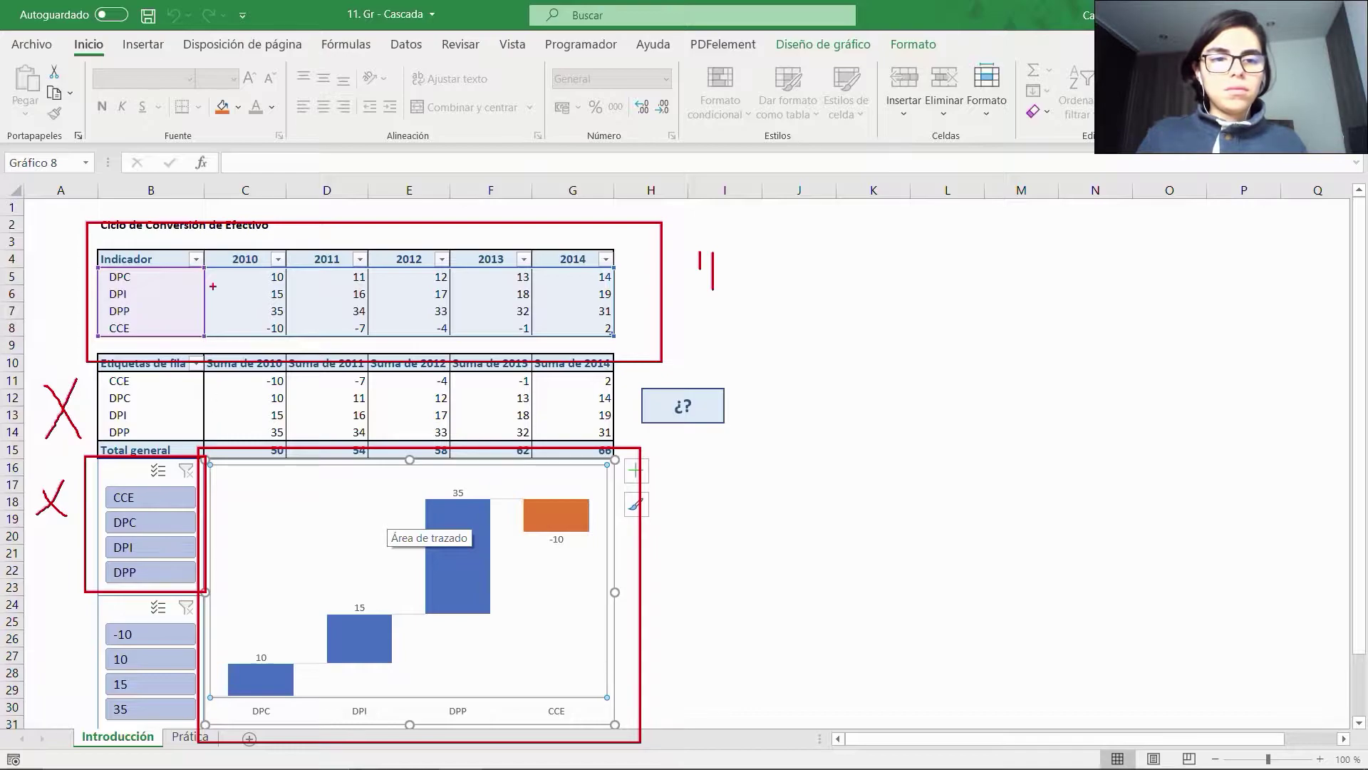
pyautogui.moveTo(204, 239)
pyautogui.mouseDown()
pyautogui.moveTo(210, 271)
pyautogui.moveTo(622, 280)
pyautogui.mouseUp()
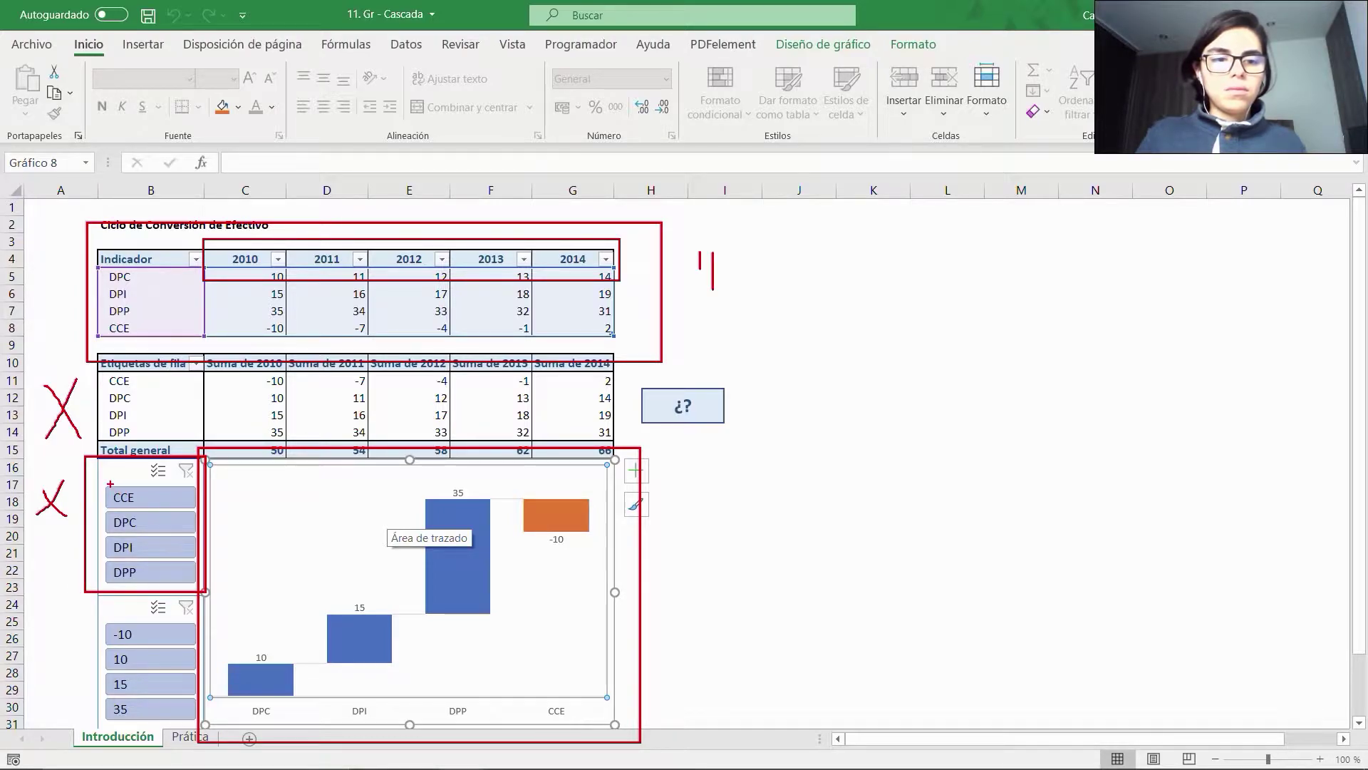
pyautogui.moveTo(107, 483)
pyautogui.mouseDown()
pyautogui.moveTo(158, 484)
pyautogui.moveTo(159, 503)
pyautogui.moveTo(108, 485)
pyautogui.mouseUp()
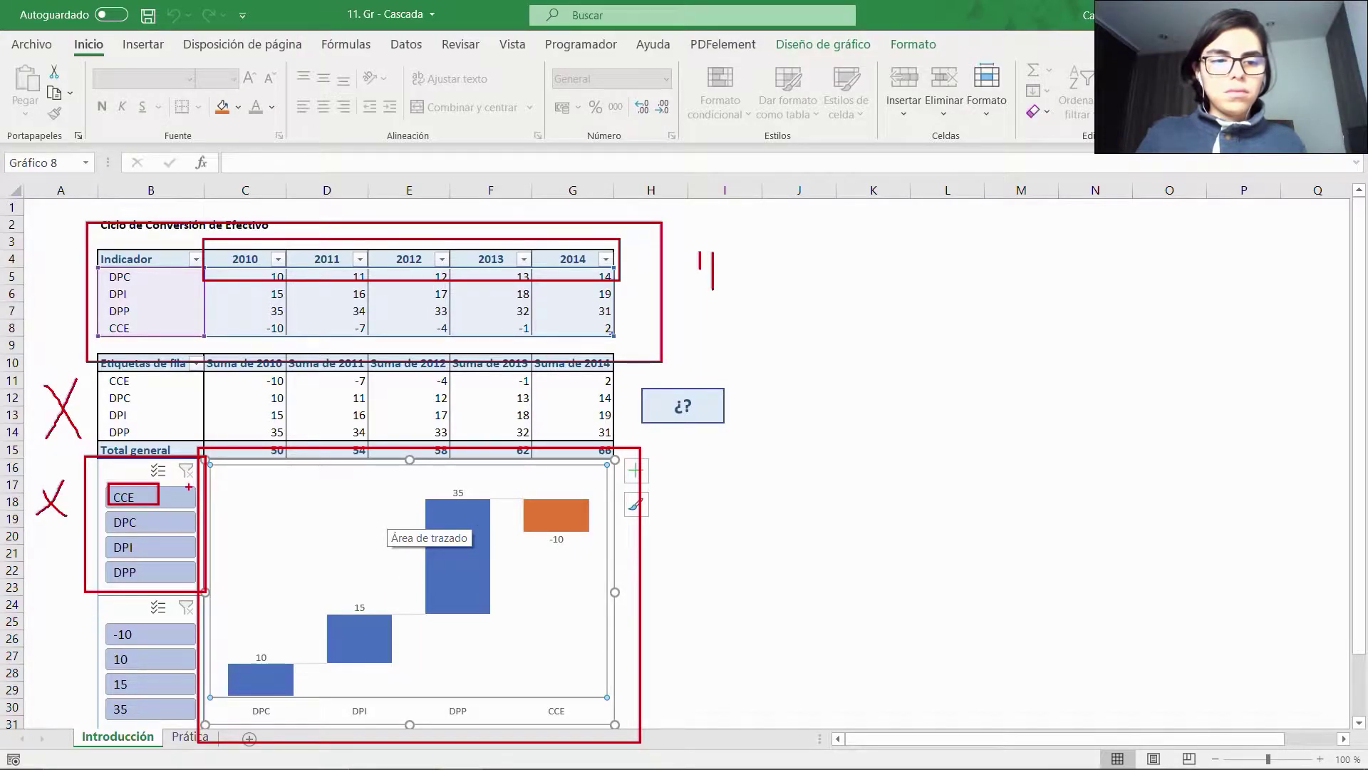
pyautogui.moveTo(164, 548)
pyautogui.mouseDown()
pyautogui.moveTo(177, 552)
pyautogui.moveTo(187, 498)
pyautogui.mouseUp()
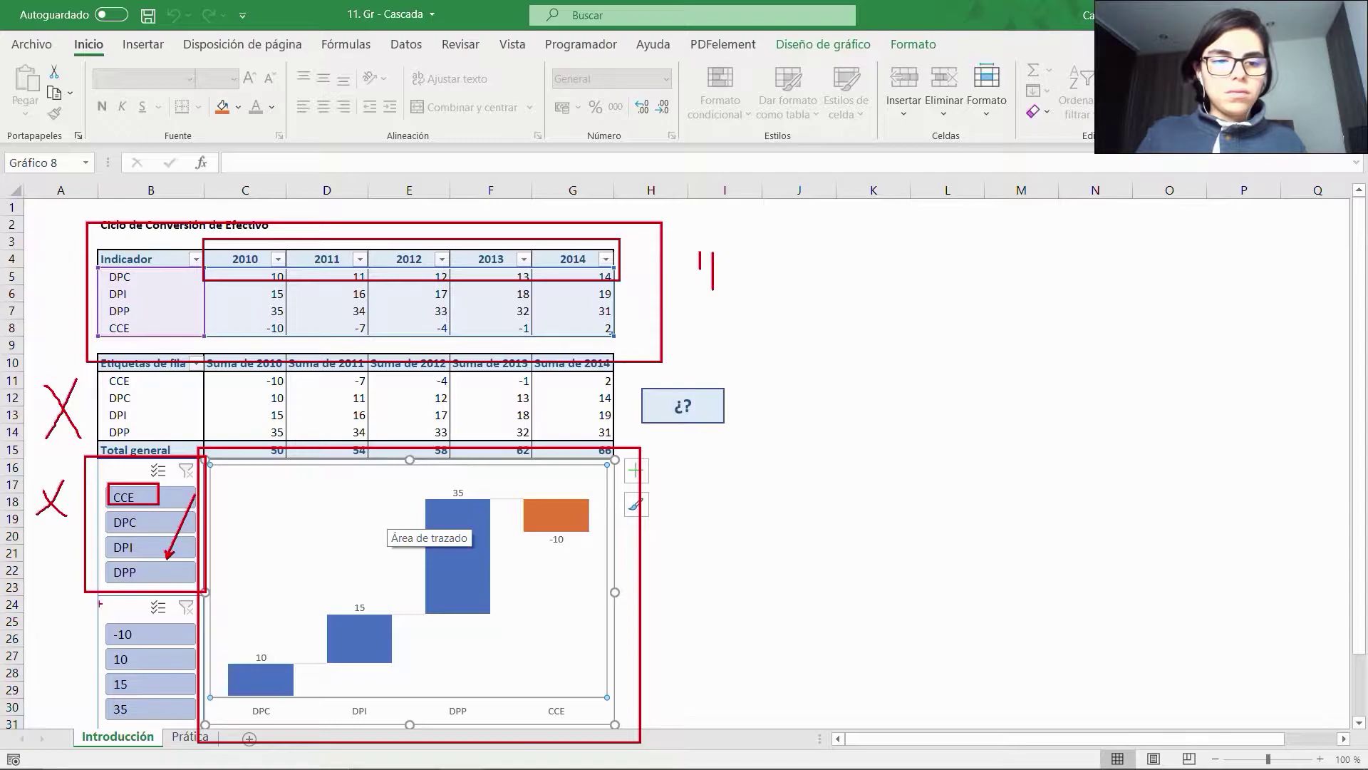
pyautogui.moveTo(85, 587)
pyautogui.mouseDown()
pyautogui.moveTo(84, 652)
pyautogui.moveTo(200, 729)
pyautogui.moveTo(207, 592)
pyautogui.moveTo(87, 589)
pyautogui.mouseUp()
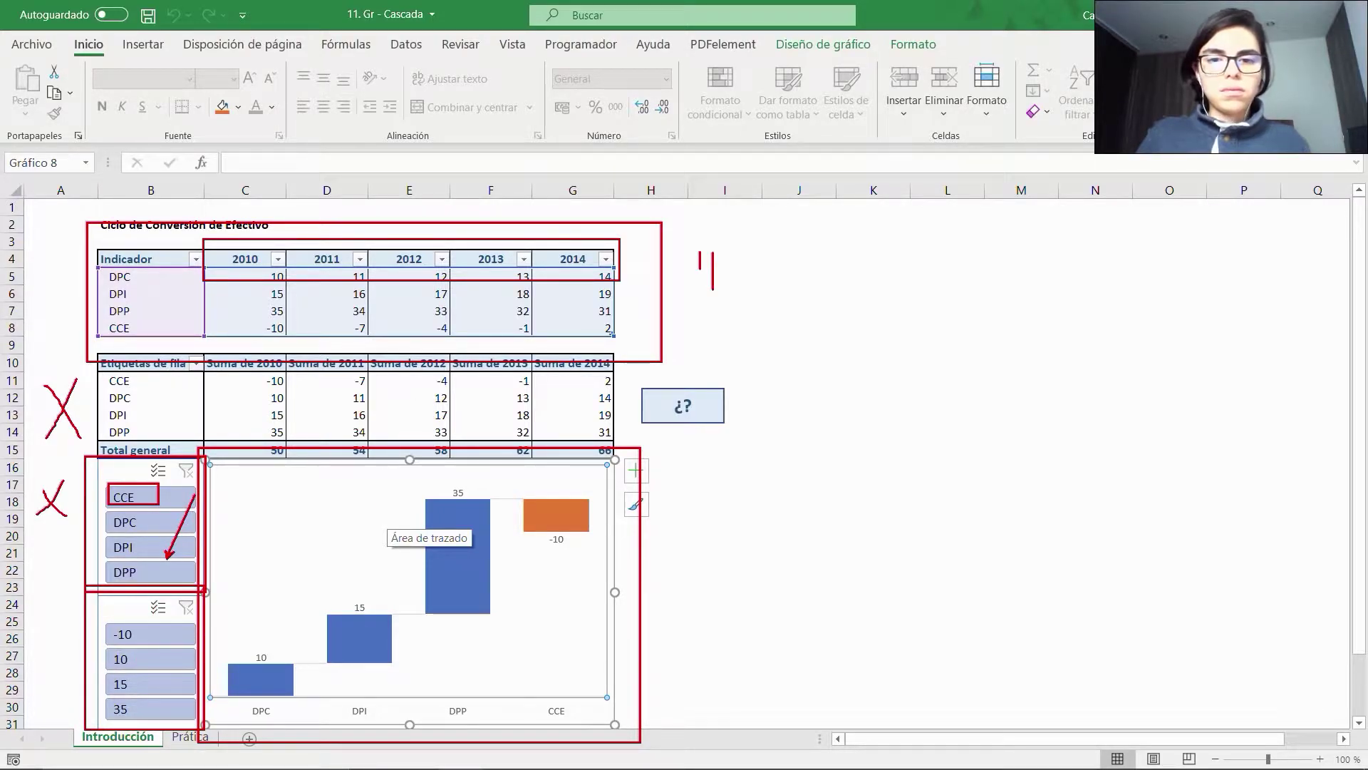
pyautogui.moveTo(732, 251); pyautogui.dragTo(733, 287)
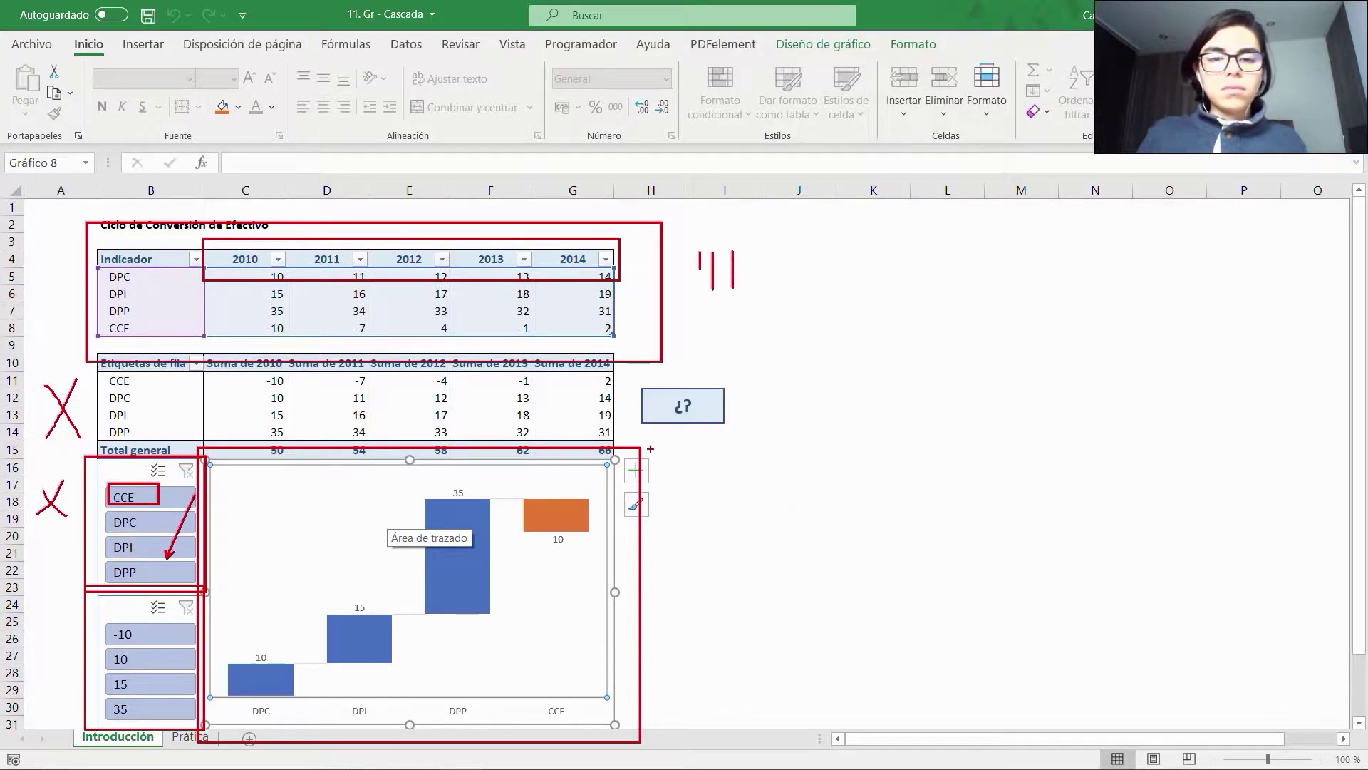
pyautogui.moveTo(754, 252); pyautogui.dragTo(754, 287)
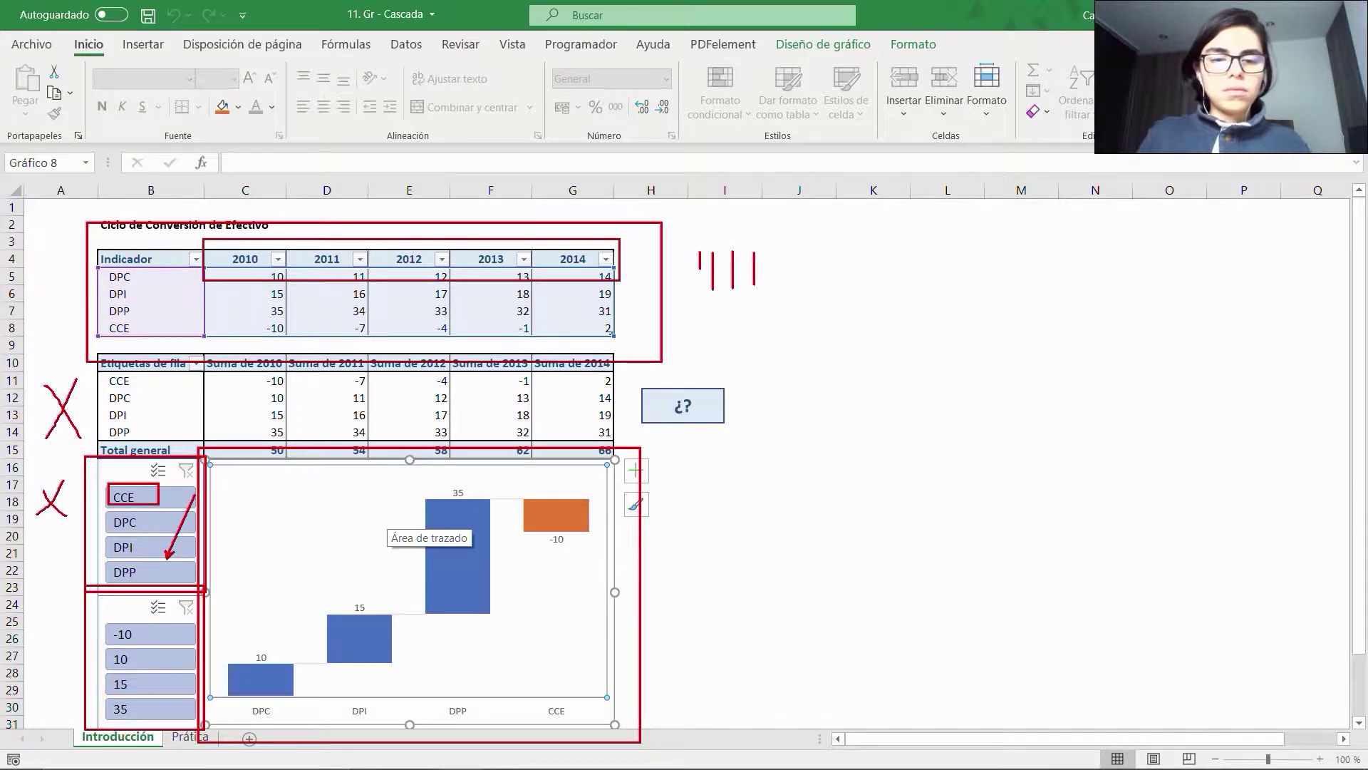
pyautogui.press('Escape')
# Reveal the chart insertion picture through the "¿?" shape and examine its Cascada message about pivot table data.
pyautogui.click(689, 519)
pyautogui.click(697, 419)
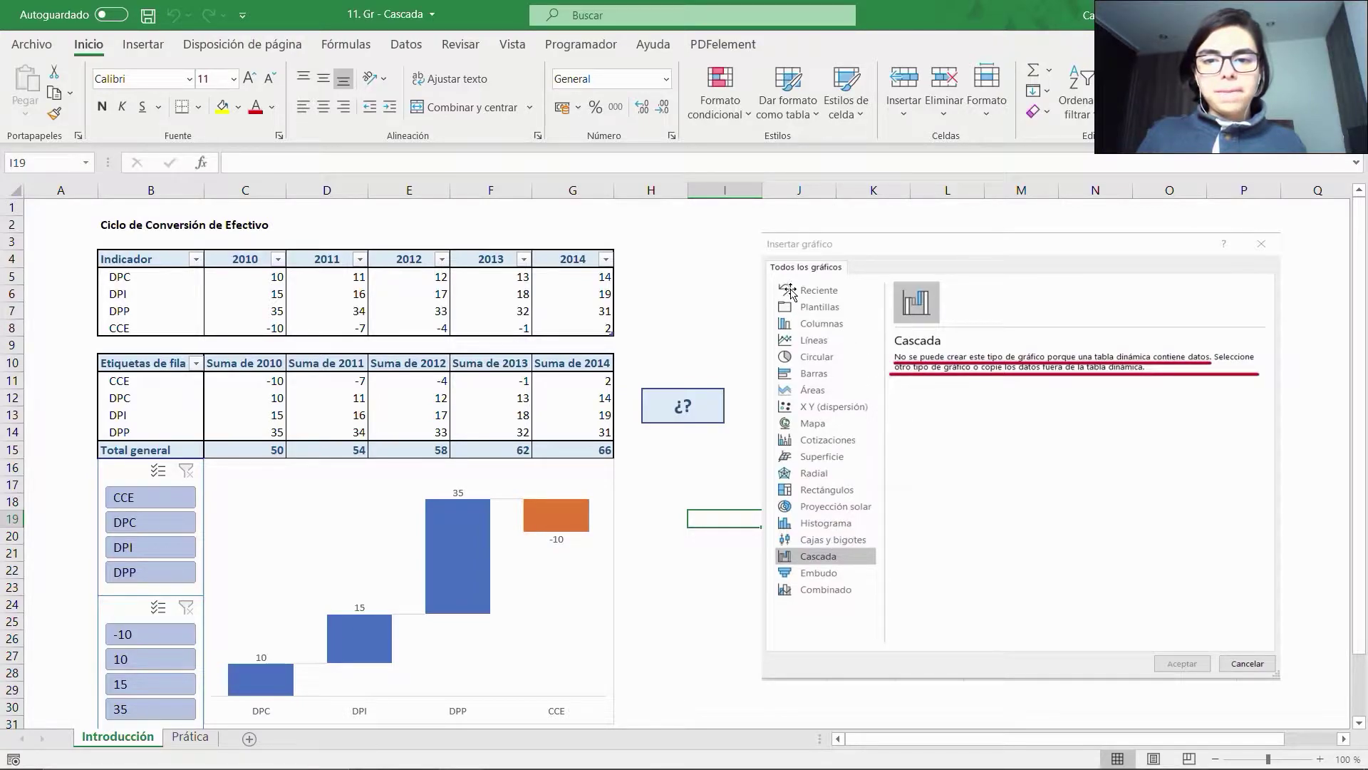
pyautogui.moveTo(754, 227); pyautogui.dragTo(829, 258)
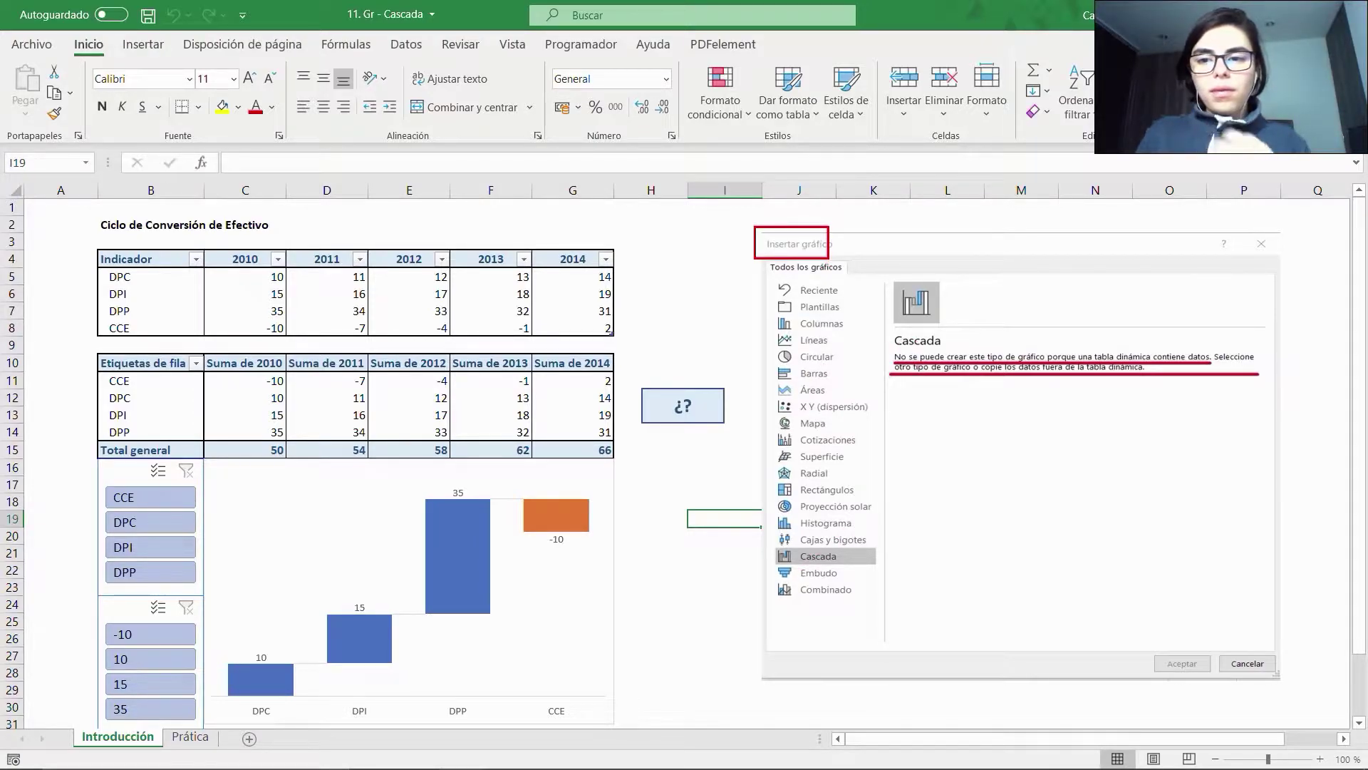
pyautogui.moveTo(1144, 641); pyautogui.dragTo(1209, 685)
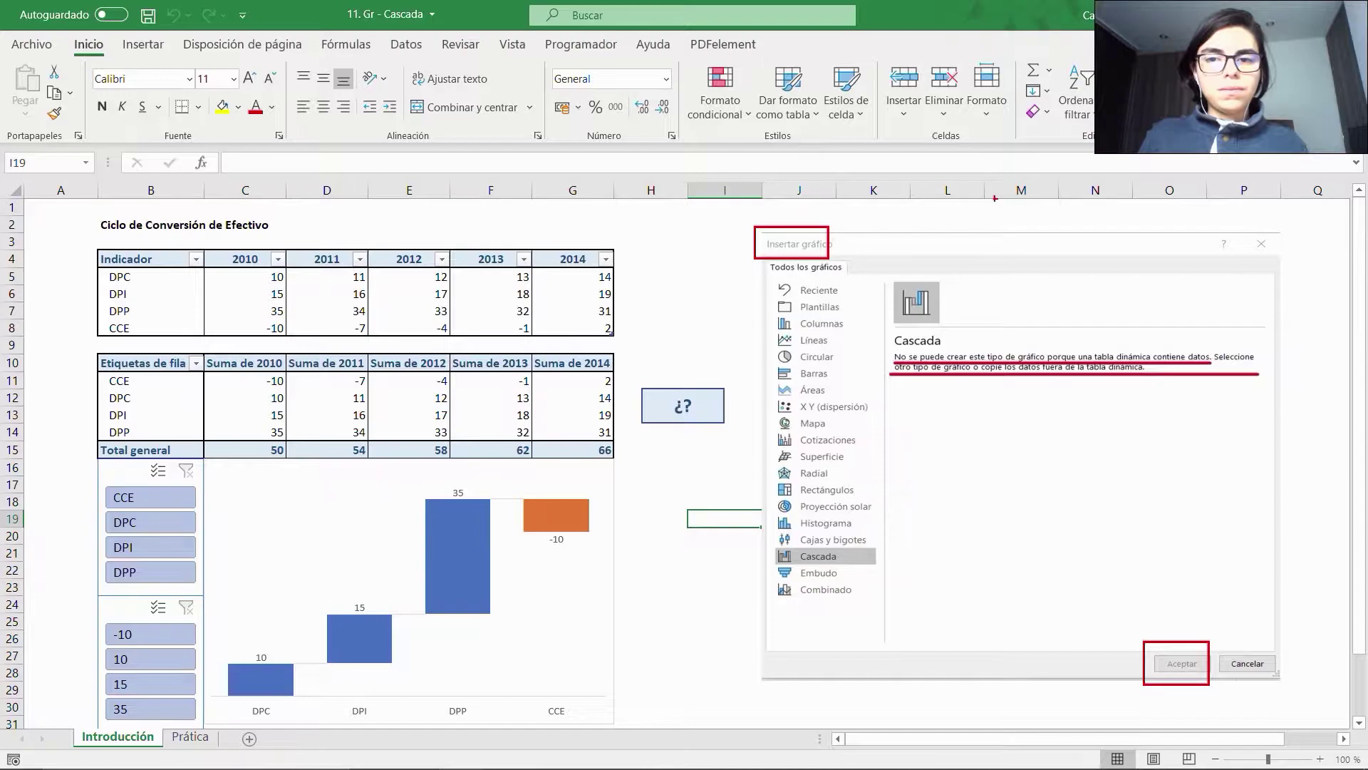
pyautogui.press('Escape')
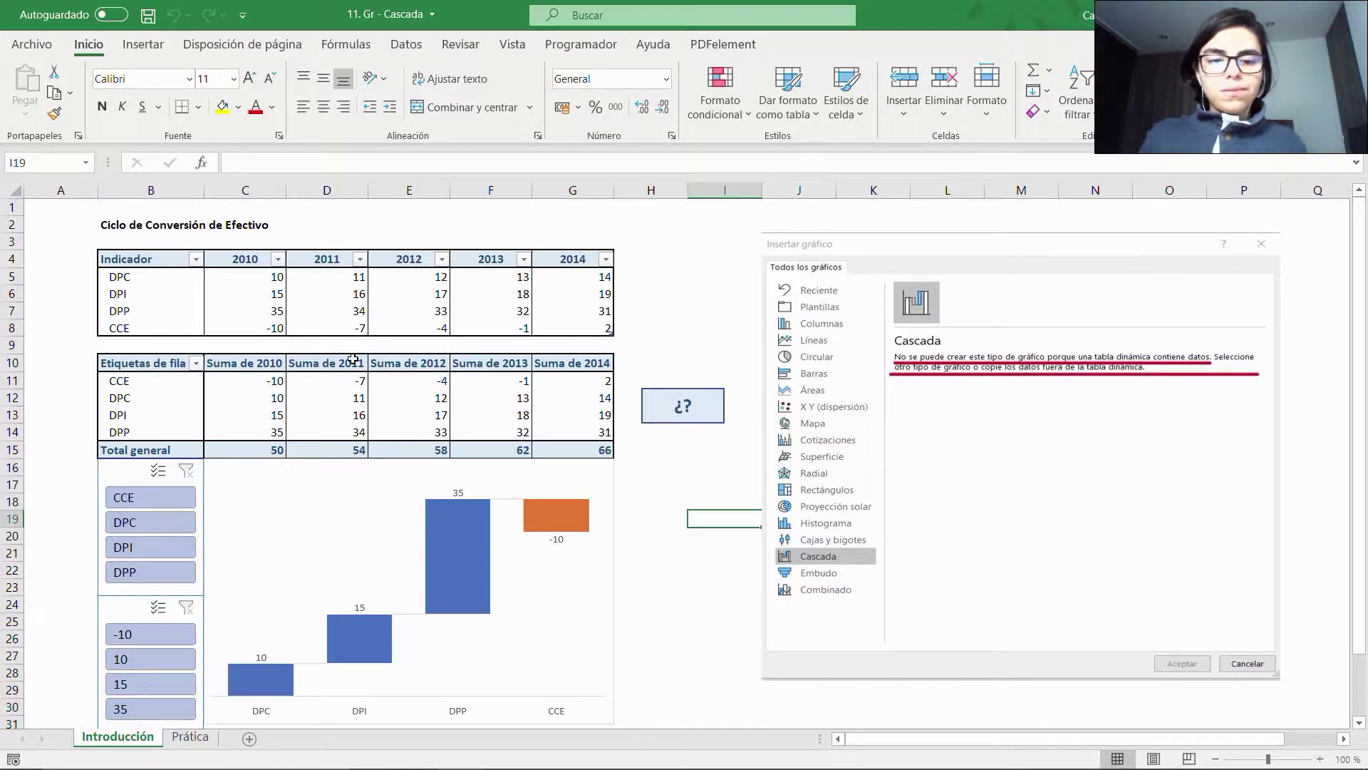
pyautogui.hotkey('ctrl', 'pagedown')
pyautogui.moveTo(154, 274); pyautogui.dragTo(161, 263)
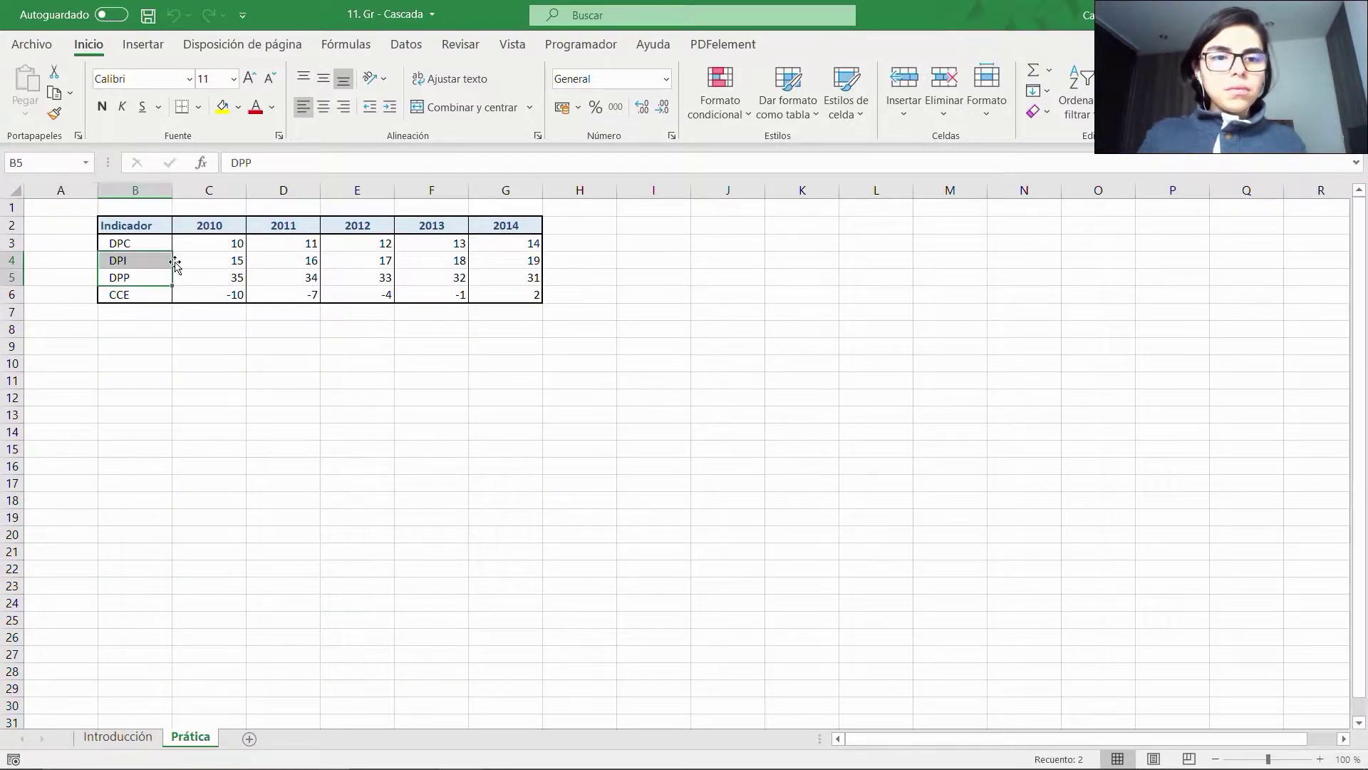
pyautogui.hotkey('ctrl', 'pageup')
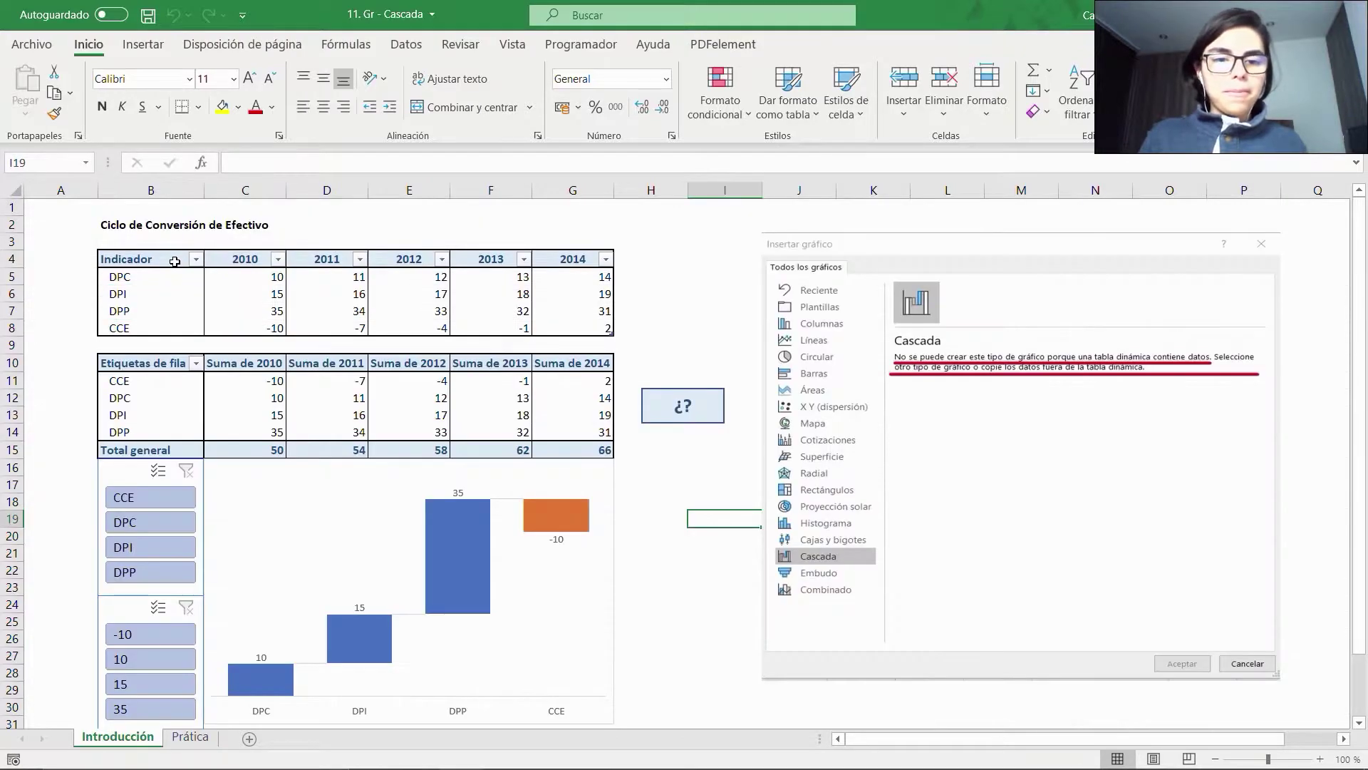
pyautogui.click(89, 498)
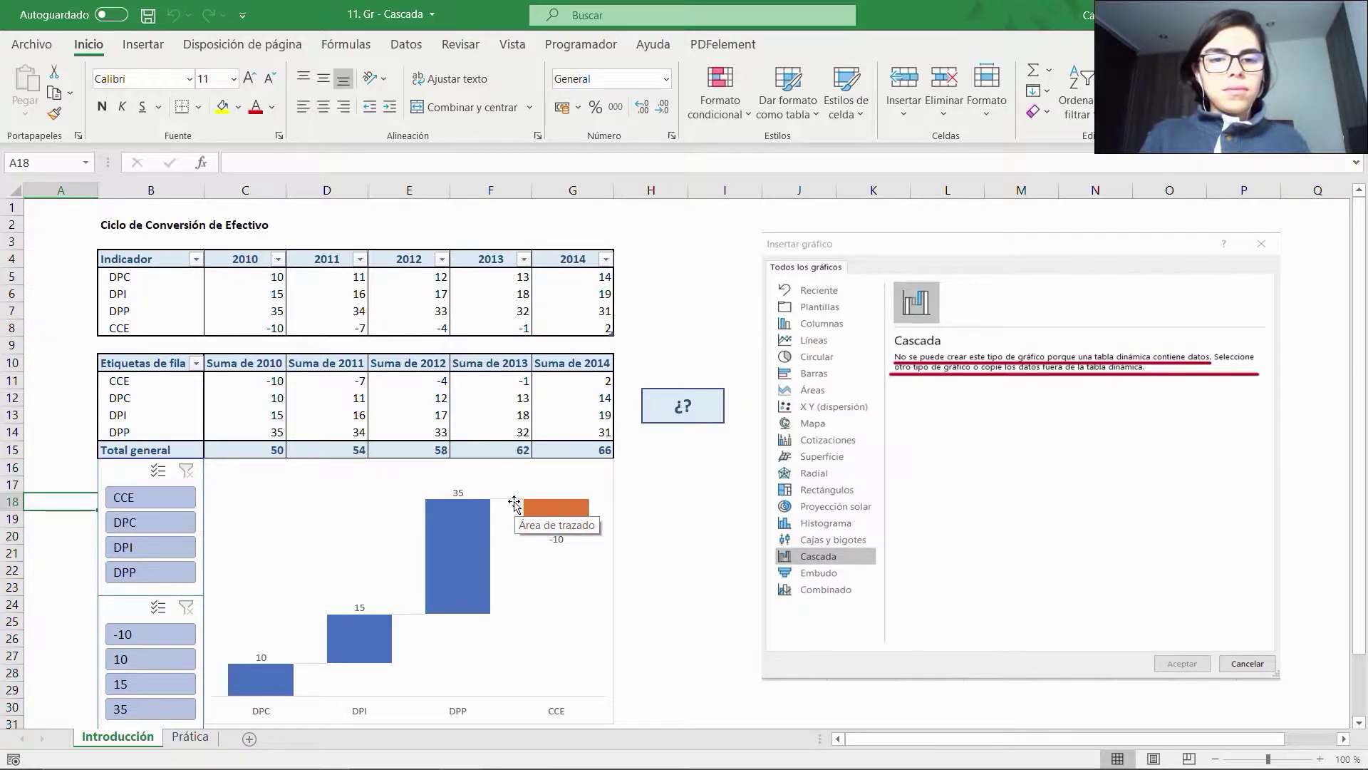
# Examine the waterfall chart's DPC, DPI, DPP and CCE columns and the direction in which each should run.
pyautogui.click(443, 502)
pyautogui.click(458, 526)
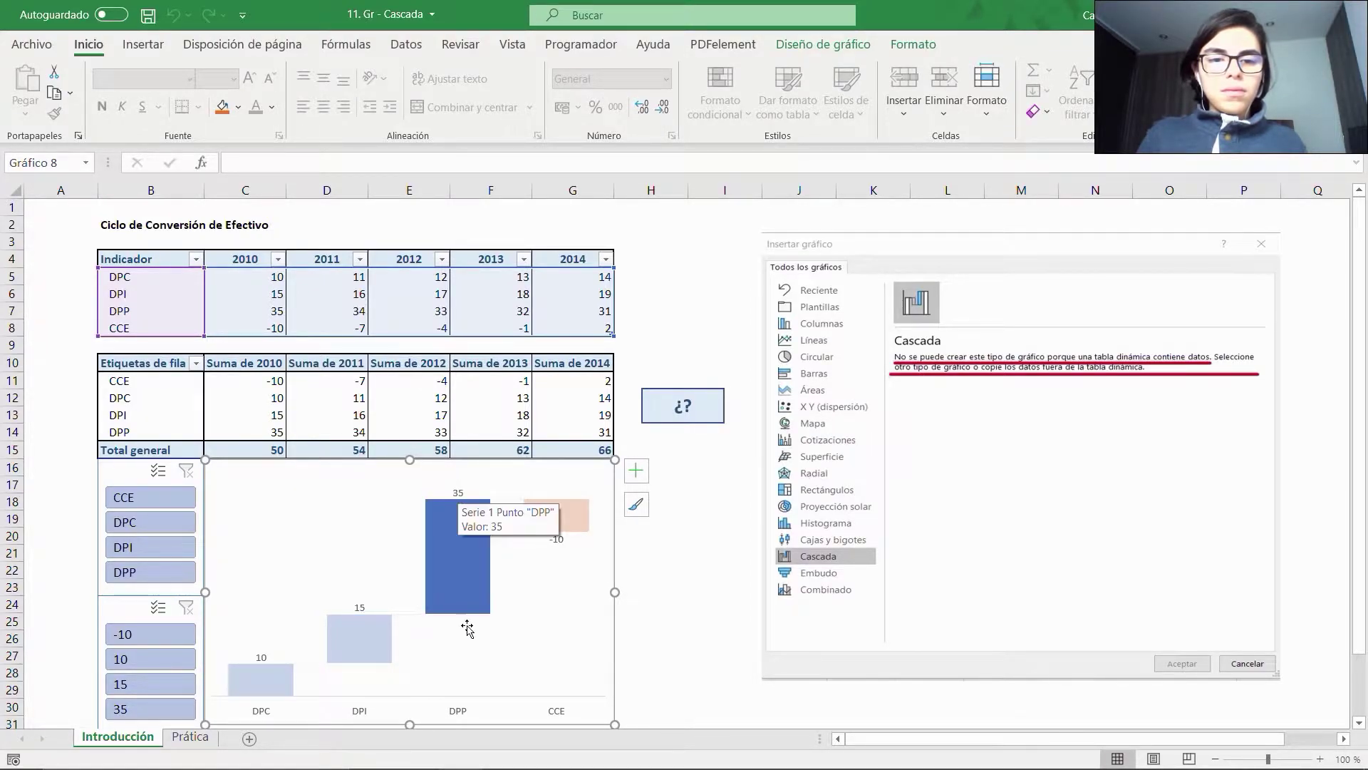
pyautogui.moveTo(463, 560)
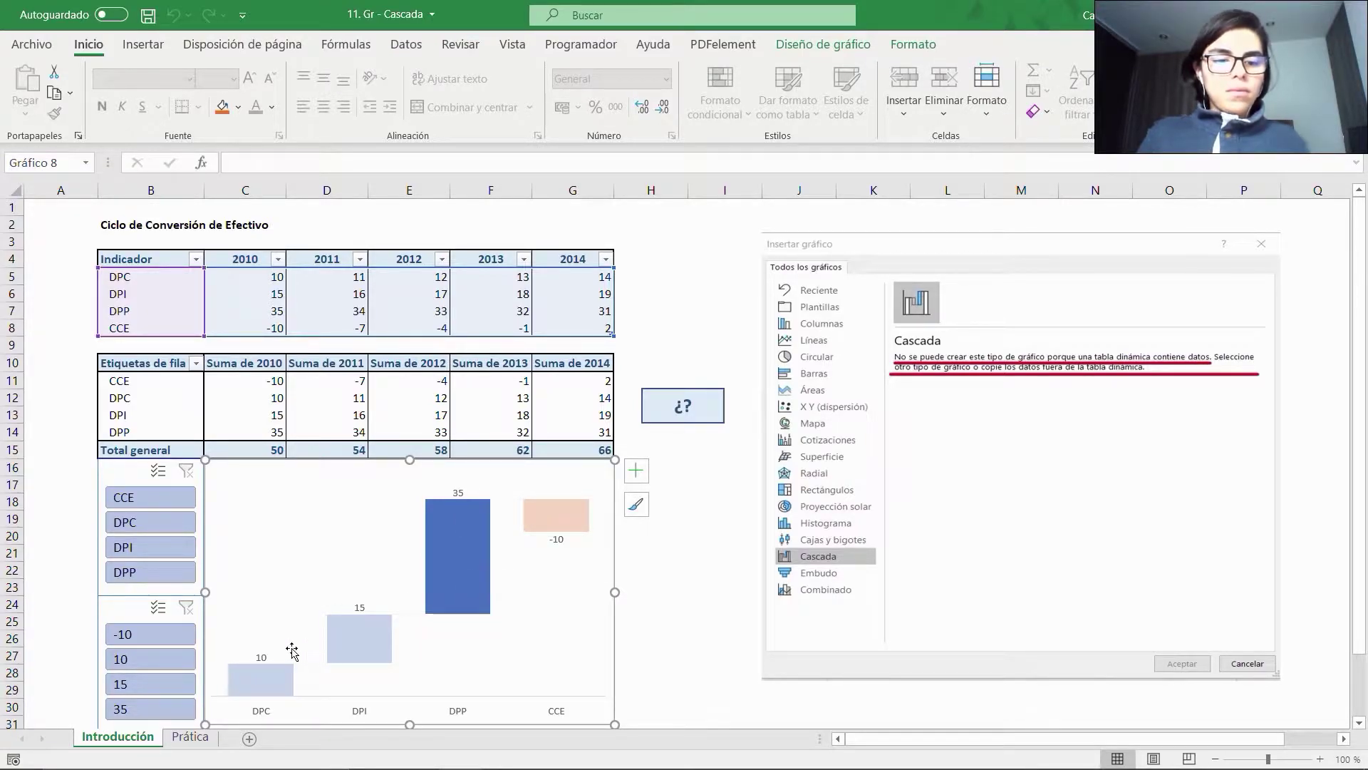
pyautogui.hotkey('ctrl', '2')
pyautogui.moveTo(248, 648); pyautogui.dragTo(289, 665)
pyautogui.moveTo(350, 600); pyautogui.dragTo(376, 613)
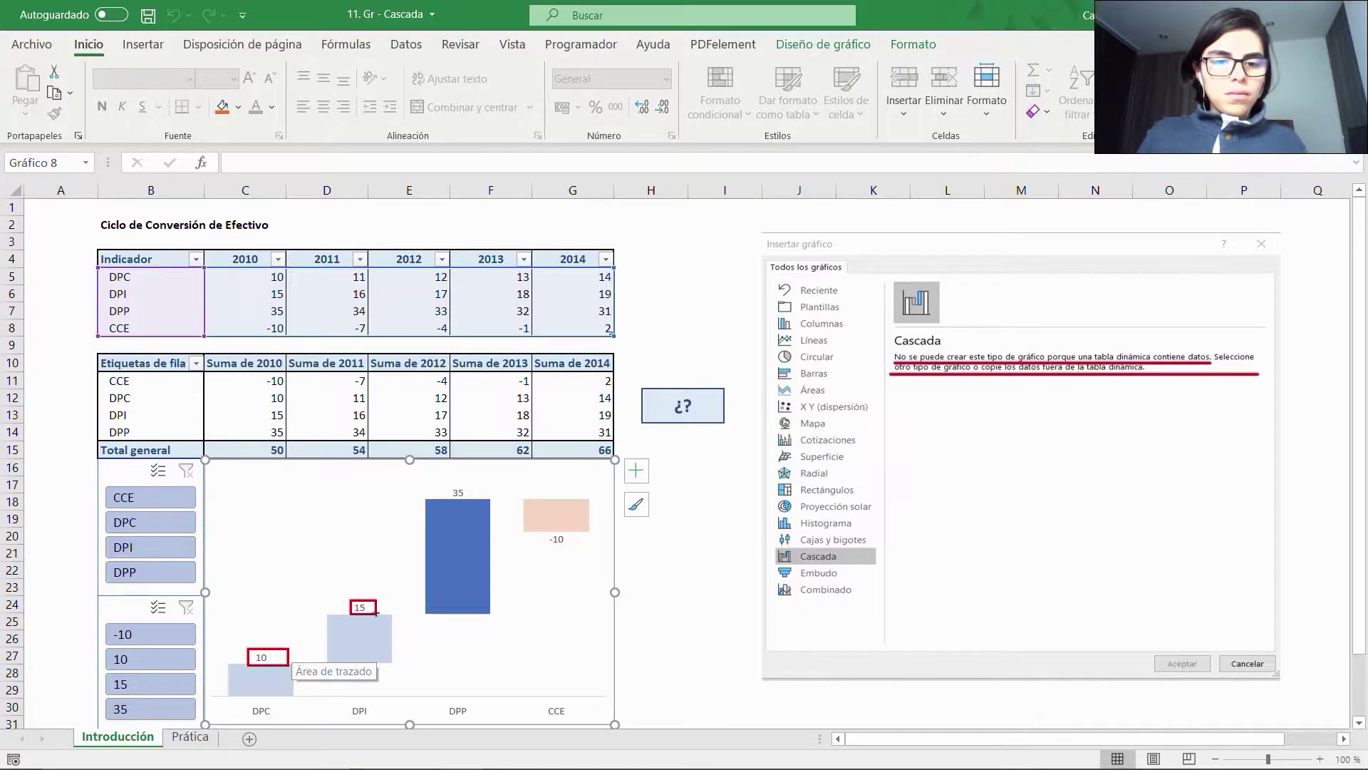
pyautogui.moveTo(441, 479)
pyautogui.mouseDown()
pyautogui.moveTo(477, 508)
pyautogui.moveTo(564, 654)
pyautogui.moveTo(596, 679)
pyautogui.mouseUp()
pyautogui.moveTo(548, 522); pyautogui.dragTo(568, 559)
pyautogui.moveTo(419, 479); pyautogui.dragTo(439, 482)
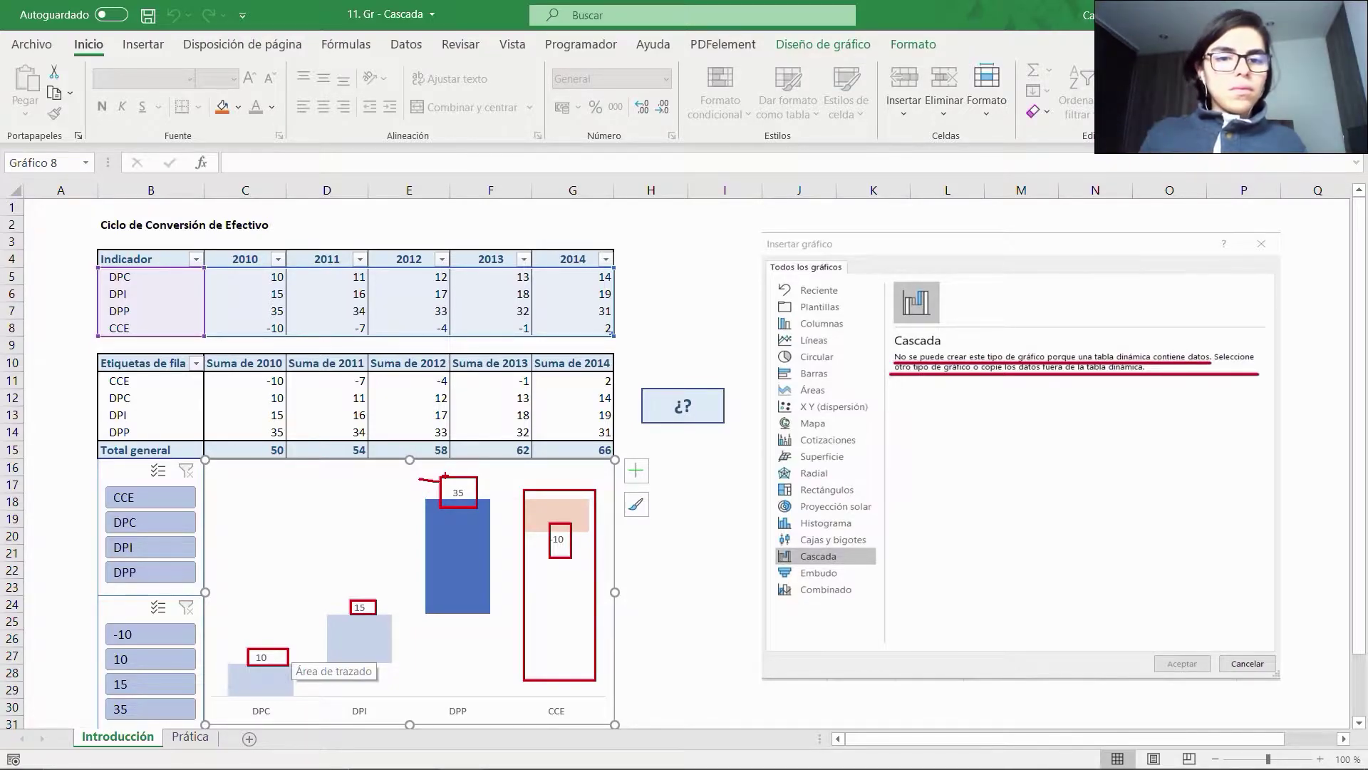
pyautogui.moveTo(451, 668)
pyautogui.mouseDown()
pyautogui.moveTo(452, 547)
pyautogui.moveTo(400, 513)
pyautogui.moveTo(400, 490)
pyautogui.moveTo(365, 577)
pyautogui.mouseUp()
pyautogui.moveTo(342, 489); pyautogui.dragTo(342, 570)
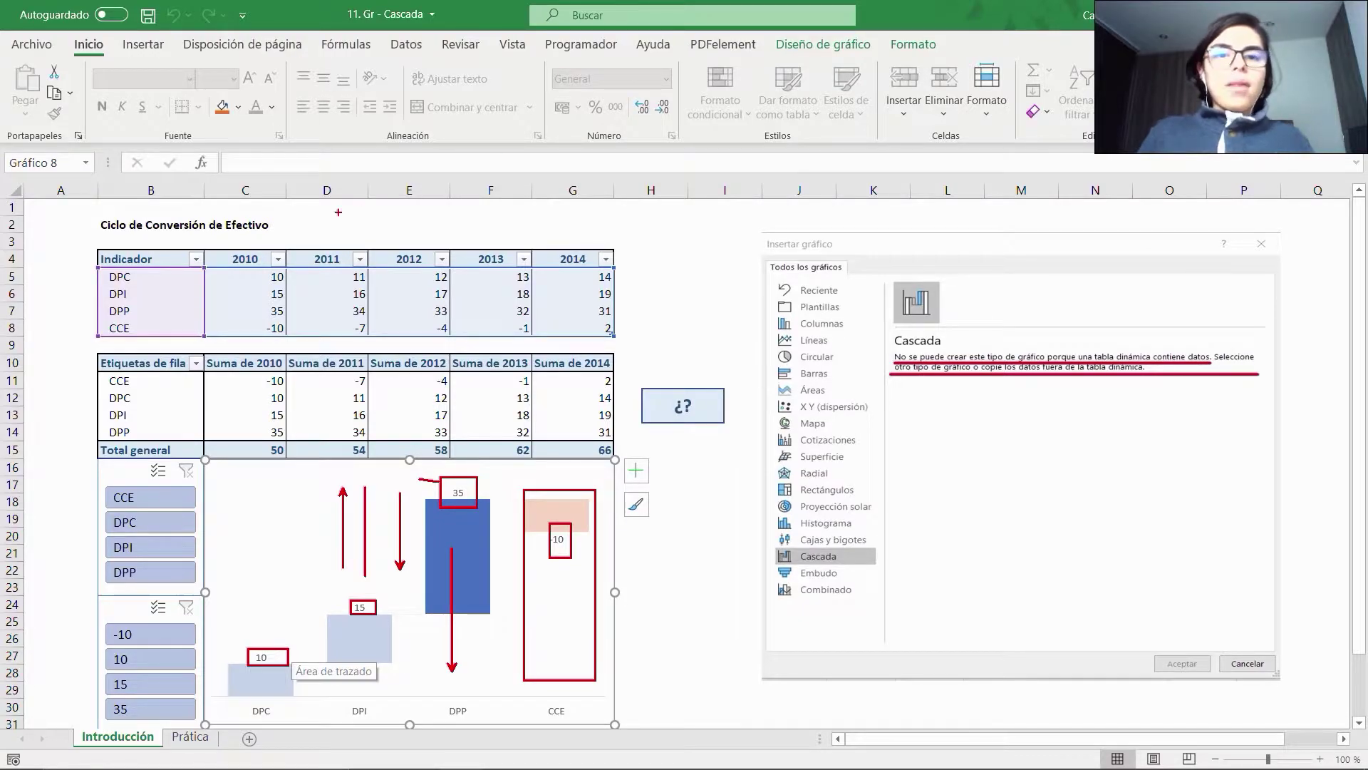
pyautogui.press('Escape')
# Return to cell A1 of the Introducción sheet and switch to the Prática sheet.
pyautogui.click(57, 294)
pyautogui.hotkey('ctrl', 'Home')
pyautogui.hotkey('ctrl', 'pagedown')
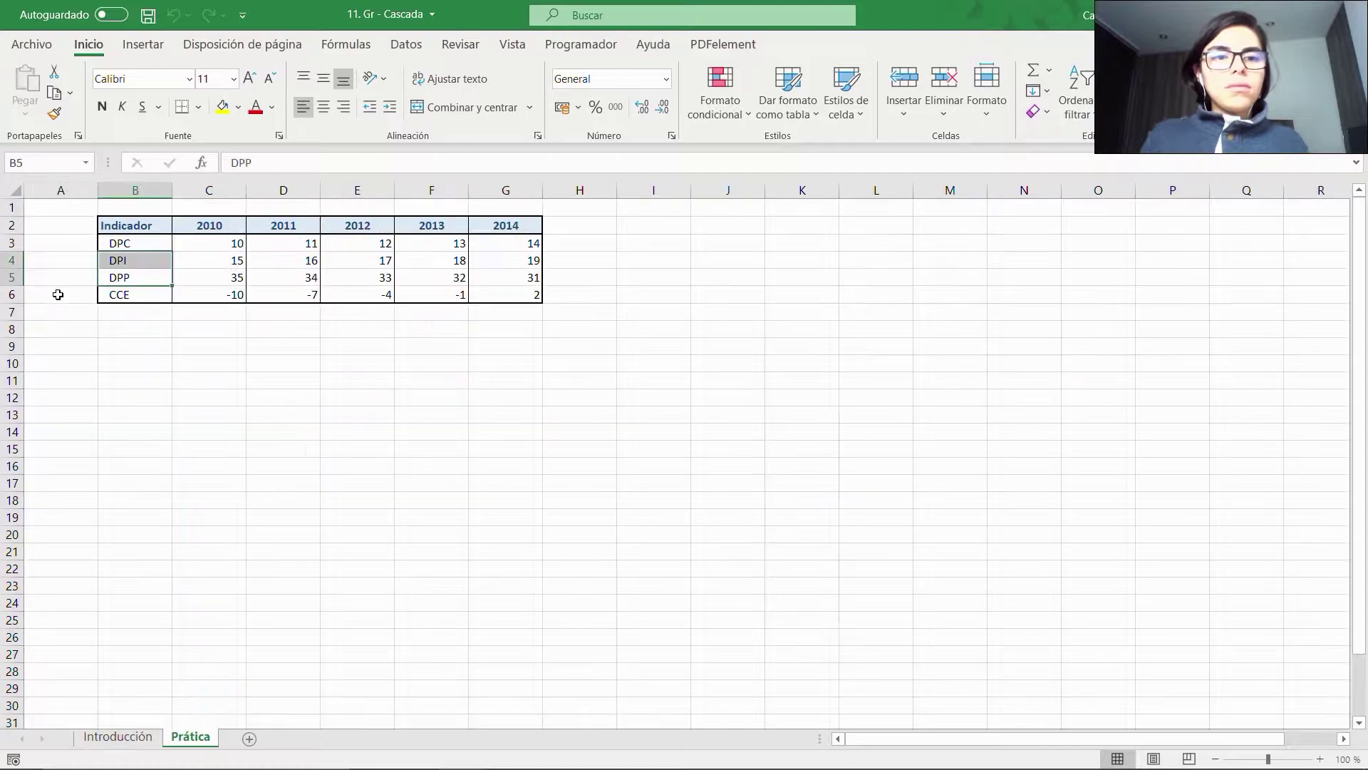
pyautogui.hotkey('ctrl', 'q')
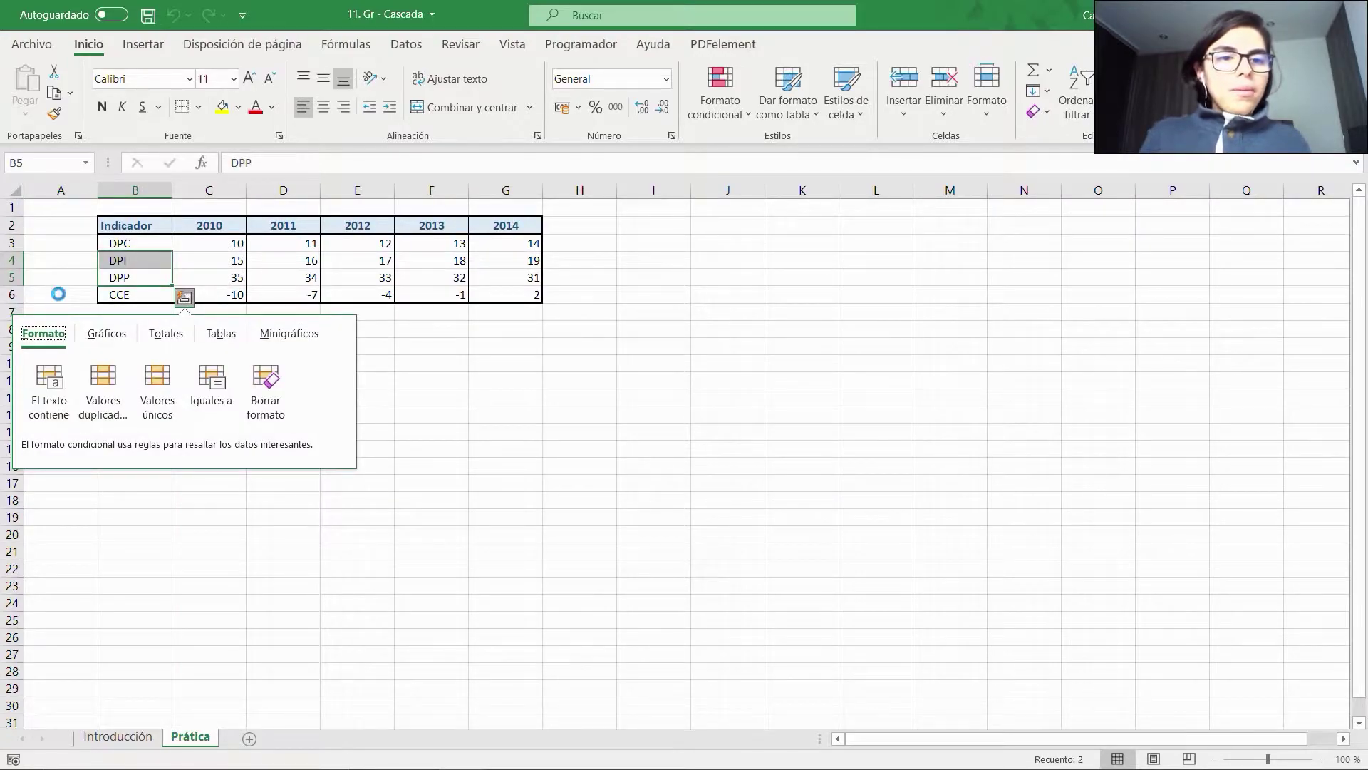
pyautogui.press('Right')
pyautogui.press('Right')
pyautogui.click(293, 248)
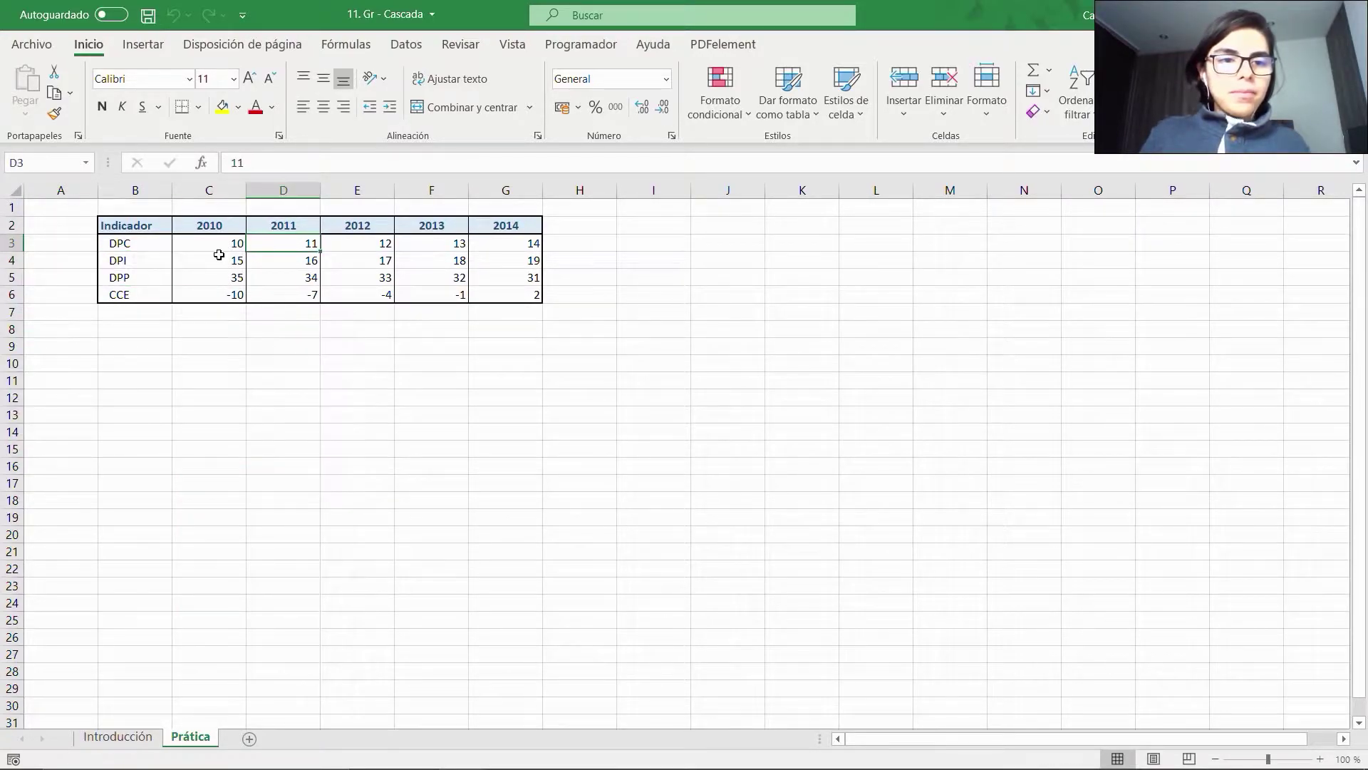
# Move the whole Indicador table two rows down so that it starts in cell B4.
pyautogui.click(139, 222)
pyautogui.hotkey('ctrl', 'a')
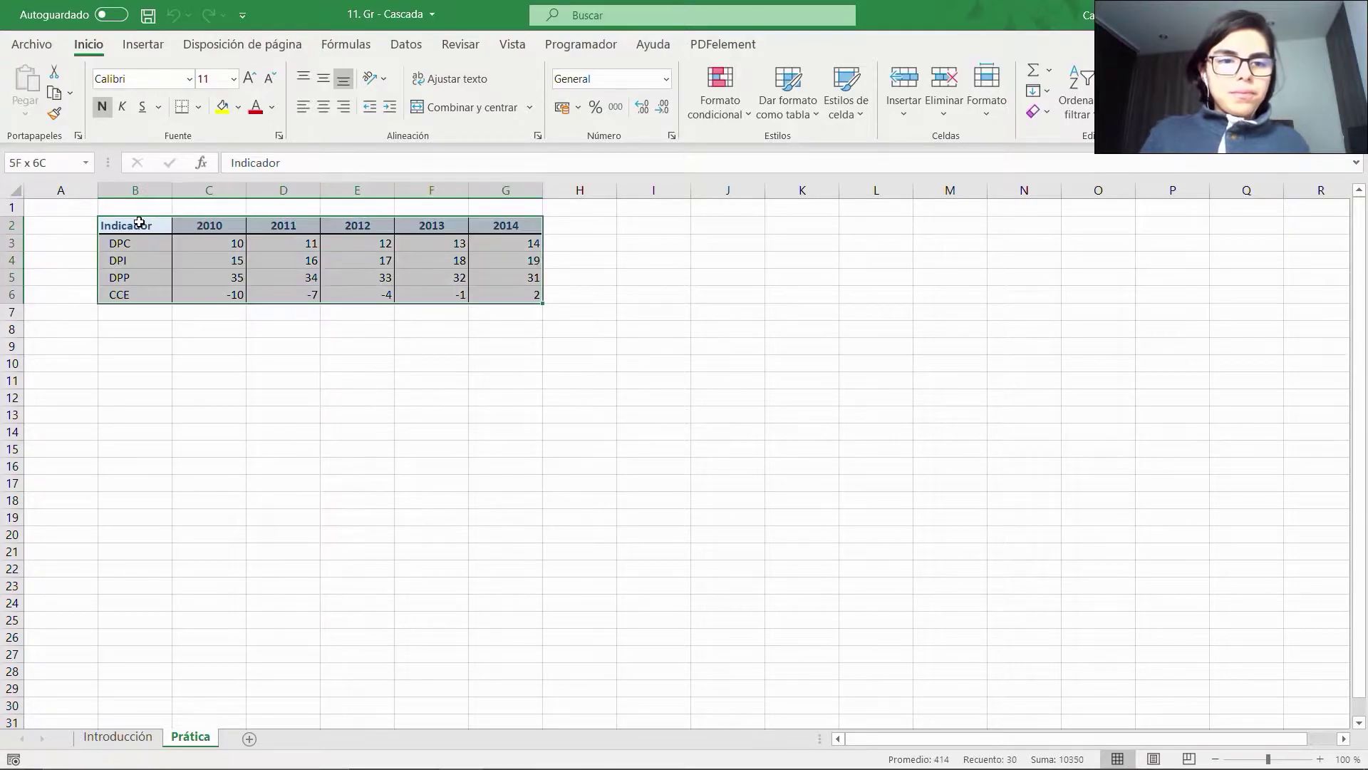
pyautogui.hotkey('ctrl', 'c')
pyautogui.press('Down')
pyautogui.press('Down')
pyautogui.press('Return')
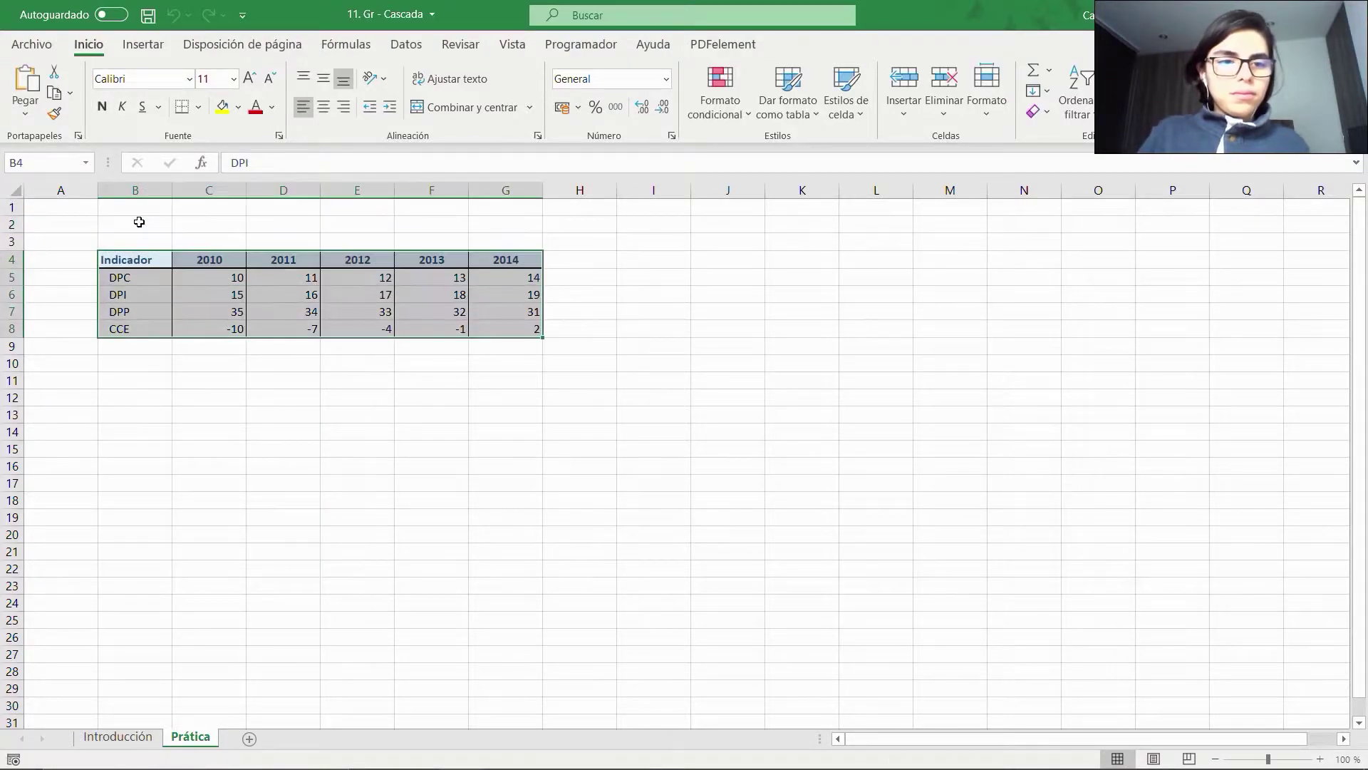
# Enter the heading "Resumen Ejecutivo:" in cell B2 and make it bold.
pyautogui.click(139, 222)
pyautogui.write('rESUME')
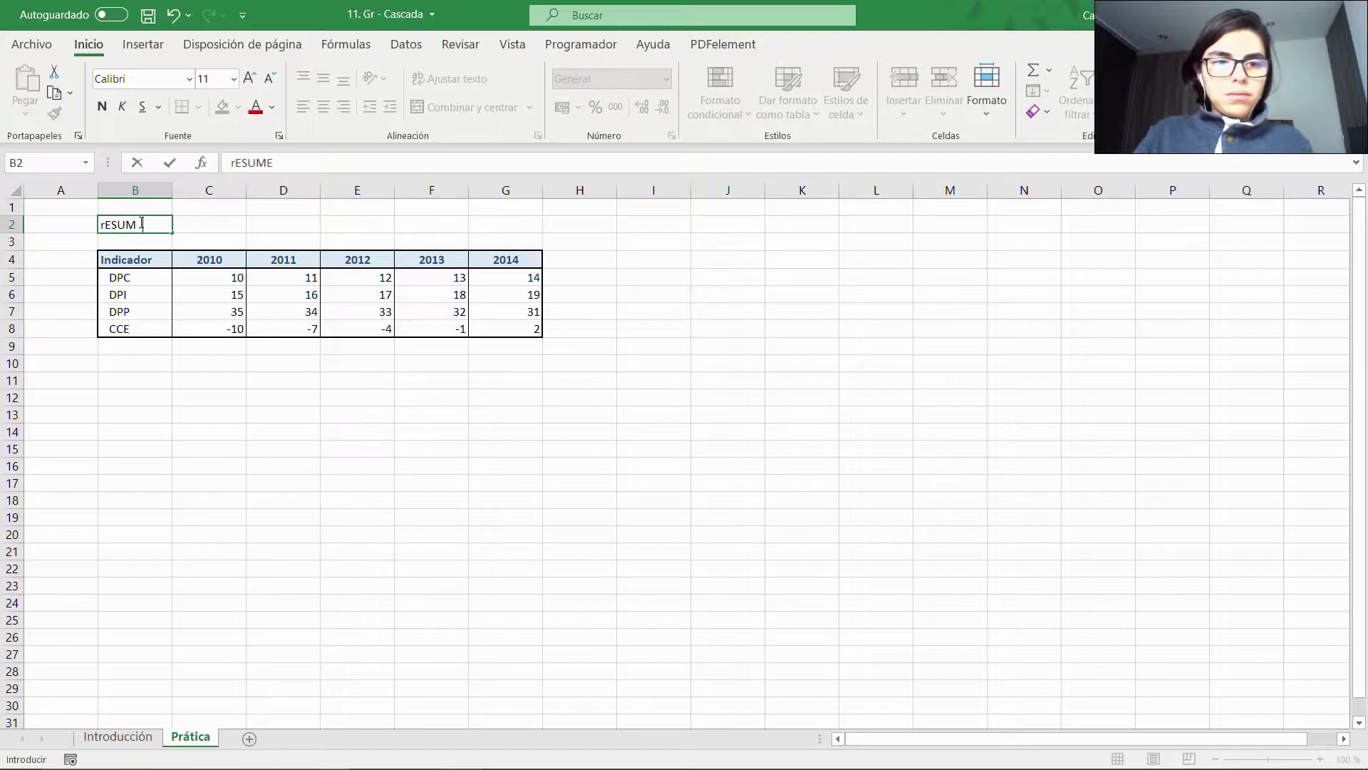
pyautogui.press('BackSpace')
pyautogui.press('BackSpace')
pyautogui.press('BackSpace')
pyautogui.press('BackSpace')
pyautogui.press('BackSpace')
pyautogui.write('Resumen Eje')
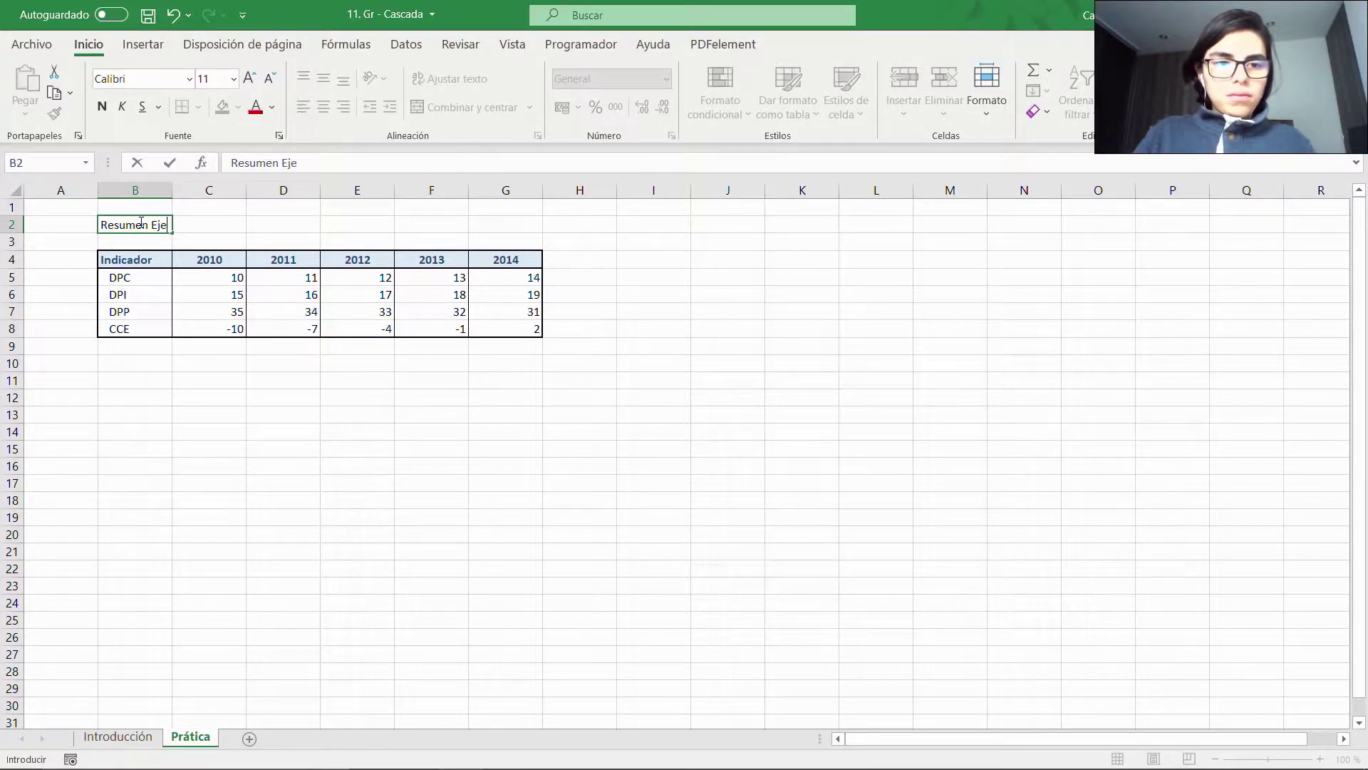
pyautogui.write('cutiv')
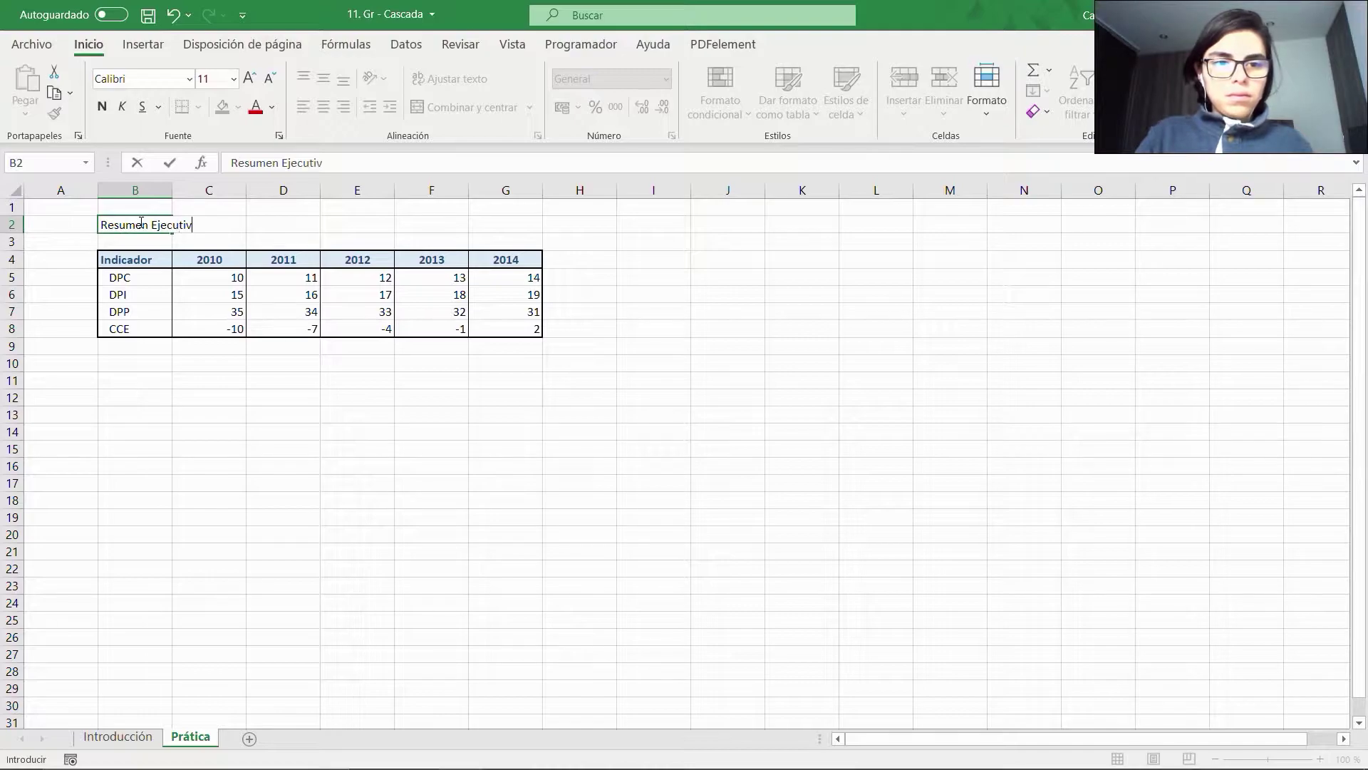
pyautogui.write('o:')
pyautogui.press('Return')
pyautogui.click(141, 223)
pyautogui.hotkey('ctrl', 'n')
# Enter the heading "Hoja Trabajo - Parte Inferior" in cell B10, below the Resumen Ejecutivo table.
pyautogui.press('Down')
pyautogui.press('Down')
pyautogui.press('Down')
pyautogui.press('Down')
pyautogui.press('Down')
pyautogui.press('Down')
pyautogui.press('Down')
pyautogui.press('Down')
pyautogui.press('Down')
pyautogui.press('Up')
pyautogui.write('Hoja ')
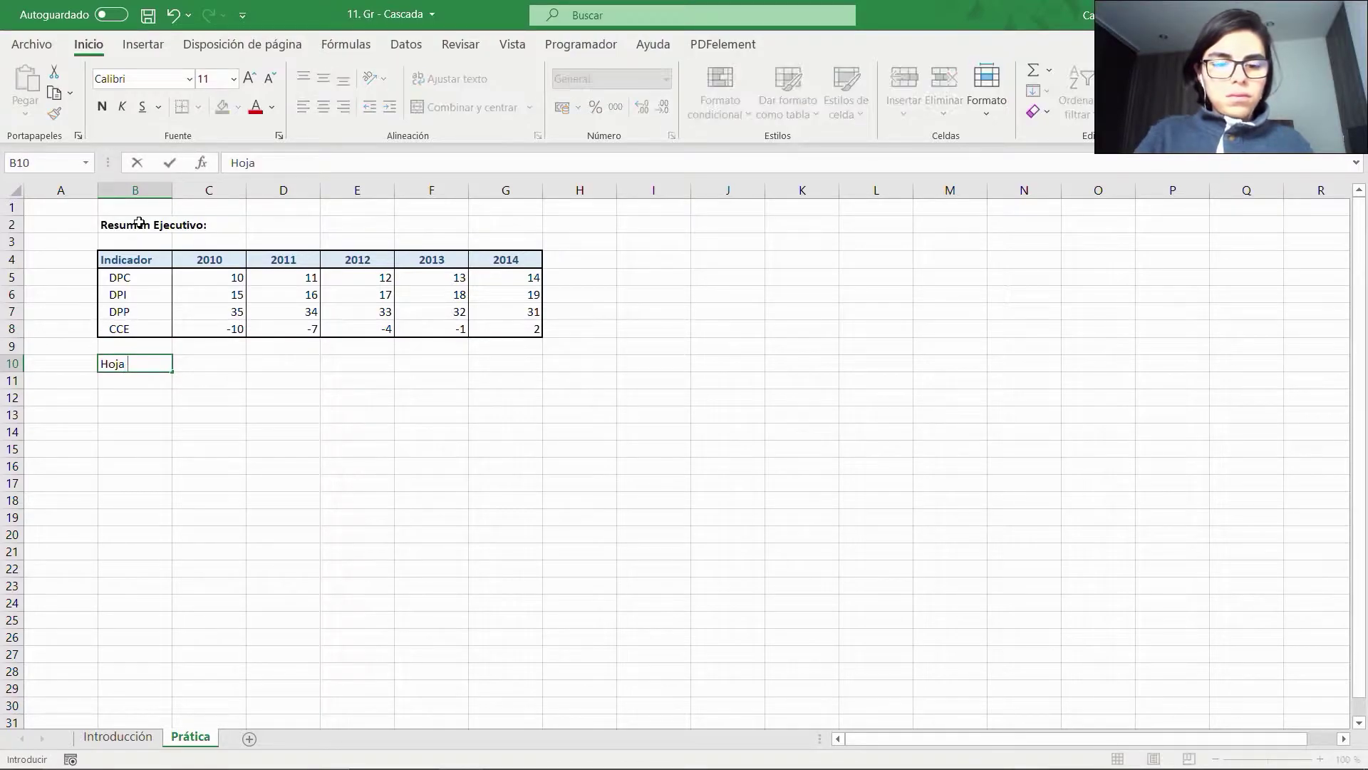
pyautogui.write('Trabajo - Par')
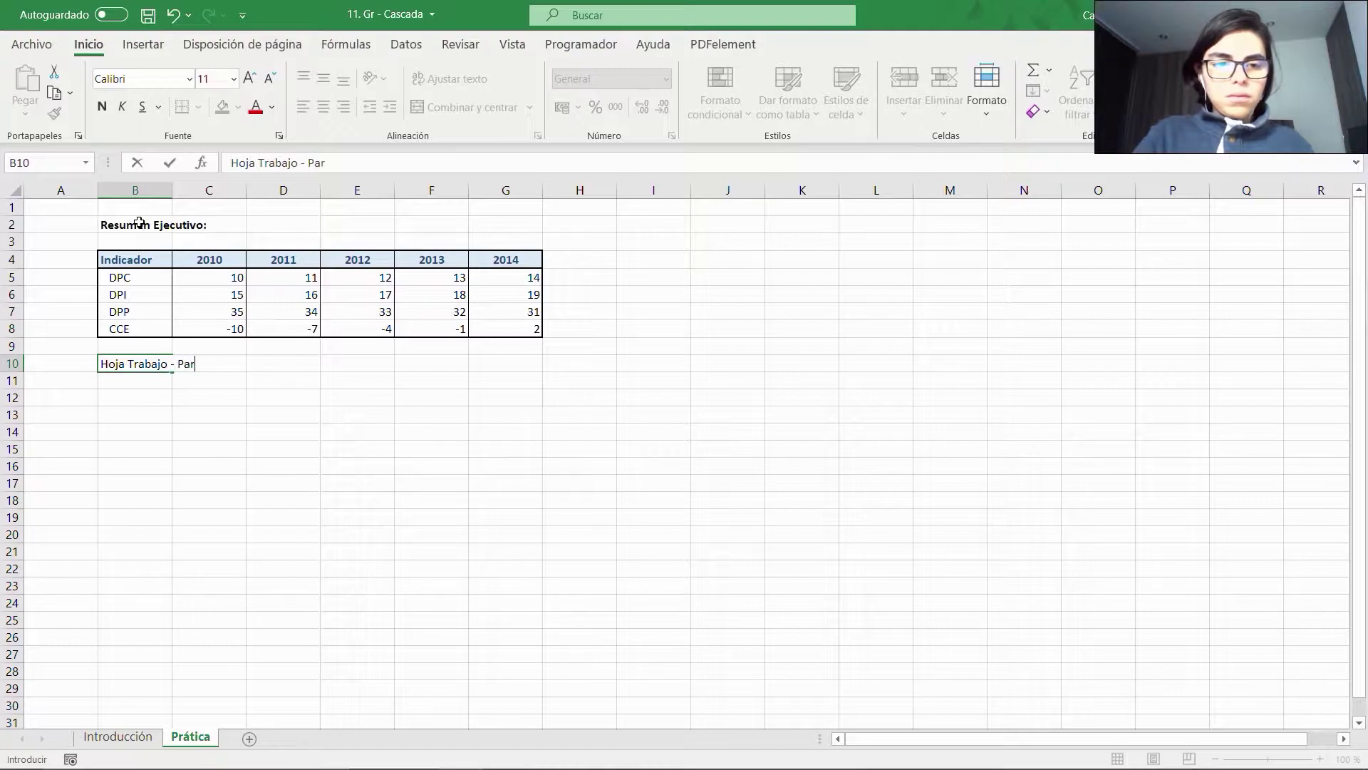
pyautogui.write('te Inferior')
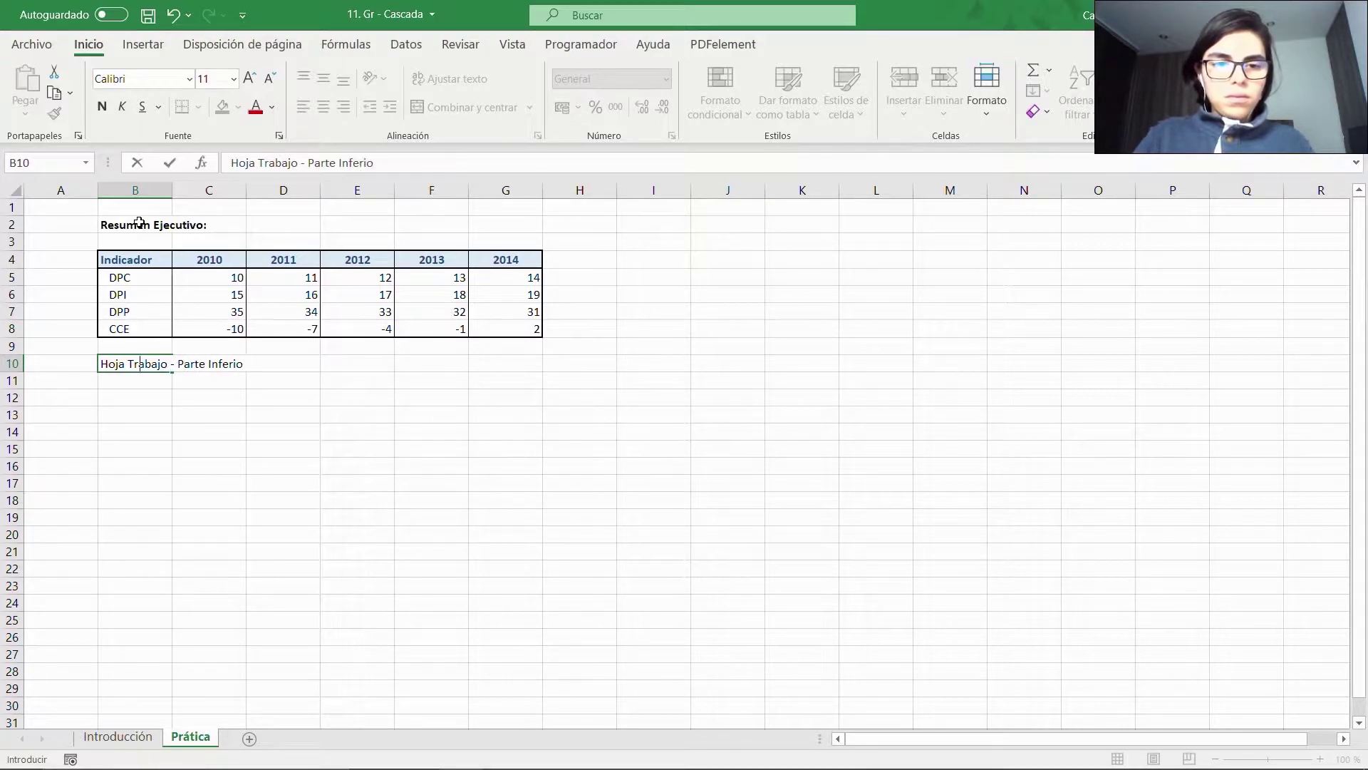
pyautogui.hotkey('ctrl', 'Return')
# Make the heading in cell B10 bold and remove its indent.
pyautogui.hotkey('ctrl', 'alt', 'Tab')
pyautogui.hotkey('ctrl', 'n')
pyautogui.press('End')
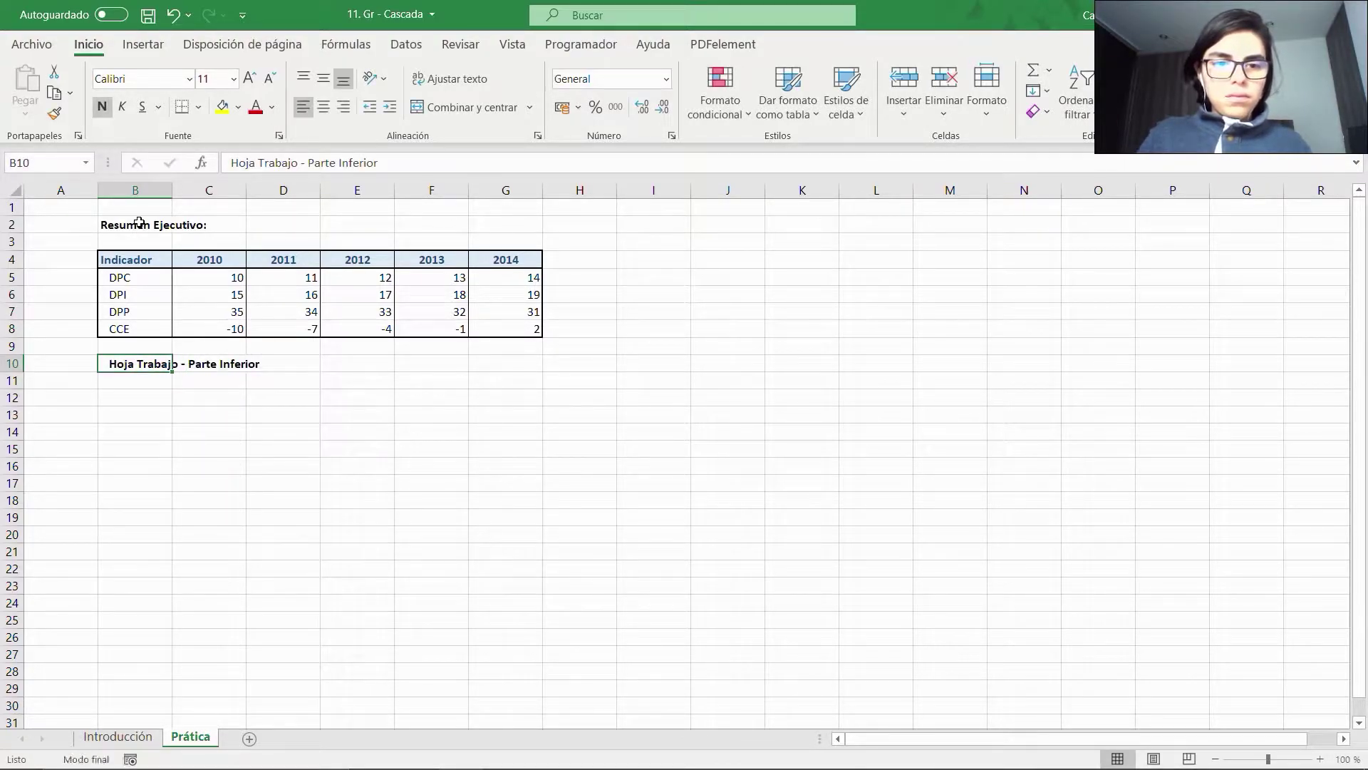
pyautogui.click(369, 106)
pyautogui.press('Return')
pyautogui.press('Down')
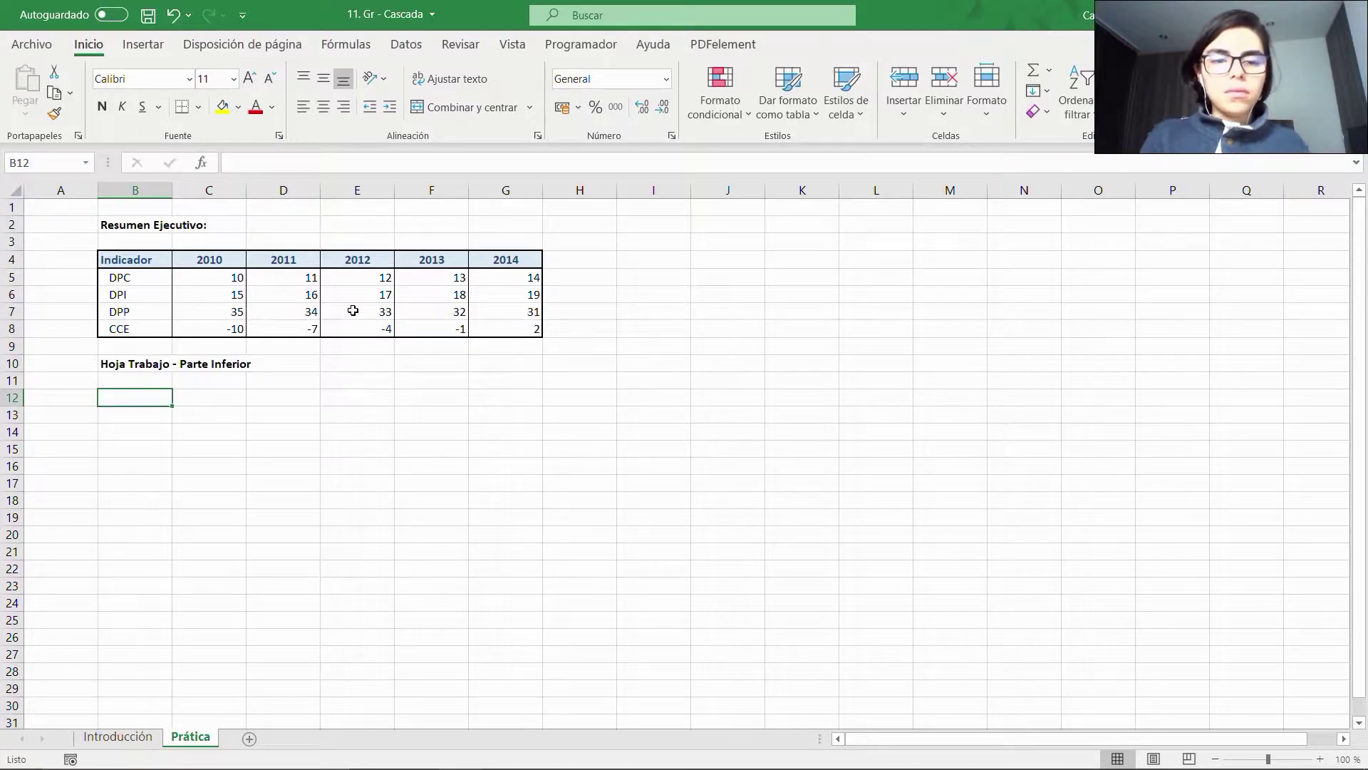
# Duplicate the whole Indicador table B4:G8 below the second heading, starting in cell B12.
pyautogui.press('Up')
pyautogui.press('Up')
pyautogui.press('Up')
pyautogui.press('Up')
pyautogui.press('Up')
pyautogui.press('Up')
pyautogui.press('Up')
pyautogui.press('Up')
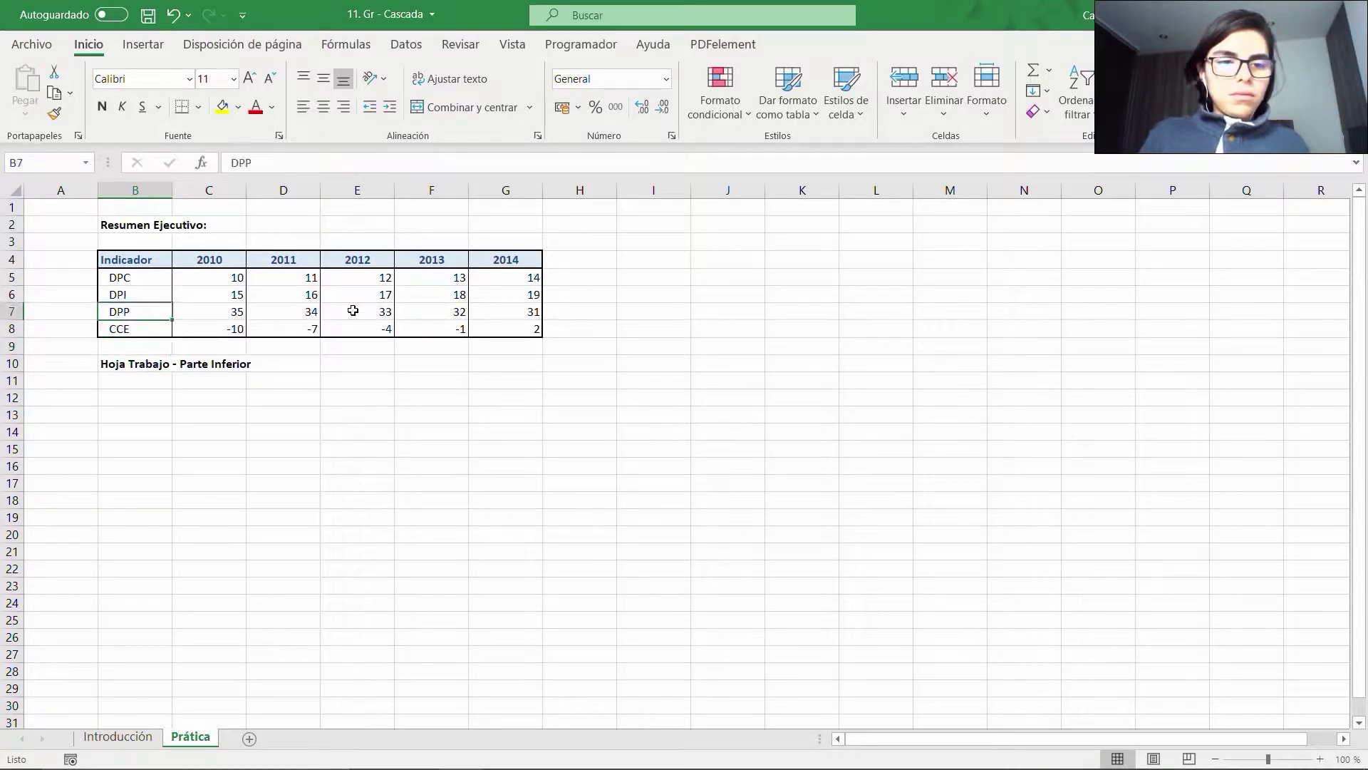
pyautogui.hotkey('ctrl', 'shift', 'Right')
pyautogui.hotkey('ctrl', 'shift', 'Down')
pyautogui.hotkey('ctrl', 'c')
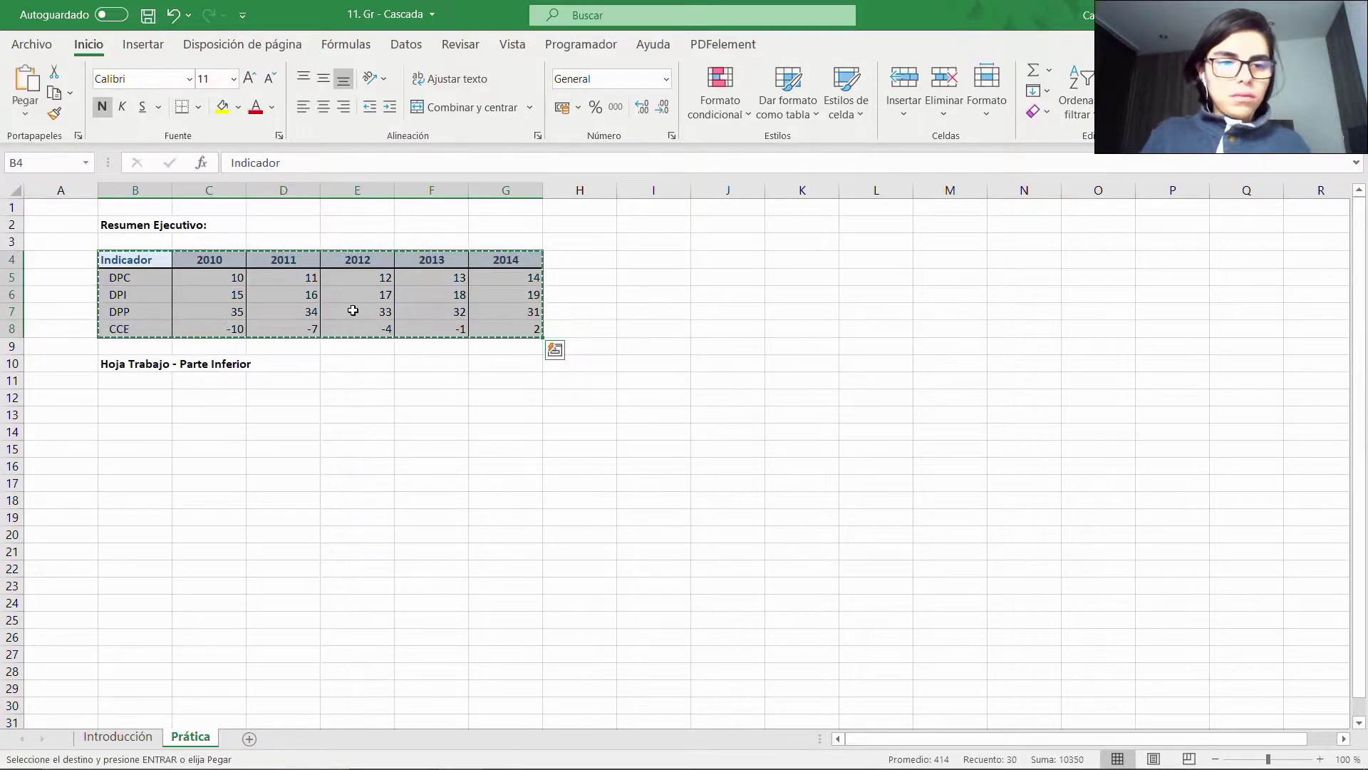
pyautogui.press('Down')
pyautogui.press('Down')
pyautogui.press('Down')
pyautogui.press('Down')
pyautogui.press('Down')
pyautogui.press('Down')
pyautogui.press('Down')
pyautogui.press('Down')
pyautogui.hotkey('ctrl', 'v')
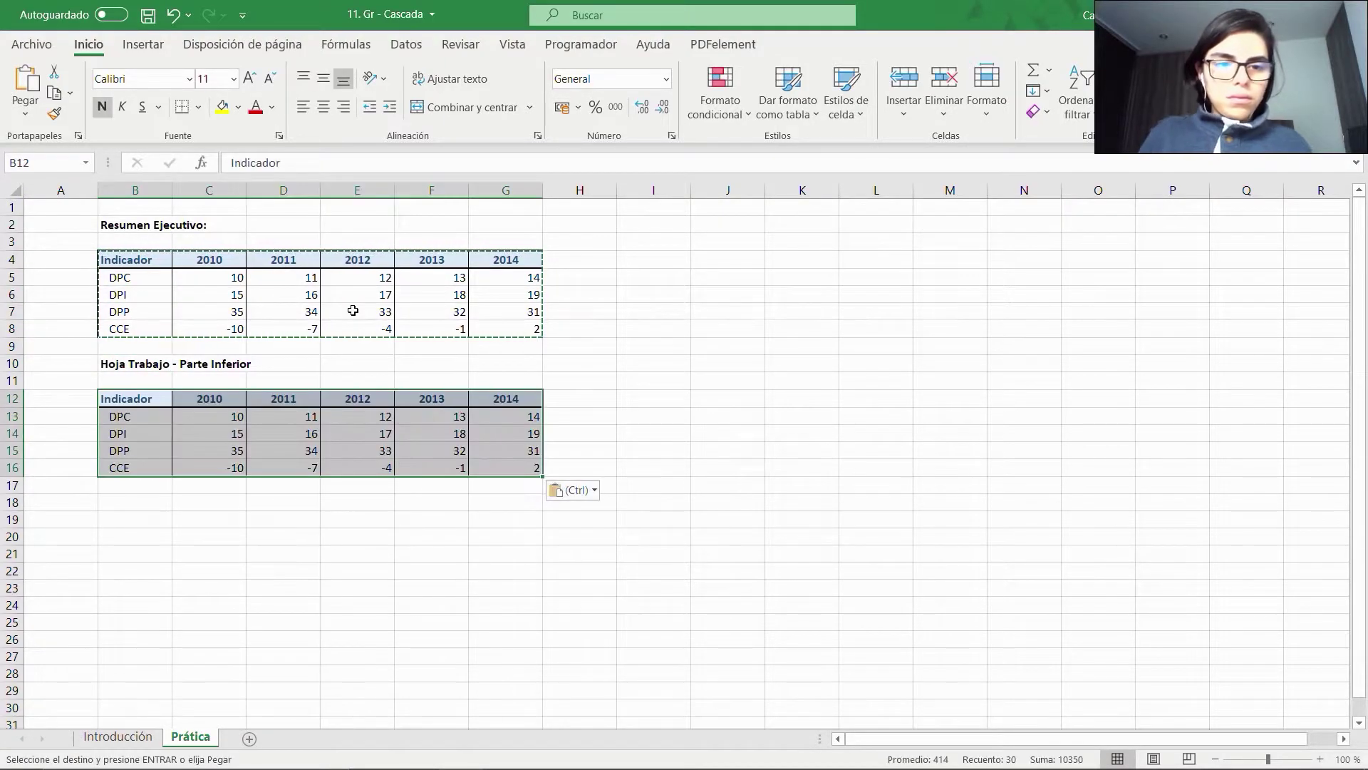
pyautogui.press('Escape')
pyautogui.press('Down')
pyautogui.press('Down')
pyautogui.press('Right')
pyautogui.press('Down')
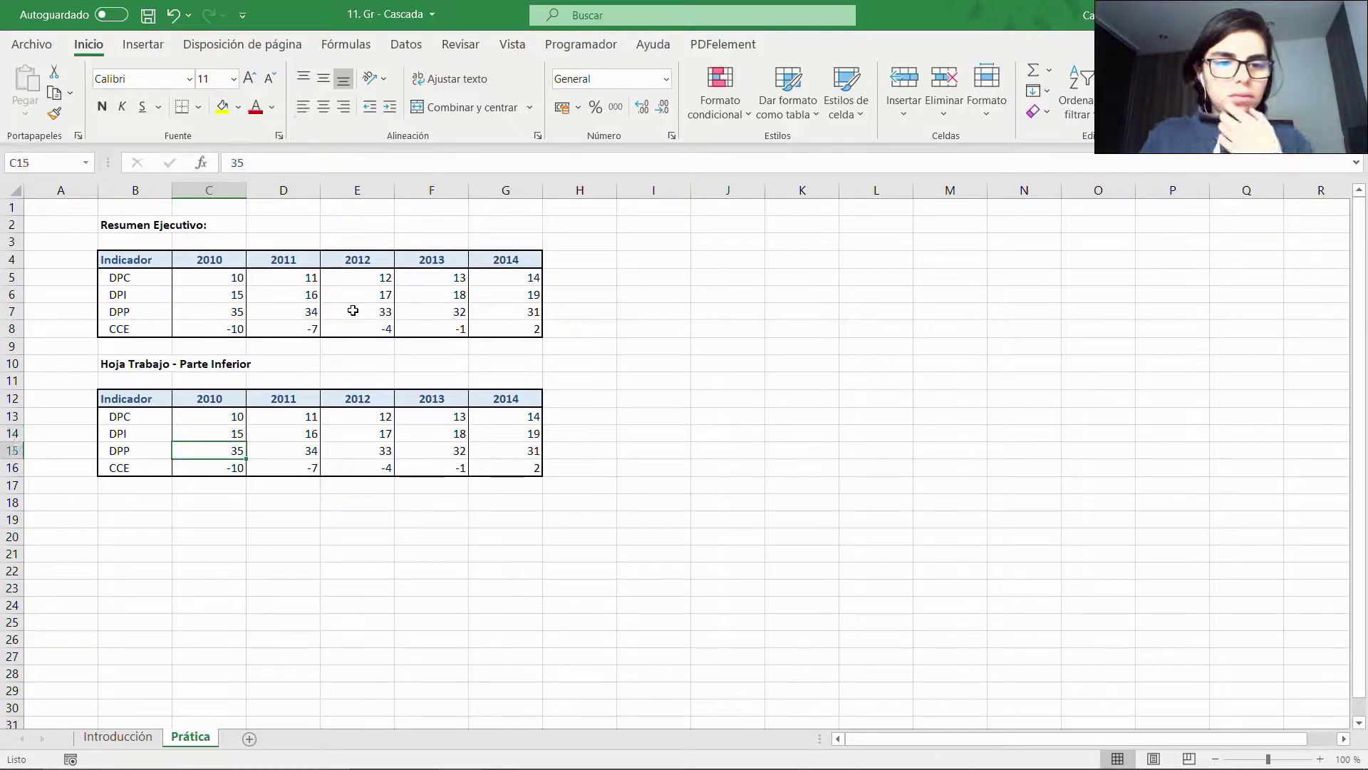
pyautogui.click(231, 163)
pyautogui.write('=35')
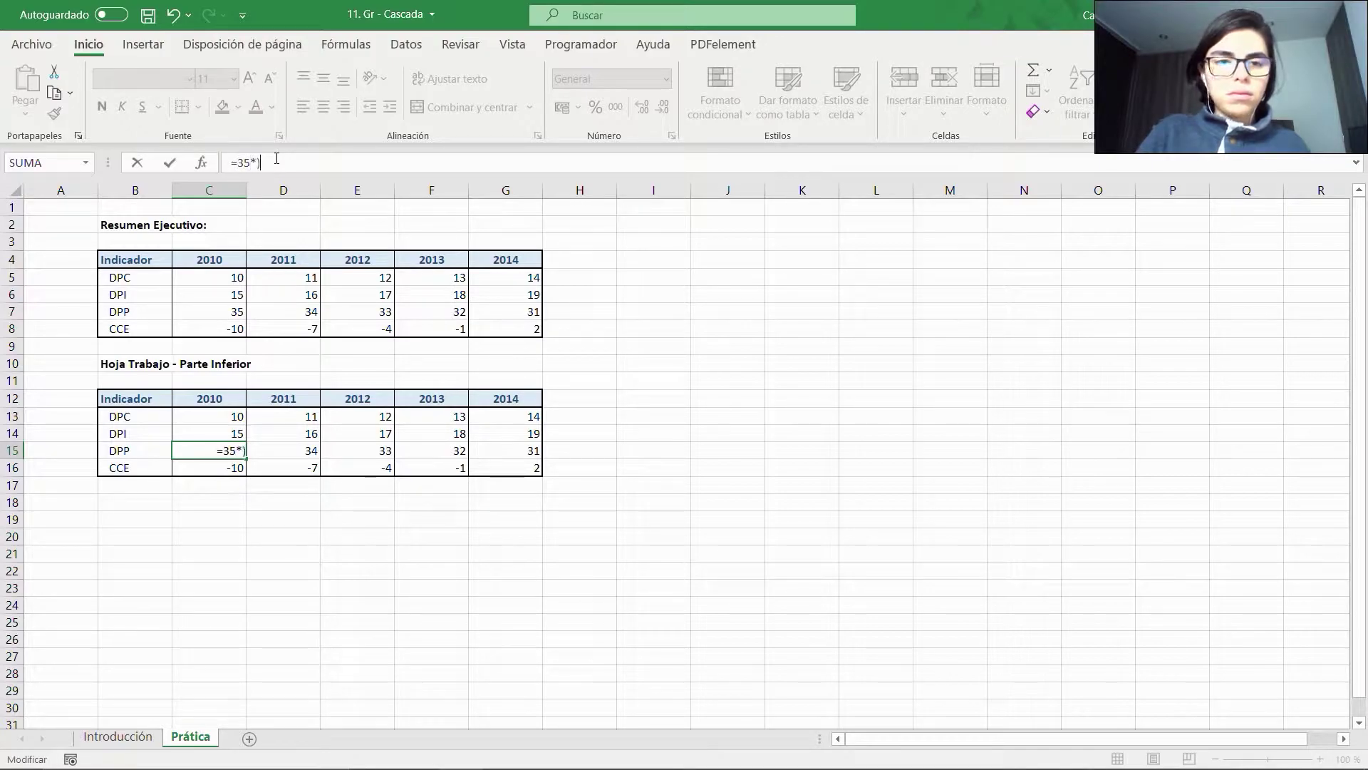
pyautogui.write('*(')
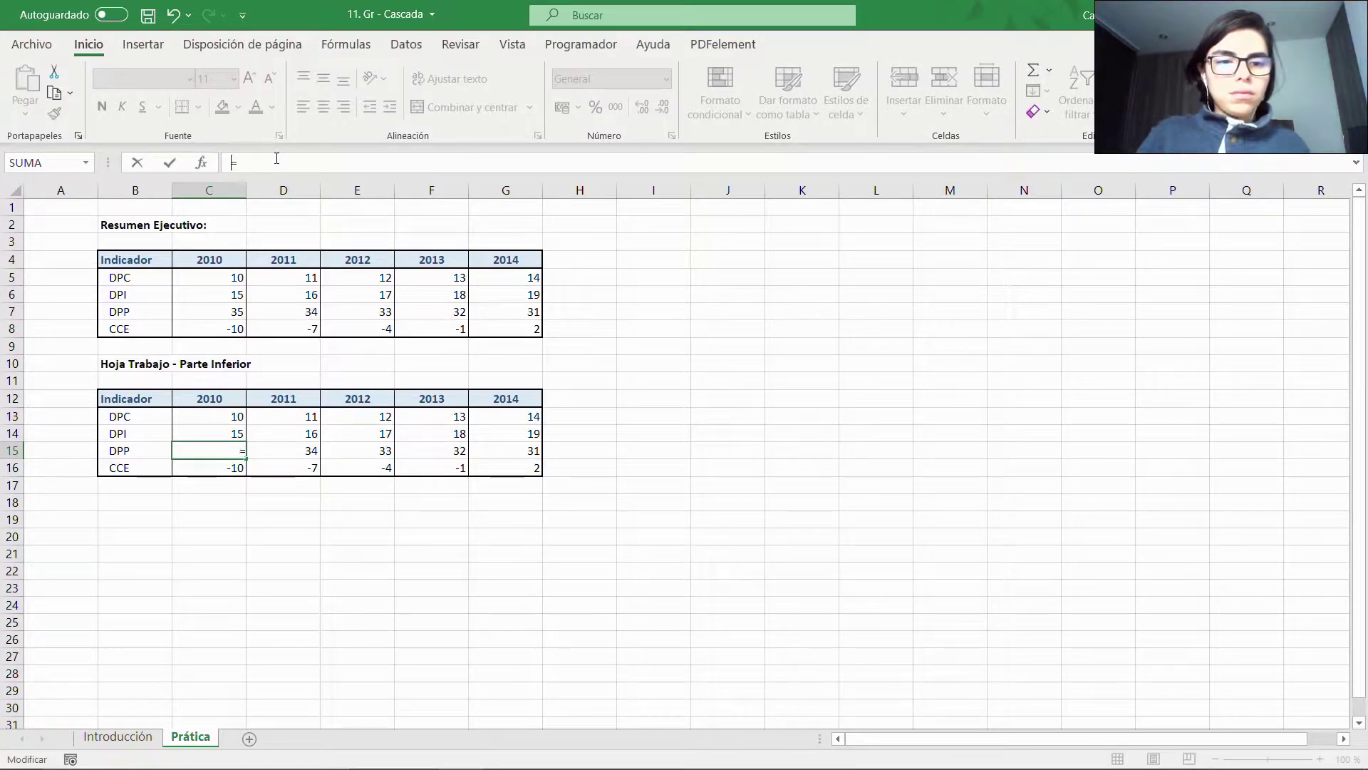
pyautogui.press('BackSpace')
pyautogui.press('Return')
# Link the 2010 DPC value of the lower table to the upper table with =C5 in cell C13.
pyautogui.press('Up')
pyautogui.press('Up')
pyautogui.press('Up')
pyautogui.write('=')
pyautogui.press('Up')
pyautogui.press('Up')
pyautogui.press('Up')
pyautogui.press('Up')
pyautogui.press('Up')
pyautogui.press('Up')
pyautogui.press('Up')
pyautogui.press('Up')
pyautogui.press('Up')
pyautogui.press('Down')
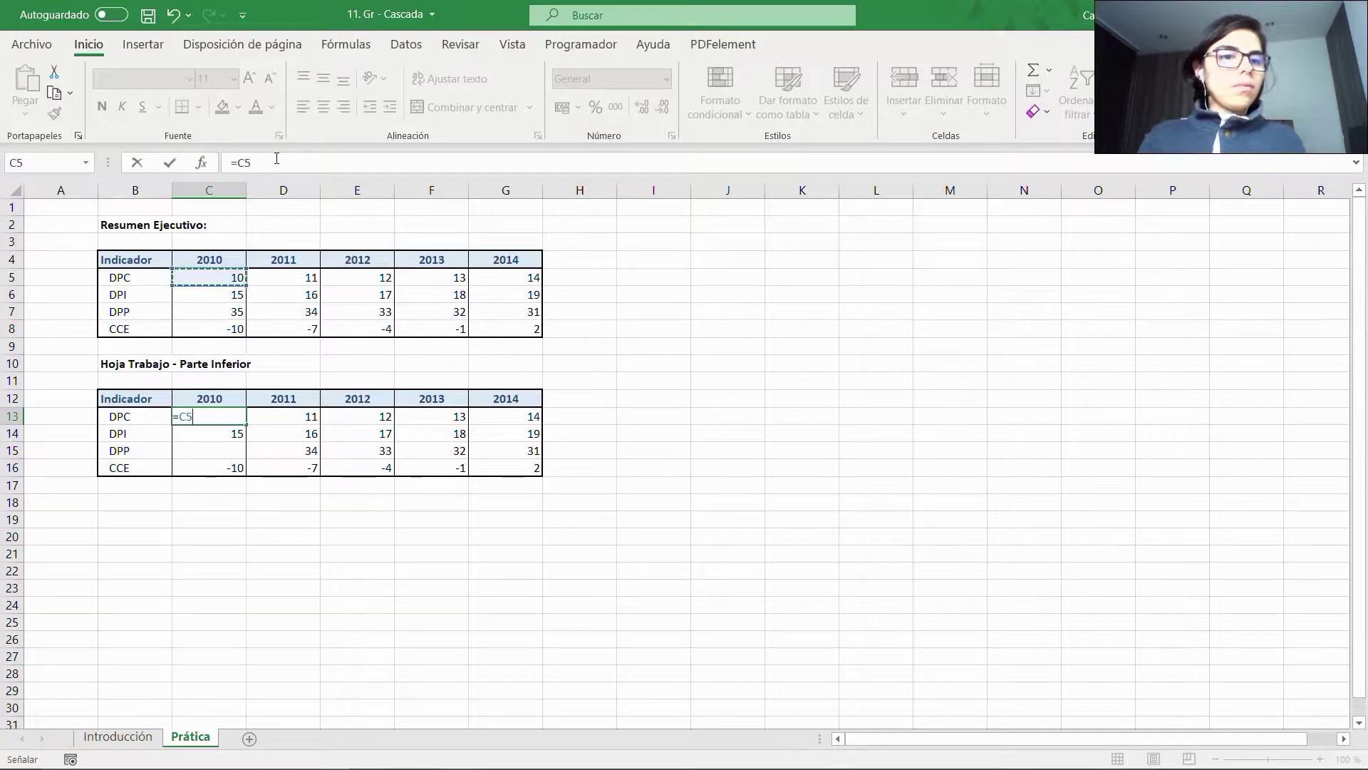
pyautogui.press('Return')
# Copy the DPC link formula from C13 across the remaining years up to G13.
pyautogui.press('Up')
pyautogui.hotkey('ctrl', 'c')
pyautogui.hotkey('shift', 'Right')
pyautogui.hotkey('shift', 'Right')
pyautogui.hotkey('shift', 'Right')
pyautogui.hotkey('shift', 'Right')
pyautogui.hotkey('ctrl', 'v')
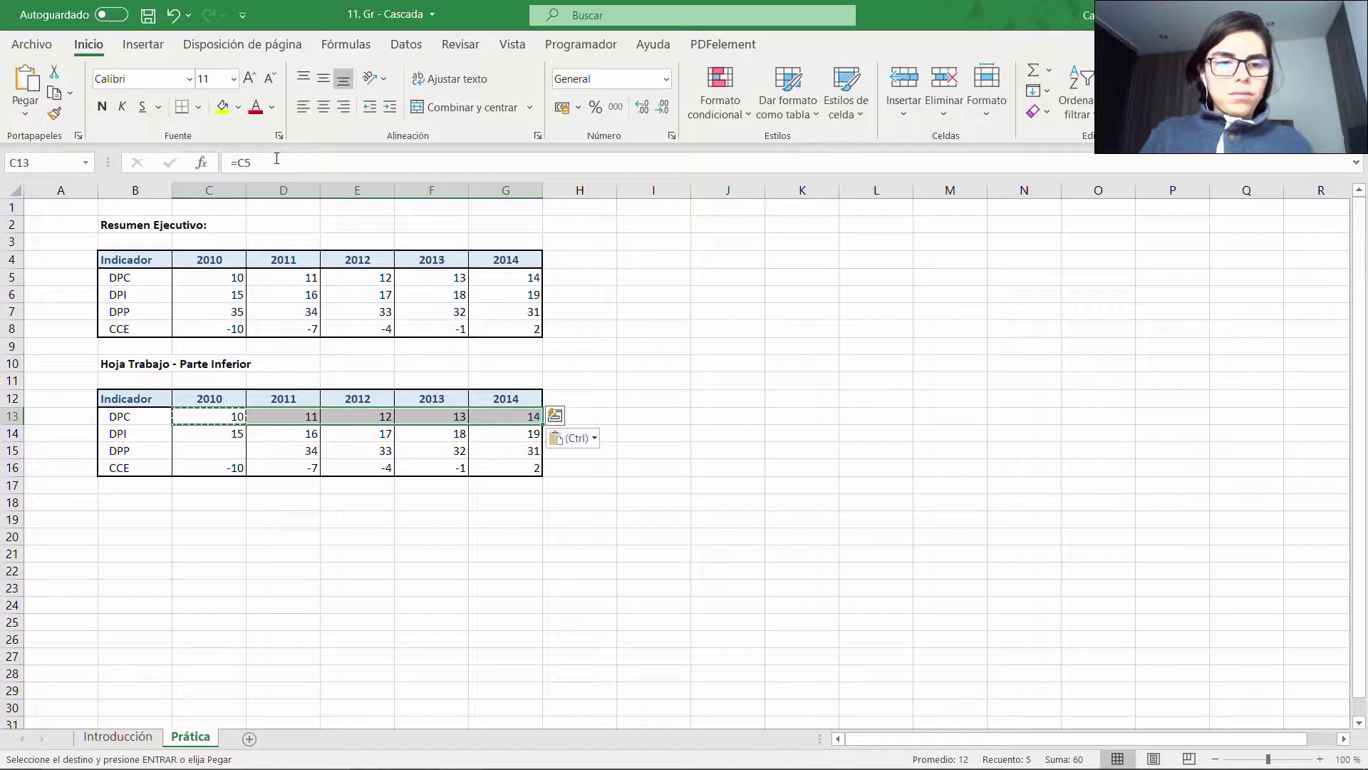
# Link the 2010 DPI value of the lower table to the upper table with =C6 in cell C14.
pyautogui.press('Down')
pyautogui.write('=')
pyautogui.press('Up')
pyautogui.press('Up')
pyautogui.press('Up')
pyautogui.press('Up')
pyautogui.press('Up')
pyautogui.press('Up')
pyautogui.press('Up')
pyautogui.press('Up')
pyautogui.press('Up')
pyautogui.press('Up')
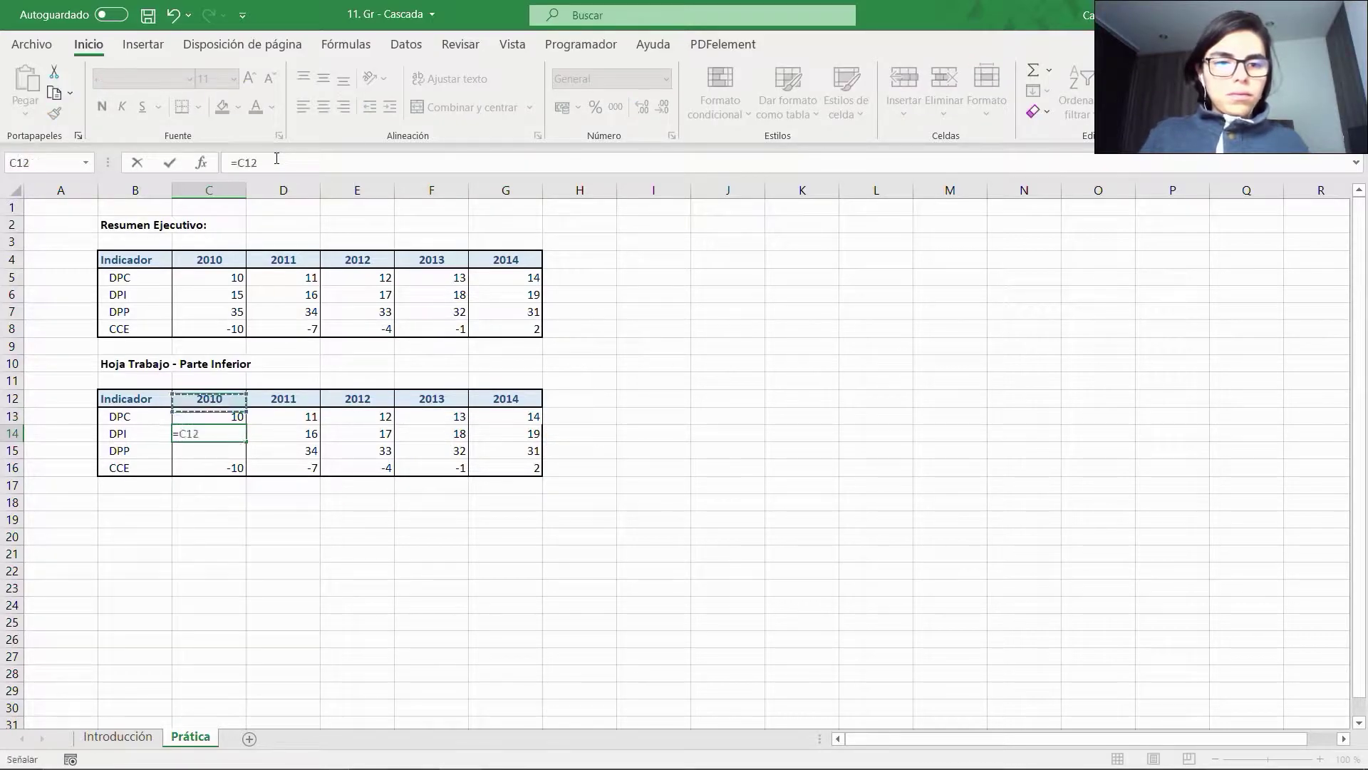
pyautogui.press('Down')
pyautogui.press('Down')
pyautogui.press('Return')
# Copy the DPI link formula from C14 across the remaining years up to G14.
pyautogui.press('Up')
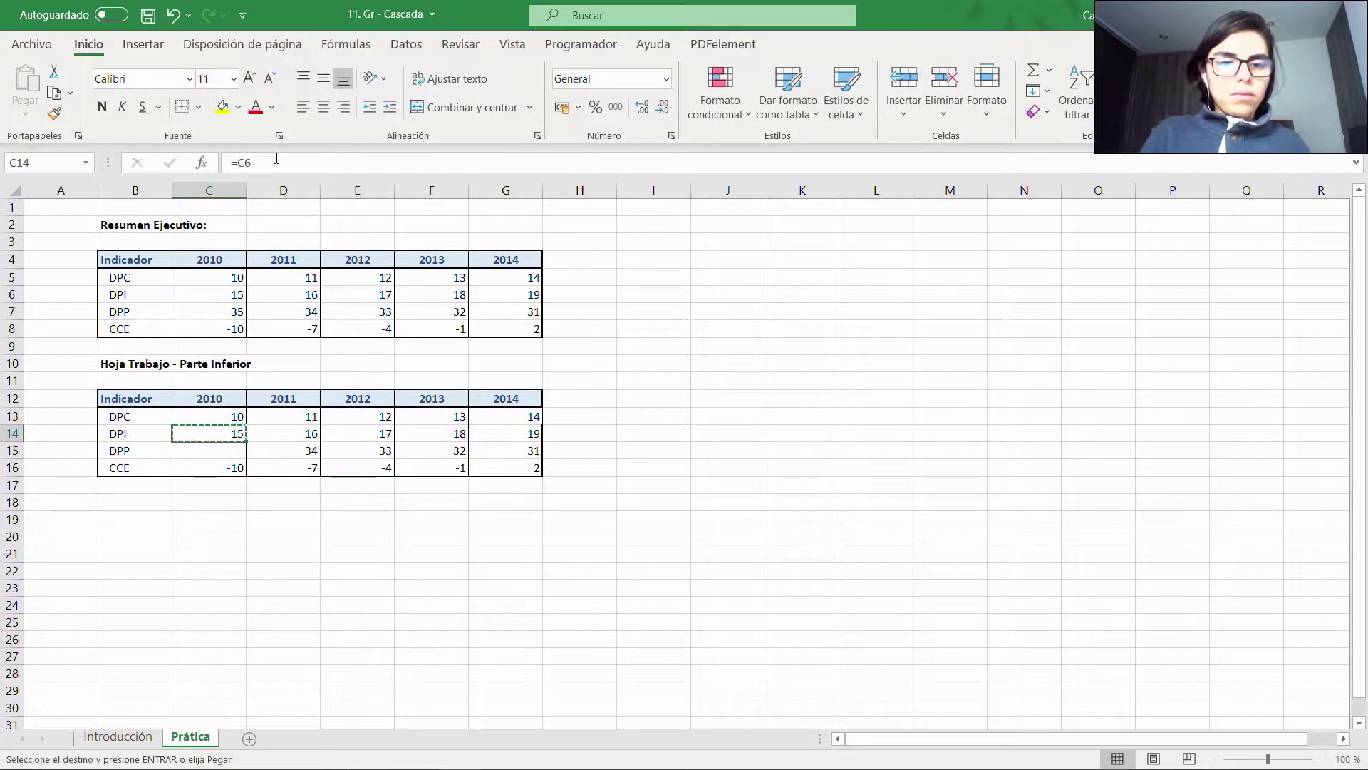
pyautogui.hotkey('ctrl', 'c')
pyautogui.hotkey('shift', 'Right')
pyautogui.hotkey('shift', 'Right')
pyautogui.hotkey('shift', 'Right')
pyautogui.hotkey('shift', 'Right')
pyautogui.hotkey('ctrl', 'v')
# Enter the formula =C7*(-1) in cell C15 to bring in the 2010 DPP value with its sign reversed.
pyautogui.press('Down')
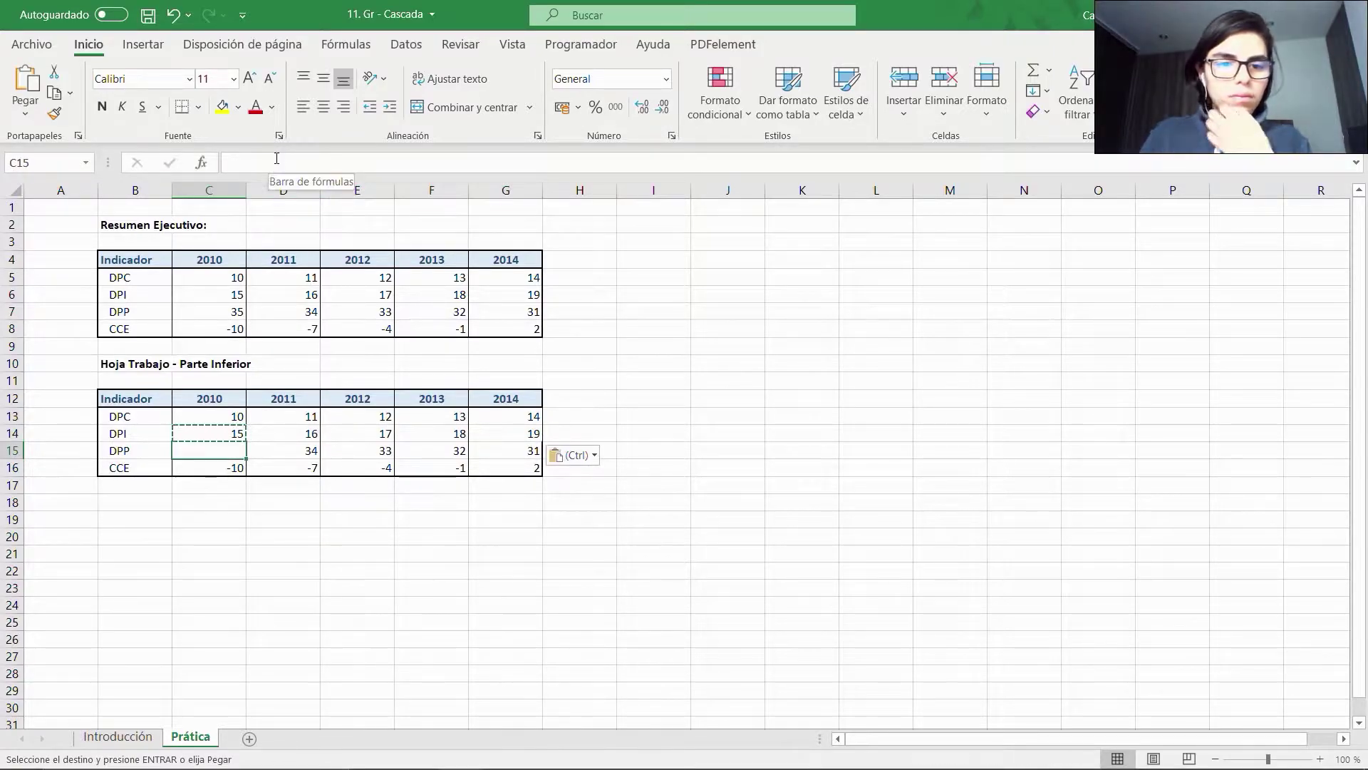
pyautogui.write('=')
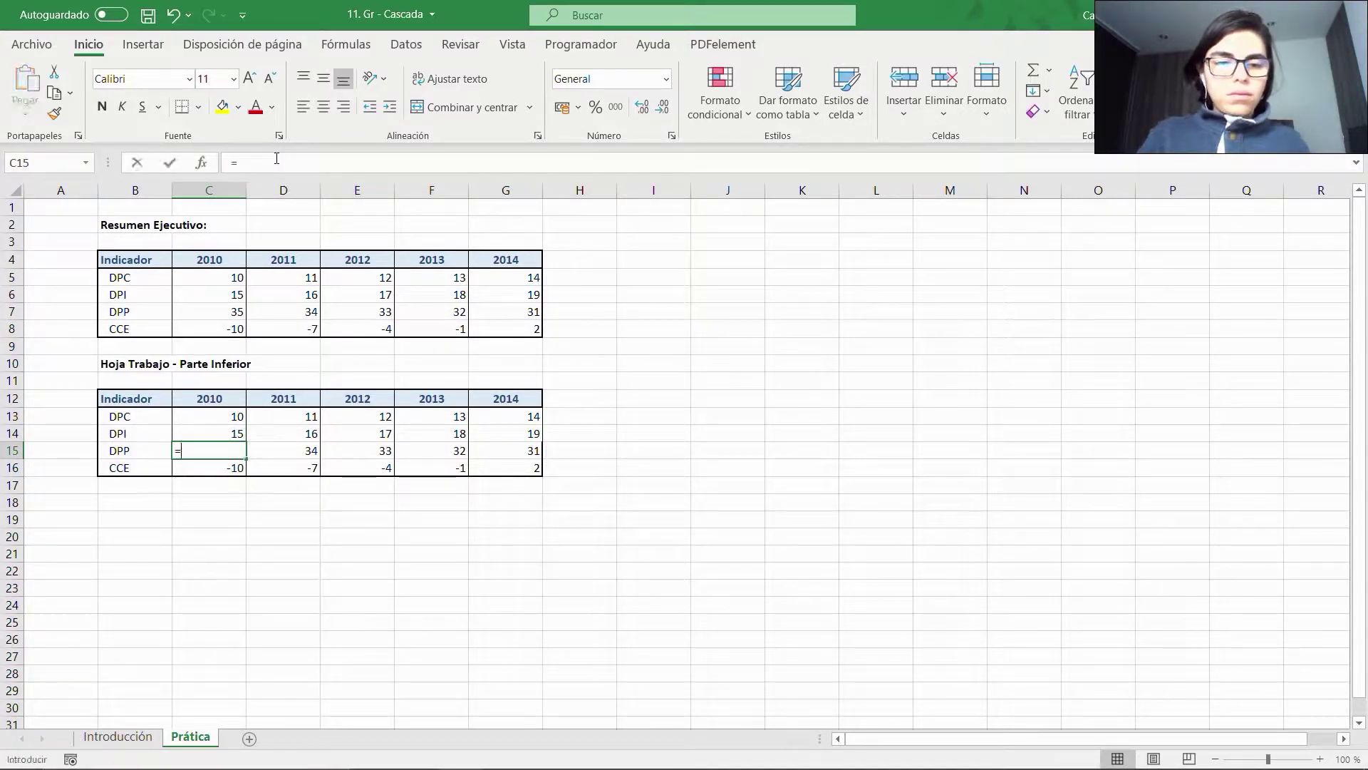
pyautogui.press('Up')
pyautogui.press('Up')
pyautogui.press('Up')
pyautogui.press('Up')
pyautogui.press('Up')
pyautogui.press('Up')
pyautogui.press('Up')
pyautogui.press('Up')
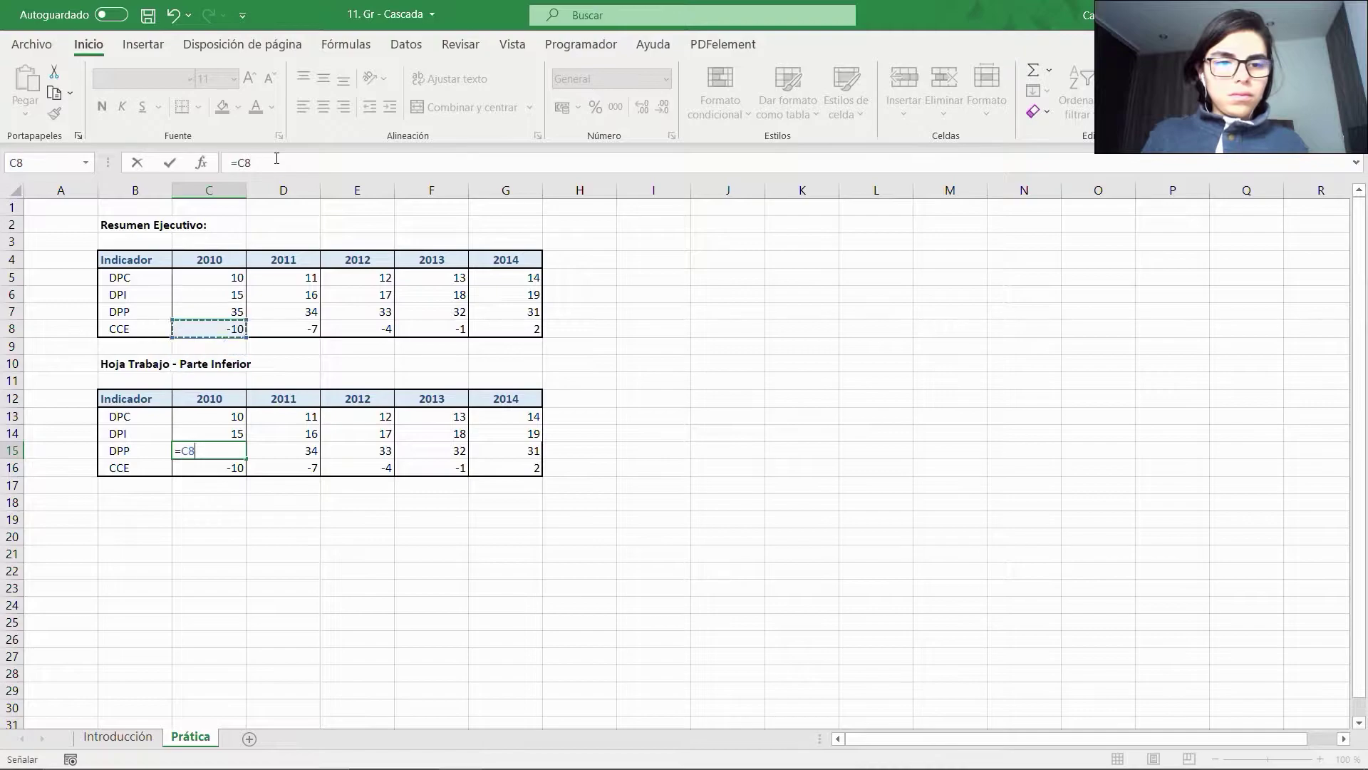
pyautogui.write('*(-1')
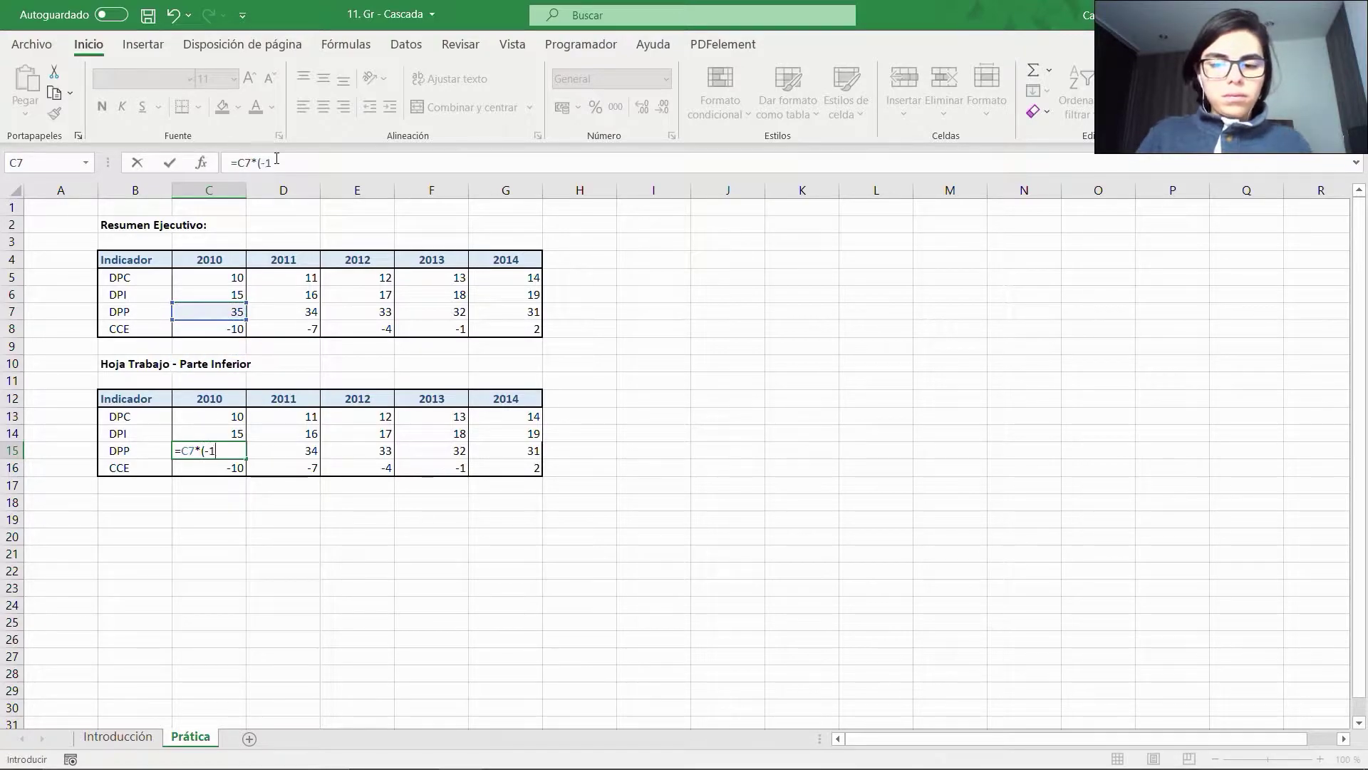
pyautogui.press('Return')
# Copy the sign-reversing DPP formula from C15 across the remaining years up to G15.
pyautogui.press('Up')
pyautogui.hotkey('ctrl', 'c')
pyautogui.hotkey('shift', 'Right')
pyautogui.hotkey('shift', 'Right')
pyautogui.hotkey('shift', 'Right')
pyautogui.hotkey('shift', 'Right')
pyautogui.hotkey('ctrl', 'v')
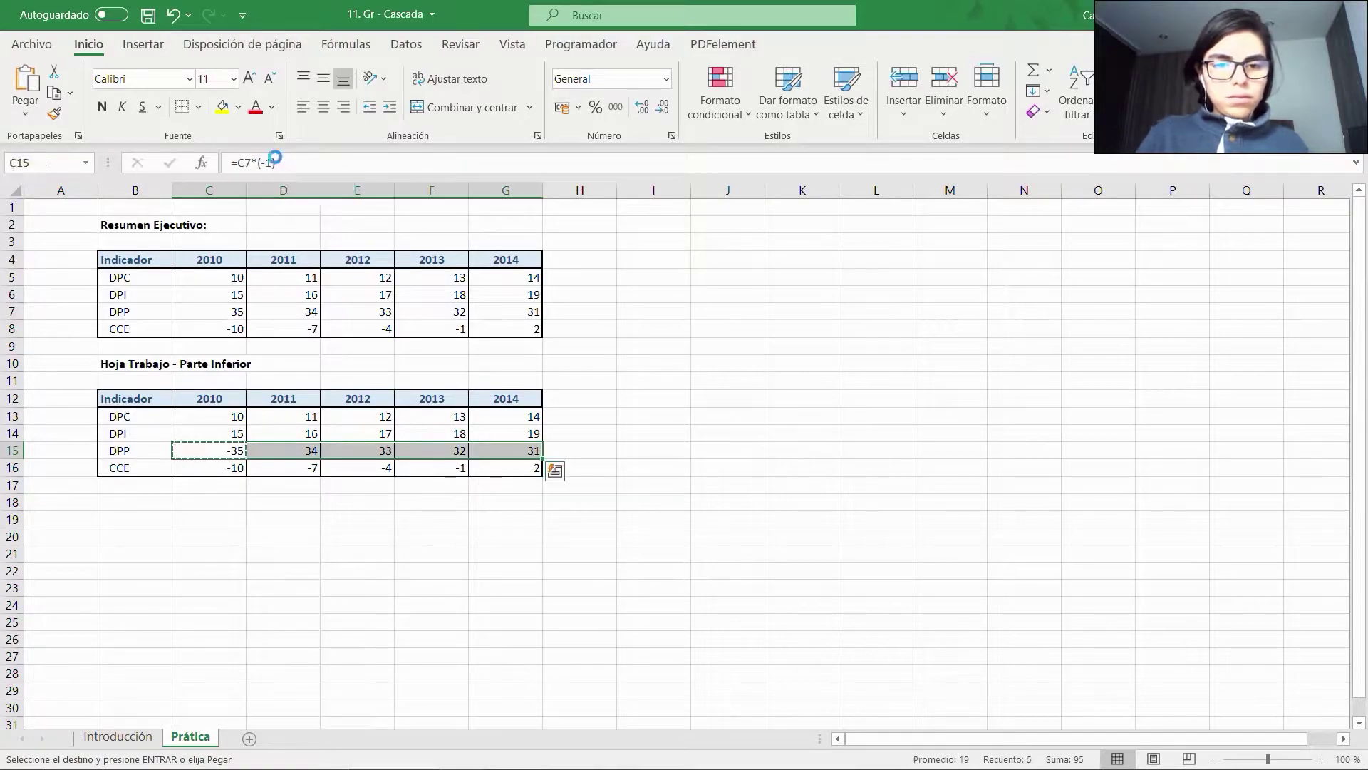
pyautogui.press('Escape')
# Calculate the 2010 CCE of the lower table with =SUMA(C13:C15) in cell C16.
pyautogui.press('Down')
pyautogui.write('=su')
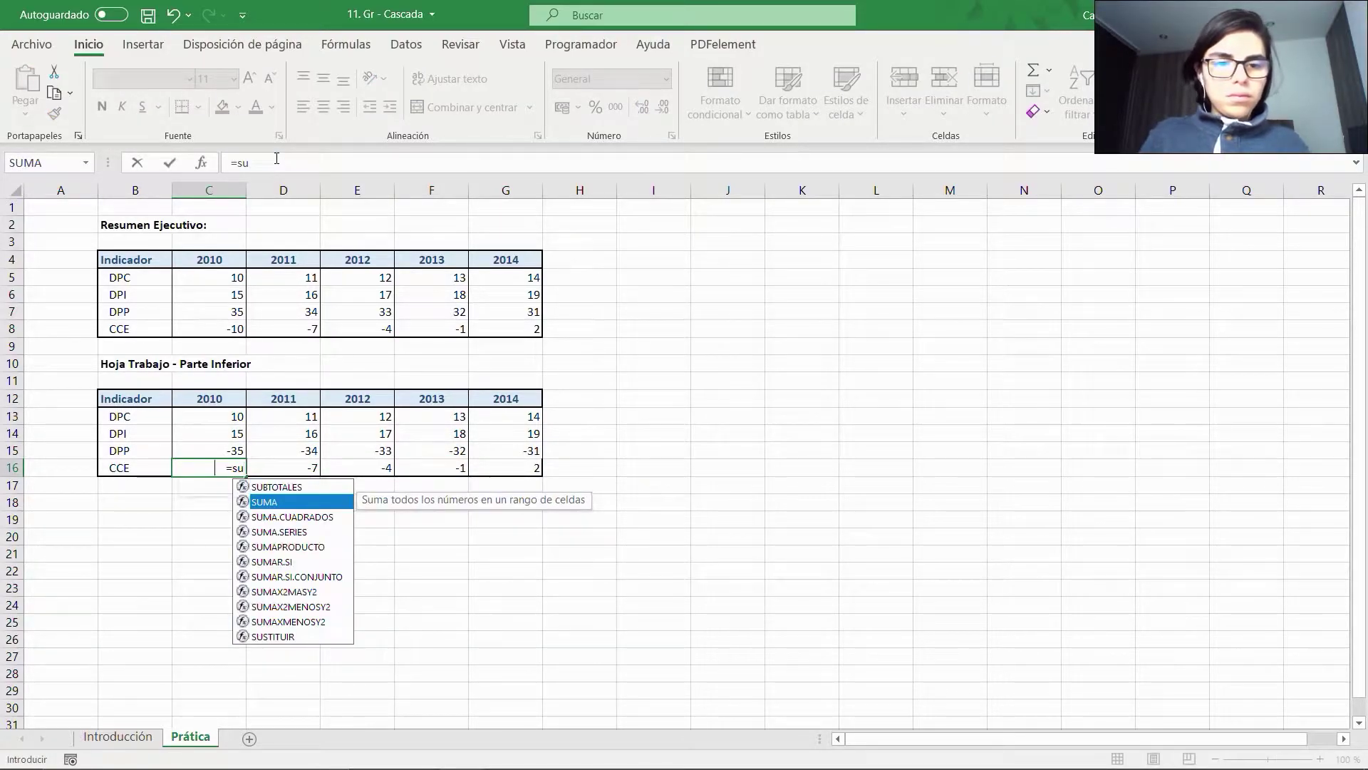
pyautogui.press('Tab')
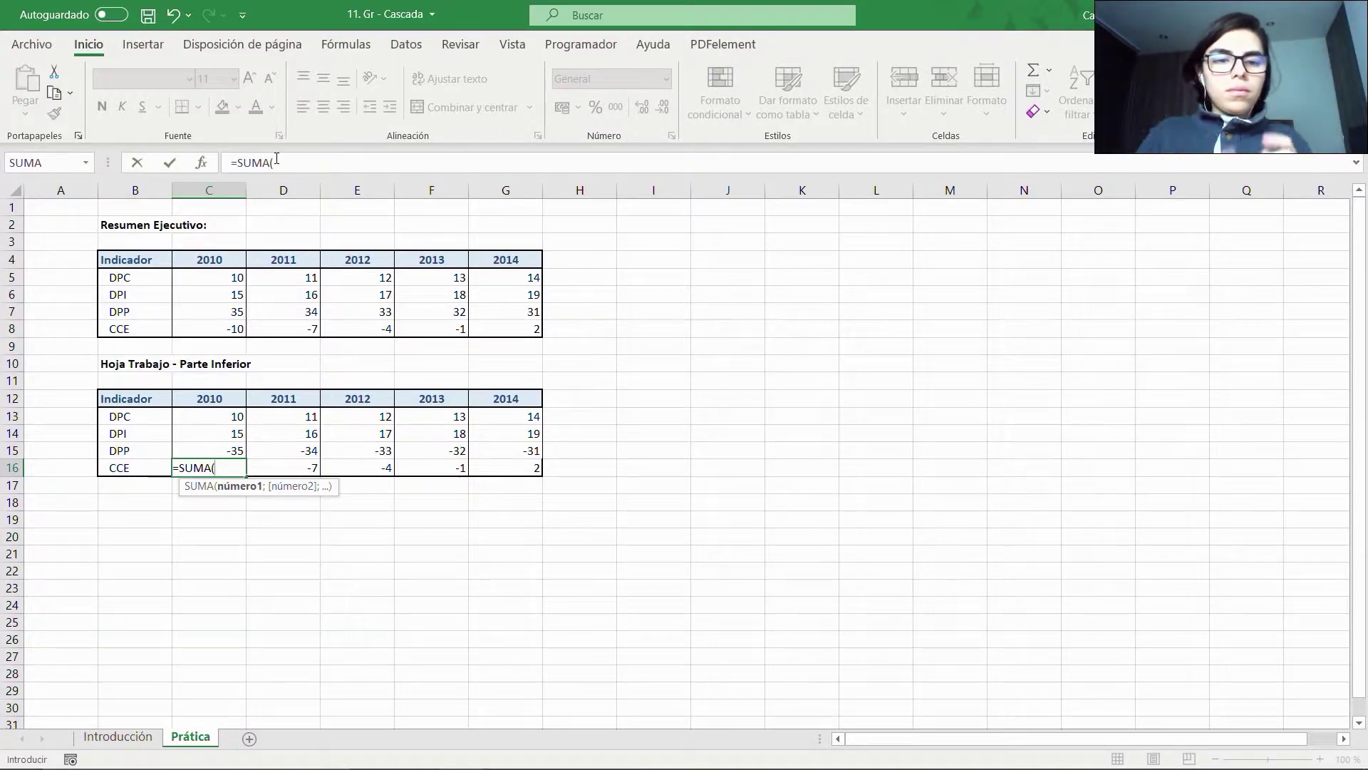
pyautogui.press('Up')
pyautogui.hotkey('shift', 'Up')
pyautogui.hotkey('shift', 'Up')
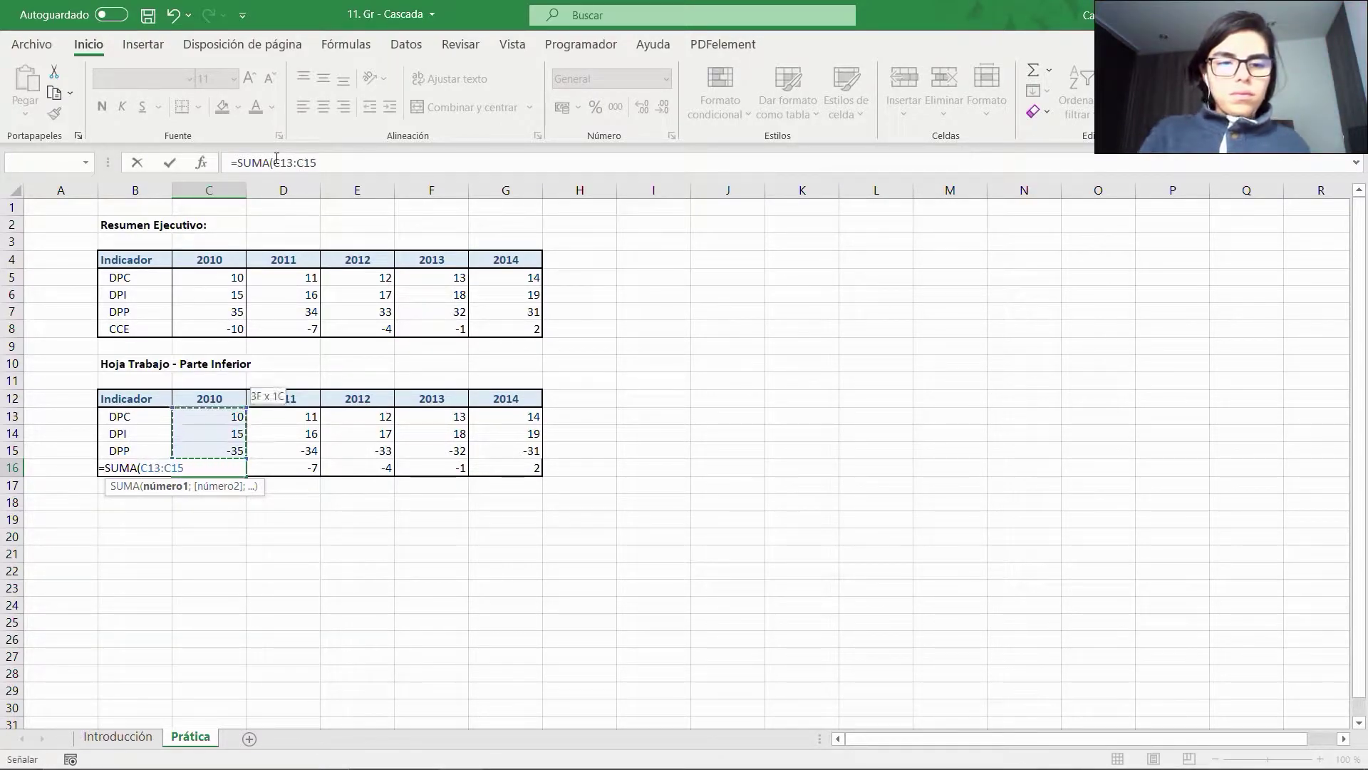
pyautogui.hotkey('ctrl', 'Return')
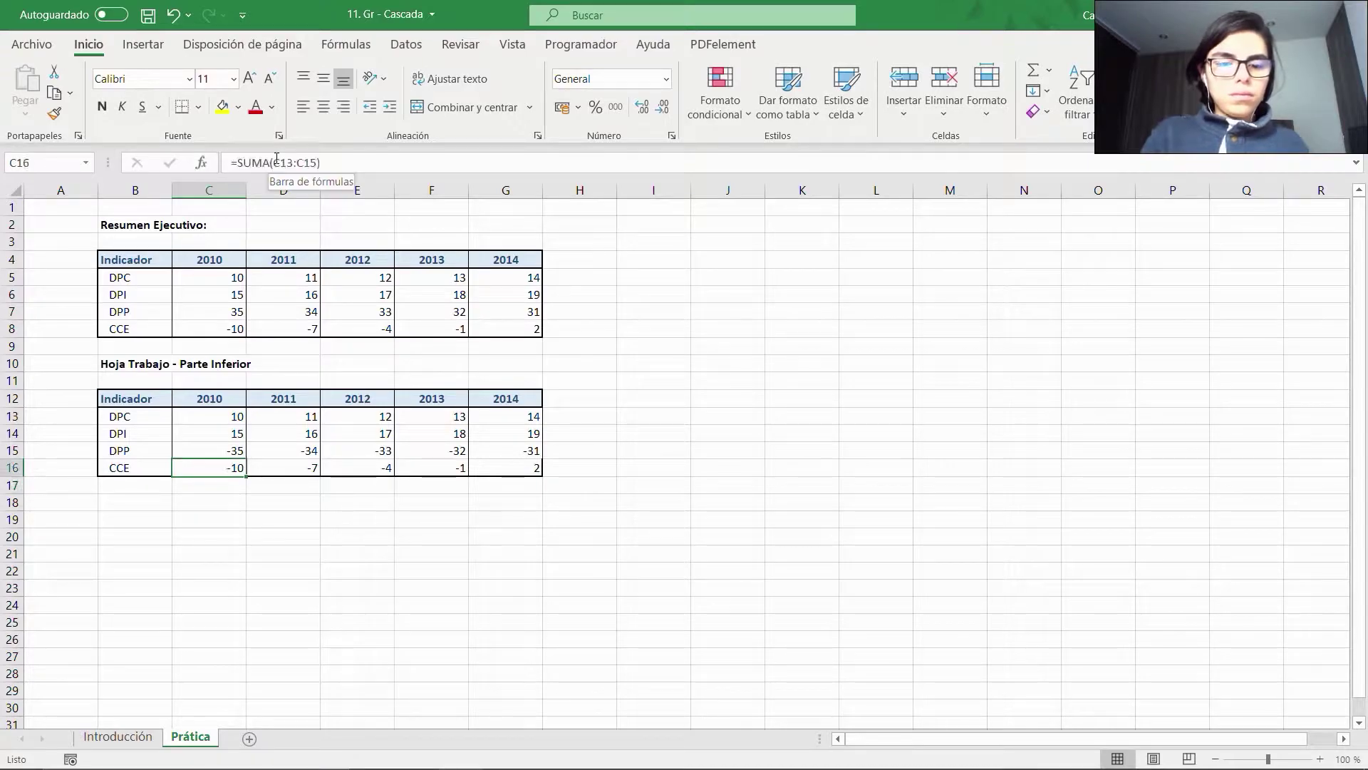
# Copy the CCE sum formula from C16 across the remaining years up to G16.
pyautogui.hotkey('ctrl', 'c')
pyautogui.hotkey('shift', 'Right')
pyautogui.hotkey('shift', 'Right')
pyautogui.hotkey('shift', 'Right')
pyautogui.hotkey('shift', 'Right')
pyautogui.hotkey('ctrl', 'v')
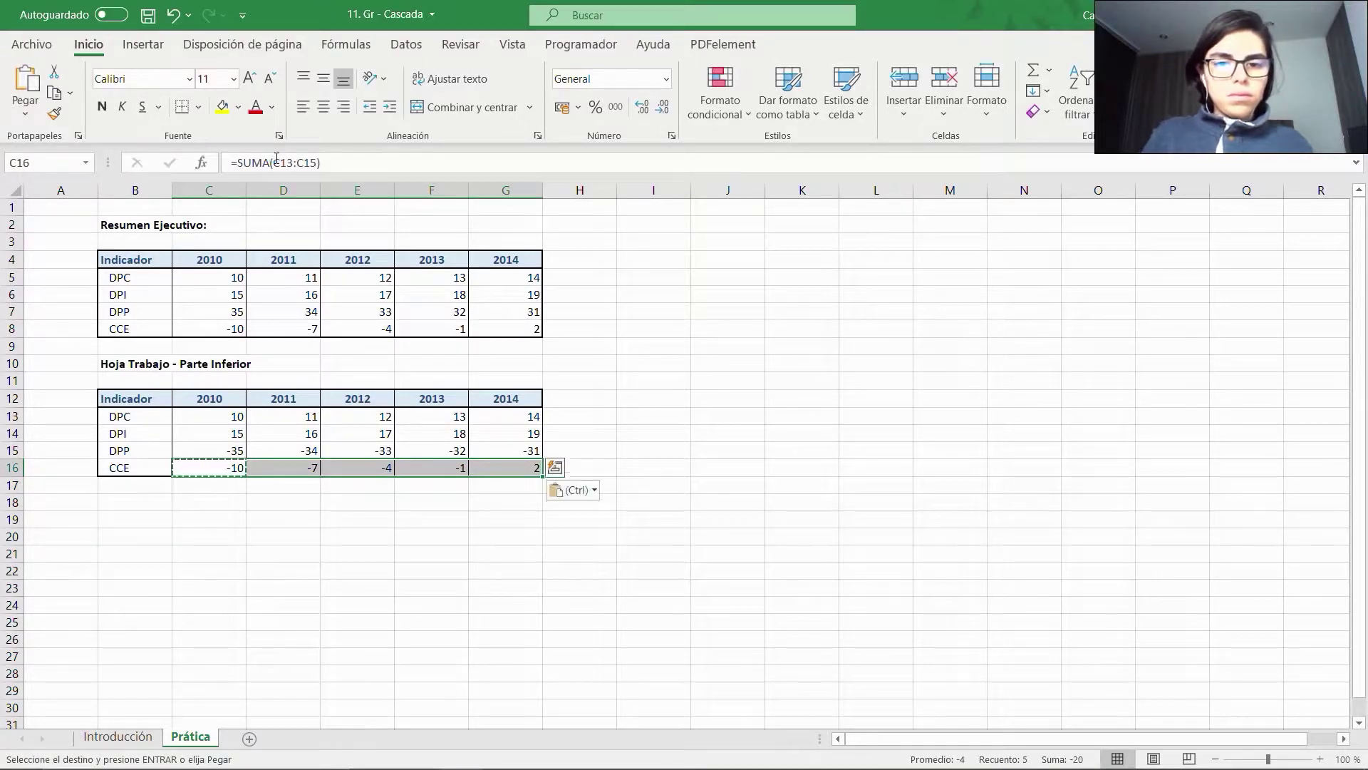
pyautogui.press('Escape')
pyautogui.press('Down')
pyautogui.press('Down')
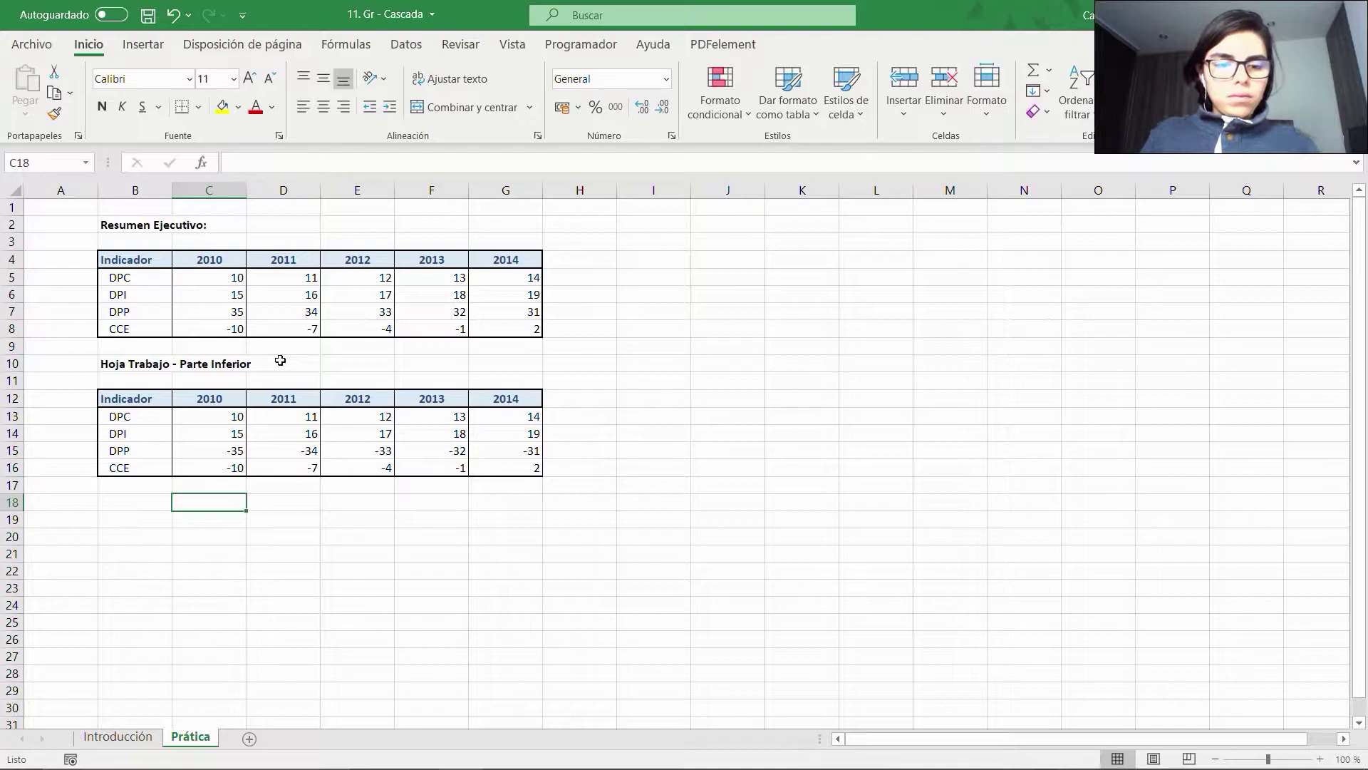
# Compare the CCE and DPP rows of the lower table with those of the upper table.
pyautogui.moveTo(175, 466); pyautogui.dragTo(554, 486)
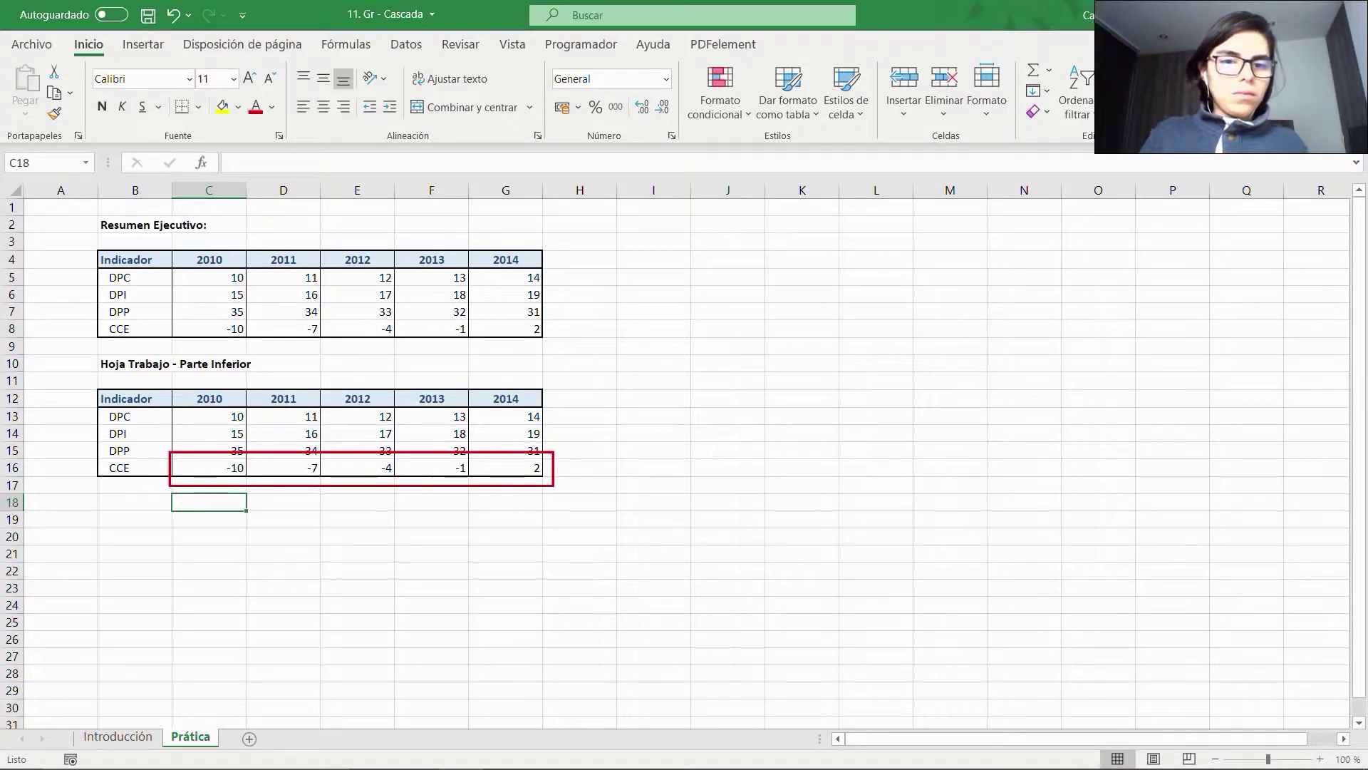
pyautogui.moveTo(538, 347); pyautogui.dragTo(174, 349)
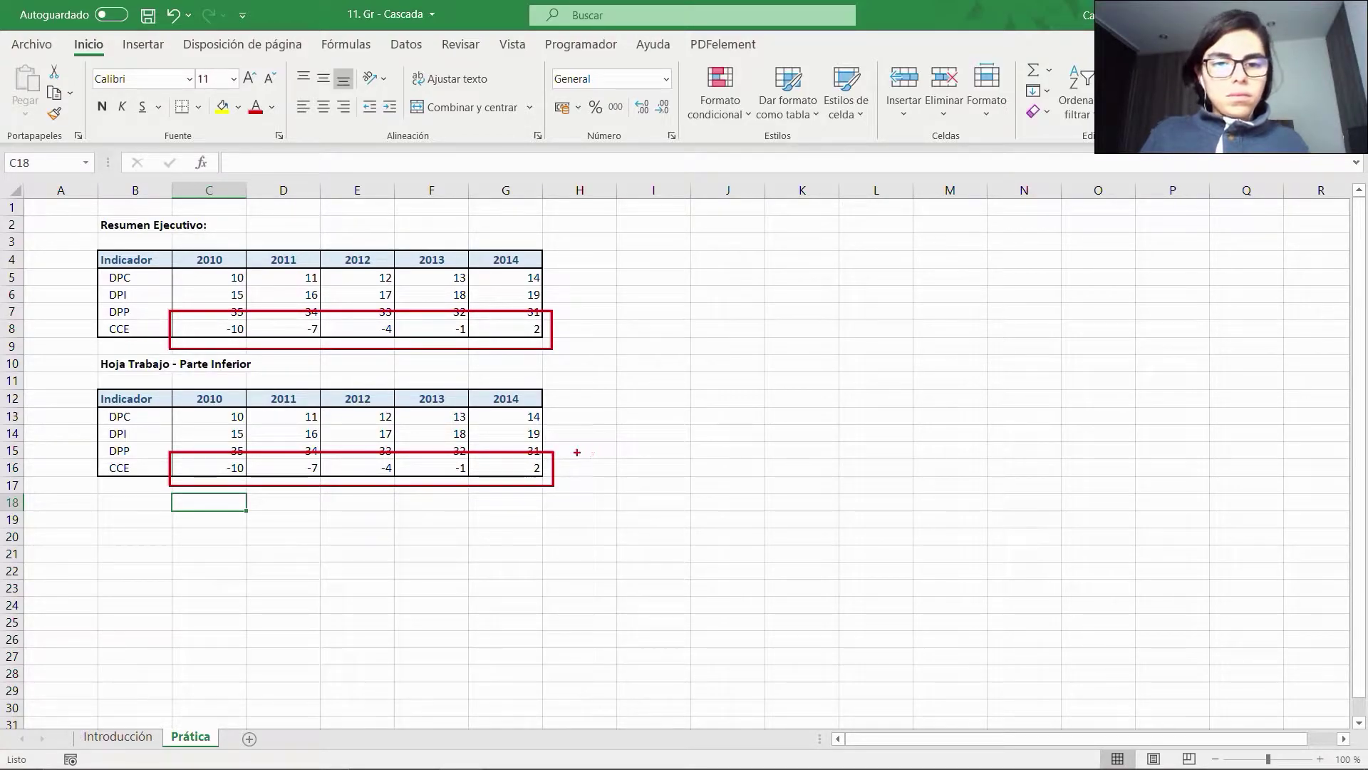
pyautogui.press('Escape')
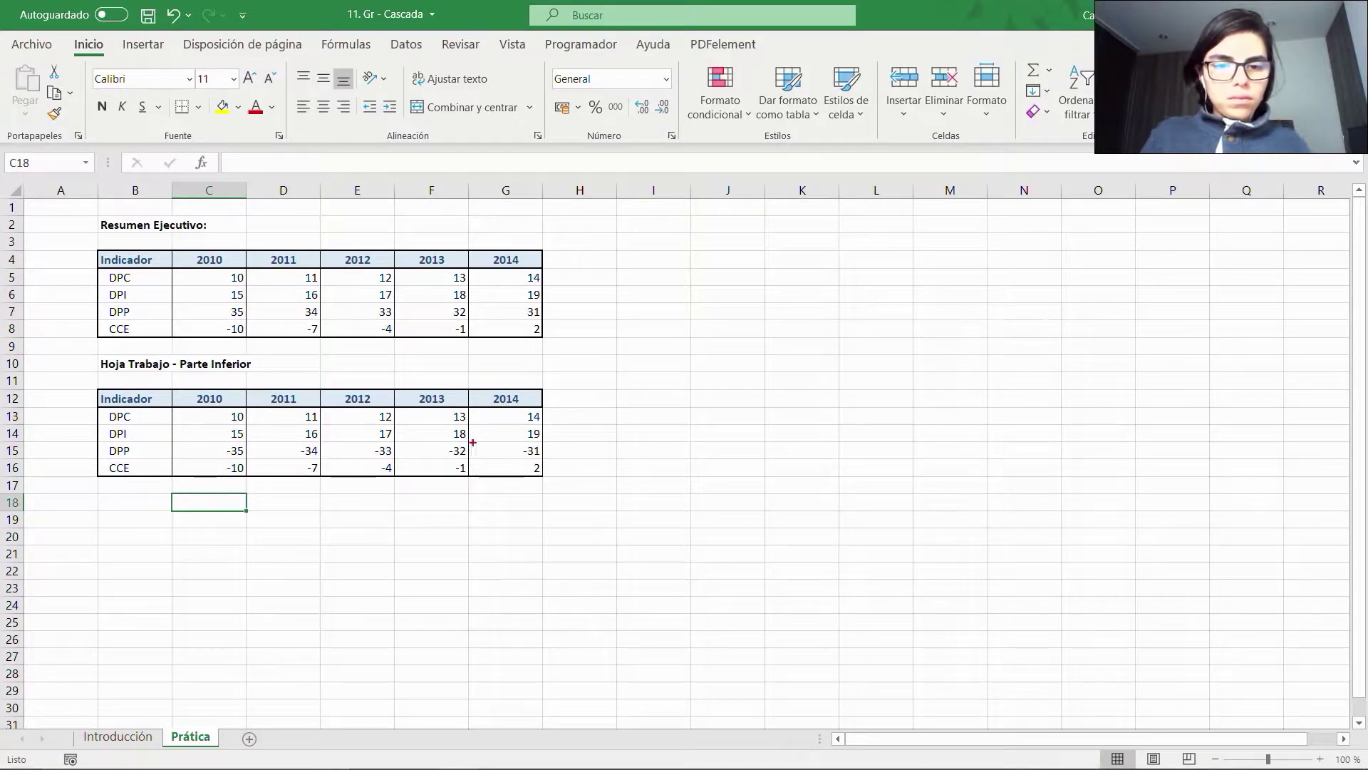
pyautogui.moveTo(519, 453); pyautogui.dragTo(555, 456)
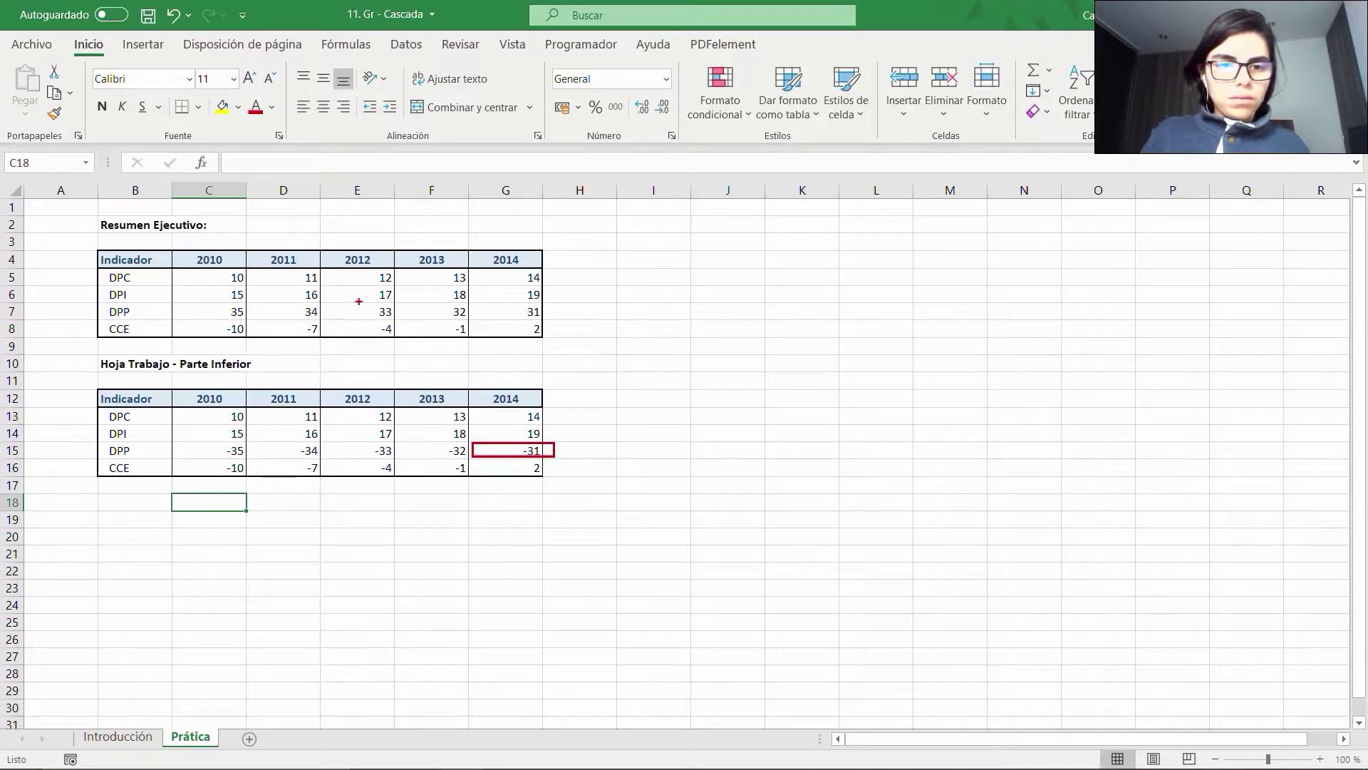
pyautogui.moveTo(155, 304); pyautogui.dragTo(546, 320)
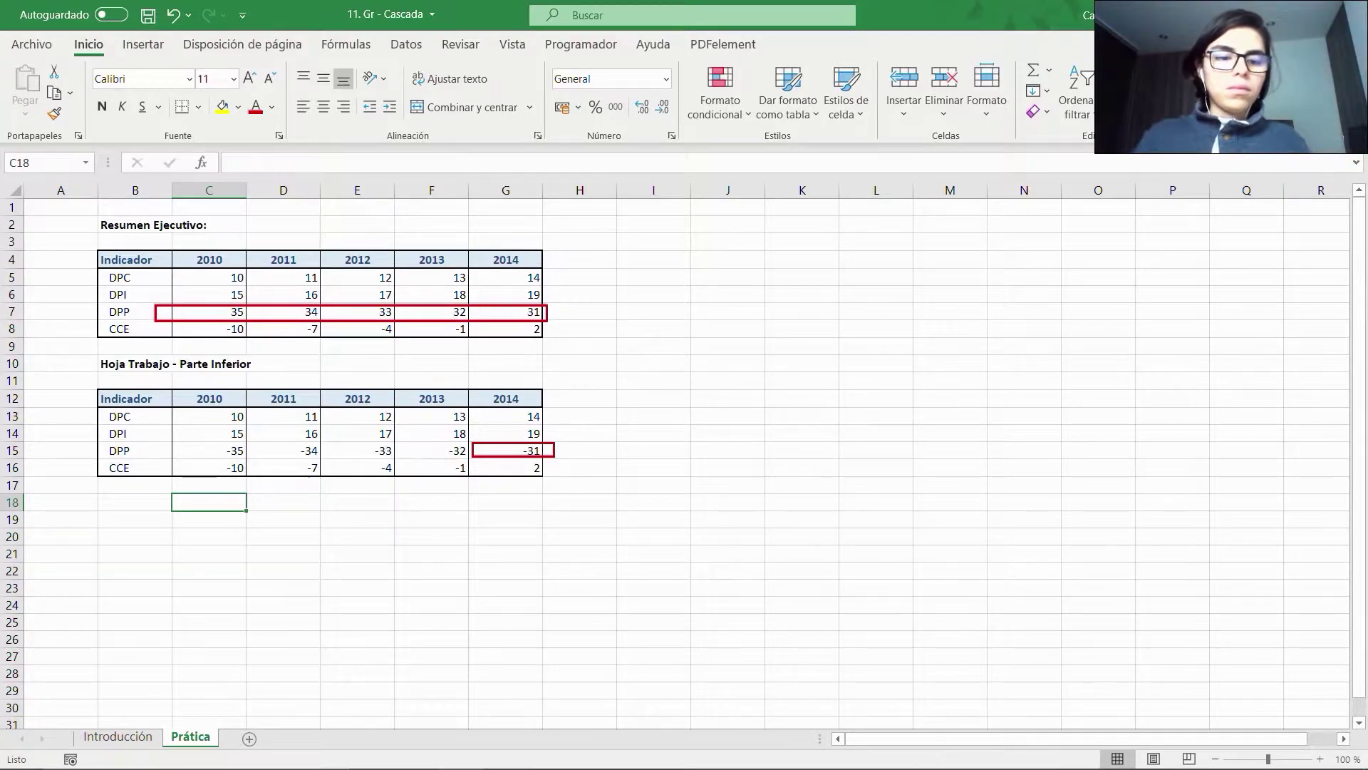
pyautogui.moveTo(677, 313)
pyautogui.mouseDown()
pyautogui.moveTo(751, 464)
pyautogui.moveTo(732, 458)
pyautogui.mouseUp()
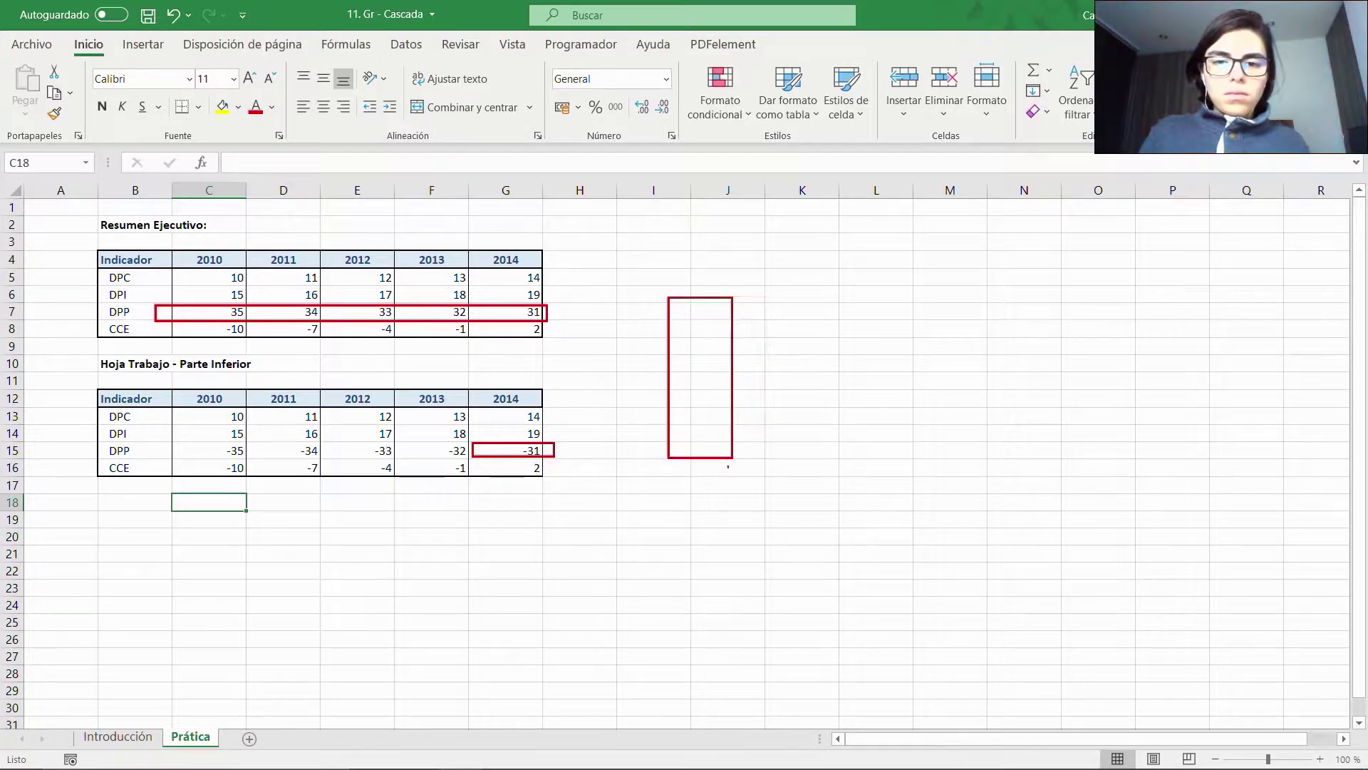
pyautogui.moveTo(763, 371)
pyautogui.mouseDown()
pyautogui.moveTo(764, 325)
pyautogui.moveTo(753, 324)
pyautogui.mouseUp()
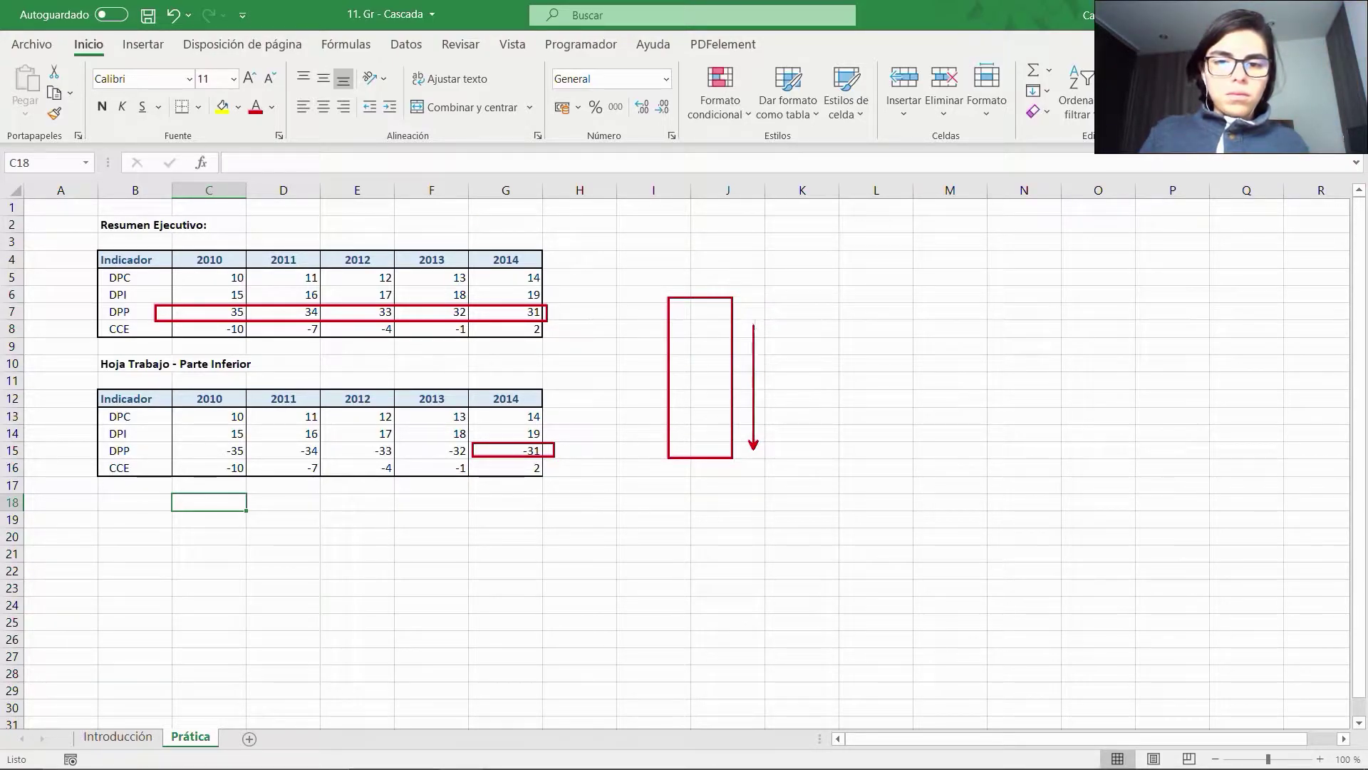
pyautogui.press('Escape')
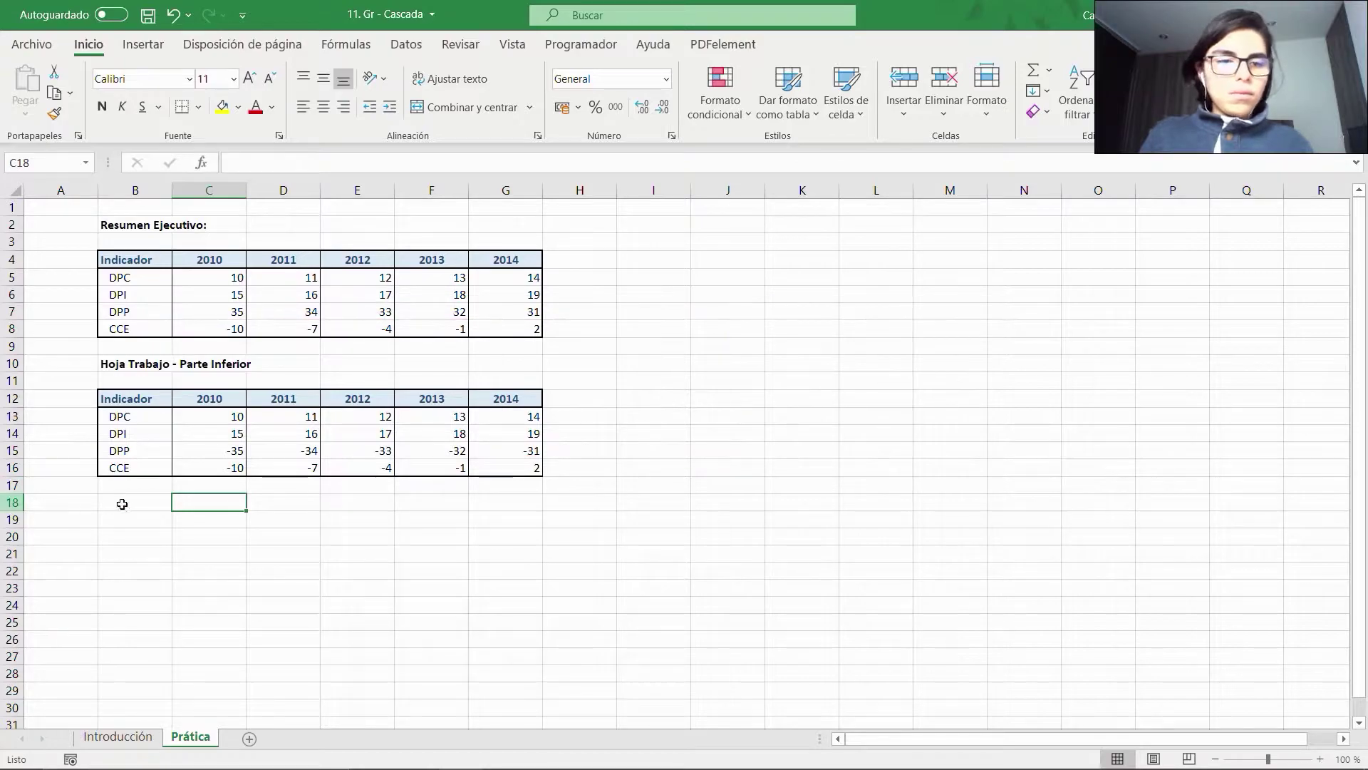
pyautogui.click(159, 504)
pyautogui.press('Up')
pyautogui.press('Up')
pyautogui.press('Right')
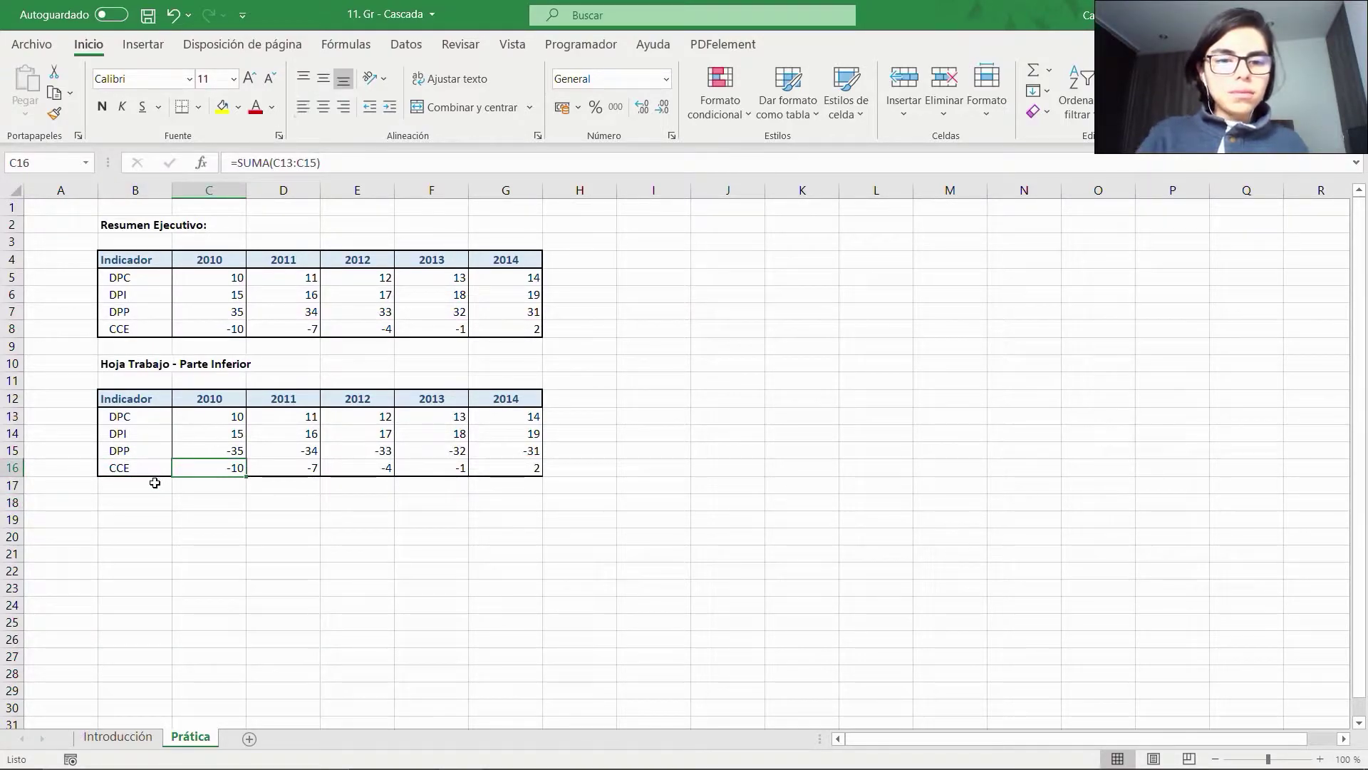
# Examine the indicator labels and year headings of the tables on the Introducción sheet.
pyautogui.press('Left')
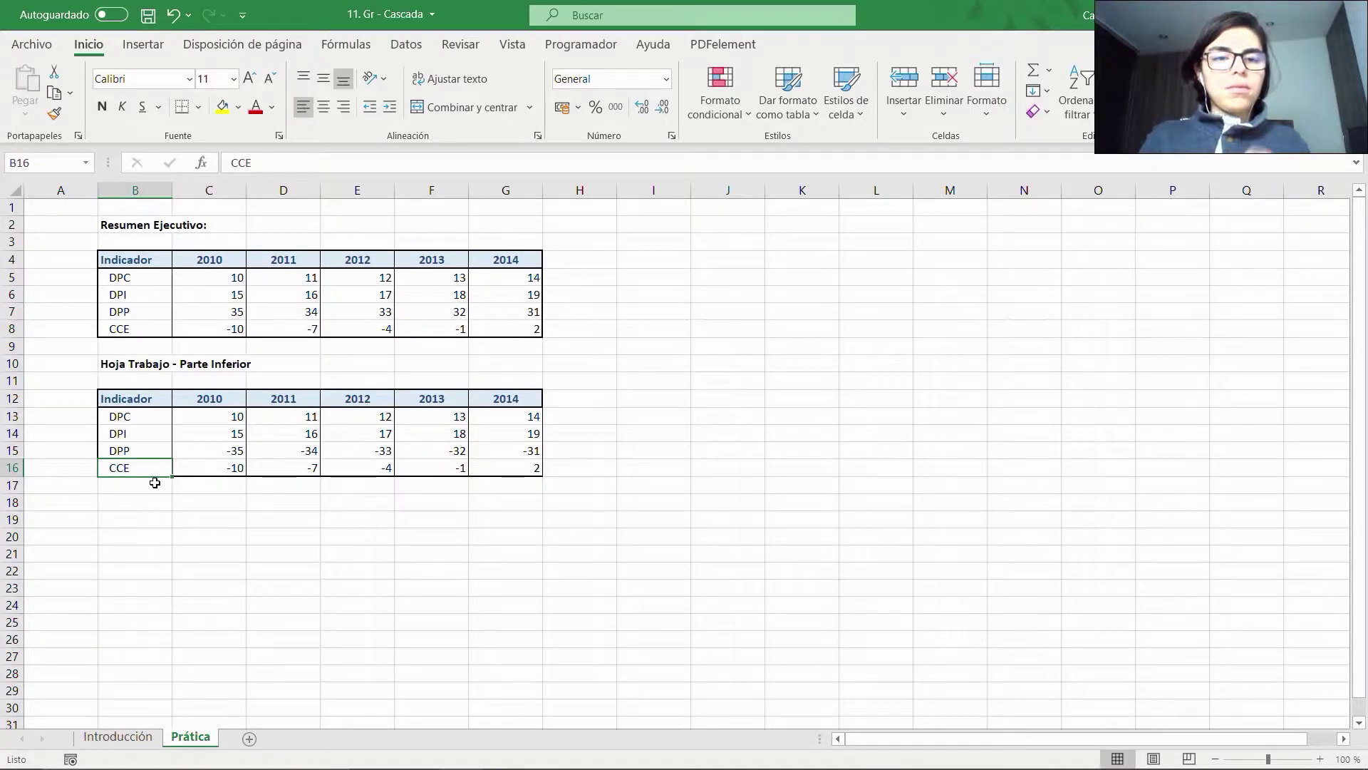
pyautogui.press('Down')
pyautogui.press('Down')
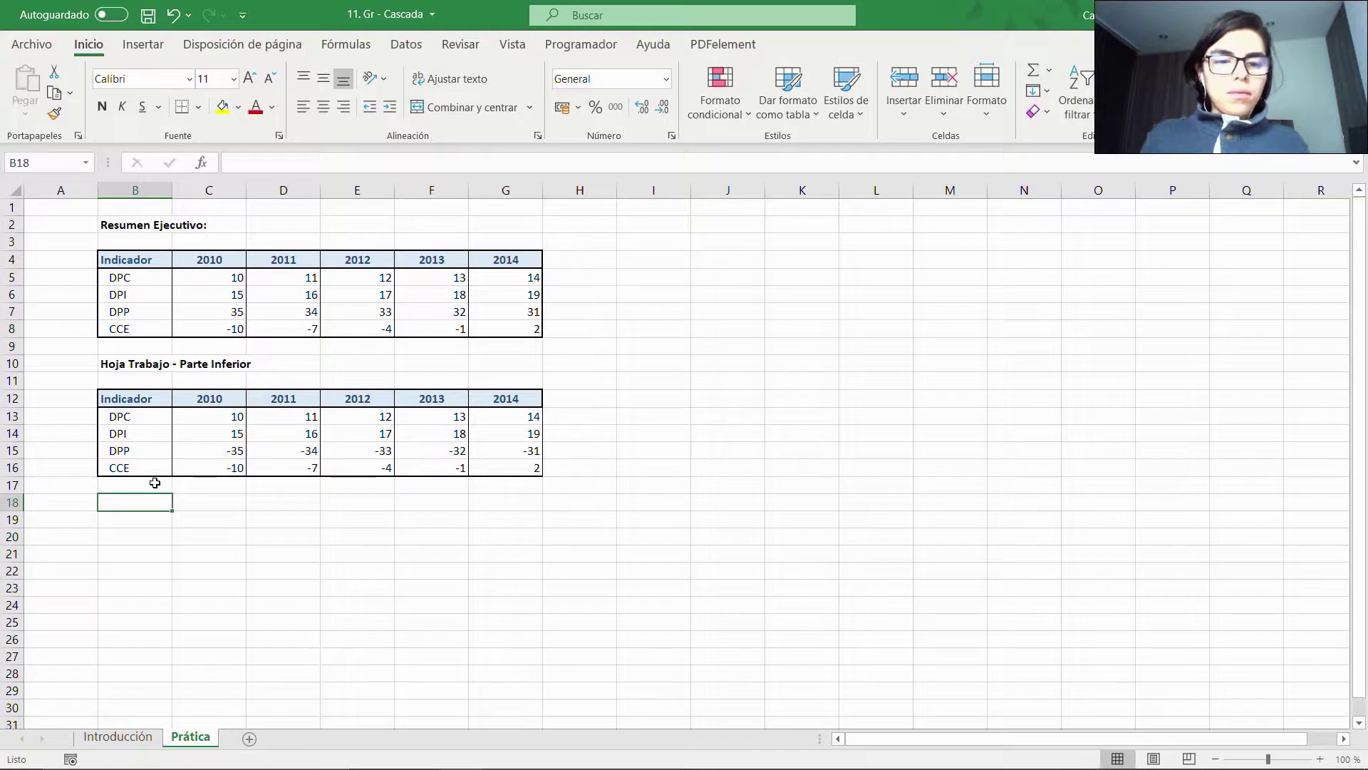
pyautogui.hotkey('ctrl', 'pageup')
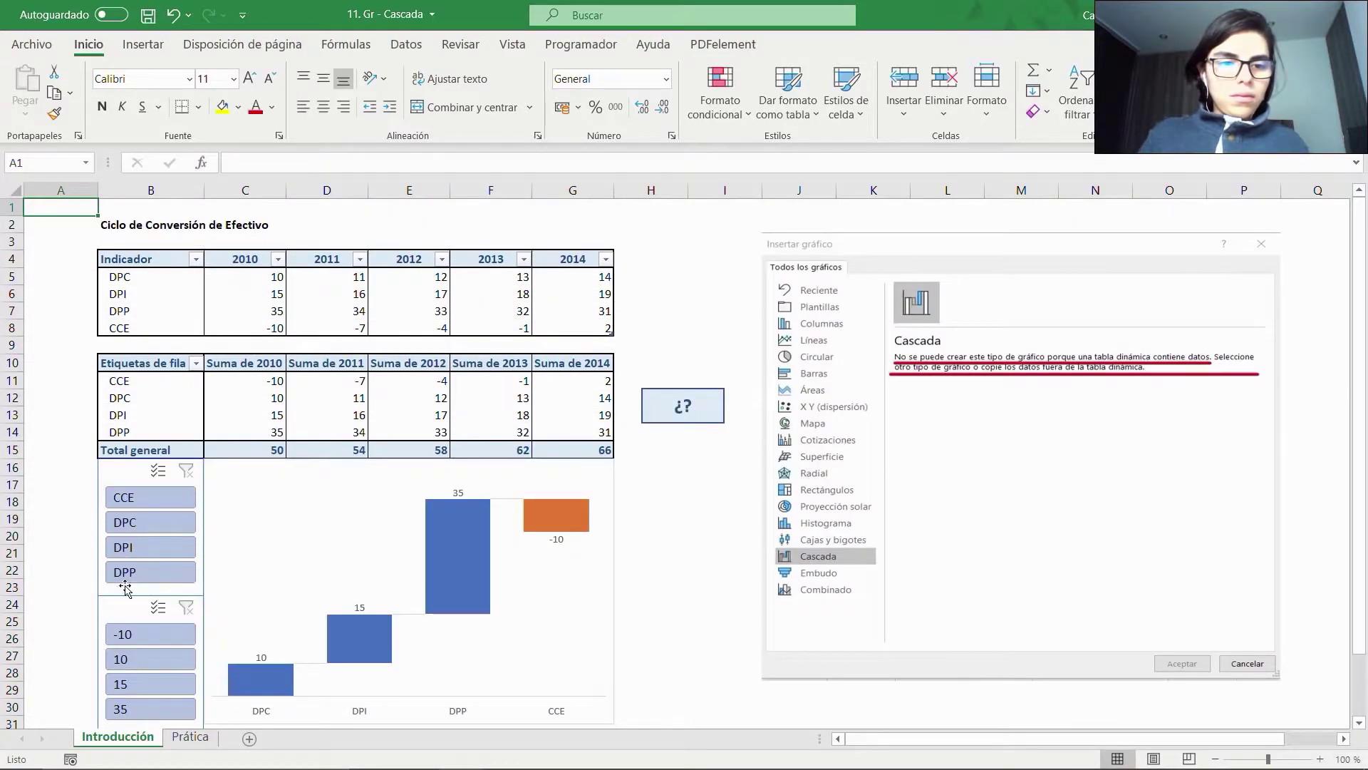
pyautogui.moveTo(102, 363); pyautogui.dragTo(177, 442)
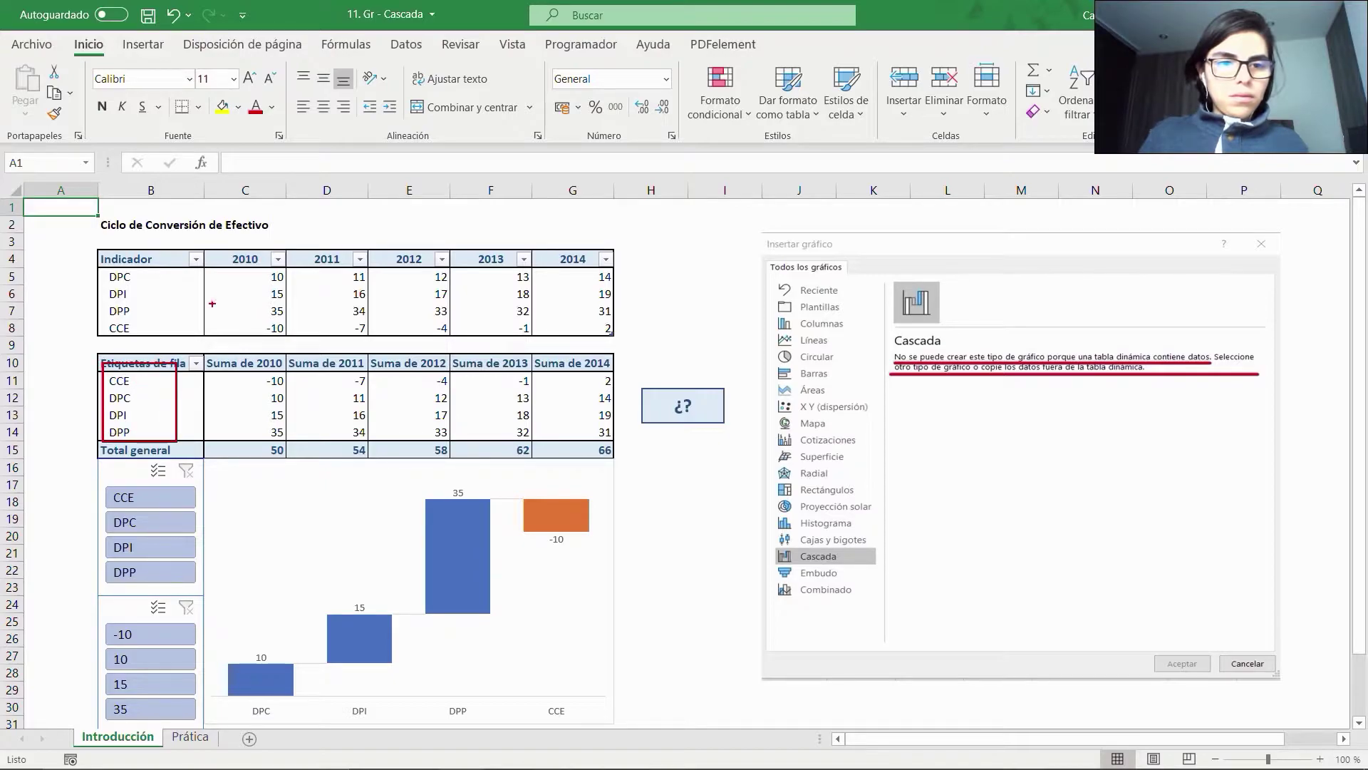
pyautogui.moveTo(206, 250); pyautogui.dragTo(503, 303)
pyautogui.moveTo(584, 292)
pyautogui.mouseDown()
pyautogui.moveTo(378, 232)
pyautogui.moveTo(206, 242)
pyautogui.mouseUp()
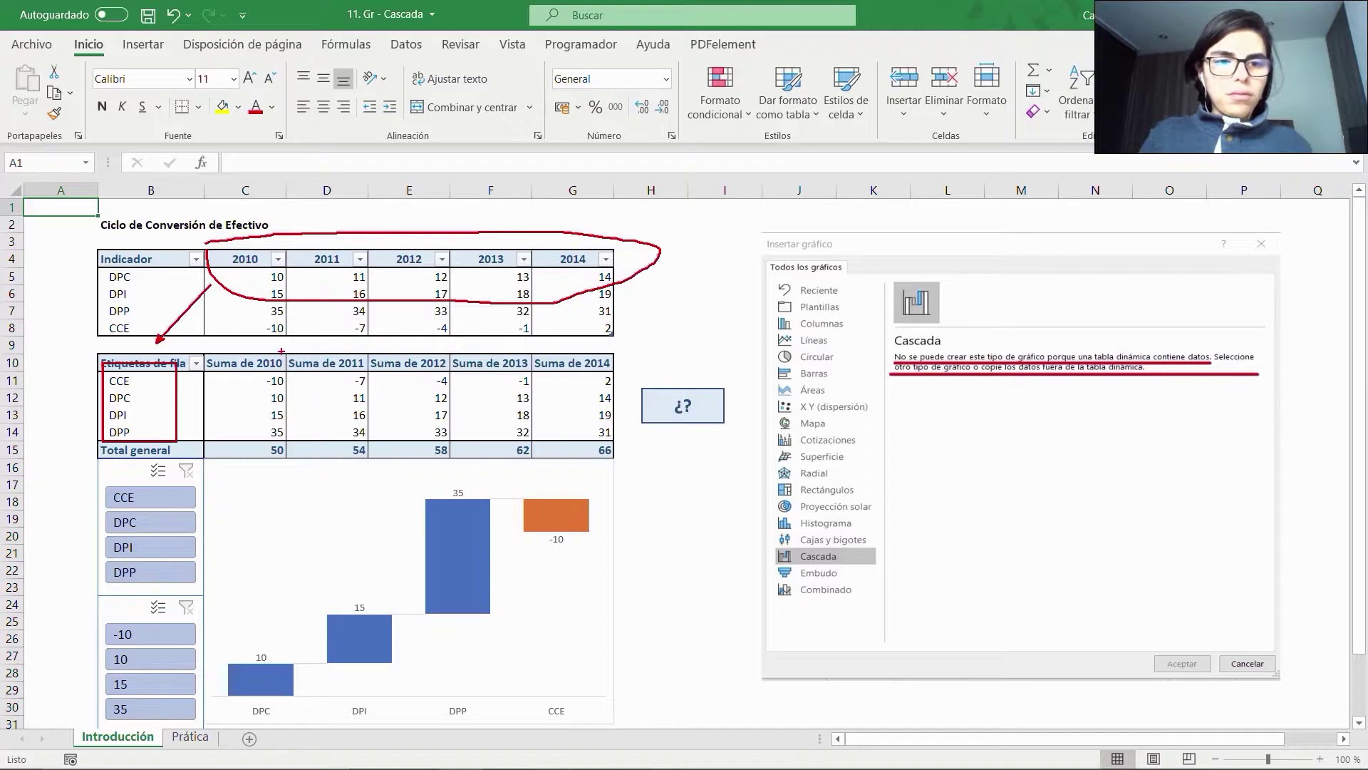
pyautogui.press('Escape')
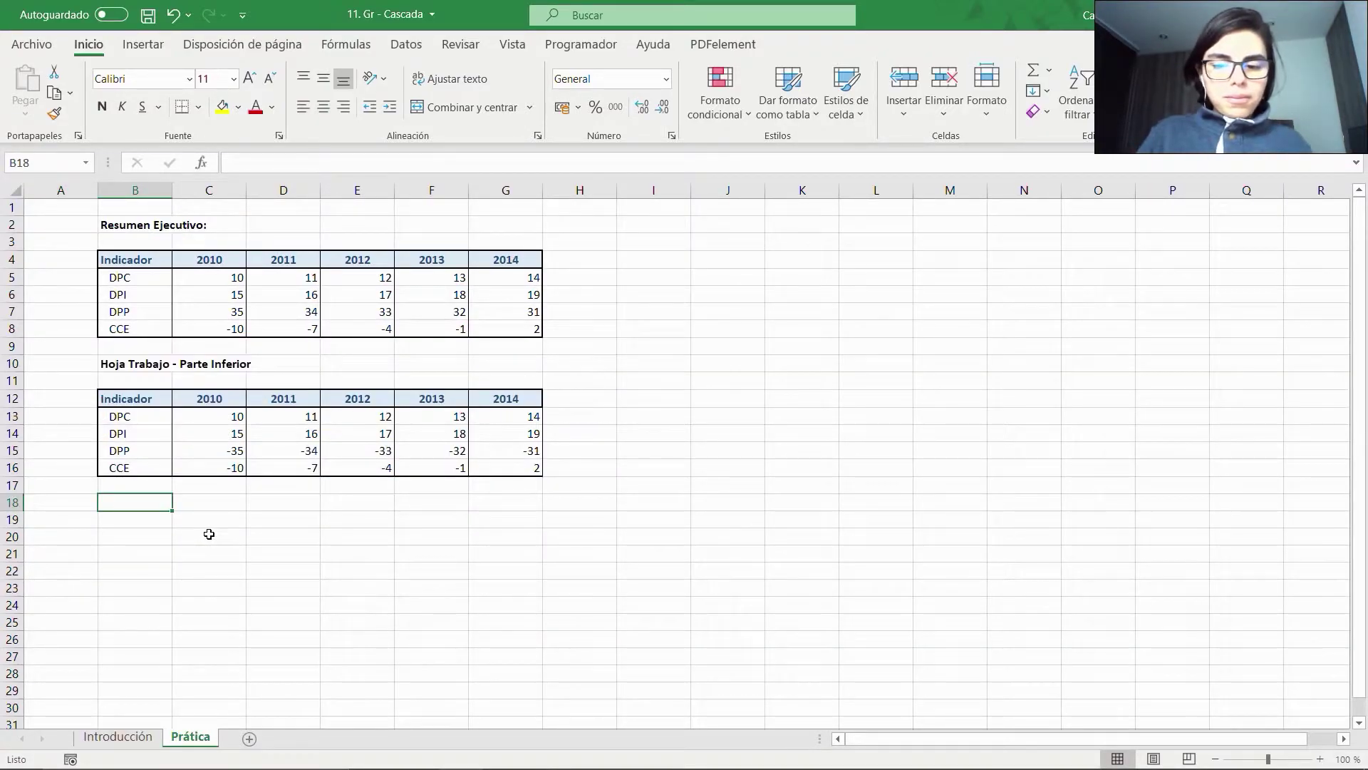
# Enter the heading Año in B18 and link B19 to the 2010 heading with =C12.
pyautogui.write('ño')
pyautogui.press('Return')
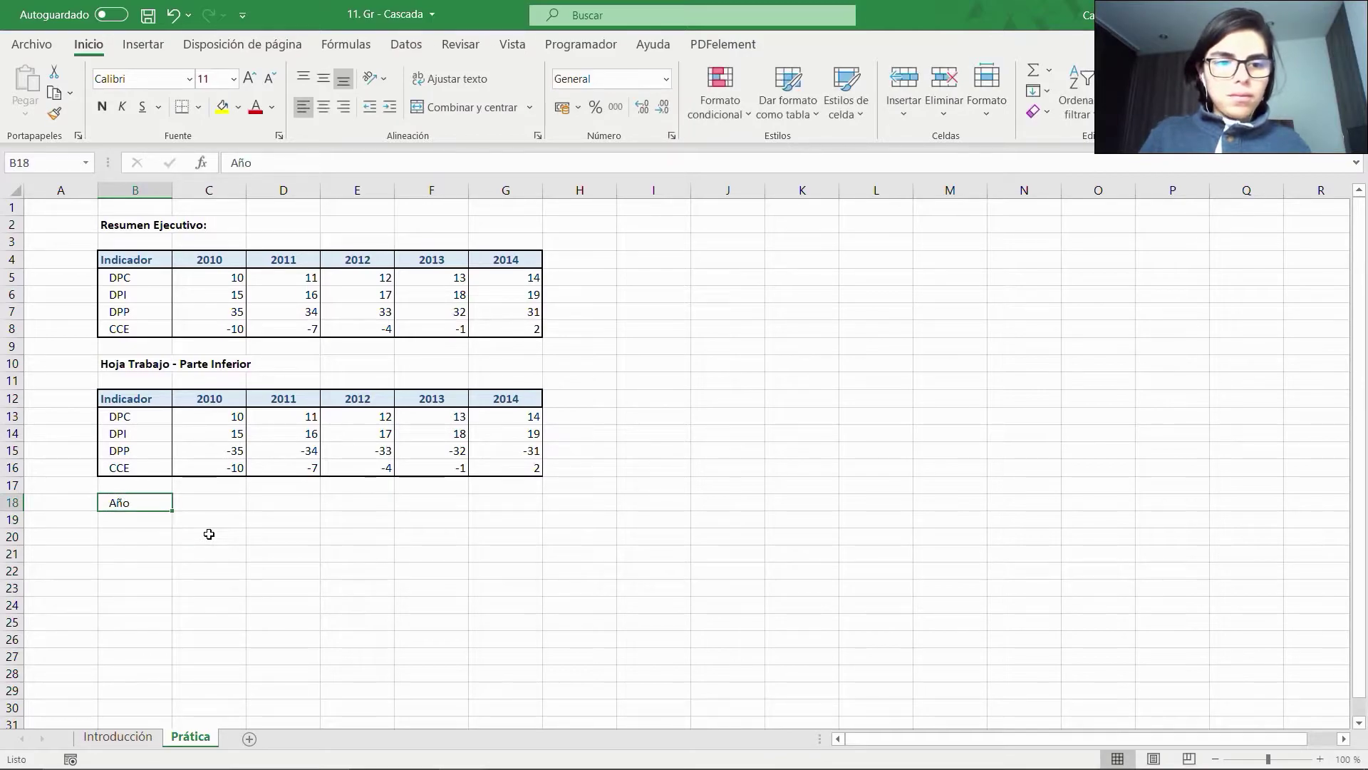
pyautogui.write('=')
pyautogui.click(211, 401)
pyautogui.press('Return')
pyautogui.press('Up')
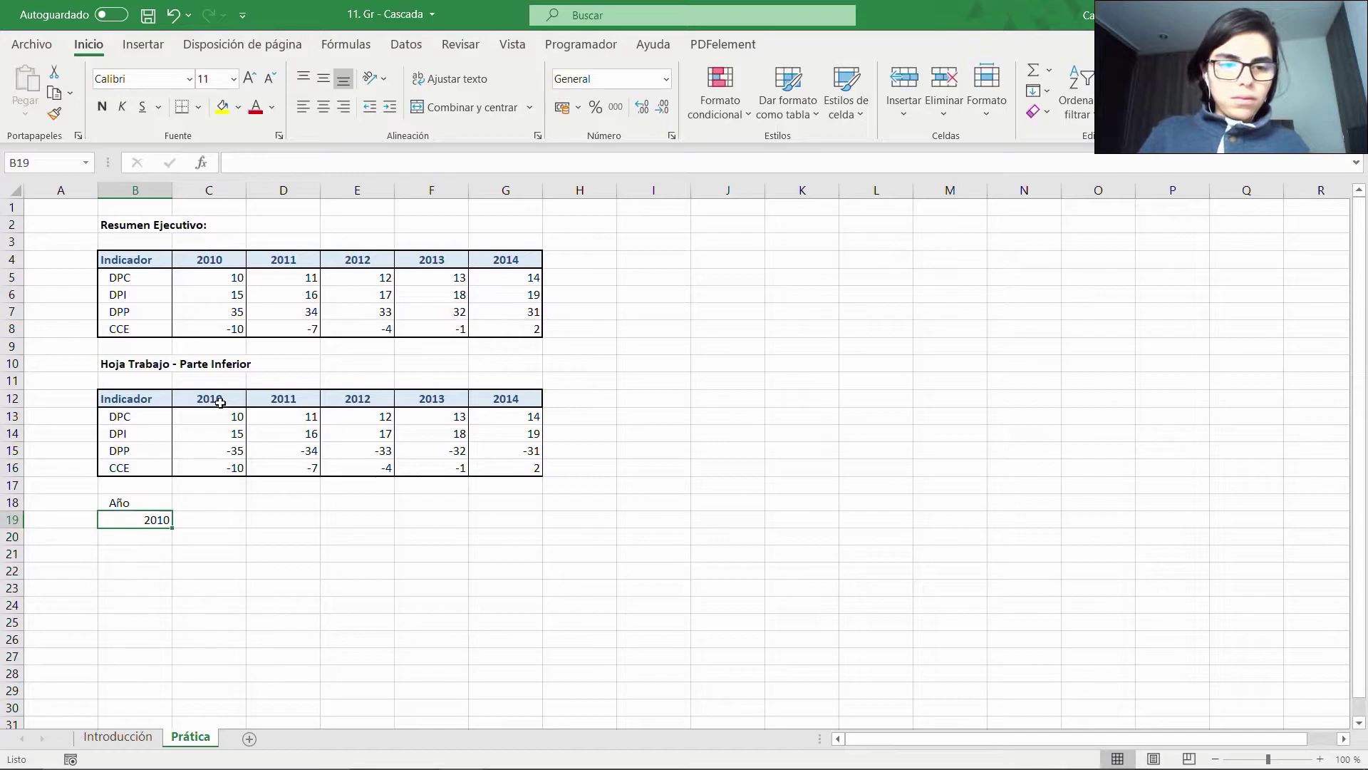
# Copy the year link from B19 across to F19.
pyautogui.hotkey('ctrl', 'c')
pyautogui.hotkey('shift', 'Right')
pyautogui.hotkey('shift', 'Right')
pyautogui.hotkey('shift', 'Right')
pyautogui.hotkey('shift', 'Right')
pyautogui.hotkey('ctrl', 'v')
pyautogui.press('Escape')
# Move the linked years 2011 to 2014 from C19:F19 to the row below, starting in B20.
pyautogui.press('Right')
pyautogui.hotkey('shift', 'Right')
pyautogui.hotkey('shift', 'Right')
pyautogui.hotkey('shift', 'Right')
pyautogui.hotkey('ctrl', 'c')
pyautogui.press('Left')
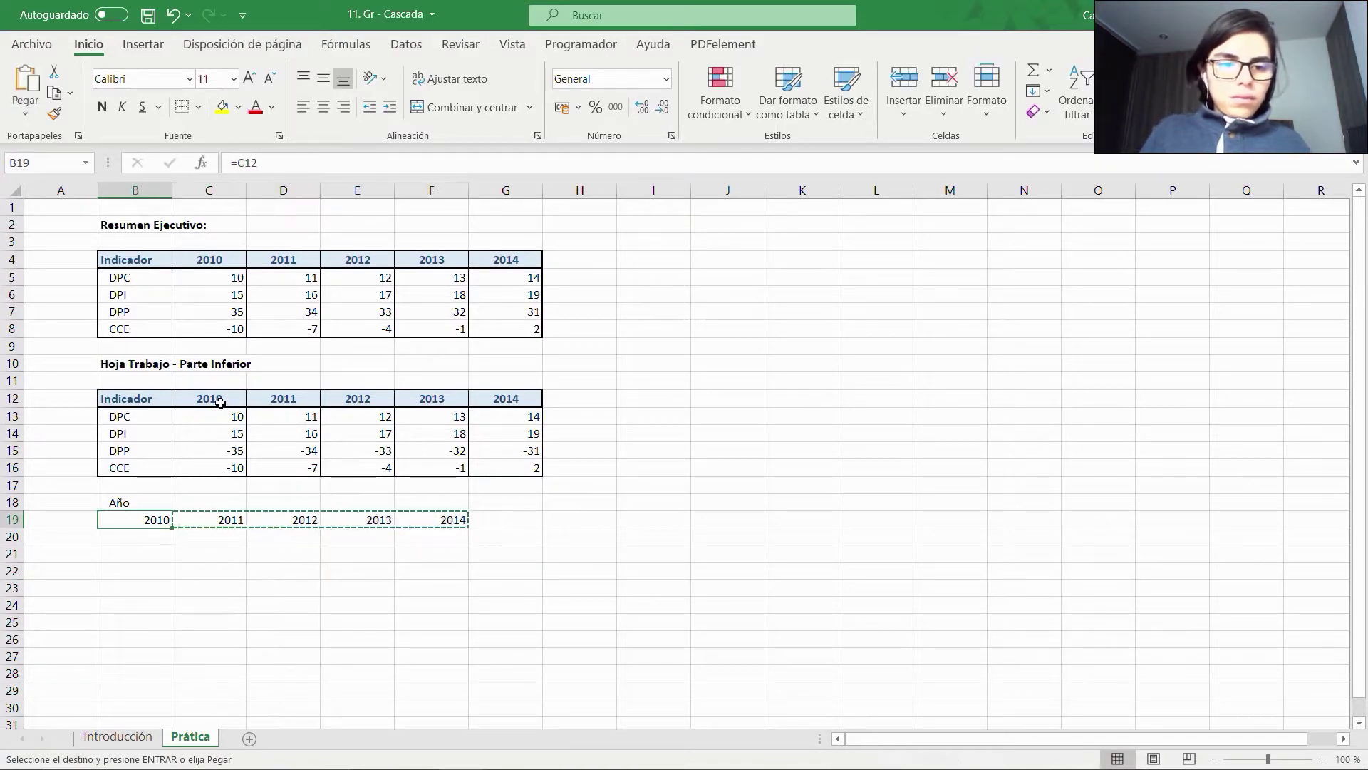
pyautogui.press('Down')
pyautogui.hotkey('ctrl', 'v')
# Move the linked years 2012 to 2014 from C20:E20 to the row below, starting in B21.
pyautogui.press('Right')
pyautogui.hotkey('shift', 'Right')
pyautogui.hotkey('shift', 'Right')
pyautogui.hotkey('ctrl', 'x')
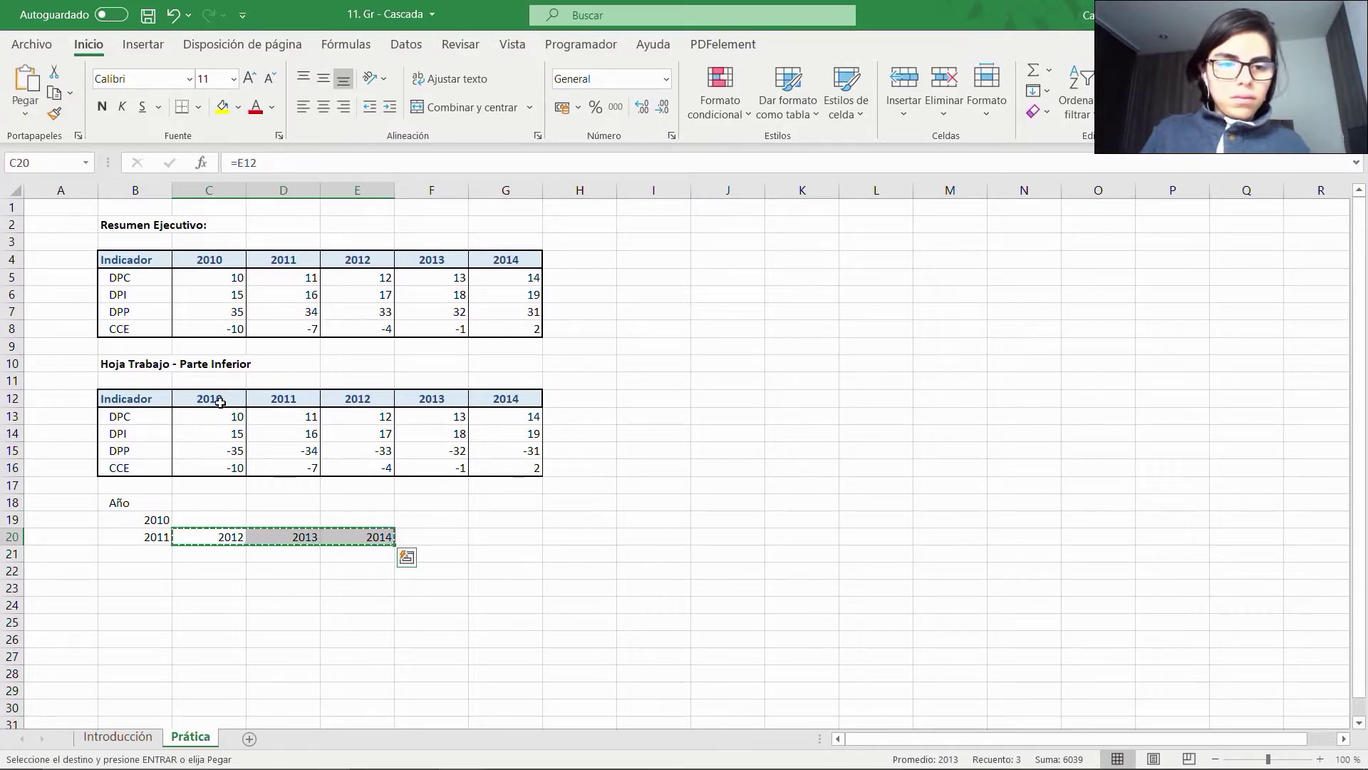
pyautogui.press('Left')
pyautogui.press('Down')
pyautogui.hotkey('ctrl', 'v')
# Move the linked years 2013 and 2014 from C21:D21 to the row below, starting in B22.
pyautogui.press('Right')
pyautogui.hotkey('shift', 'Right')
pyautogui.hotkey('ctrl', 'x')
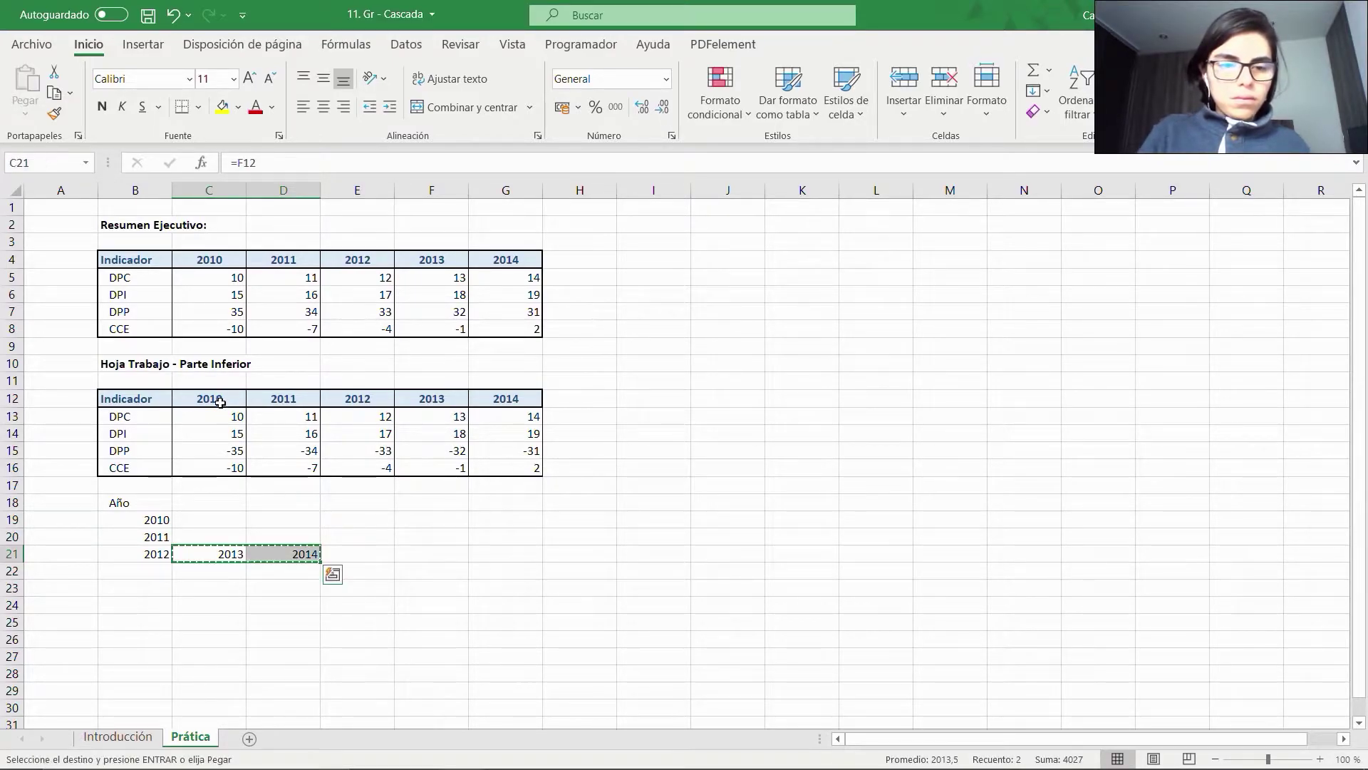
pyautogui.press('Left')
pyautogui.press('Down')
pyautogui.hotkey('ctrl', 'v')
# Move the linked year 2014 from C22 to B23 to complete the vertical year list.
pyautogui.press('Right')
pyautogui.hotkey('ctrl', 'x')
pyautogui.press('Left')
pyautogui.press('Down')
pyautogui.hotkey('ctrl', 'v')
pyautogui.hotkey('ctrl', 'Up')
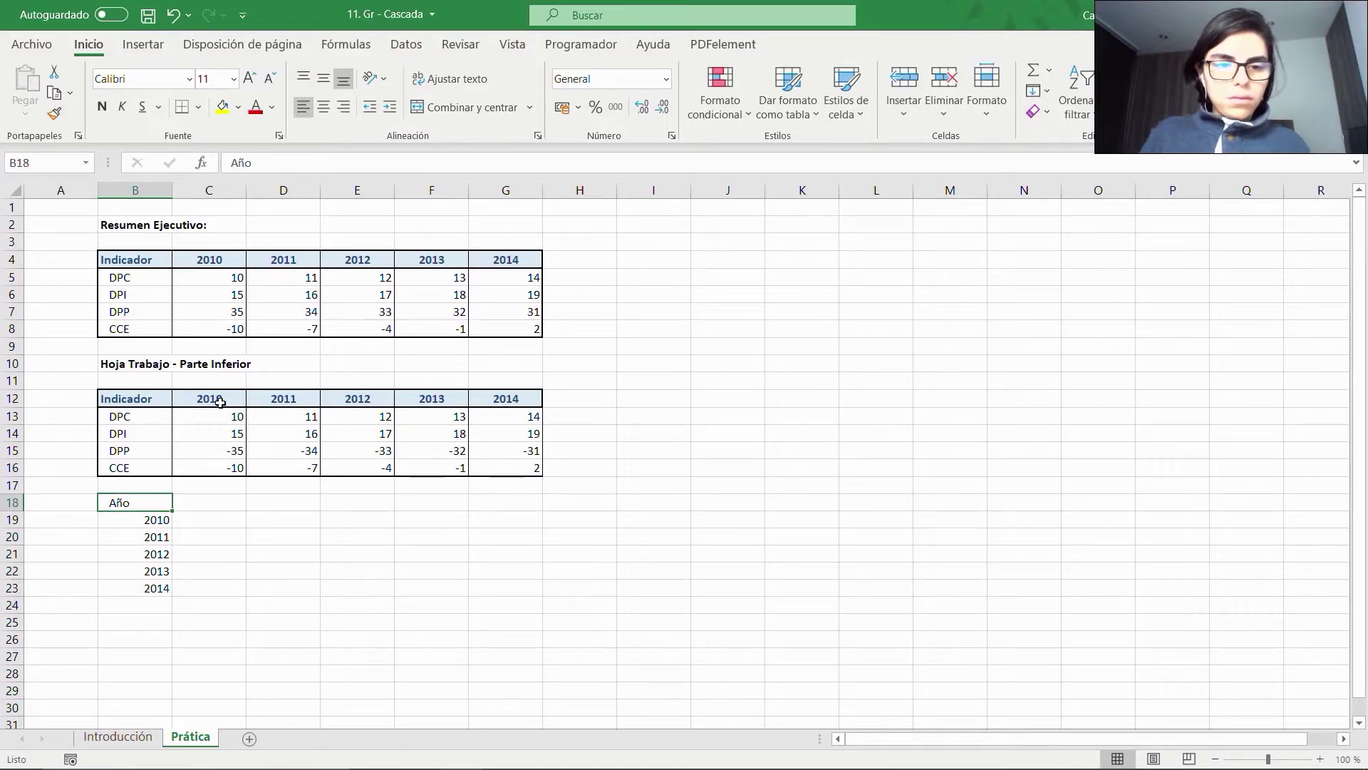
# Enter the column headings DPC, DPI, DPP and CCE in C18:F18 beside Año.
pyautogui.press('Right')
pyautogui.write('DPC')
pyautogui.press('Tab')
pyautogui.write('DPI')
pyautogui.press('Tab')
pyautogui.write('DP')
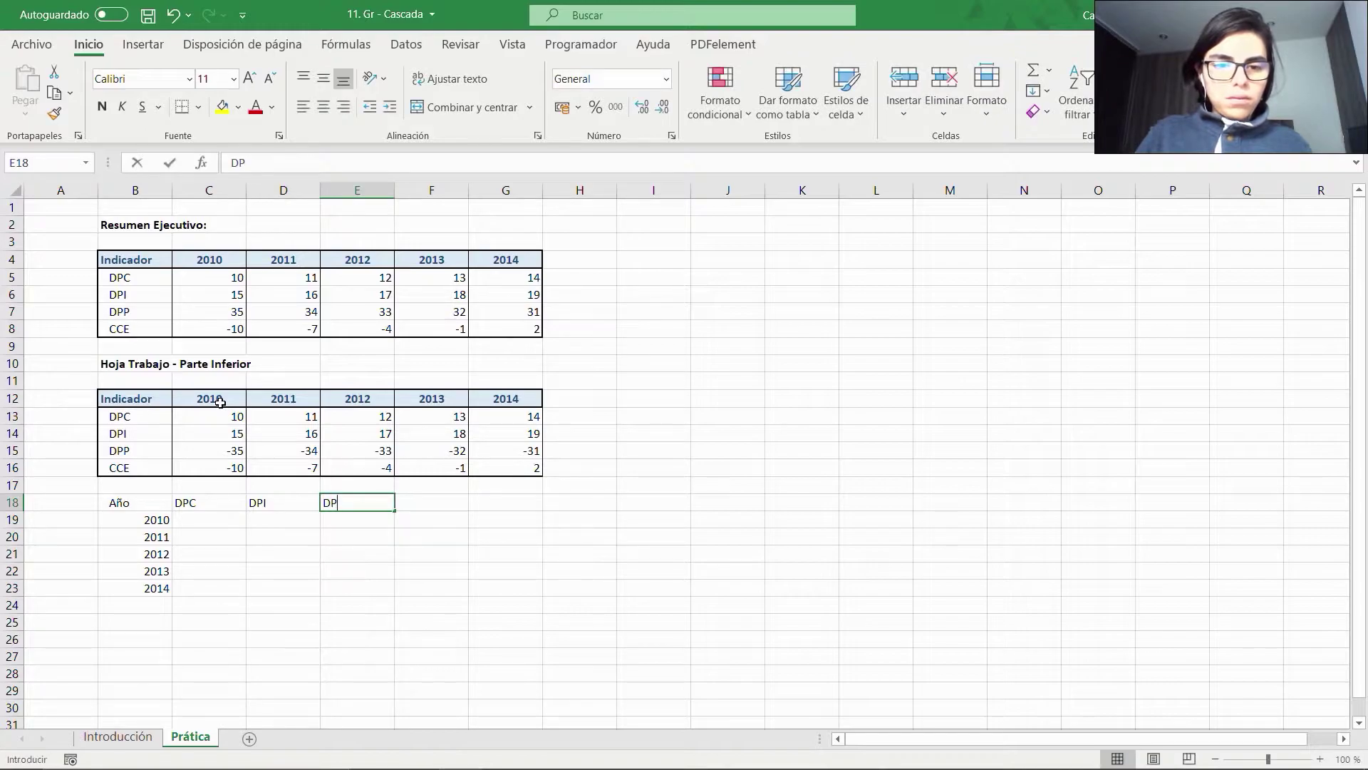
pyautogui.write('P')
pyautogui.press('Tab')
pyautogui.write('CCE')
pyautogui.press('Return')
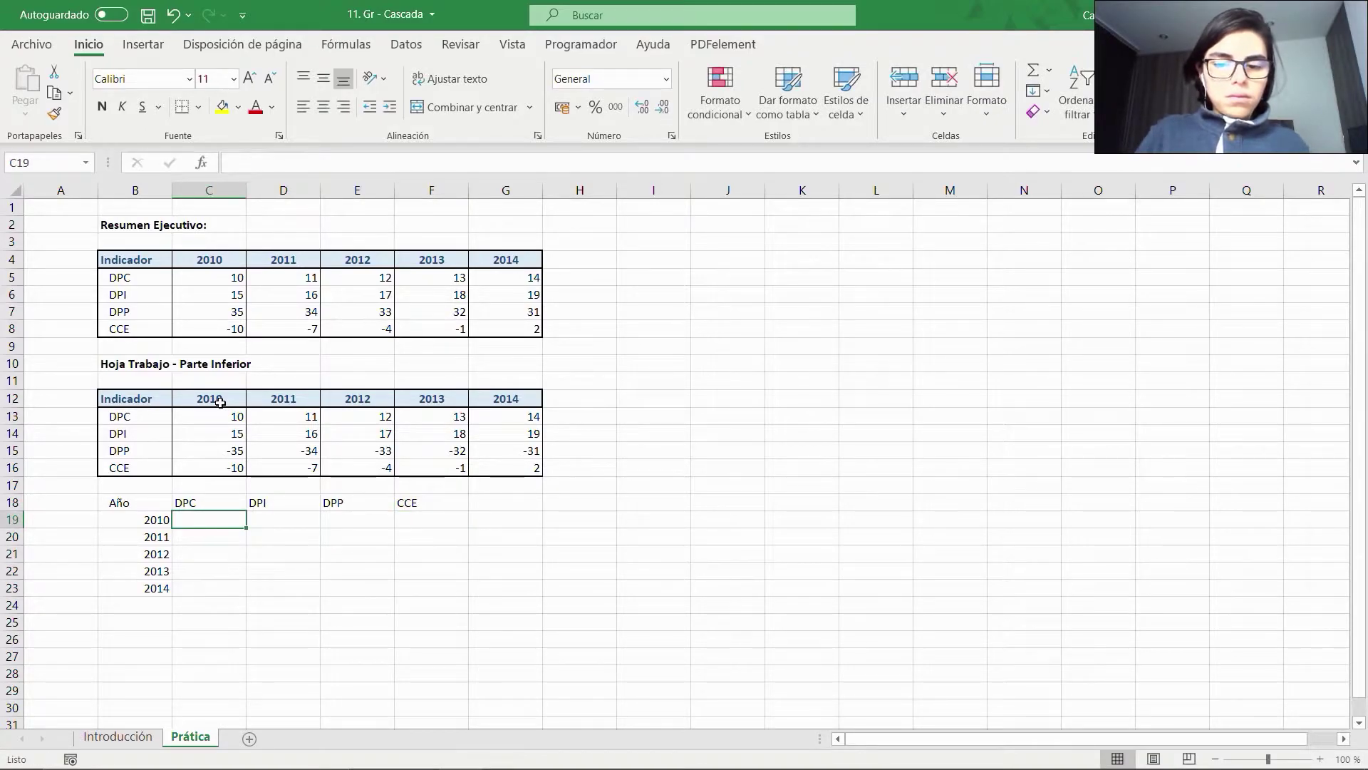
# Link the 2010 DPC cell C19 to the table above with =C13.
pyautogui.write('=')
pyautogui.click(209, 417)
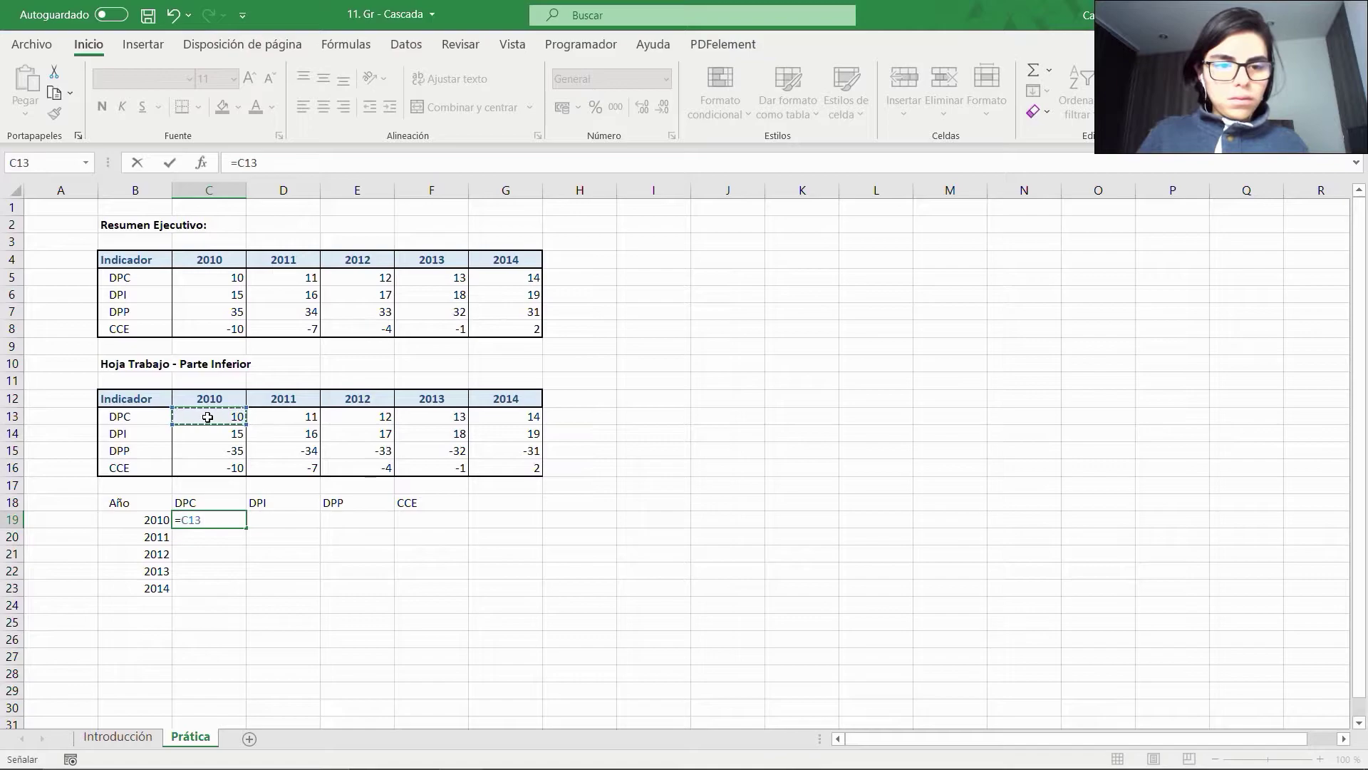
pyautogui.press('Return')
pyautogui.press('Up')
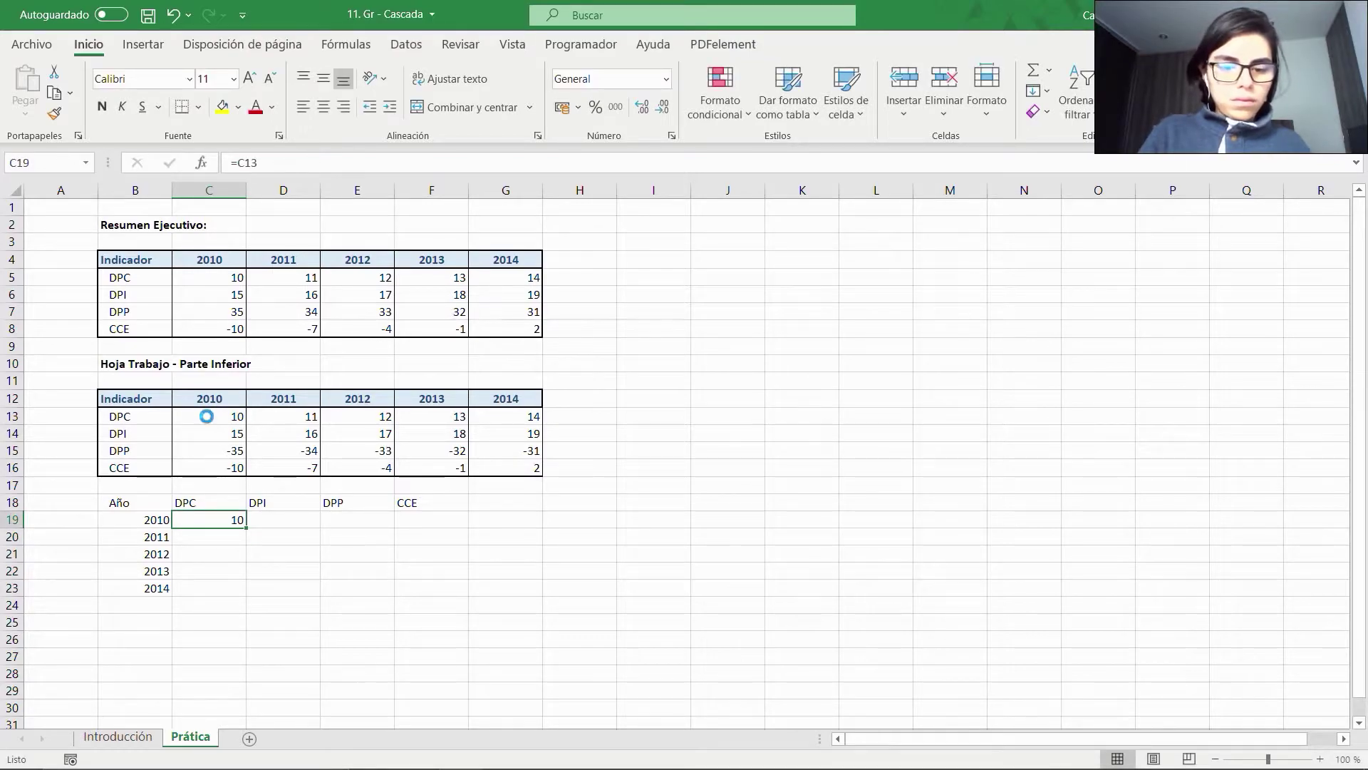
# Copy the DPC link from C19 across to G19.
pyautogui.hotkey('ctrl', 'c')
pyautogui.hotkey('shift', 'Right')
pyautogui.hotkey('shift', 'Right')
pyautogui.hotkey('shift', 'Right')
pyautogui.hotkey('shift', 'Right')
pyautogui.hotkey('ctrl', 'v')
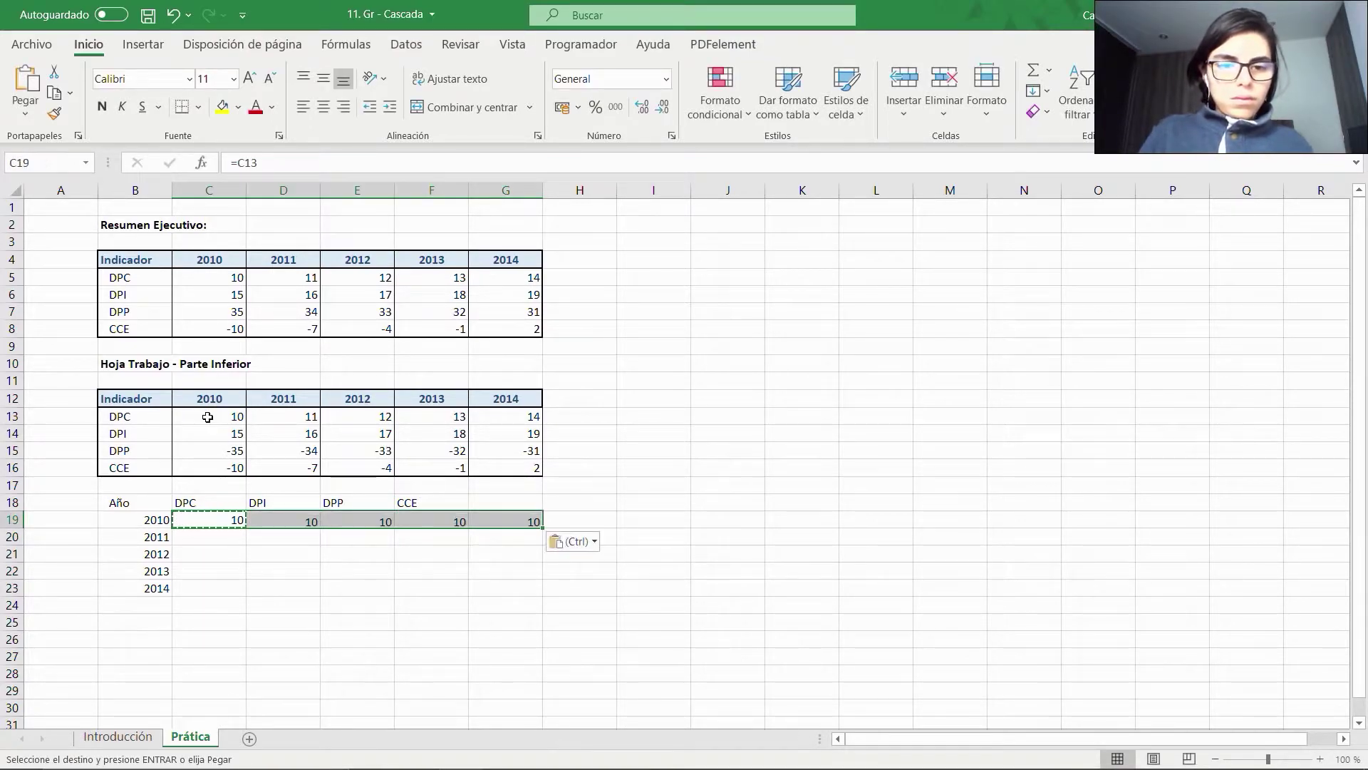
pyautogui.press('Escape')
# Move the 2011 to 2014 DPC links from D19:G19 to the 2011 row, starting in C20.
pyautogui.press('Right')
pyautogui.hotkey('ctrl', 'shift', 'Right')
pyautogui.hotkey('ctrl', 'c')
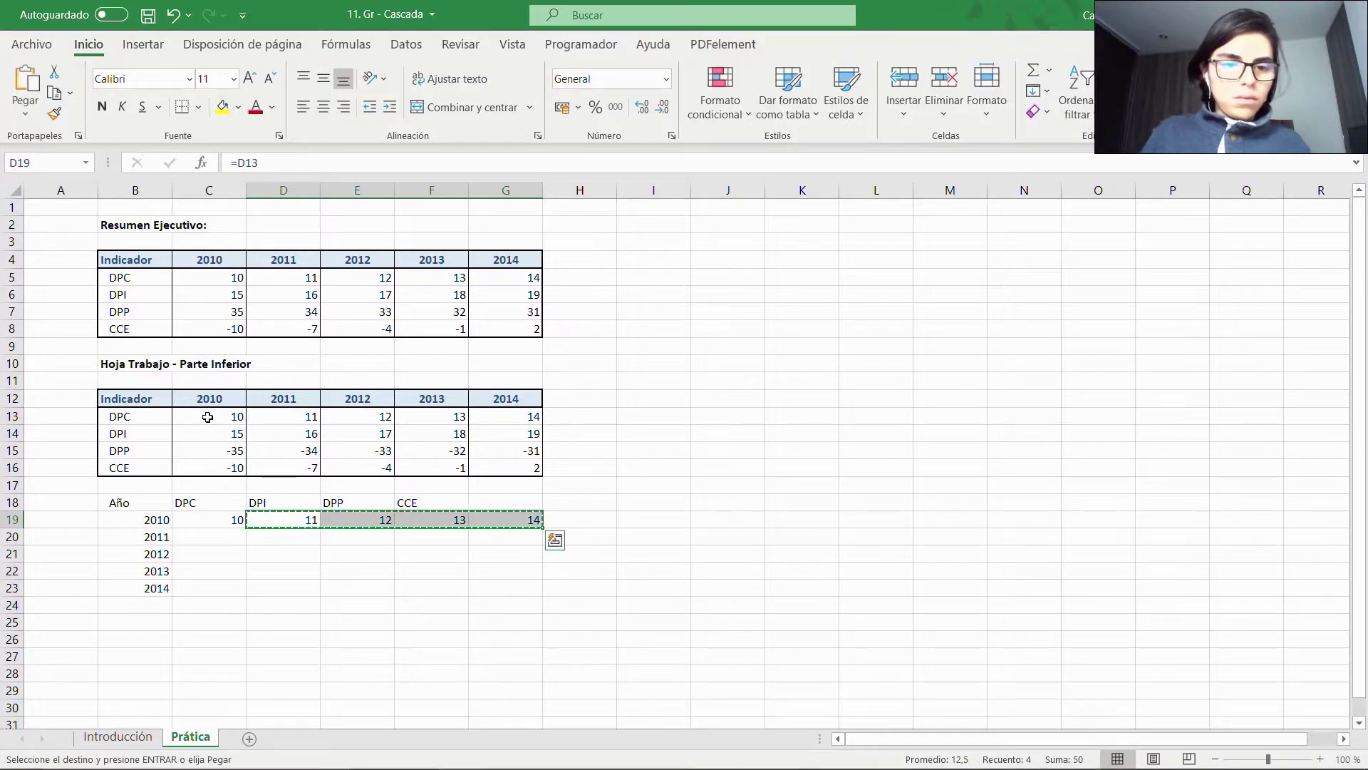
pyautogui.hotkey('ctrl', 'x')
pyautogui.press('Down')
pyautogui.press('Left')
pyautogui.hotkey('ctrl', 'v')
# Move the 2012 to 2014 DPC links from D20:F20 to the 2012 row, starting in C21.
pyautogui.press('Right')
pyautogui.hotkey('ctrl', 'shift', 'Right')
pyautogui.hotkey('ctrl', 'c')
pyautogui.hotkey('ctrl', 'x')
pyautogui.press('Down')
pyautogui.press('Left')
pyautogui.hotkey('ctrl', 'v')
# Move the 2013 and 2014 DPC links from D21:E21 to the 2013 row, starting in C22.
pyautogui.press('Right')
pyautogui.hotkey('ctrl', 'shift', 'Right')
pyautogui.hotkey('ctrl', 'x')
pyautogui.press('Down')
pyautogui.press('Left')
pyautogui.hotkey('ctrl', 'v')
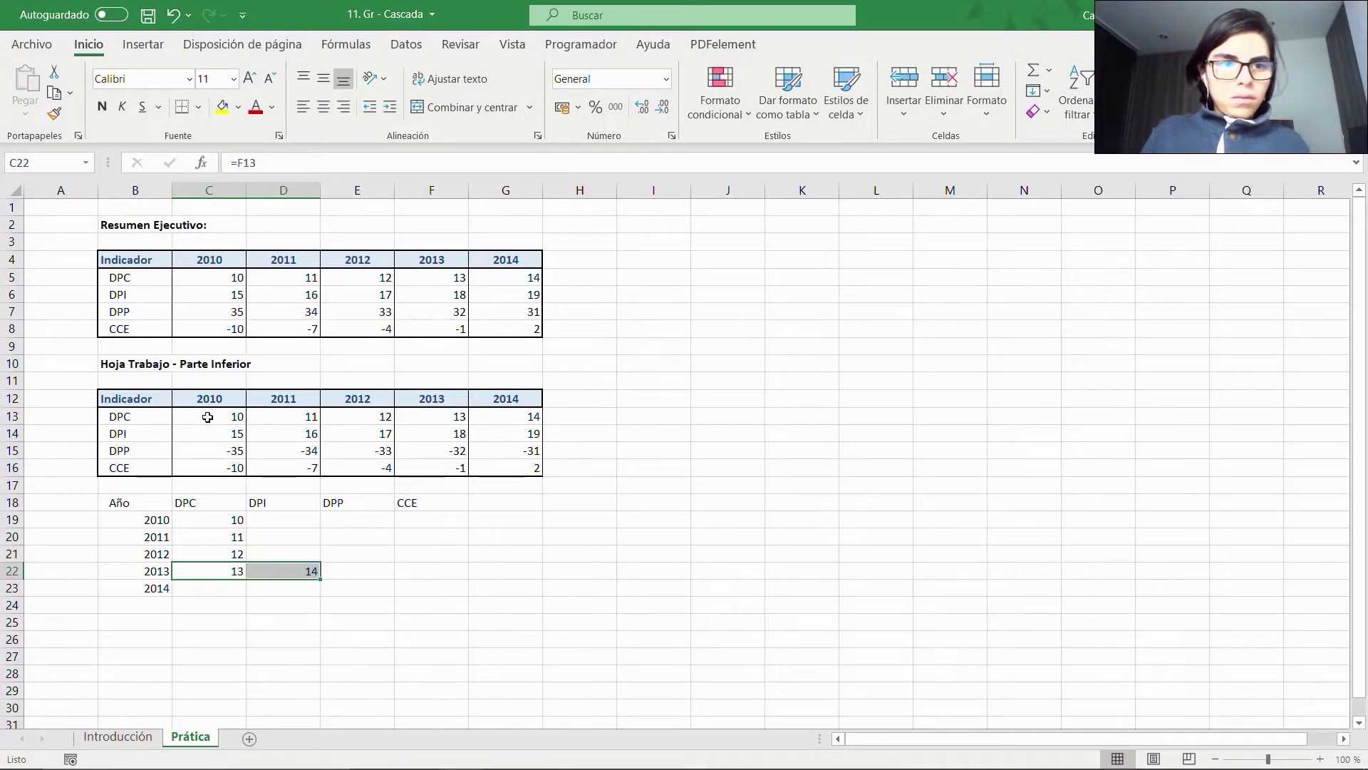
# Move the 2014 DPC link from D22 to C23 to complete the DPC column.
pyautogui.press('Right')
pyautogui.hotkey('ctrl', 'x')
pyautogui.press('Down')
pyautogui.press('Left')
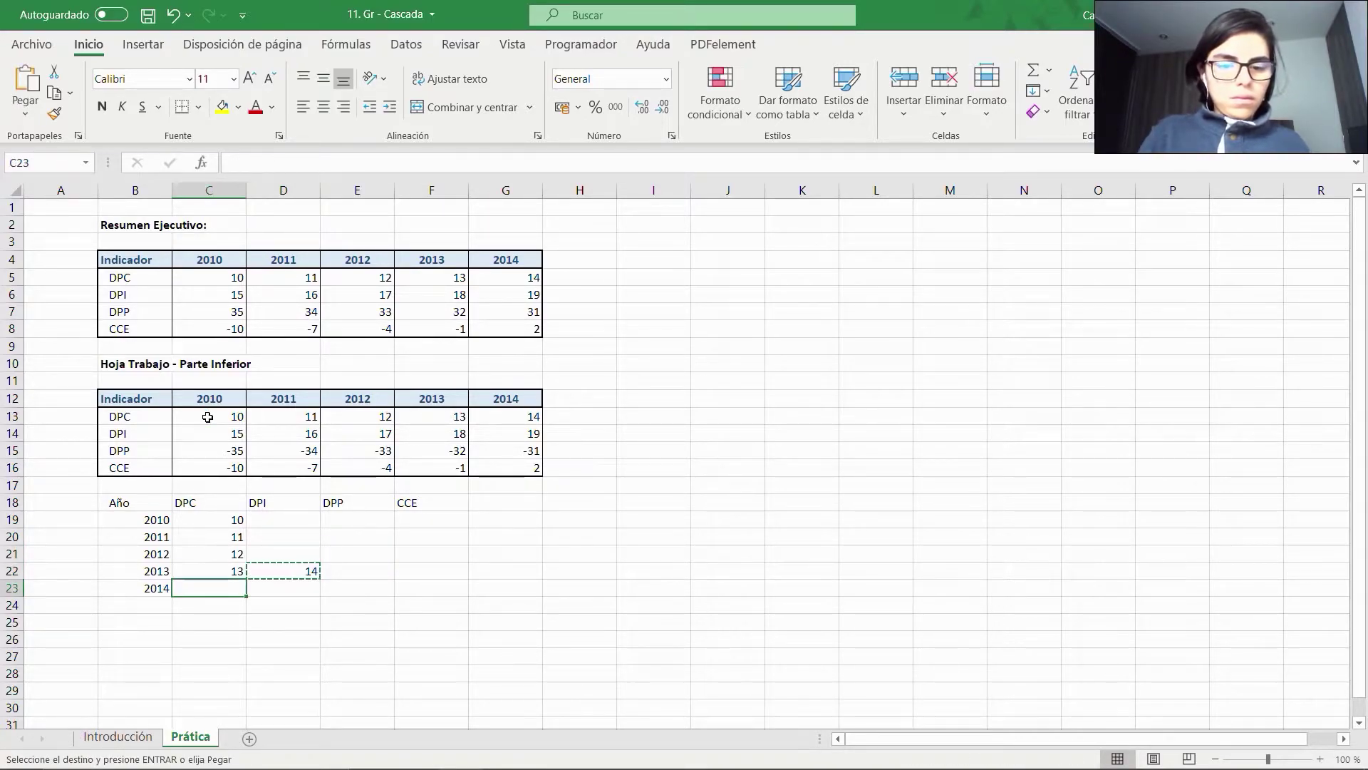
pyautogui.hotkey('ctrl', 'v')
# Link the 2010 DPI cell D19 to the table above with =C14.
pyautogui.hotkey('ctrl', 'Up')
pyautogui.press('Down')
pyautogui.press('Right')
pyautogui.write('=')
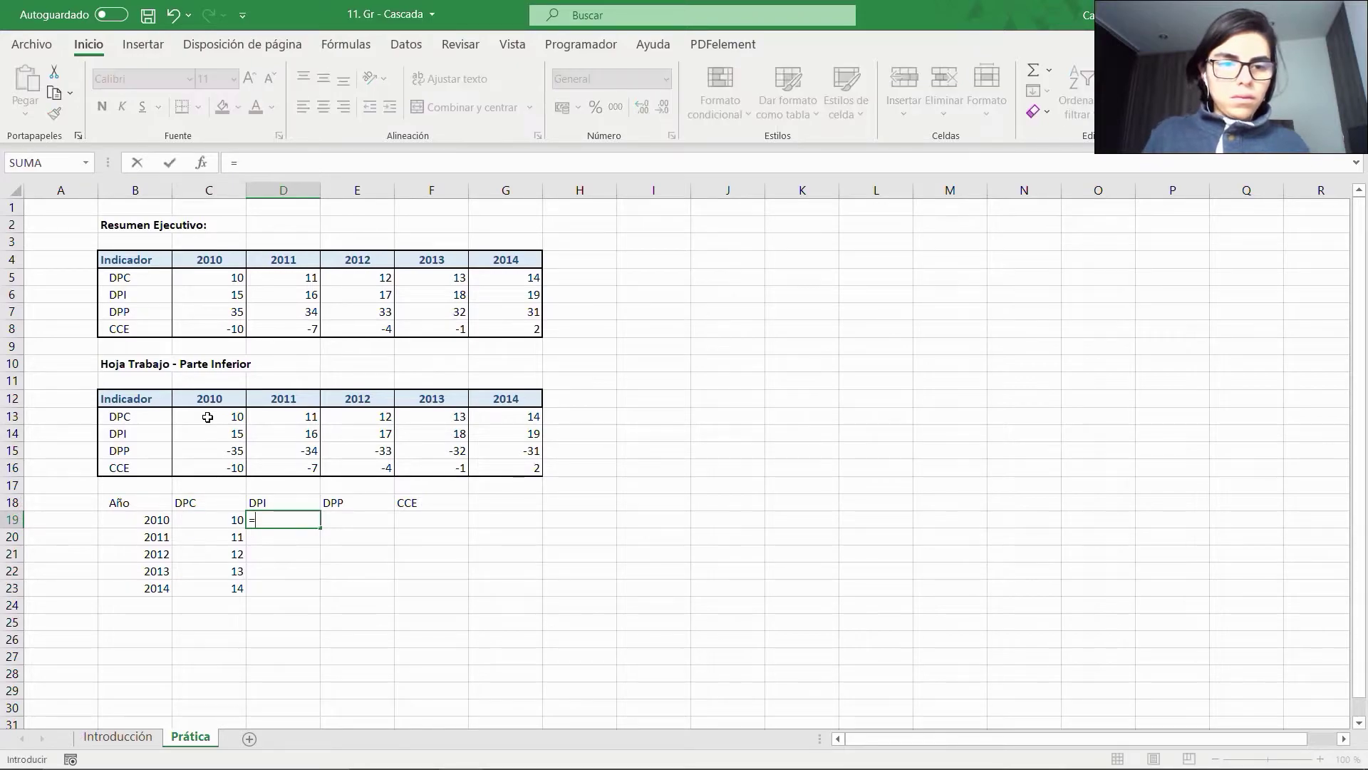
pyautogui.click(207, 433)
pyautogui.press('Return')
pyautogui.press('Up')
# Copy the DPI link from D19 across to H19.
pyautogui.hotkey('ctrl', 'c')
pyautogui.hotkey('shift', 'Right')
pyautogui.hotkey('shift', 'Right')
pyautogui.hotkey('shift', 'Right')
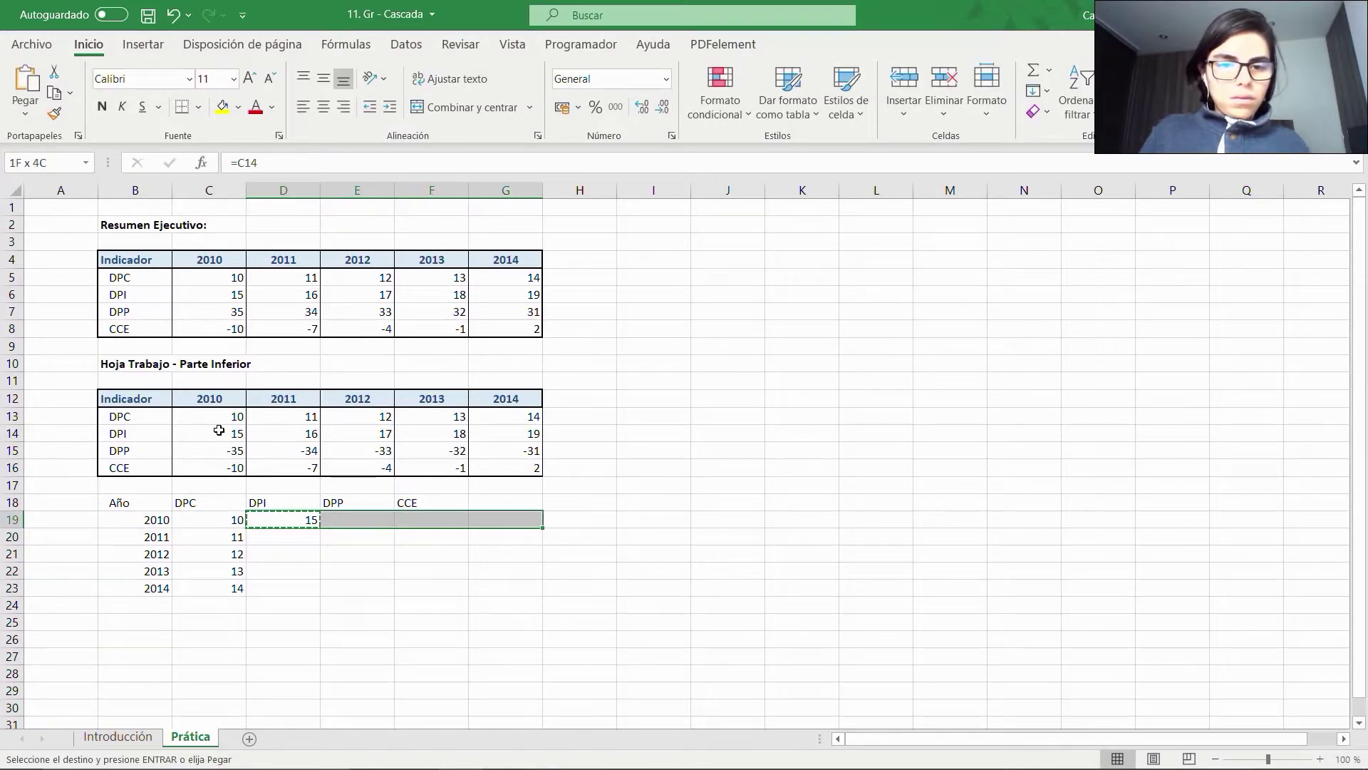
pyautogui.hotkey('shift', 'Right')
pyautogui.hotkey('ctrl', 'v')
pyautogui.press('Escape')
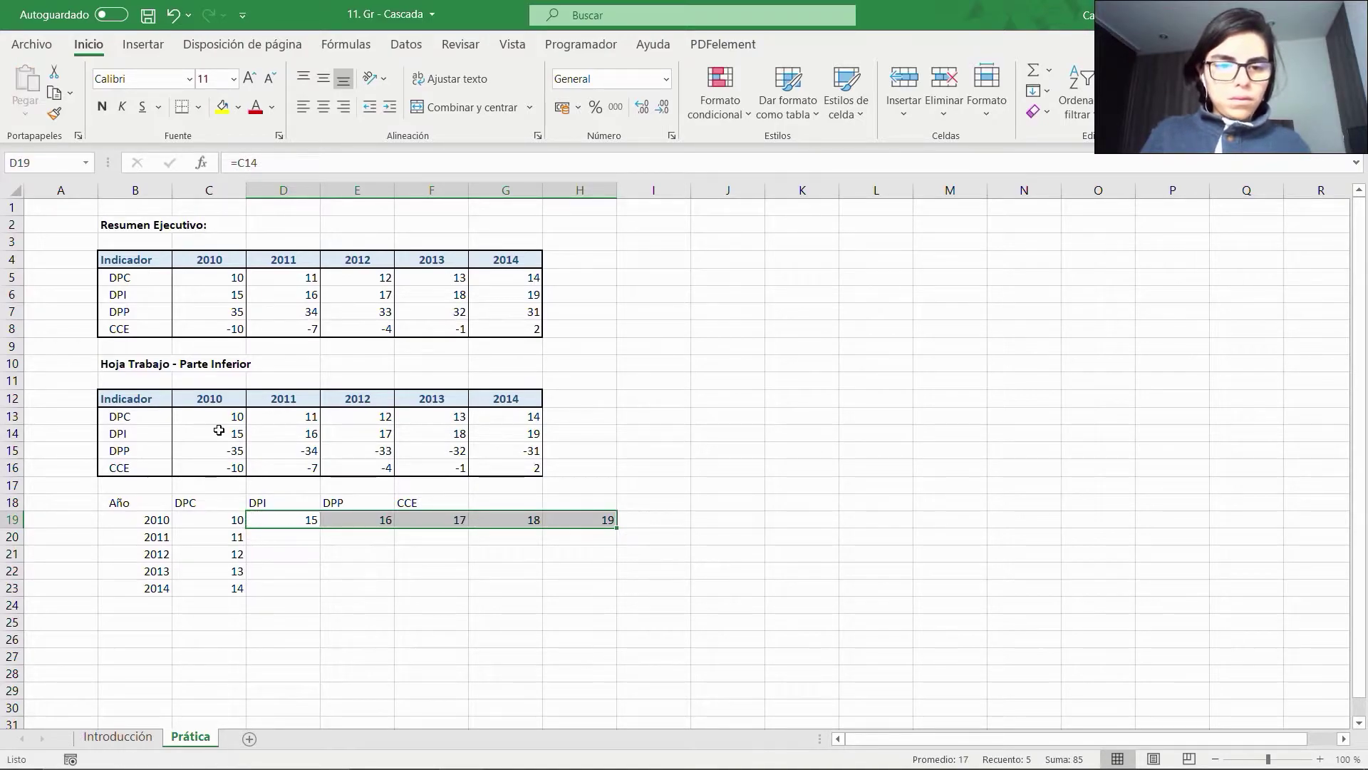
# Move the 2011 to 2014 DPI links from E19:H19 to the 2011 row, starting in D20.
pyautogui.press('Right')
pyautogui.hotkey('ctrl', 'shift', 'Right')
pyautogui.hotkey('ctrl', 'x')
pyautogui.press('Down')
pyautogui.press('Left')
pyautogui.hotkey('ctrl', 'v')
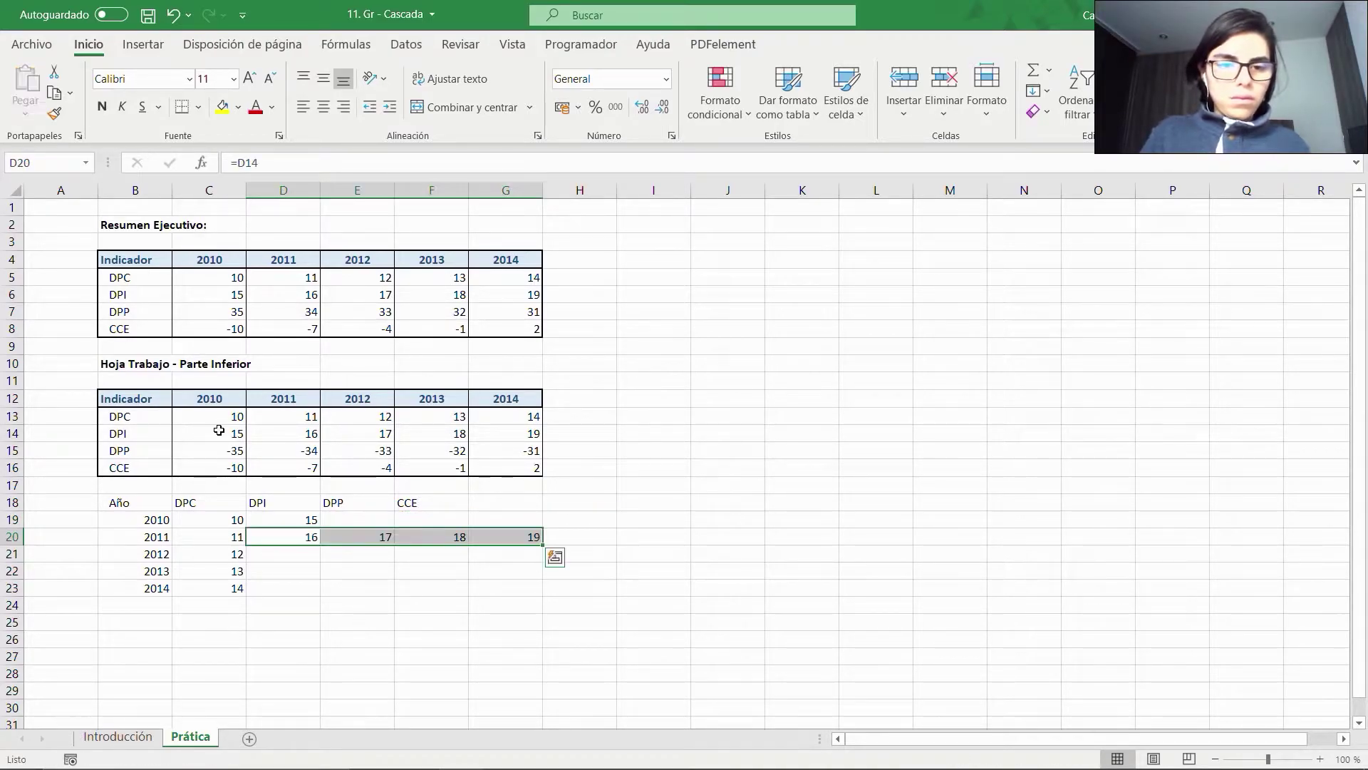
# Move the 2012 to 2014 DPI links from E20:G20 to the 2012 row, starting in D21.
pyautogui.press('Right')
pyautogui.hotkey('ctrl', 'shift', 'Right')
pyautogui.hotkey('ctrl', 'x')
pyautogui.press('Down')
pyautogui.press('Left')
pyautogui.hotkey('ctrl', 'v')
# Move the 2013 and 2014 DPI links from E21:F21 to the 2013 row, starting in D22.
pyautogui.press('Right')
pyautogui.hotkey('ctrl', 'shift', 'Right')
pyautogui.hotkey('ctrl', 'x')
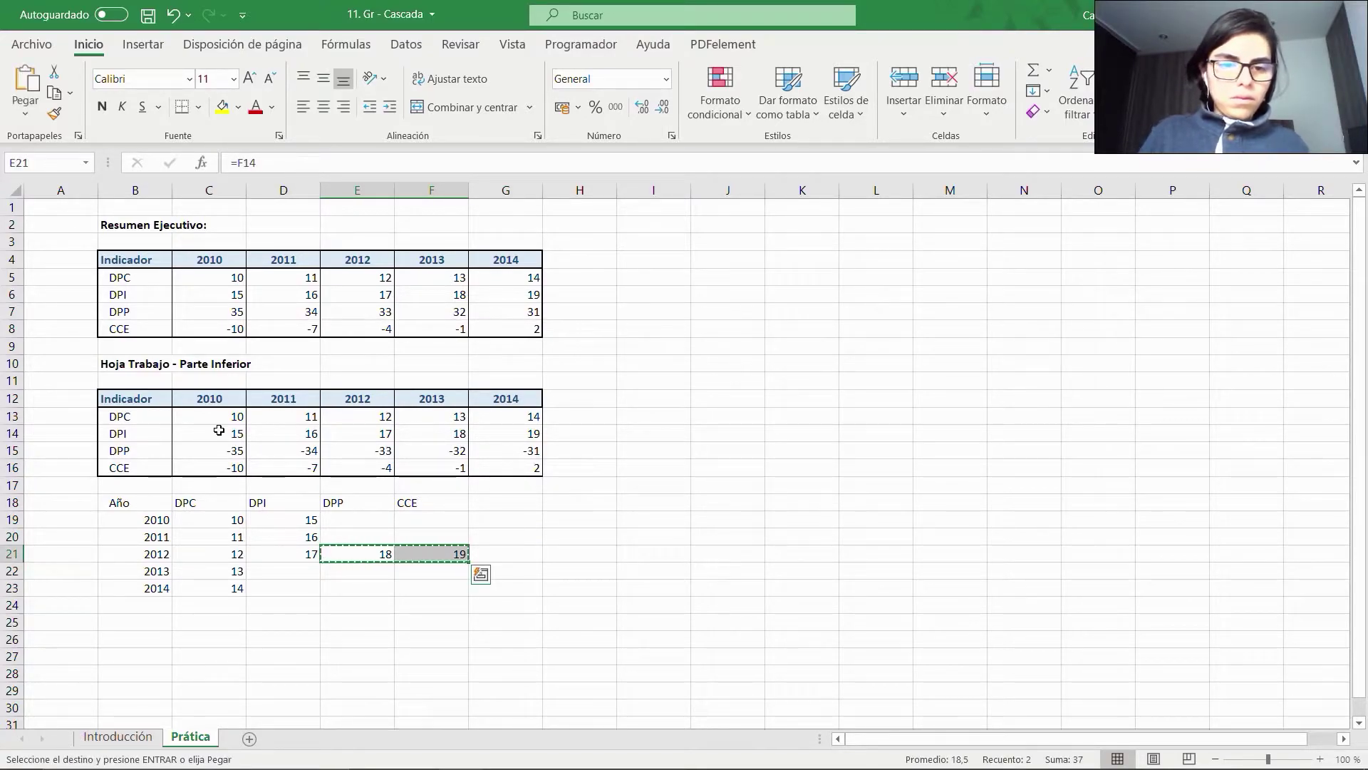
pyautogui.press('Down')
pyautogui.press('Left')
pyautogui.hotkey('ctrl', 'v')
# Move the 2014 DPI link from E22 to D23 to complete the DPI column.
pyautogui.press('Right')
pyautogui.hotkey('ctrl', 'x')
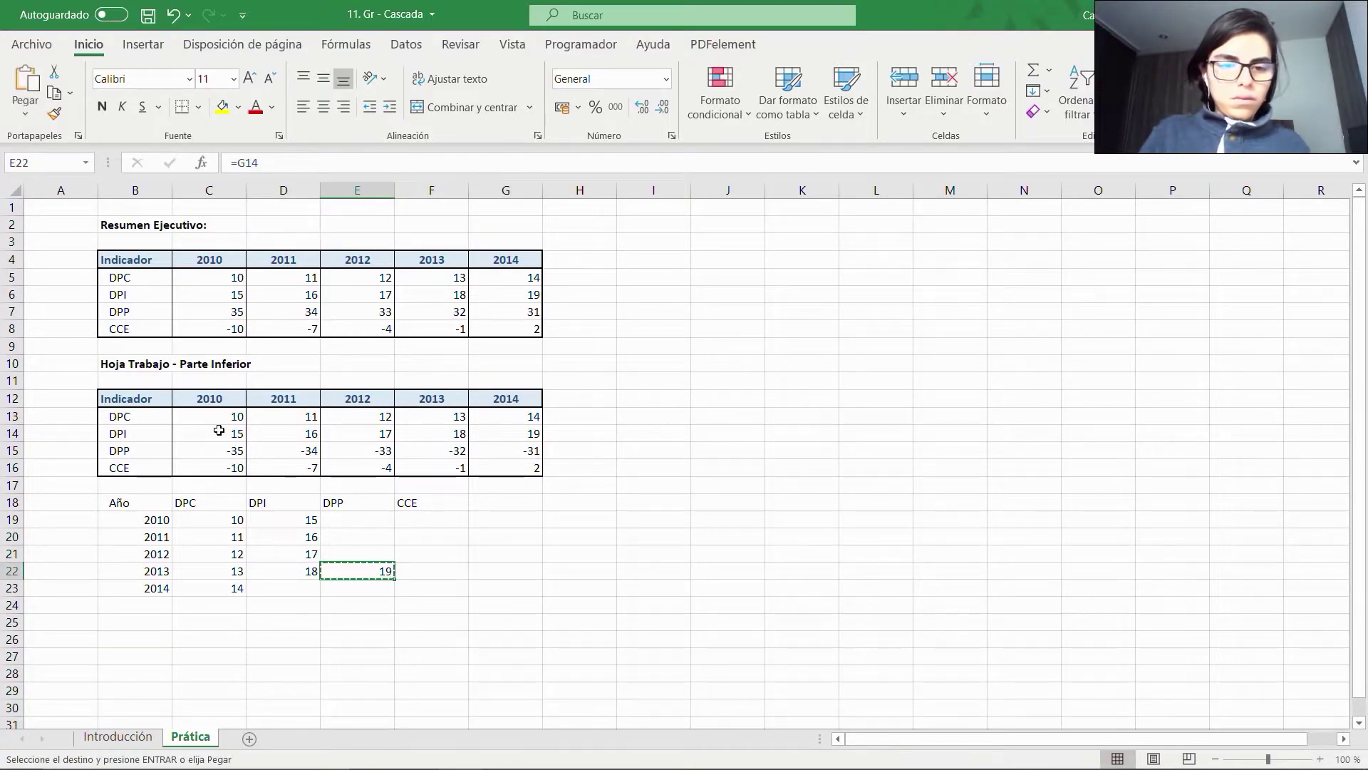
pyautogui.press('Left')
pyautogui.press('Down')
pyautogui.hotkey('ctrl', 'v')
# Link the 2010 DPP cell E19 to the table above with =C15.
pyautogui.press('Right')
pyautogui.hotkey('ctrl', 'Up')
pyautogui.press('Down')
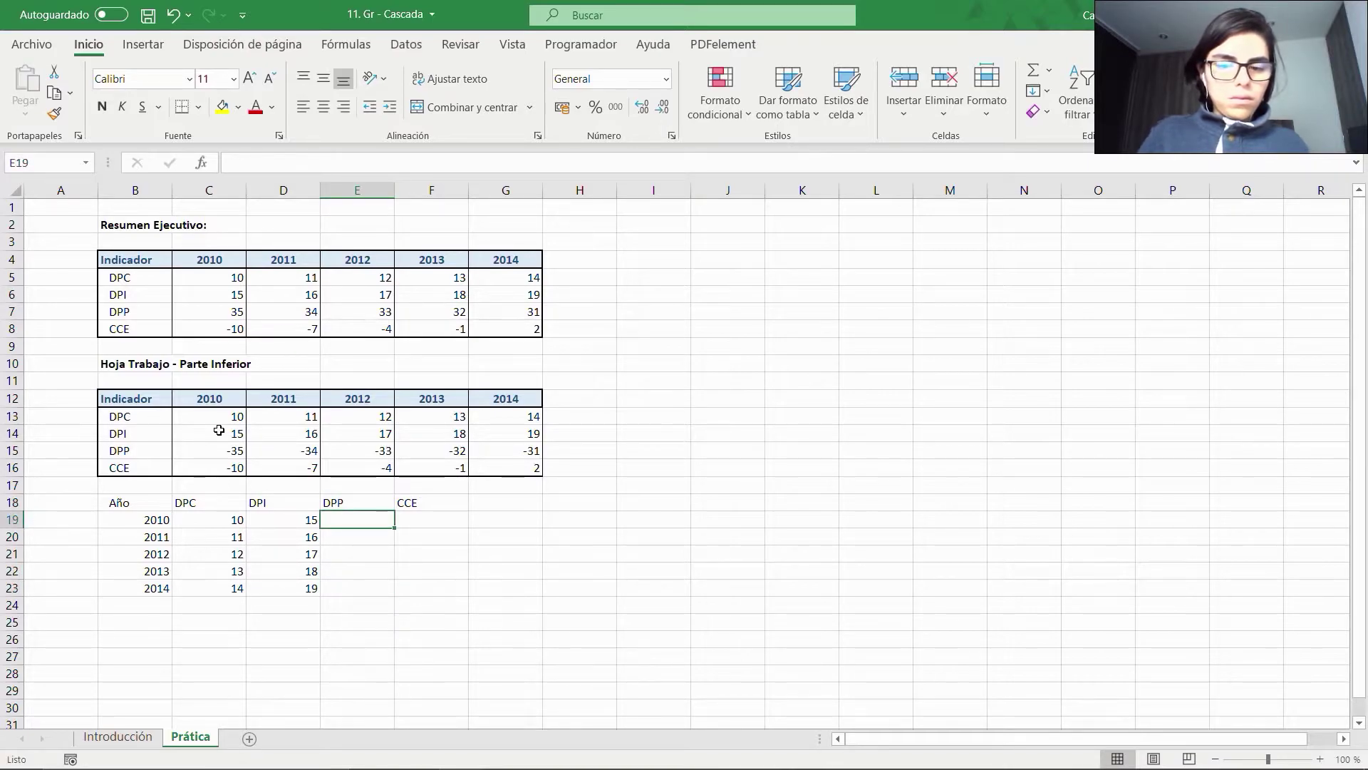
pyautogui.write('=')
pyautogui.click(228, 449)
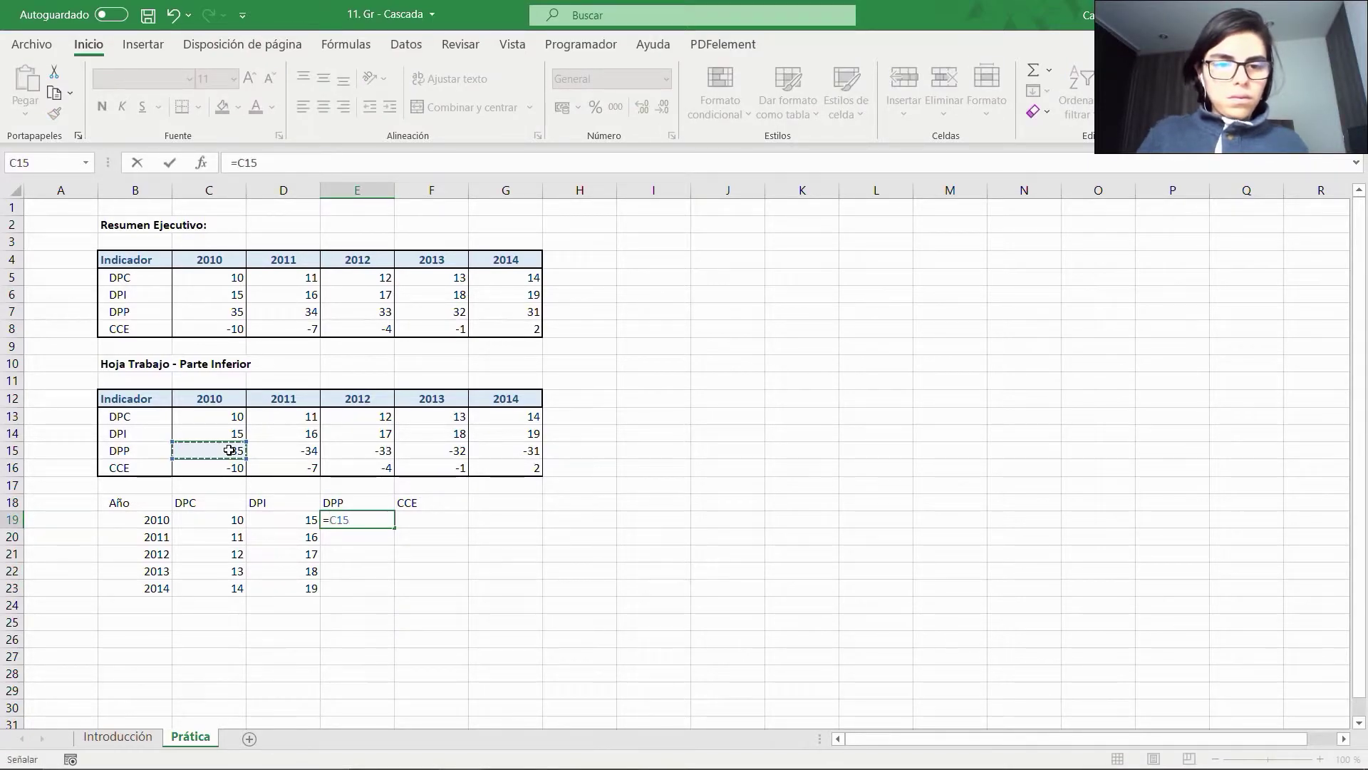
pyautogui.press('Return')
pyautogui.press('Up')
pyautogui.hotkey('ctrl', 'c')
pyautogui.hotkey('shift', 'Right')
pyautogui.hotkey('shift', 'Right')
pyautogui.hotkey('shift', 'Right')
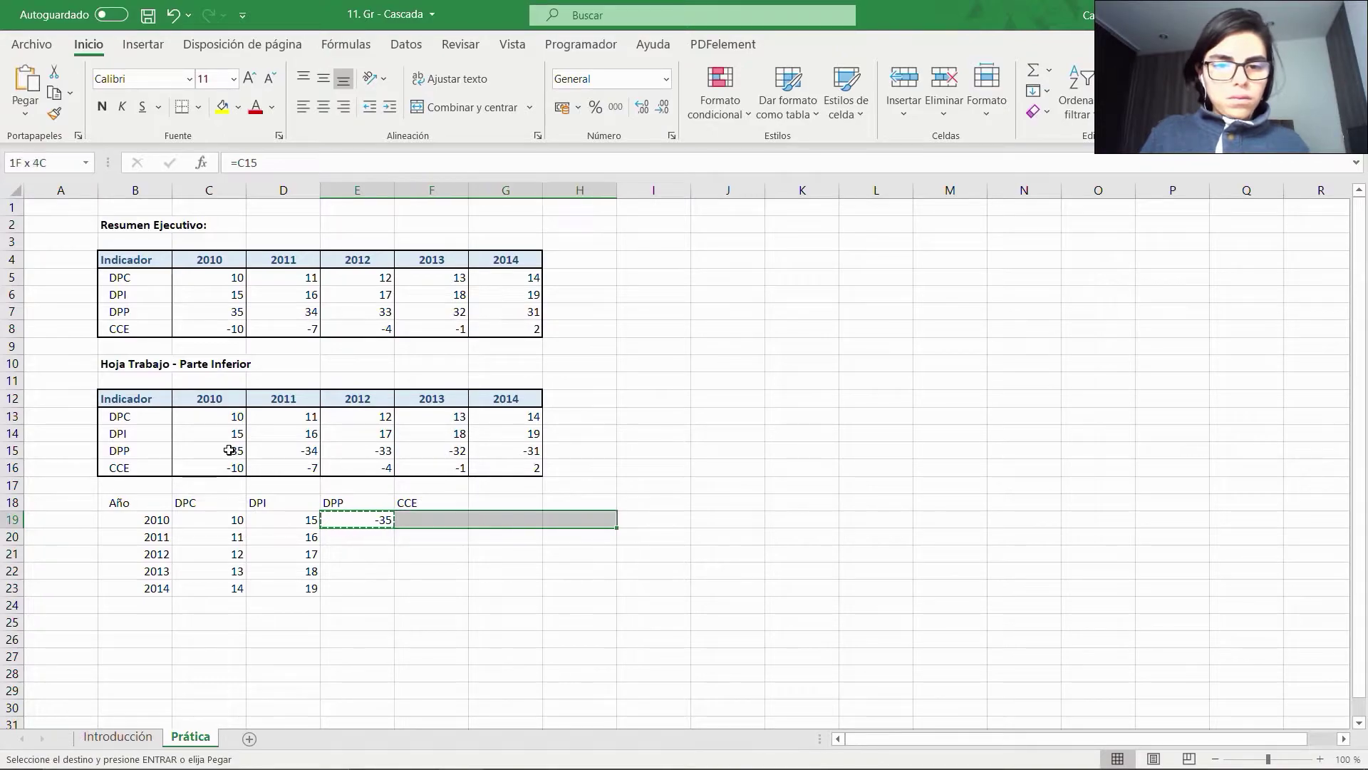
pyautogui.hotkey('shift', 'Right')
pyautogui.hotkey('ctrl', 'c')
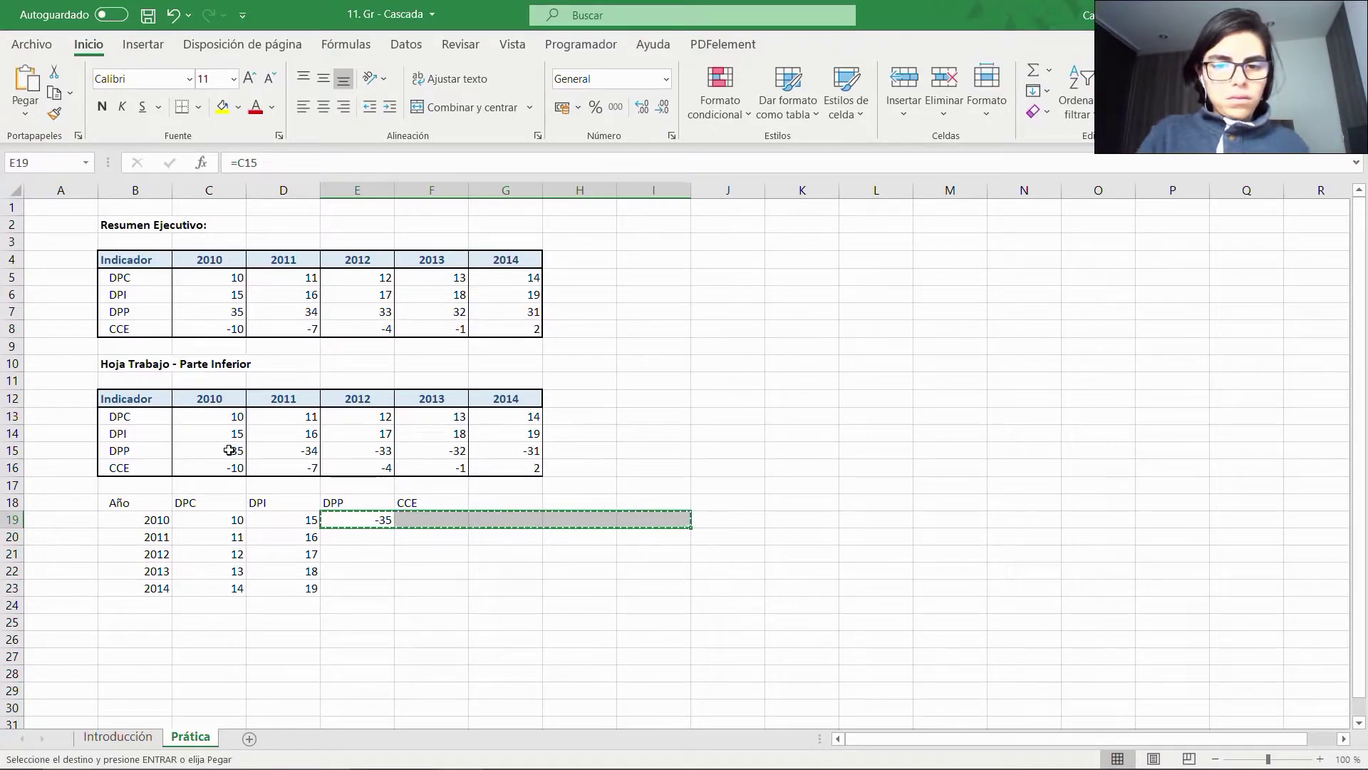
pyautogui.press('Escape')
# Copy the 2010 DPP link in E19 across to F19:I19 for the years 2011 to 2014.
pyautogui.hotkey('shift', 'Left')
pyautogui.hotkey('shift', 'Left')
pyautogui.hotkey('shift', 'Left')
pyautogui.hotkey('shift', 'Left')
pyautogui.hotkey('ctrl', 'c')
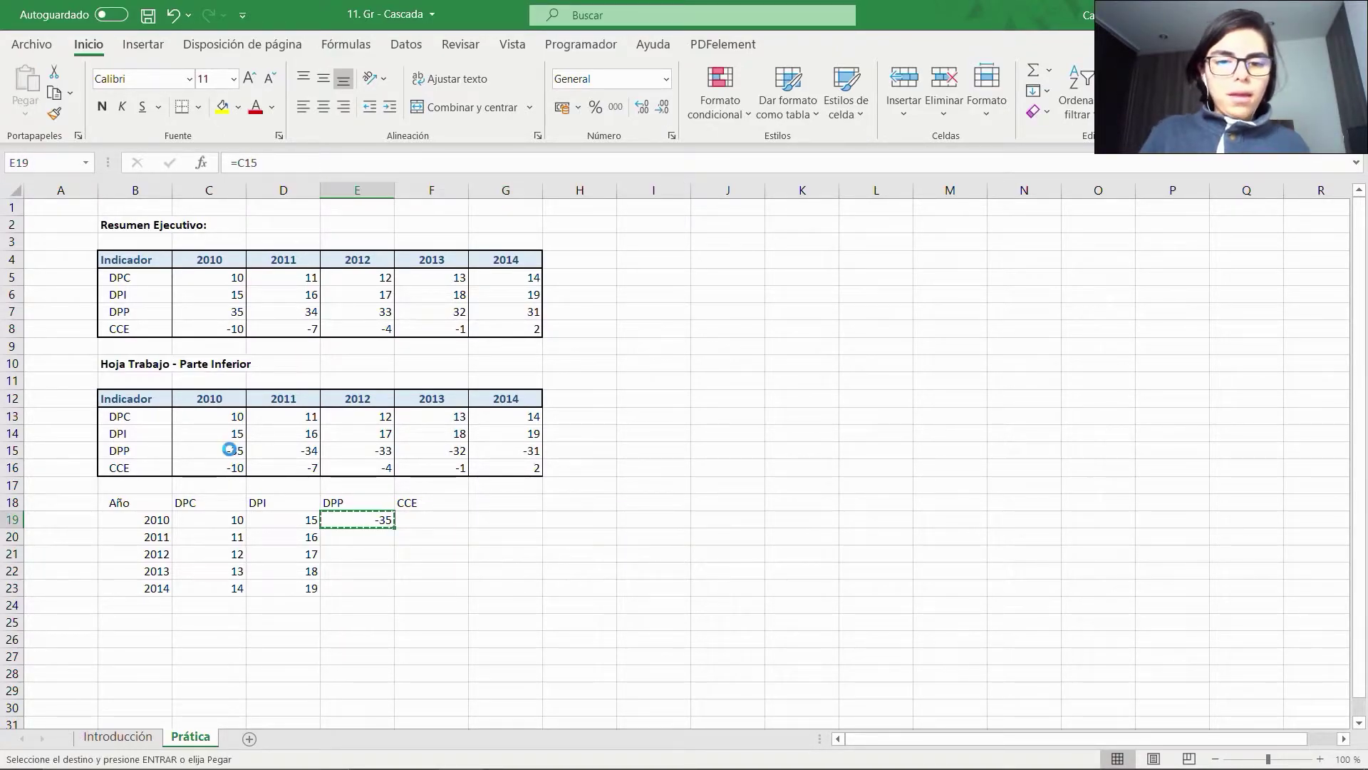
pyautogui.hotkey('shift', 'Right')
pyautogui.hotkey('shift', 'pagedown')
pyautogui.press('Up')
pyautogui.press('Down')
pyautogui.hotkey('shift', 'Right')
pyautogui.hotkey('shift', 'Right')
pyautogui.hotkey('shift', 'Right')
pyautogui.hotkey('shift', 'Right')
pyautogui.hotkey('ctrl', 'v')
# Move the 2011 to 2014 DPP links from F19:I19 to the 2011 row, starting in E20.
pyautogui.press('Right')
pyautogui.press('Escape')
pyautogui.hotkey('shift', 'Right')
pyautogui.hotkey('shift', 'Right')
pyautogui.hotkey('shift', 'Right')
pyautogui.hotkey('ctrl', 'x')
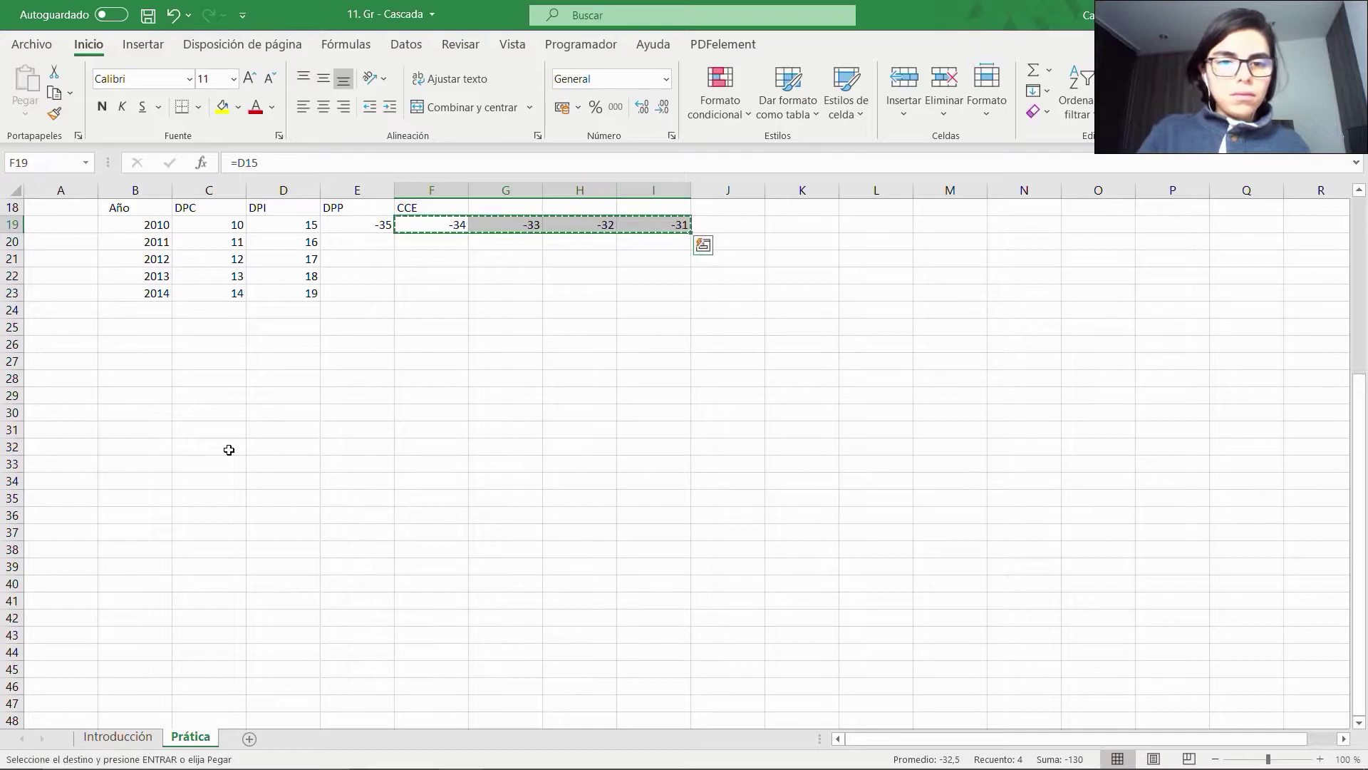
pyautogui.press('Left')
pyautogui.press('Down')
pyautogui.hotkey('ctrl', 'v')
# Move the 2012 to 2014 DPP links from F20:H20 to the 2012 row, starting in E21.
pyautogui.press('Right')
pyautogui.hotkey('shift', 'Right')
pyautogui.hotkey('shift', 'Right')
pyautogui.hotkey('ctrl', 'x')
pyautogui.press('Left')
pyautogui.press('Down')
pyautogui.hotkey('ctrl', 'v')
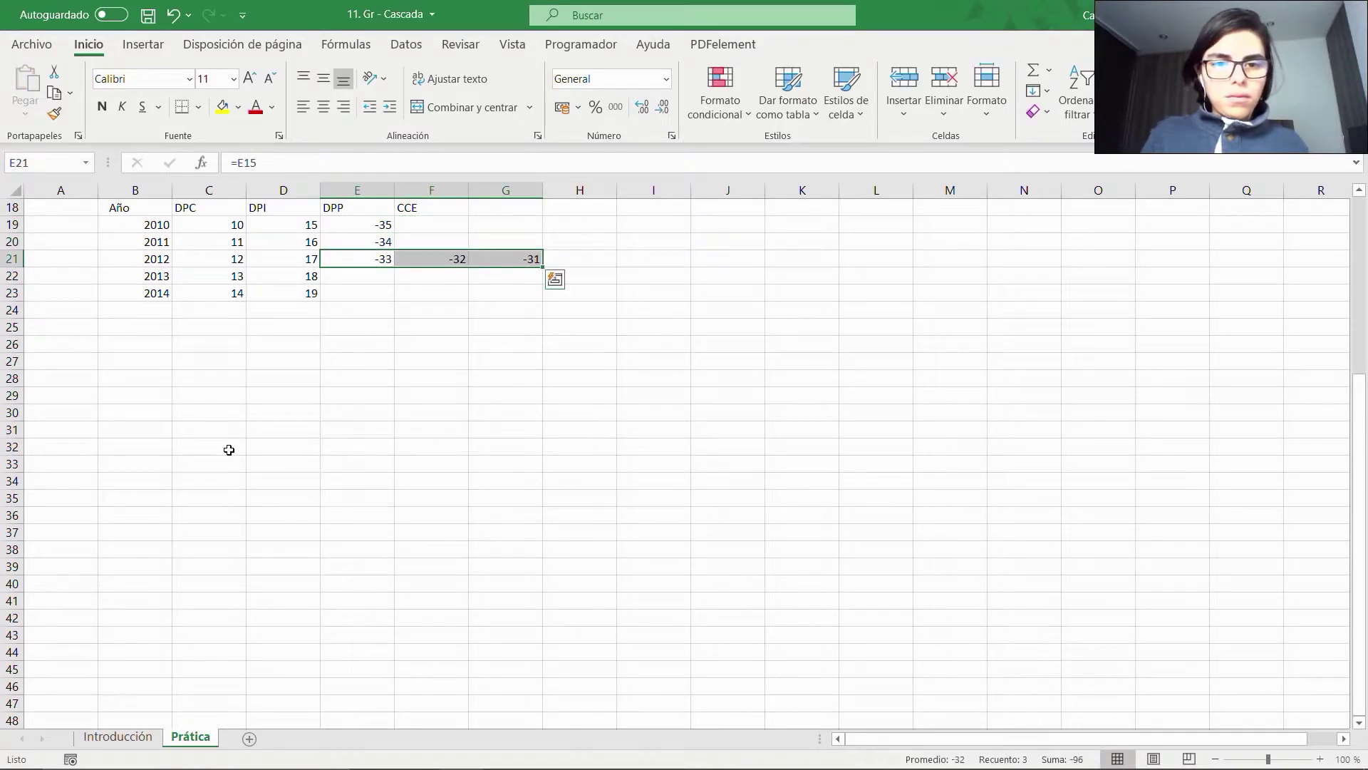
# Move the 2013 and 2014 DPP links from F21:G21 to the 2013 row, starting in E22.
pyautogui.press('Right')
pyautogui.hotkey('shift', 'Right')
pyautogui.hotkey('ctrl', 'x')
pyautogui.press('Left')
pyautogui.press('Down')
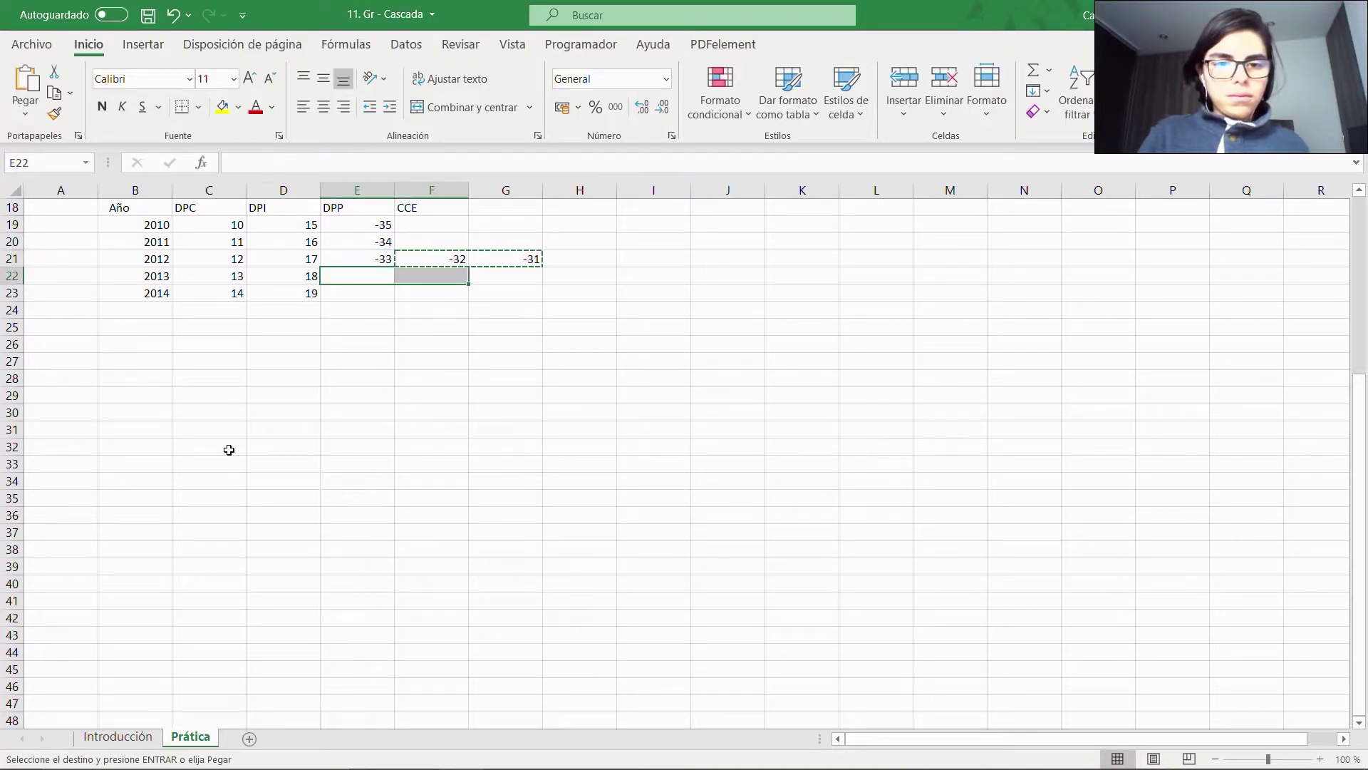
pyautogui.hotkey('ctrl', 'v')
# Move the 2014 DPP link from F22 to E23 to complete the DPP column.
pyautogui.press('Right')
pyautogui.hotkey('ctrl', 'x')
pyautogui.press('Left')
pyautogui.press('Down')
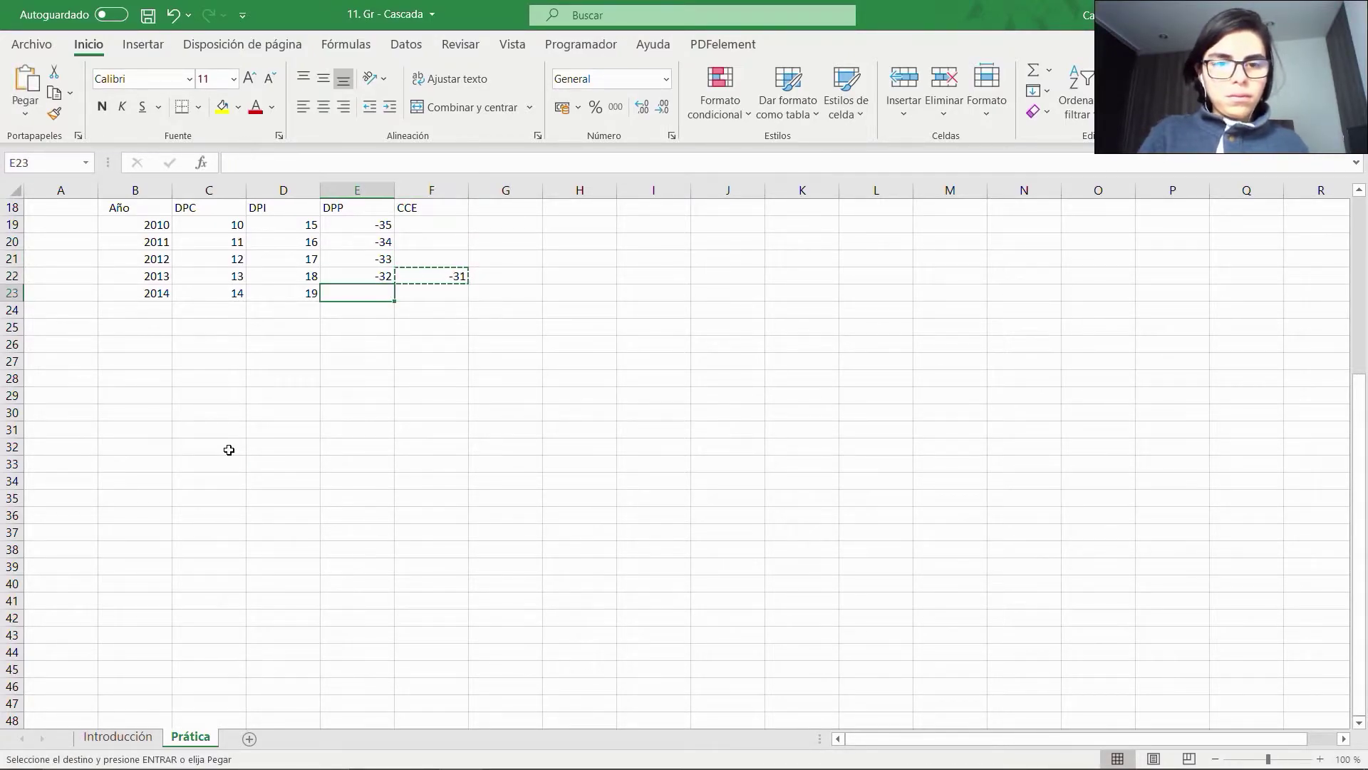
pyautogui.hotkey('ctrl', 'v')
# Link the 2010 CCE cell F19 to the table above with =C16.
pyautogui.hotkey('ctrl', 'Up')
pyautogui.press('Down')
pyautogui.press('Right')
pyautogui.write('=')
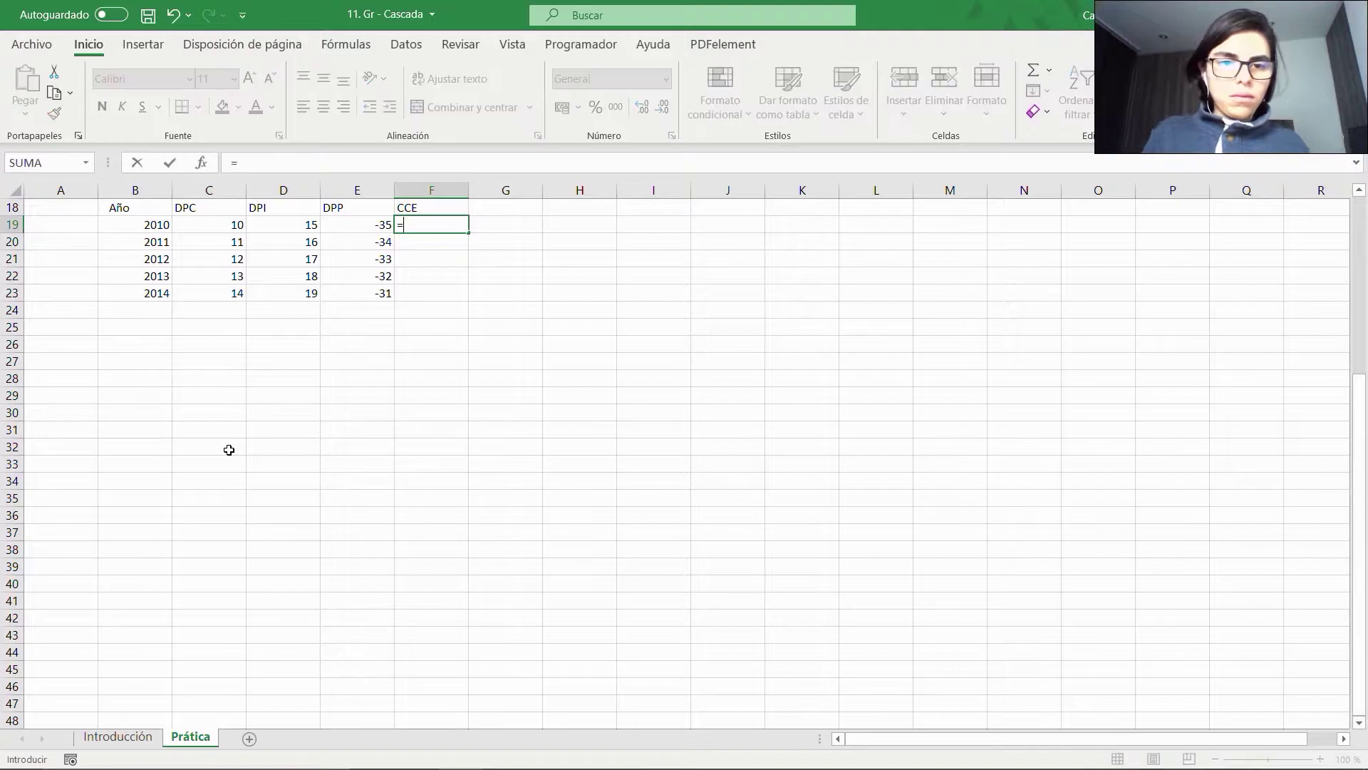
pyautogui.scroll(3, 229, 449)
pyautogui.click(218, 317)
pyautogui.press('Return')
# Copy the 2010 CCE link in F19 across to G19:J19 for the years 2011 to 2014.
pyautogui.press('Up')
pyautogui.hotkey('ctrl', 'c')
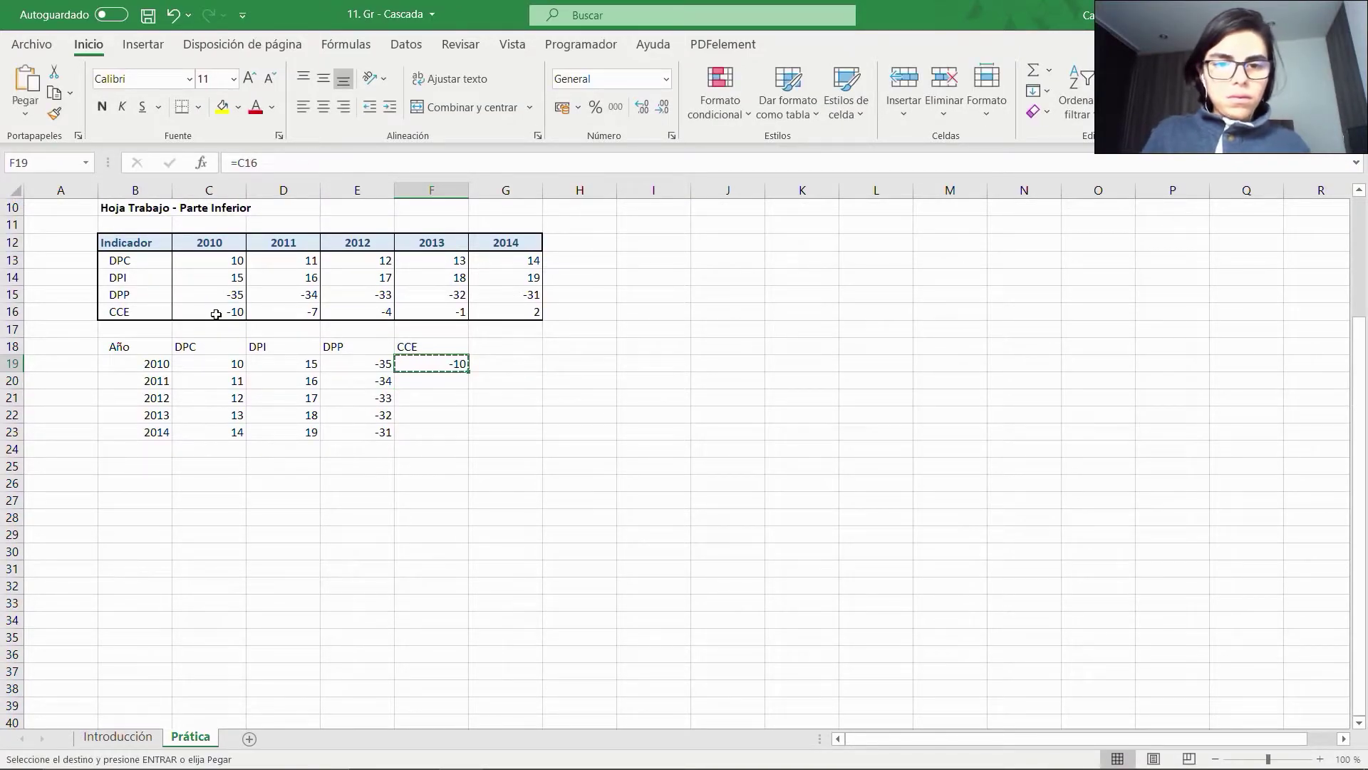
pyautogui.press('Right')
pyautogui.hotkey('shift', 'Right')
pyautogui.hotkey('shift', 'Right')
pyautogui.hotkey('shift', 'Right')
pyautogui.hotkey('ctrl', 'v')
pyautogui.hotkey('shift', 'Left')
pyautogui.hotkey('shift', 'Left')
pyautogui.hotkey('shift', 'Left')
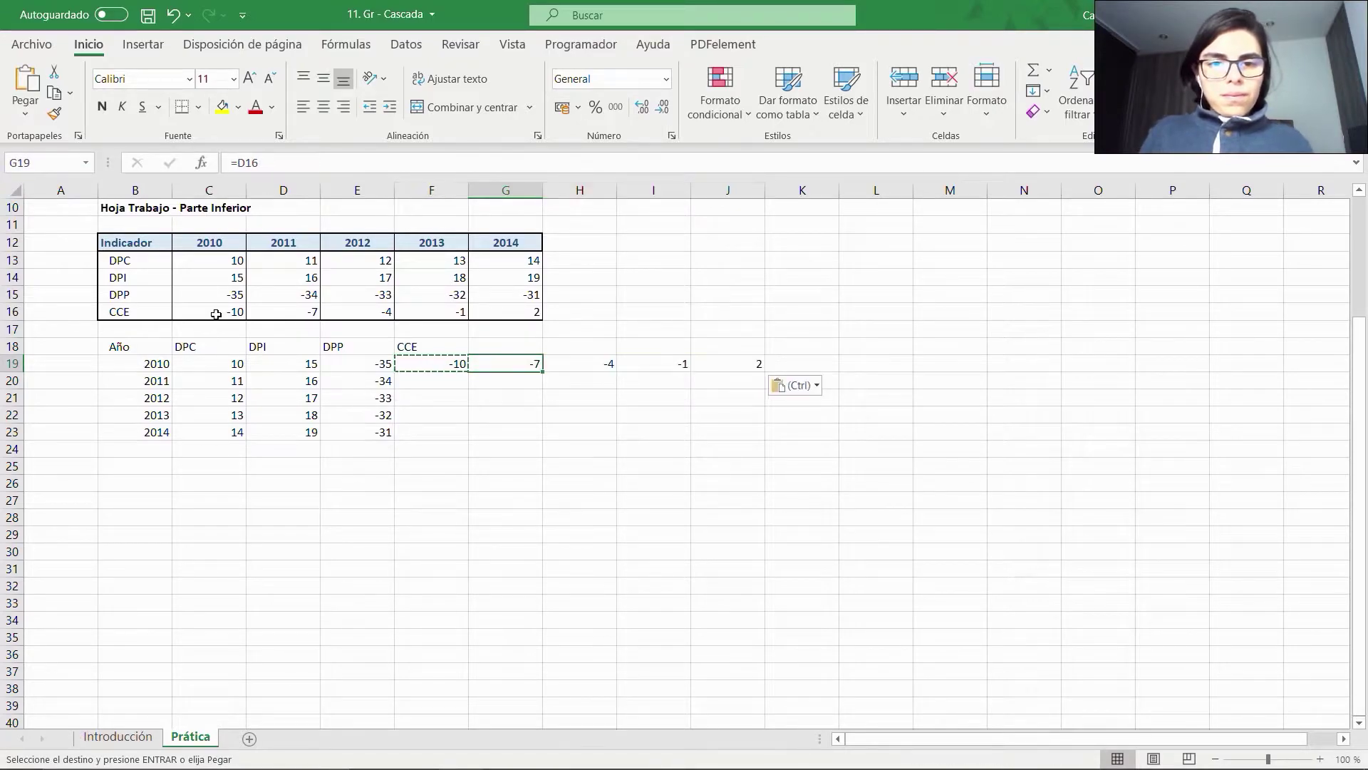
# Move the 2011 to 2014 CCE links from G19:J19 to the 2011 row, starting in F20.
pyautogui.press('Escape')
pyautogui.hotkey('shift', 'Right')
pyautogui.hotkey('shift', 'Right')
pyautogui.hotkey('shift', 'Right')
pyautogui.hotkey('ctrl', 'c')
pyautogui.press('Left')
pyautogui.press('Down')
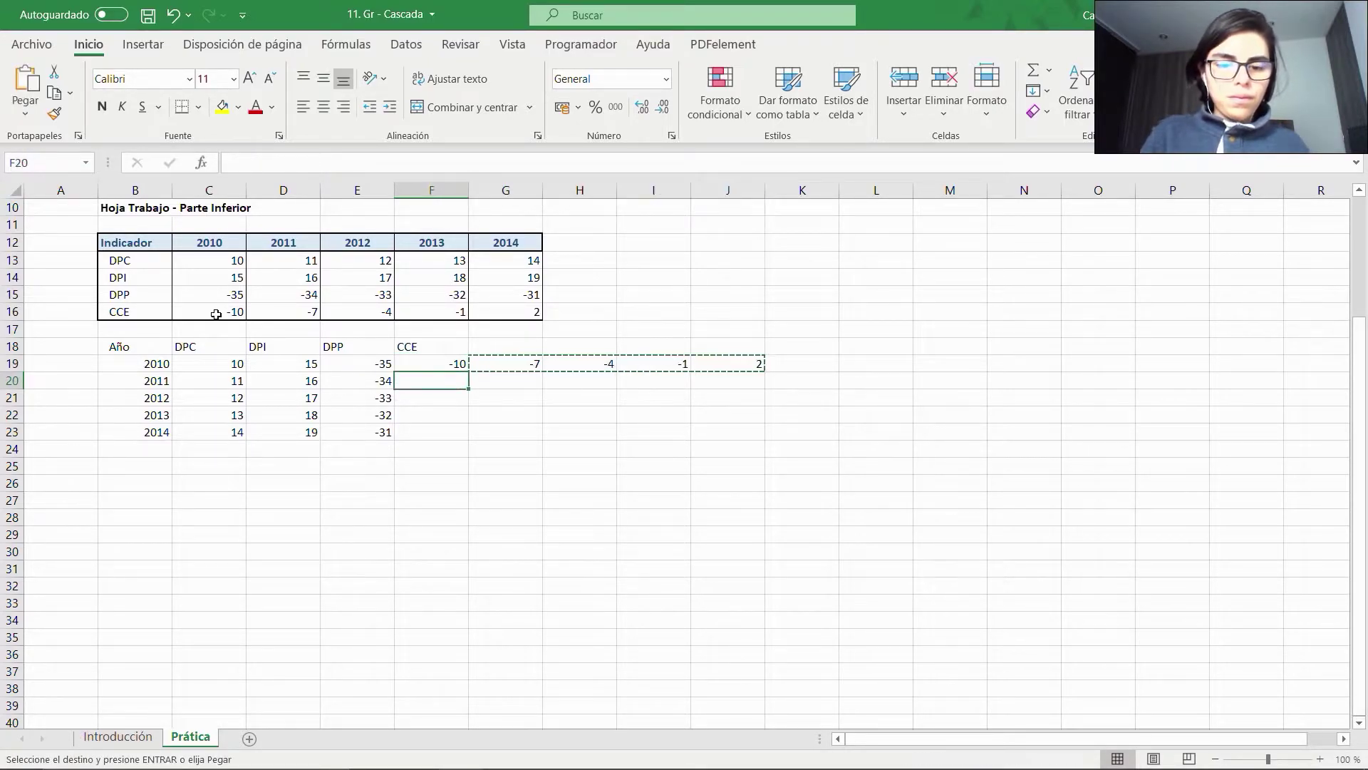
pyautogui.hotkey('ctrl', 'v')
# Move the 2012 to 2014 CCE links from G20:I20 to the 2012 row, starting in F21.
pyautogui.press('Right')
pyautogui.hotkey('shift', 'Right')
pyautogui.hotkey('shift', 'Right')
pyautogui.press('Down')
pyautogui.press('Left')
pyautogui.hotkey('ctrl', 'v')
# Move the 2013 and 2014 CCE links from G21:H21 to the 2013 row, starting in F22.
pyautogui.press('Right')
pyautogui.hotkey('shift', 'Right')
pyautogui.hotkey('ctrl', 'x')
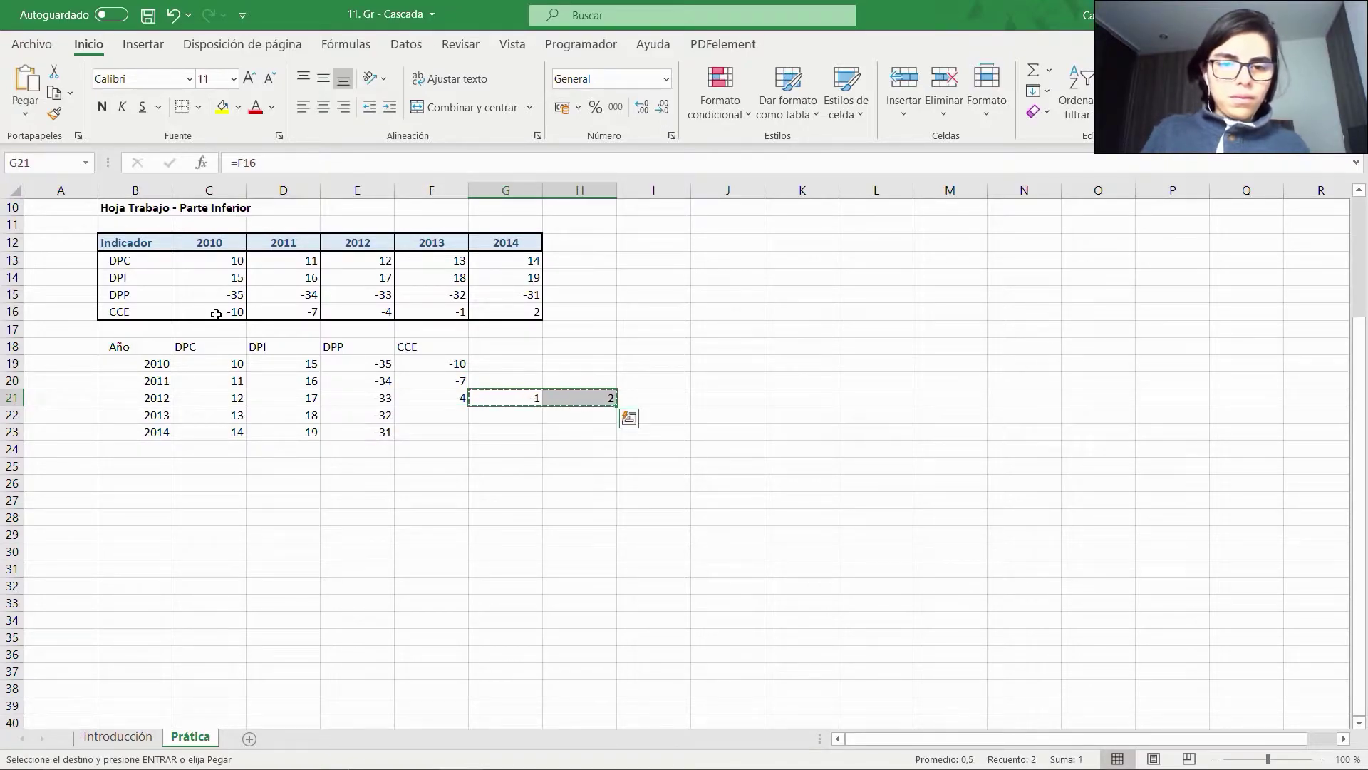
pyautogui.press('Down')
pyautogui.press('Left')
pyautogui.hotkey('ctrl', 'v')
# Move the 2014 CCE link from G22 to F23 to complete the CCE column.
pyautogui.press('Right')
pyautogui.hotkey('ctrl', 'x')
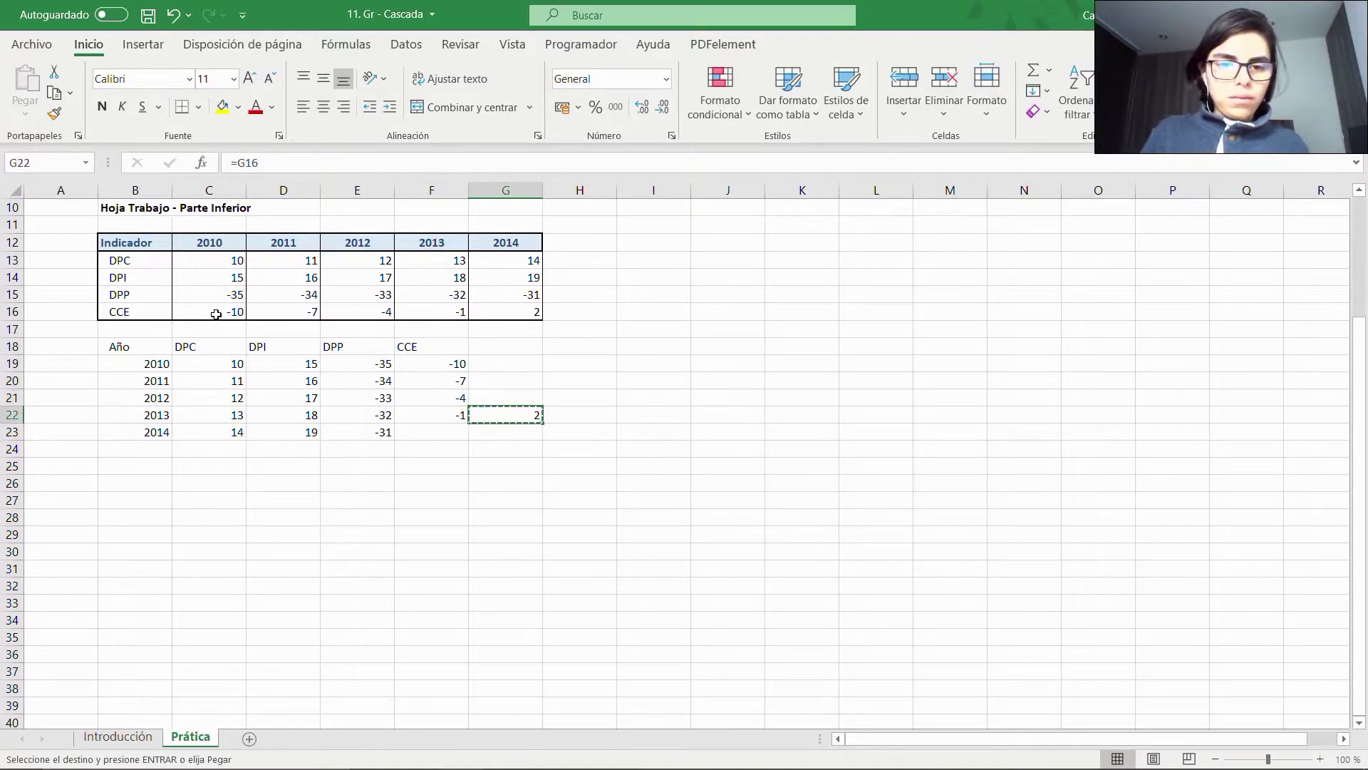
pyautogui.press('Down')
pyautogui.press('Left')
pyautogui.hotkey('ctrl', 'v')
# Make the header row B18:F18 bold and centre the indicator headings DPC to CCE.
pyautogui.hotkey('ctrl', 'Up')
pyautogui.hotkey('ctrl', 'shift', 'Left')
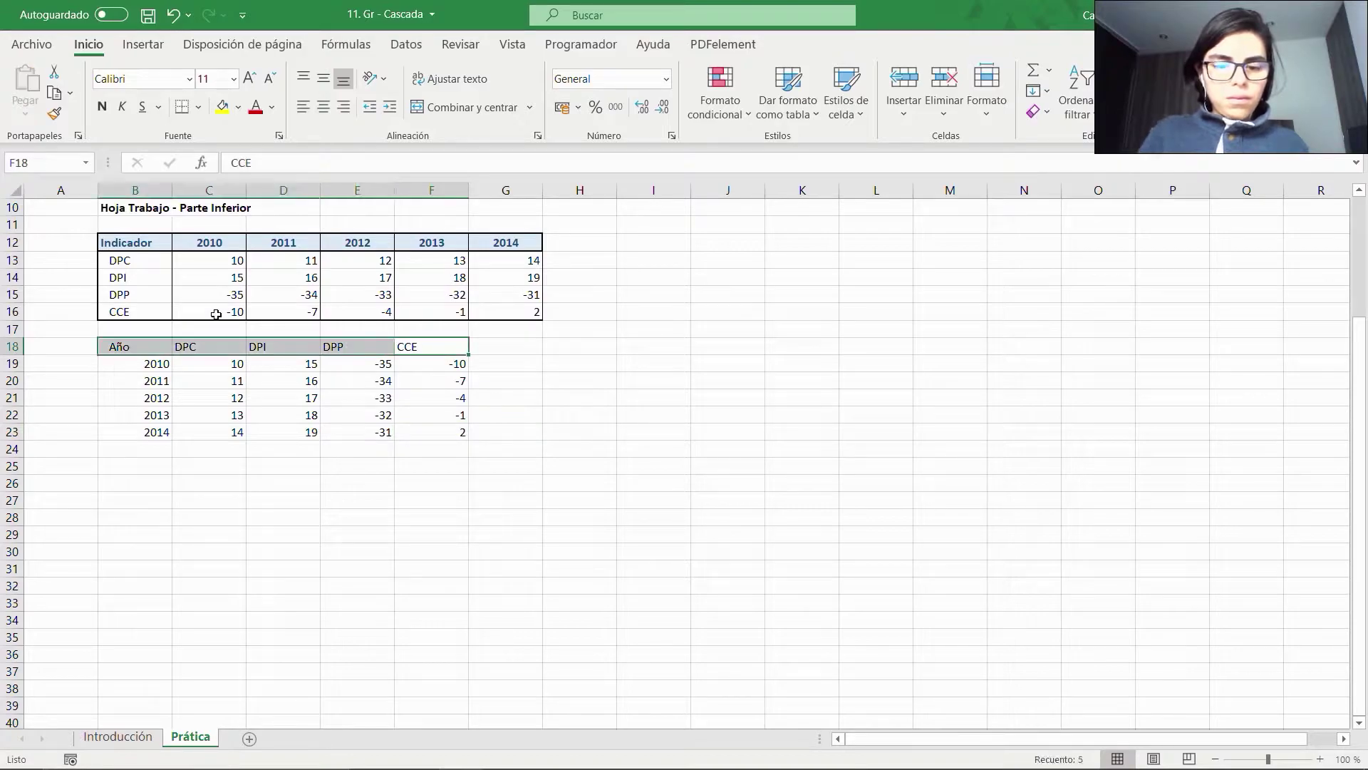
pyautogui.hotkey('ctrl', 'b')
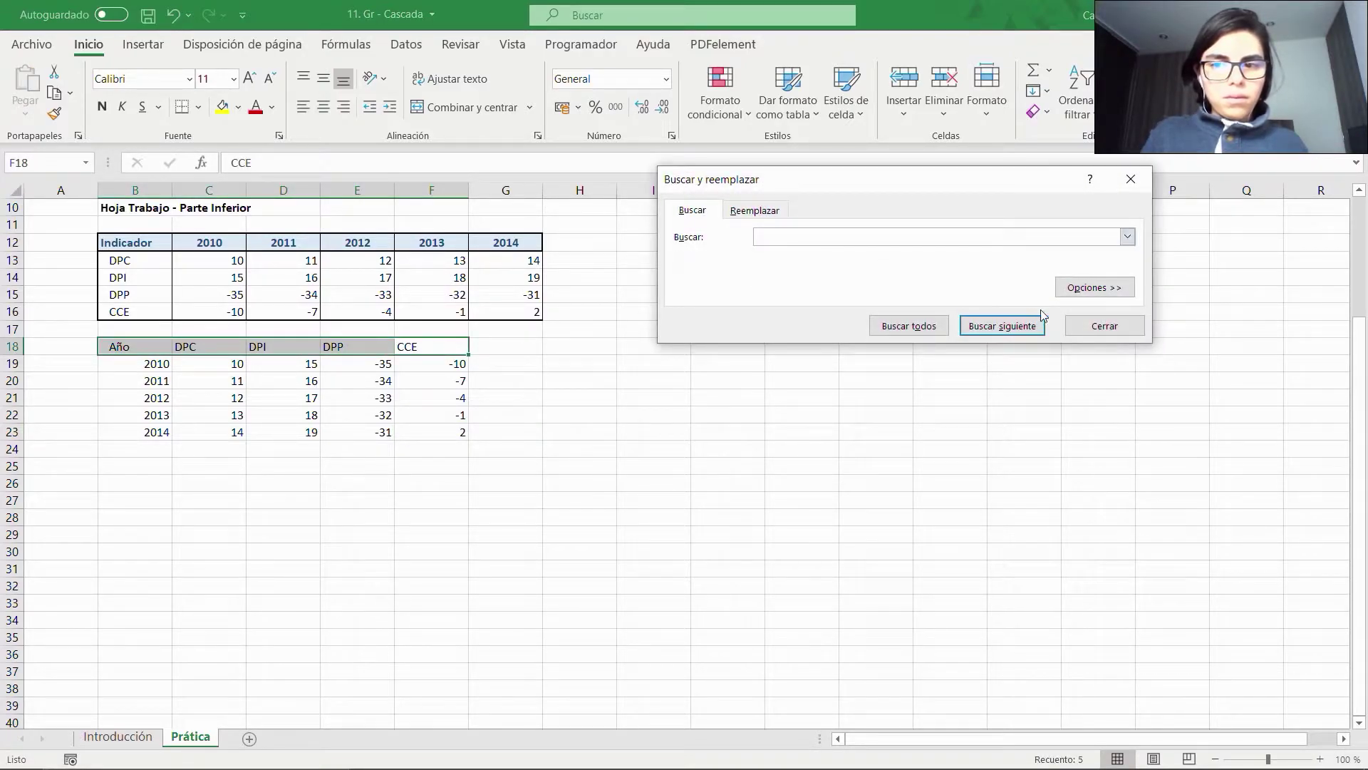
pyautogui.click(1086, 325)
pyautogui.hotkey('ctrl', 'n')
pyautogui.press('Right')
pyautogui.press('Left')
pyautogui.hotkey('ctrl', 'shift', 'Left')
pyautogui.hotkey('shift', 'Right')
pyautogui.hotkey('alt', 'o')
pyautogui.press('a')
pyautogui.press('c')
# Fill the header row B18:F18 with the light blue used in the table above.
pyautogui.hotkey('shift', 'Left')
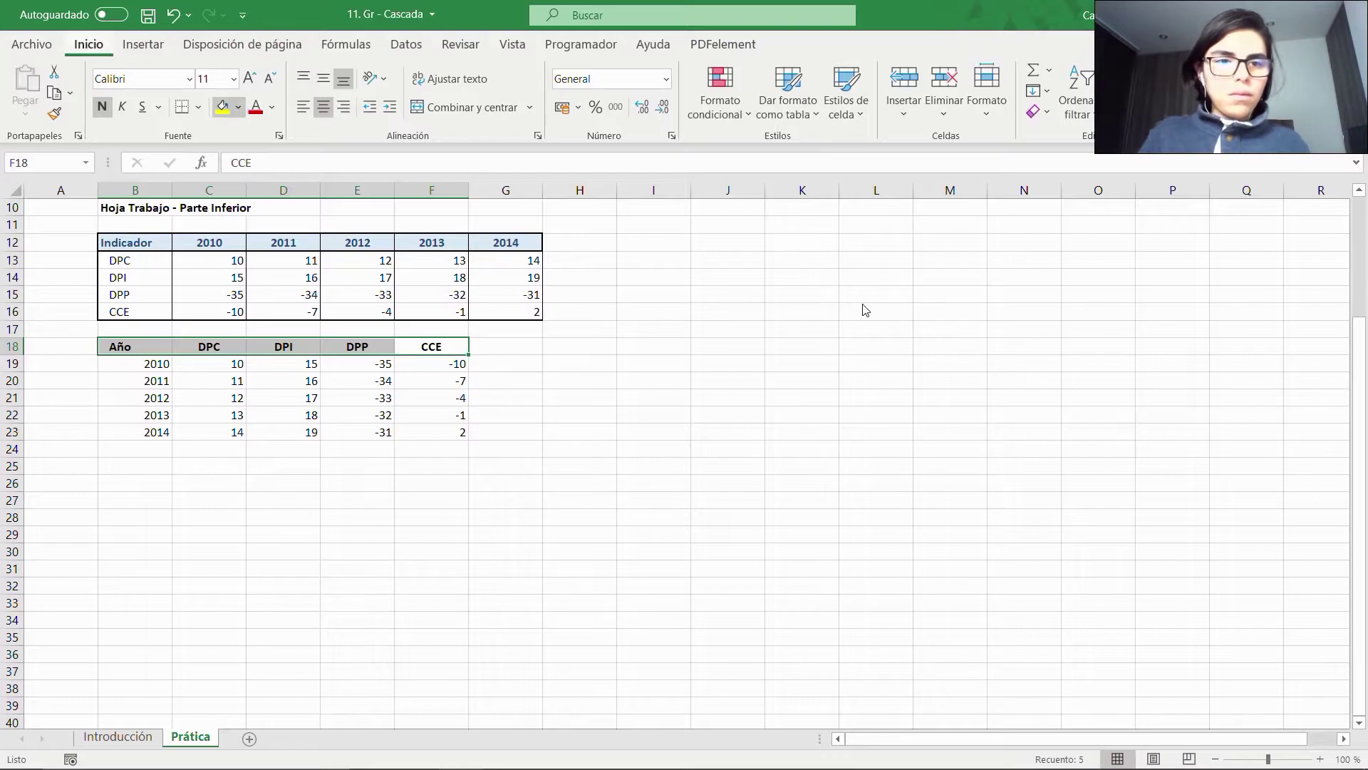
pyautogui.hotkey('alt', 'o')
pyautogui.press('r')
pyautogui.press('r')
pyautogui.press('Right')
pyautogui.press('Right')
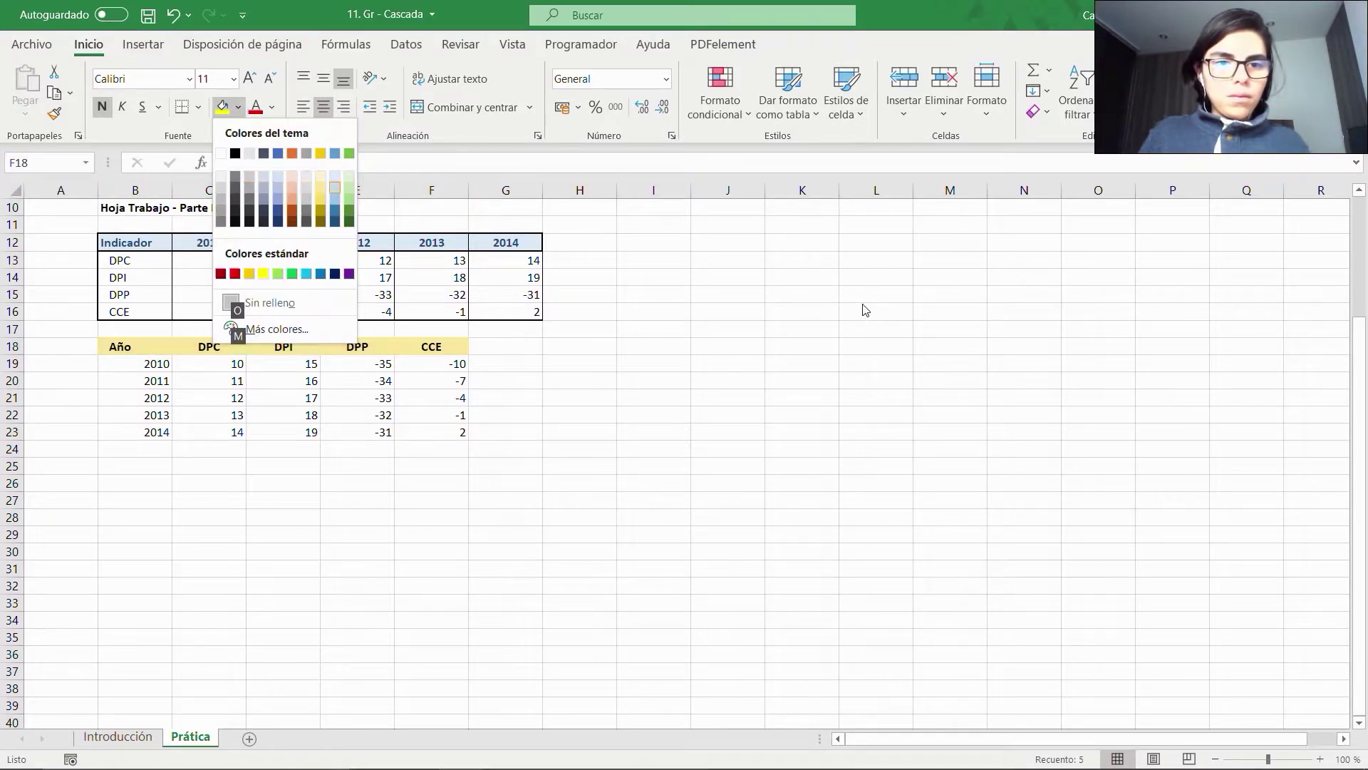
pyautogui.press('Return')
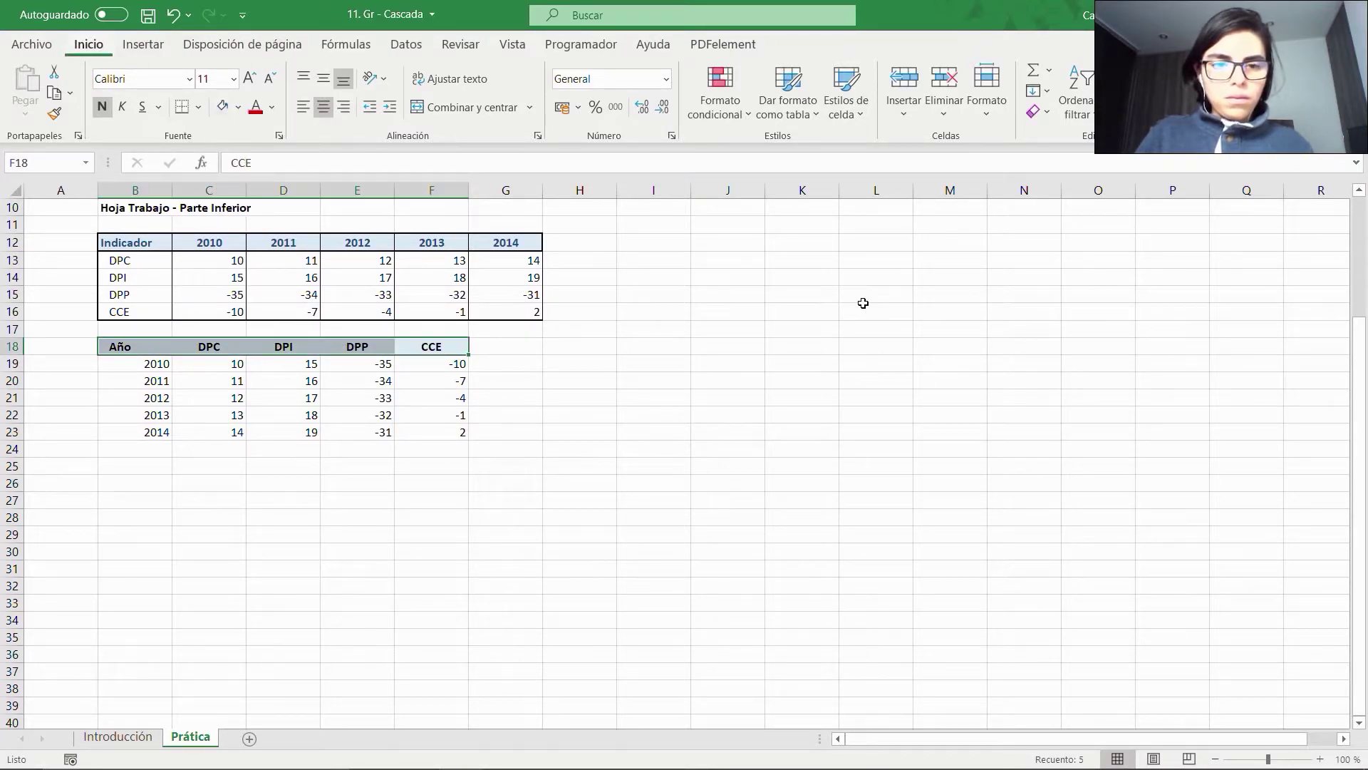
# Set the font colour of the header row B18:F18 to a darker shade of the theme blue.
pyautogui.hotkey('alt', 'o')
pyautogui.press('f')
pyautogui.press('c')
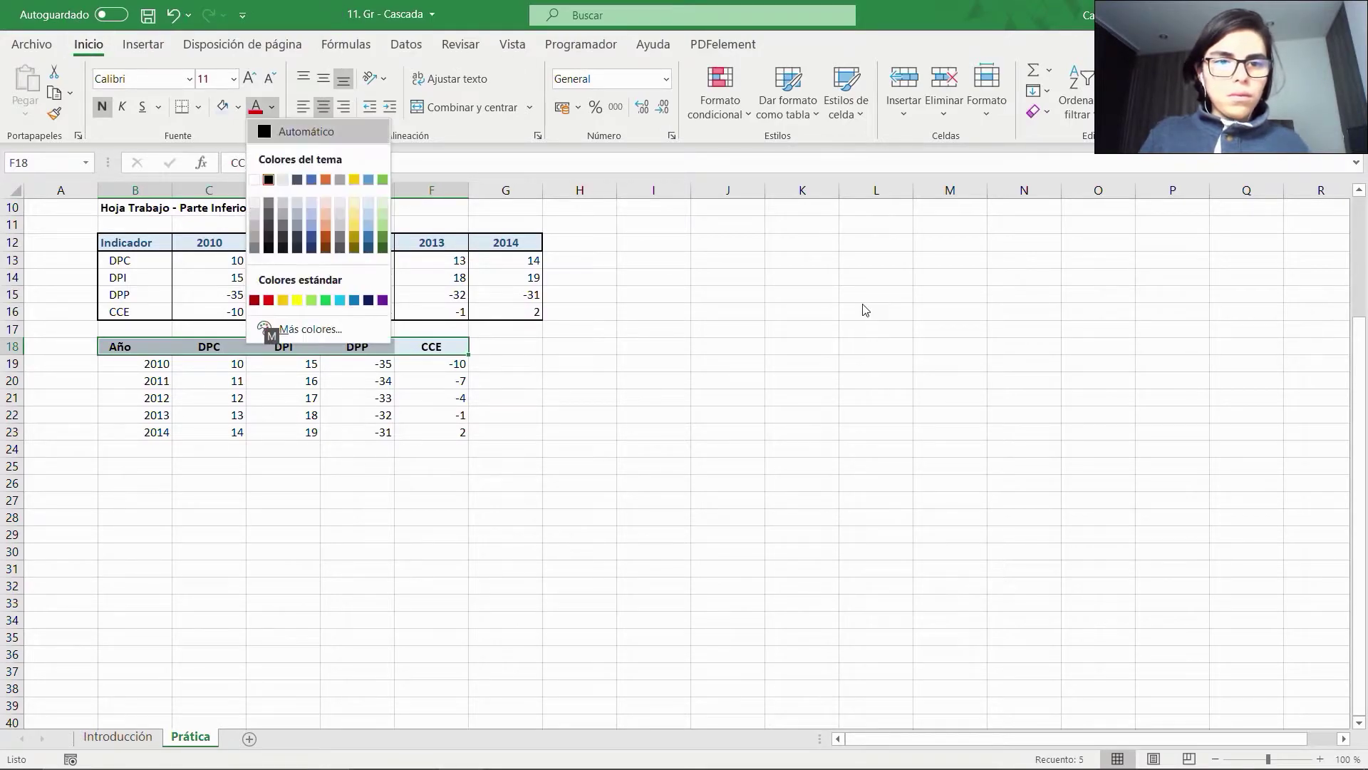
pyautogui.press('Down')
pyautogui.press('Right')
pyautogui.press('Right')
pyautogui.press('Right')
pyautogui.press('Right')
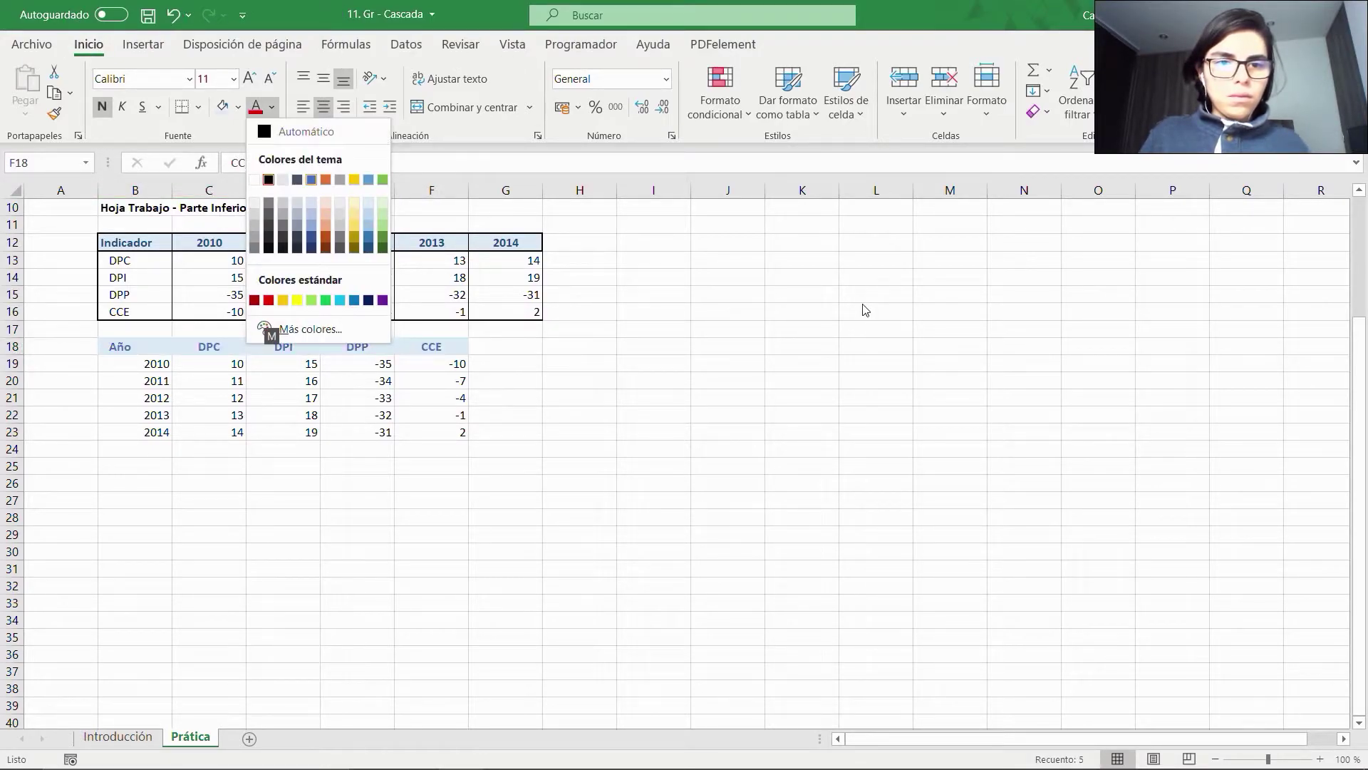
pyautogui.press('Right')
pyautogui.press('Down')
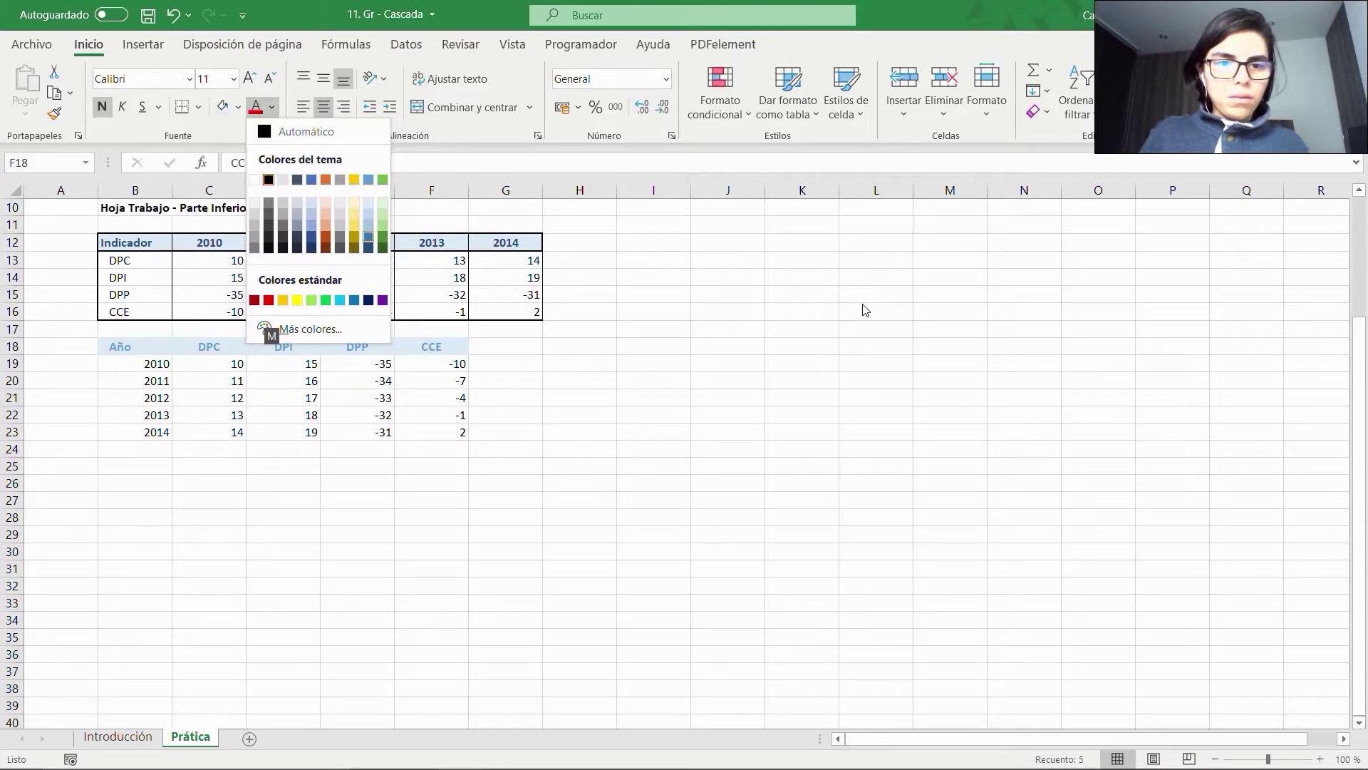
pyautogui.press('Return')
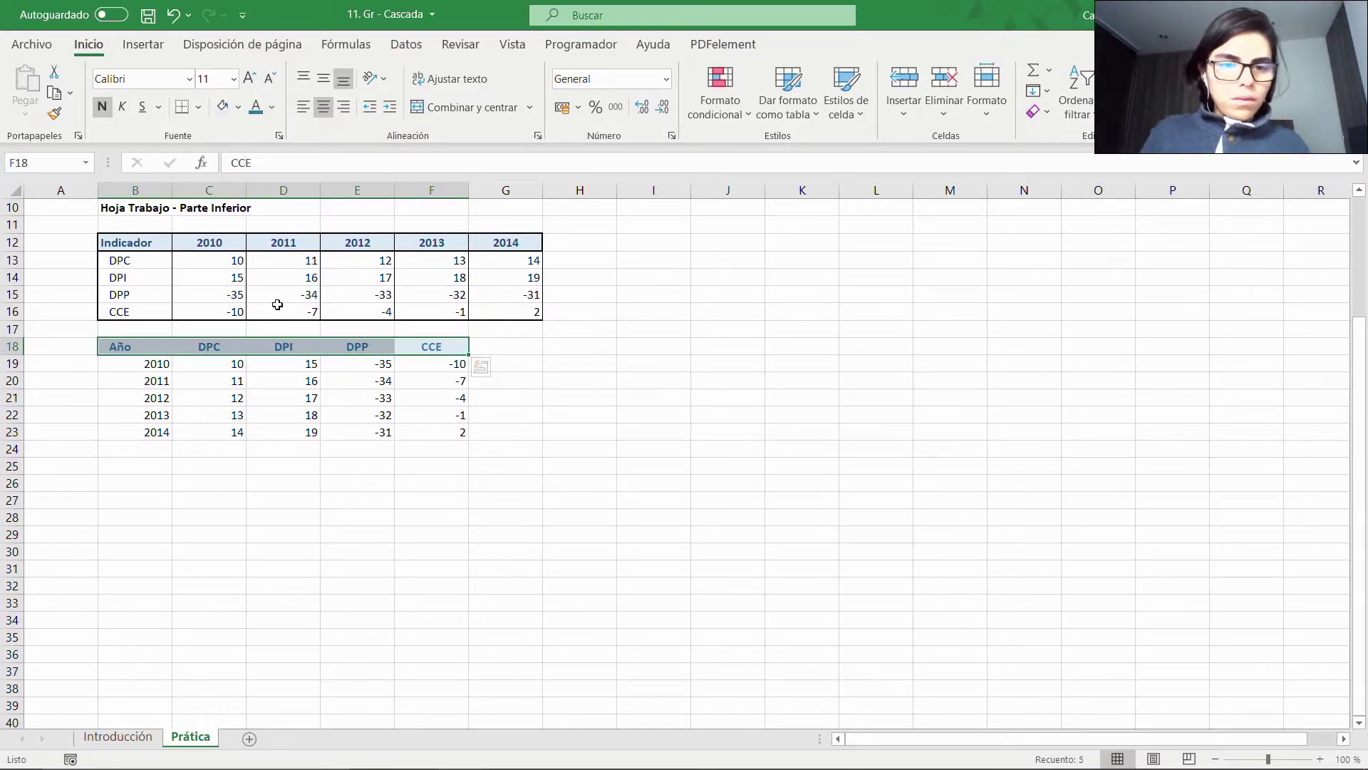
# Add an outline border and interior vertical borders to the year table in B18:F23.
pyautogui.click(156, 362)
pyautogui.hotkey('ctrl', 'shift', 'Right')
pyautogui.hotkey('ctrl', 'shift', 'Down')
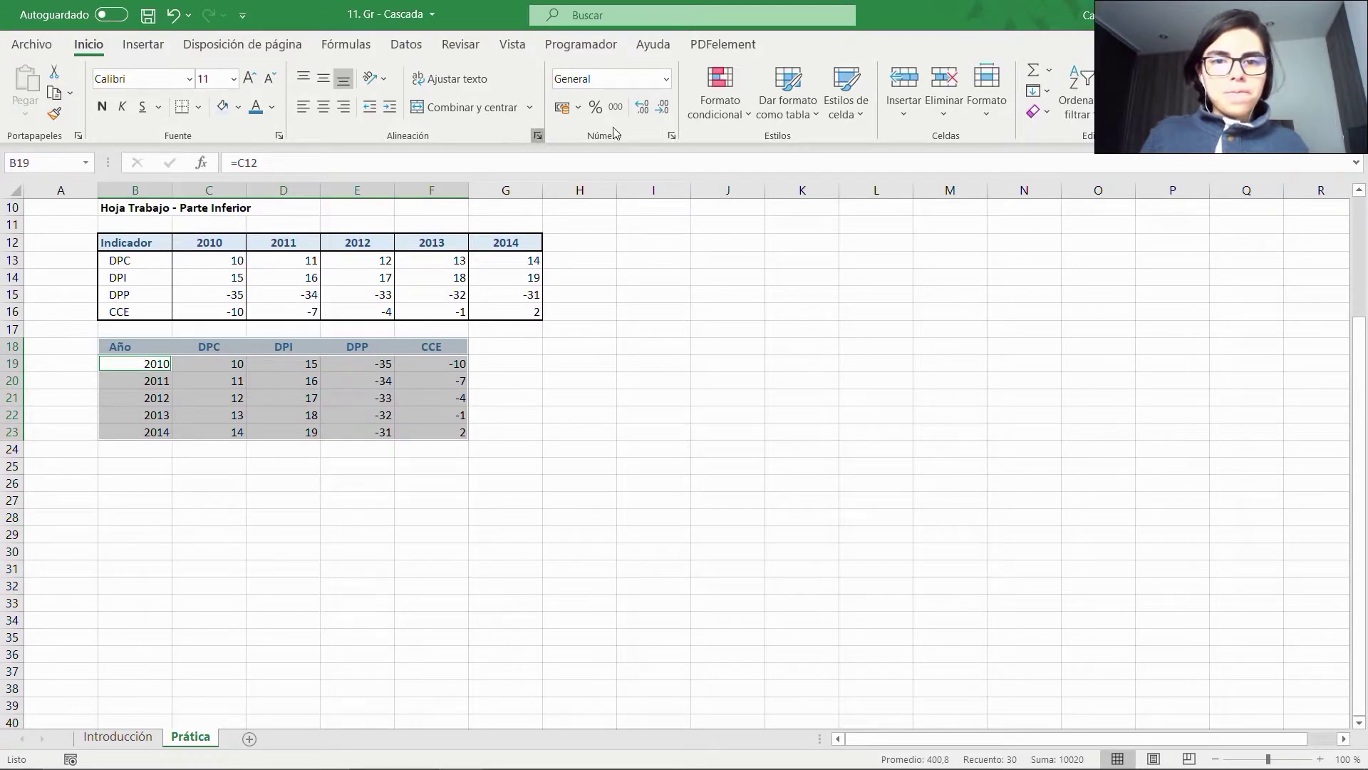
pyautogui.click(873, 45)
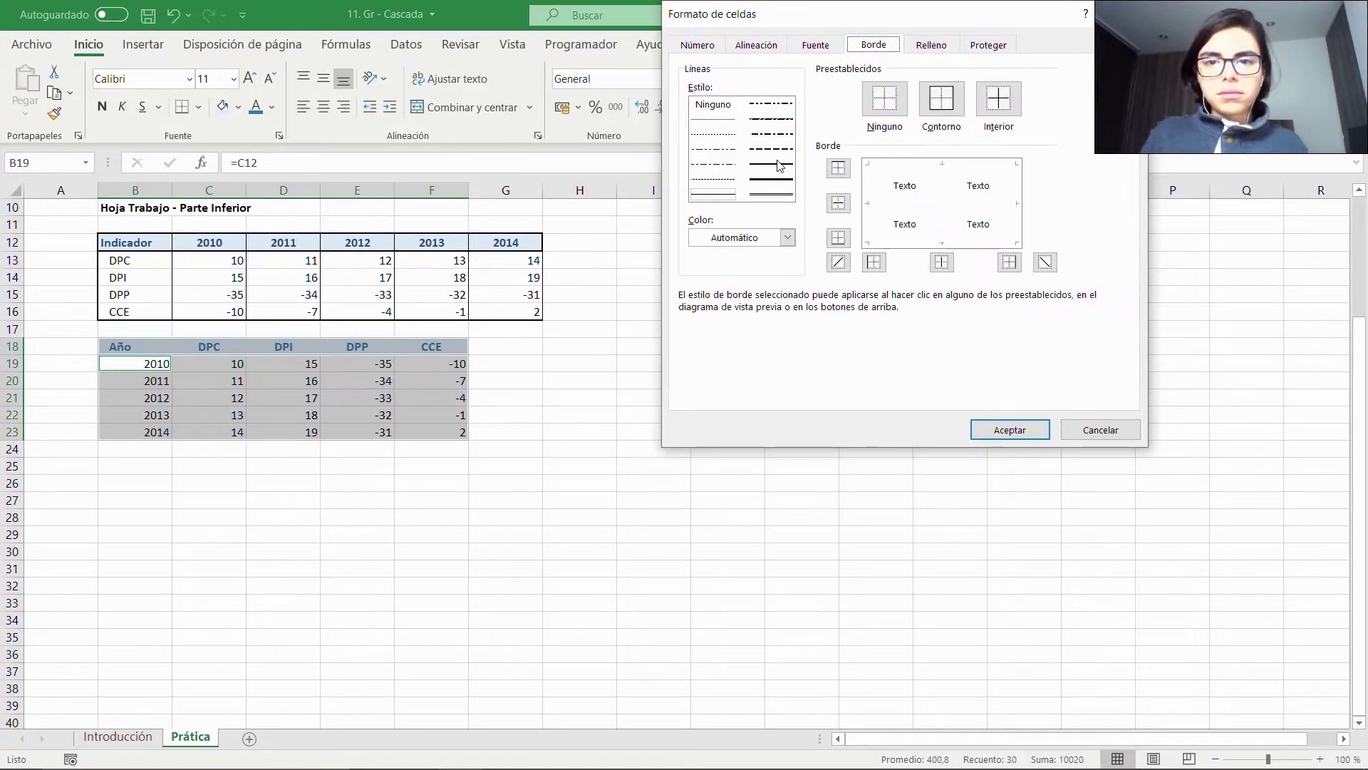
pyautogui.click(941, 100)
pyautogui.click(944, 262)
pyautogui.press('Return')
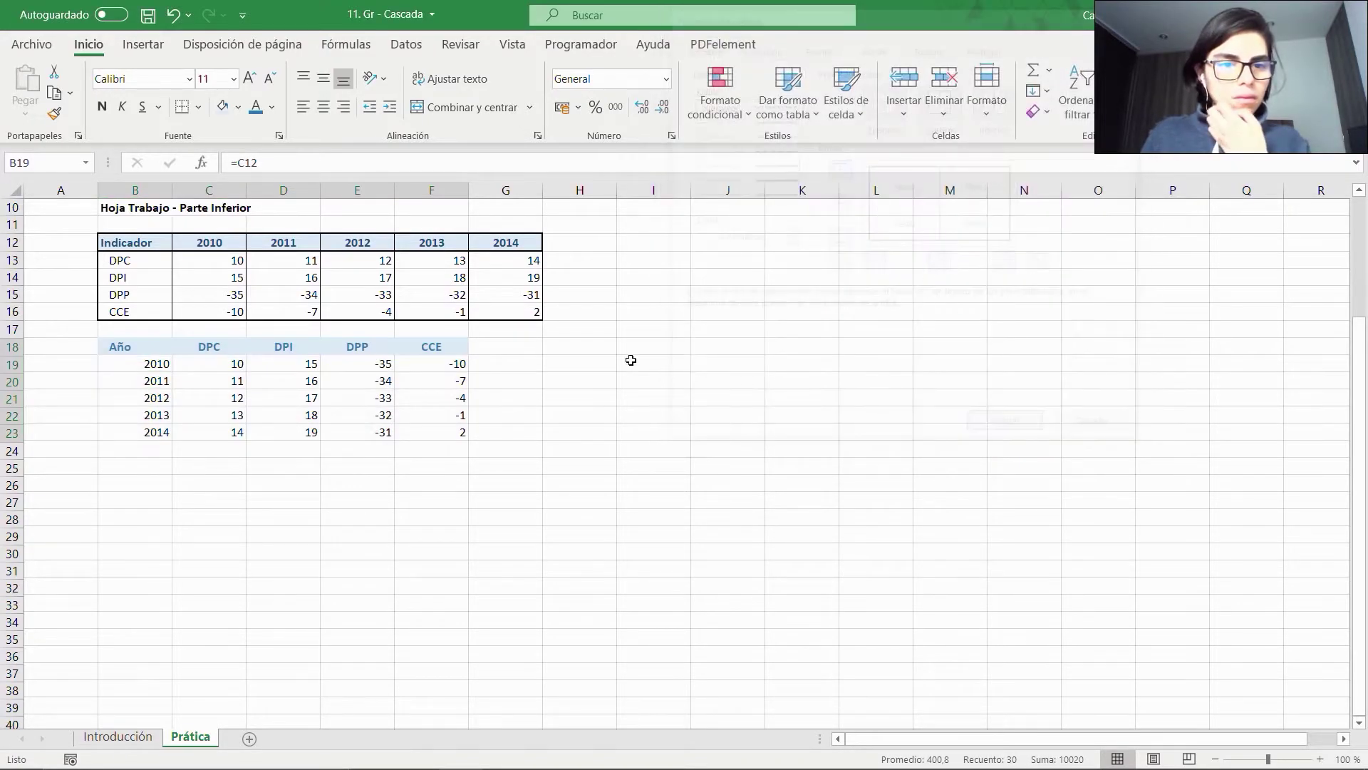
# Left-align the years in B19:B23 and indent them.
pyautogui.click(131, 371)
pyautogui.hotkey('ctrl', 'shift', 'Down')
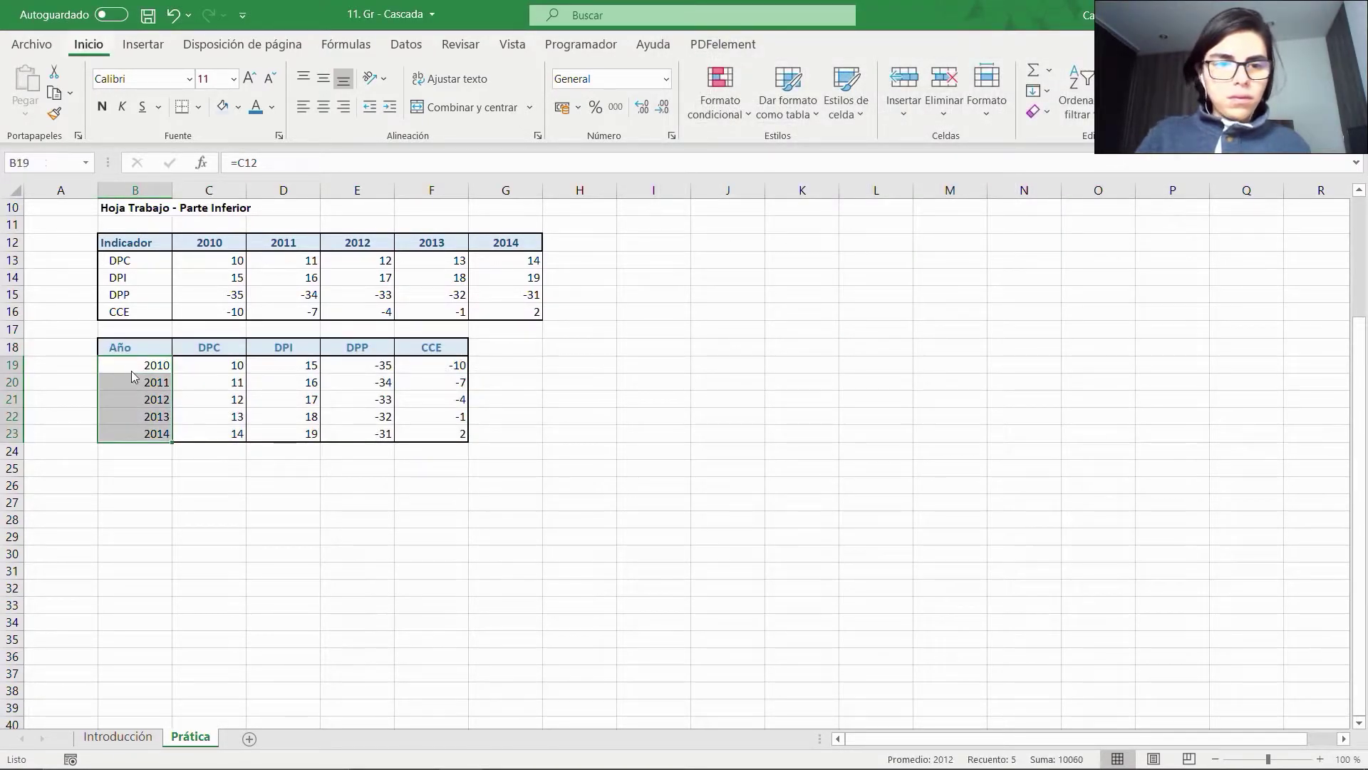
pyautogui.hotkey('alt', 'h')
pyautogui.press('a')
pyautogui.press('l')
pyautogui.hotkey('alt', 'h')
pyautogui.press('6')
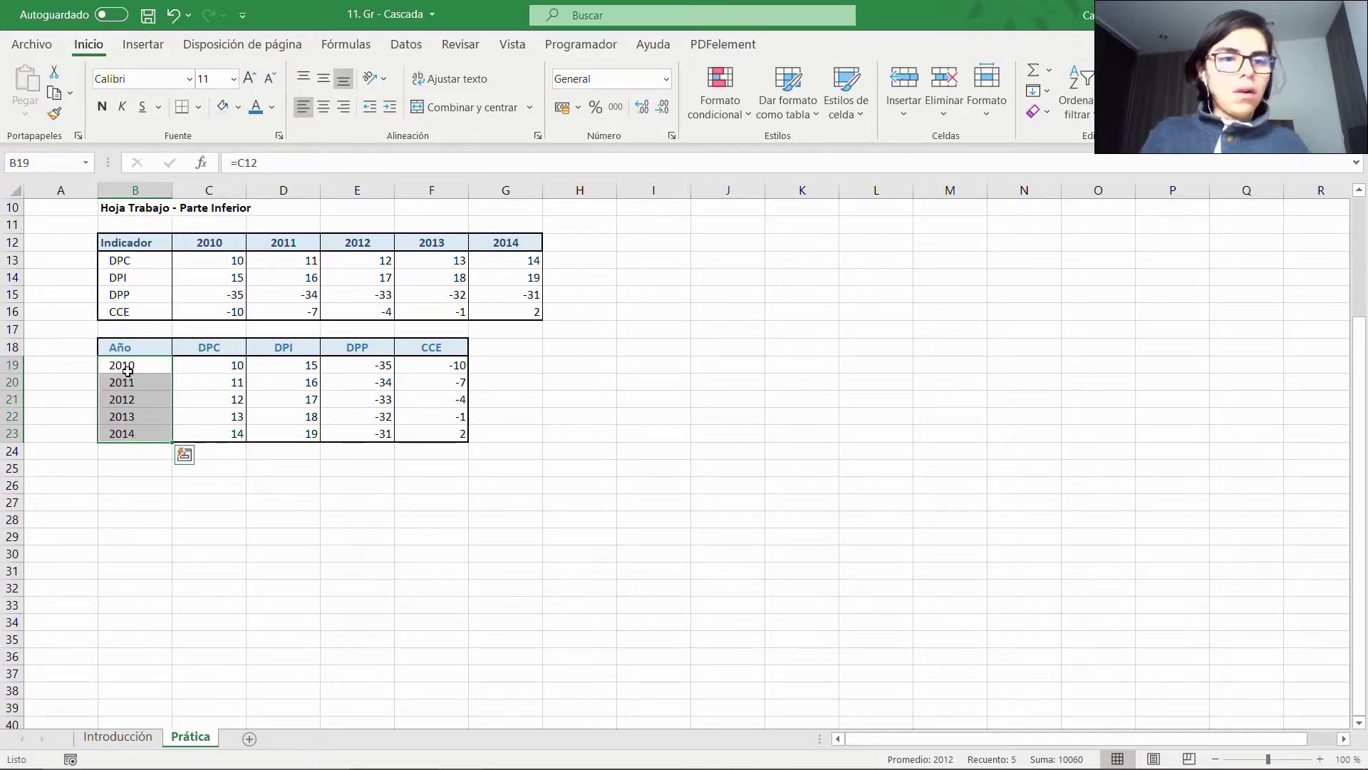
pyautogui.click(141, 453)
pyautogui.click(143, 468)
# Convert the range B18:F23 into an Excel table with headers.
pyautogui.click(203, 396)
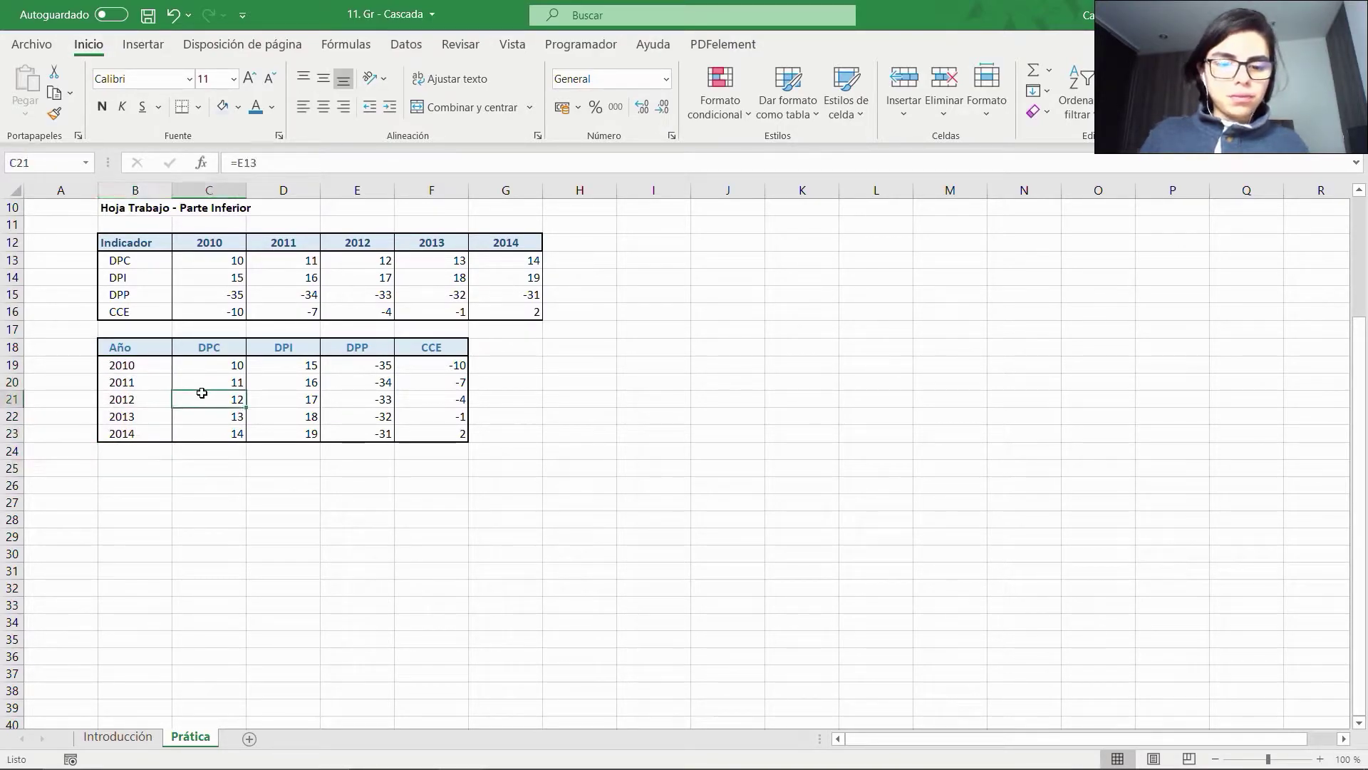
pyautogui.hotkey('ctrl', 't')
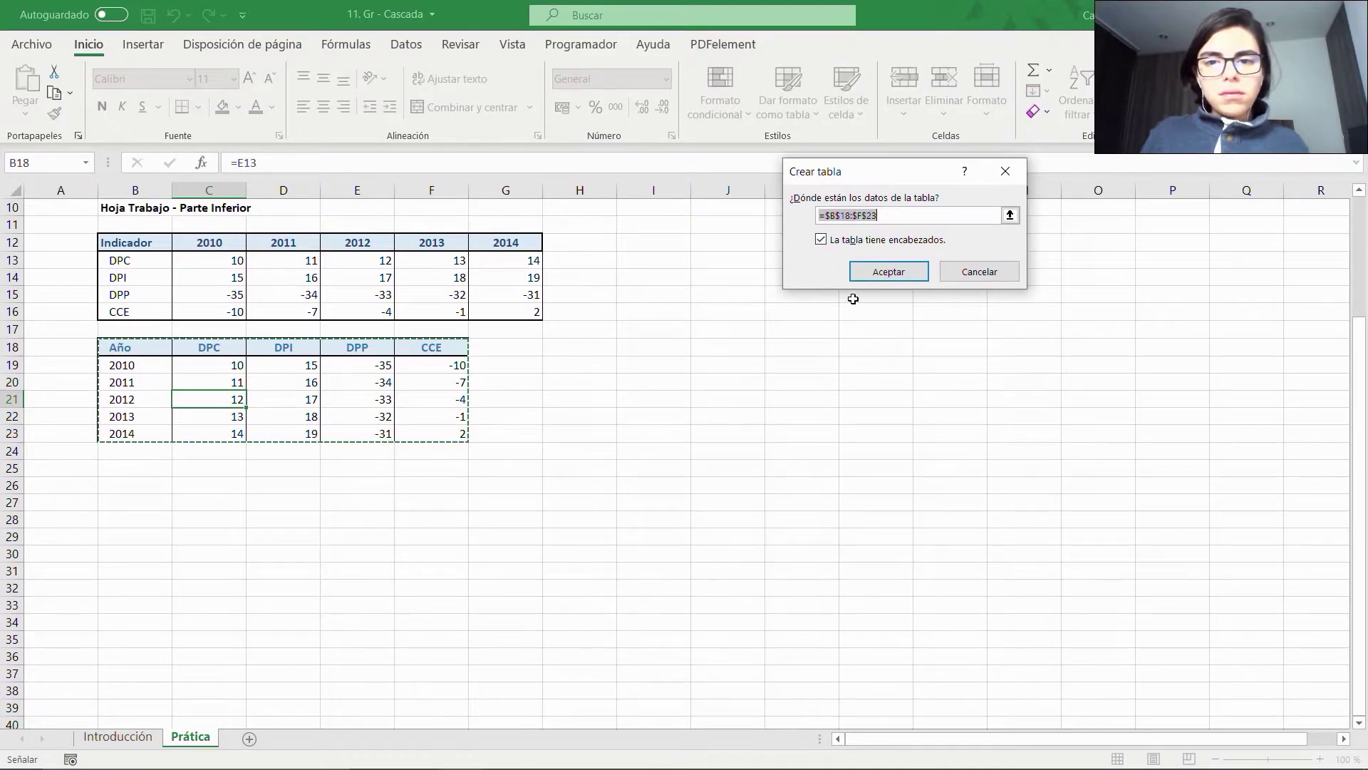
pyautogui.click(893, 272)
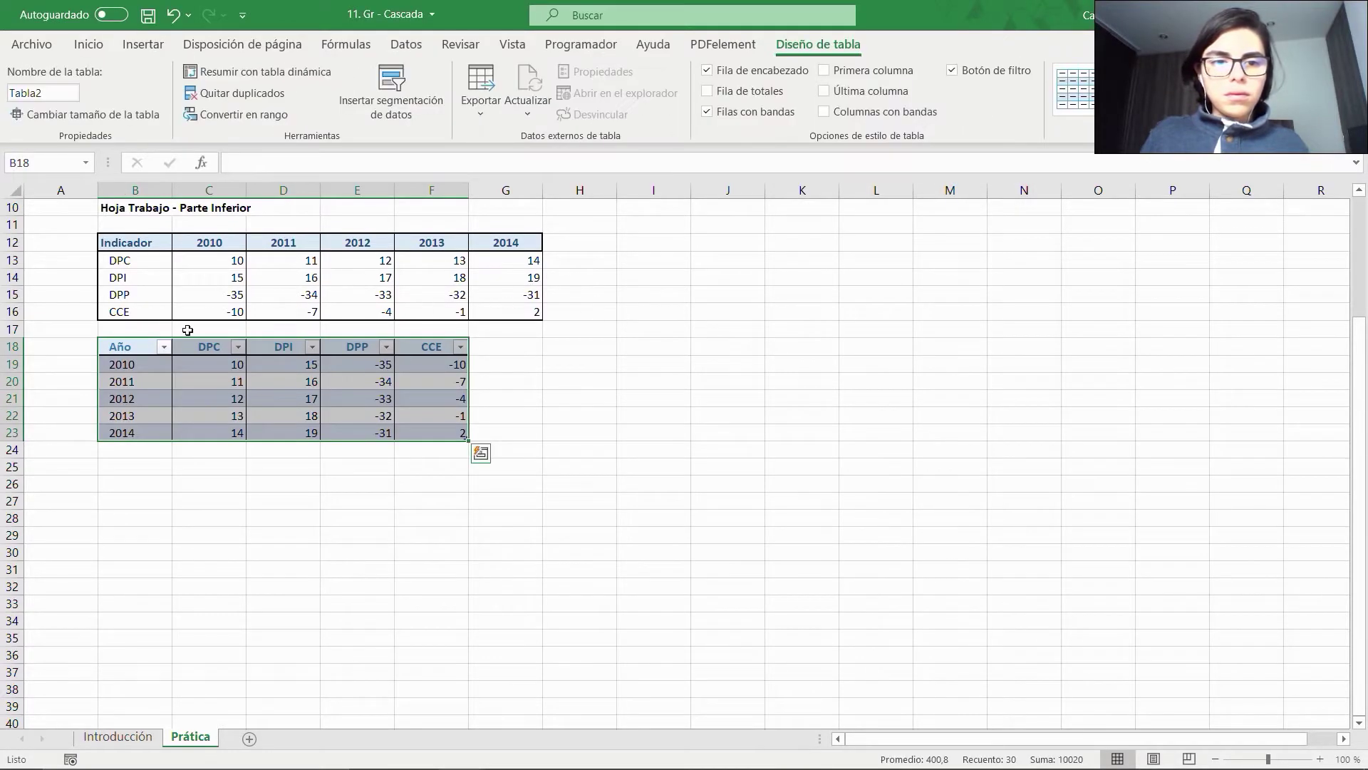
# Apply a plain table style without row shading to the new table.
pyautogui.click(125, 365)
pyautogui.hotkey('ctrl', 'shift', 'Right')
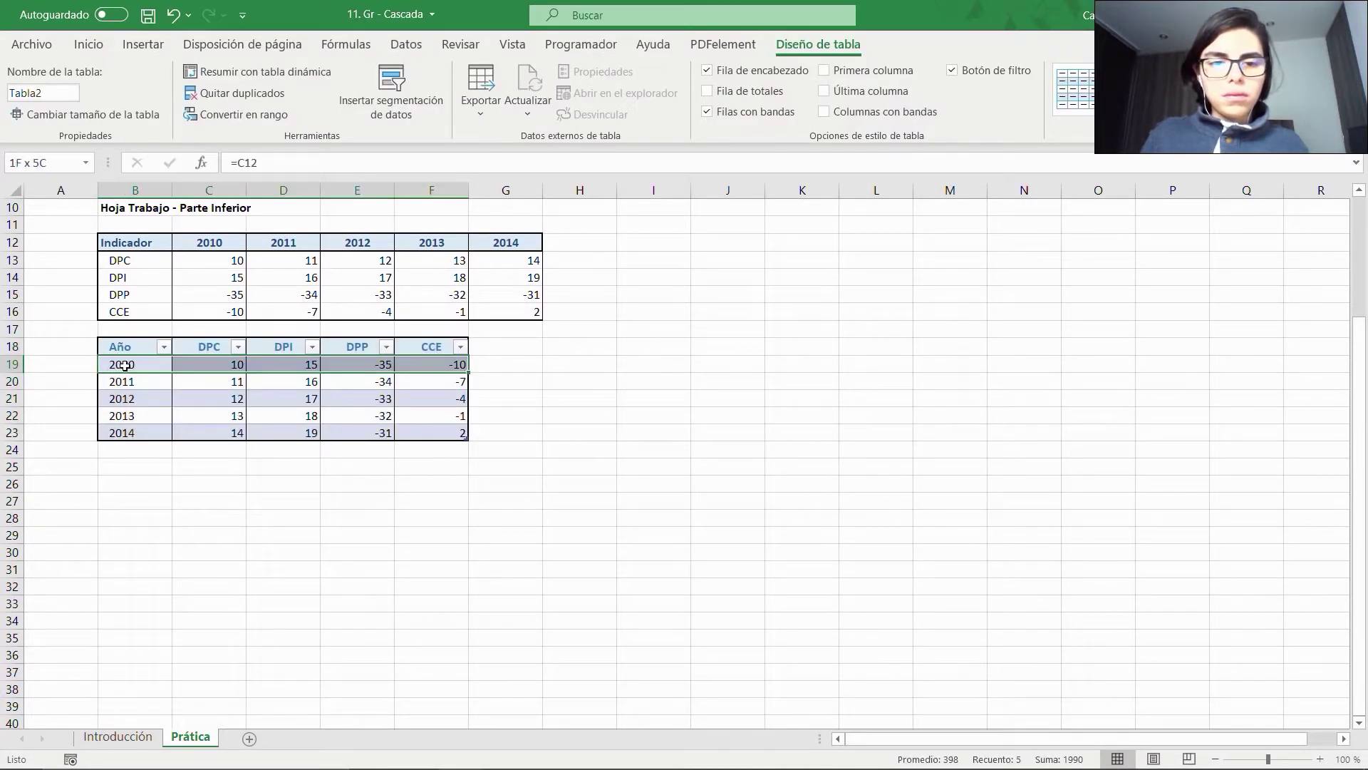
pyautogui.hotkey('ctrl', 'shift', 'Down')
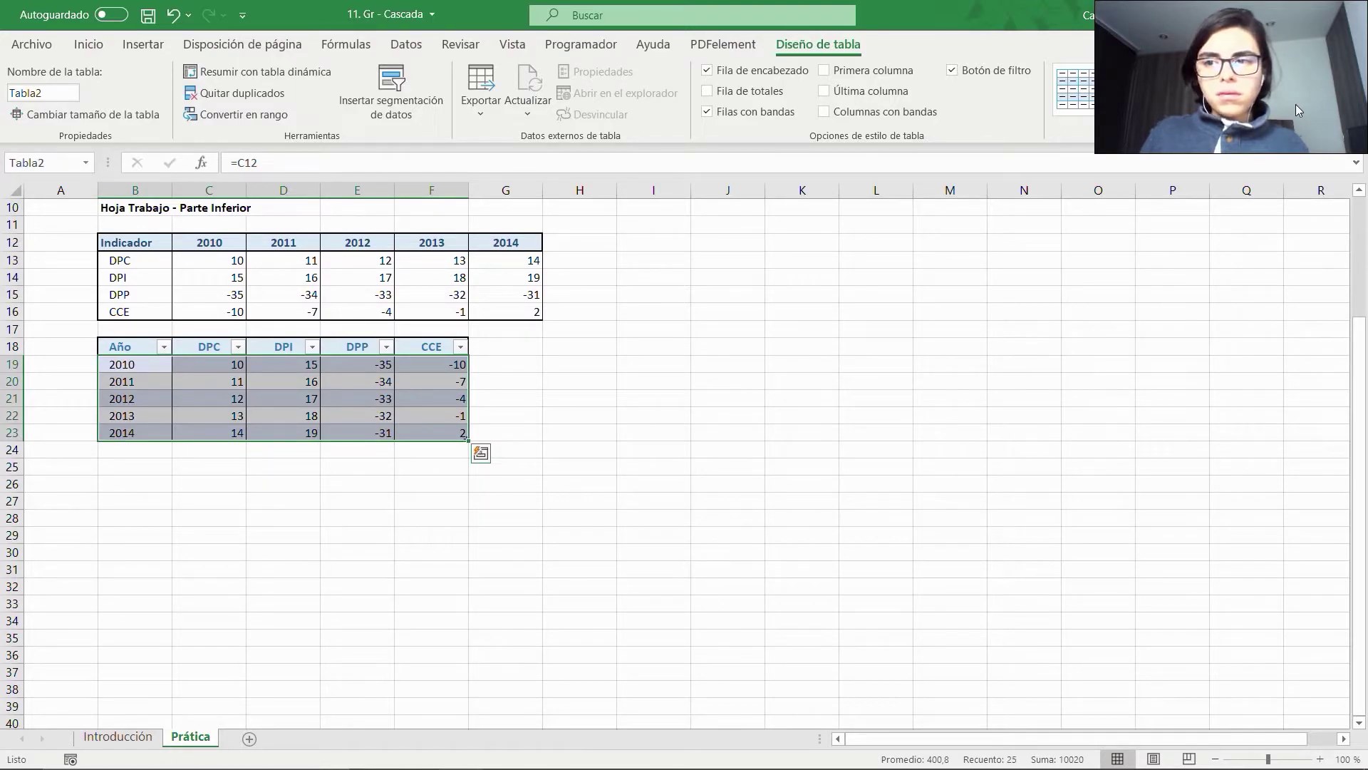
pyautogui.click(1303, 102)
pyautogui.click(948, 123)
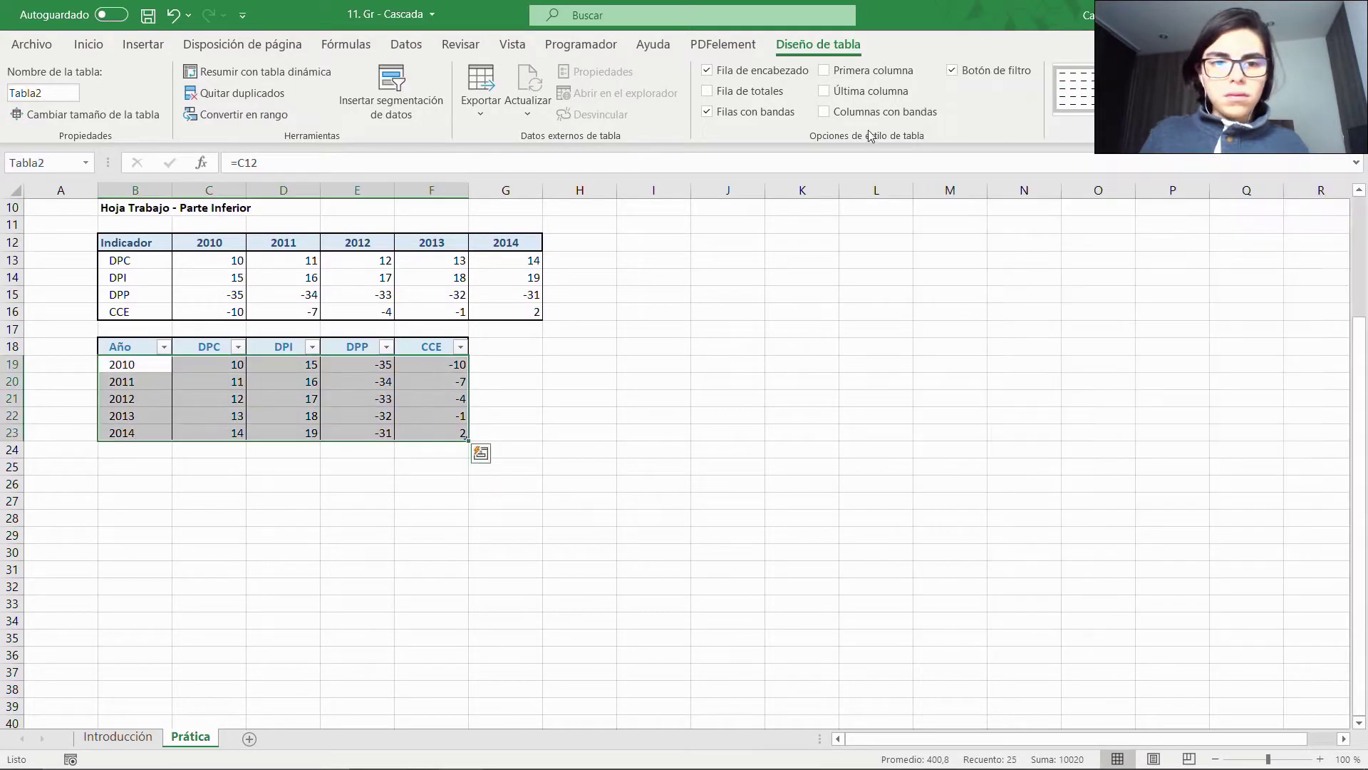
pyautogui.click(214, 431)
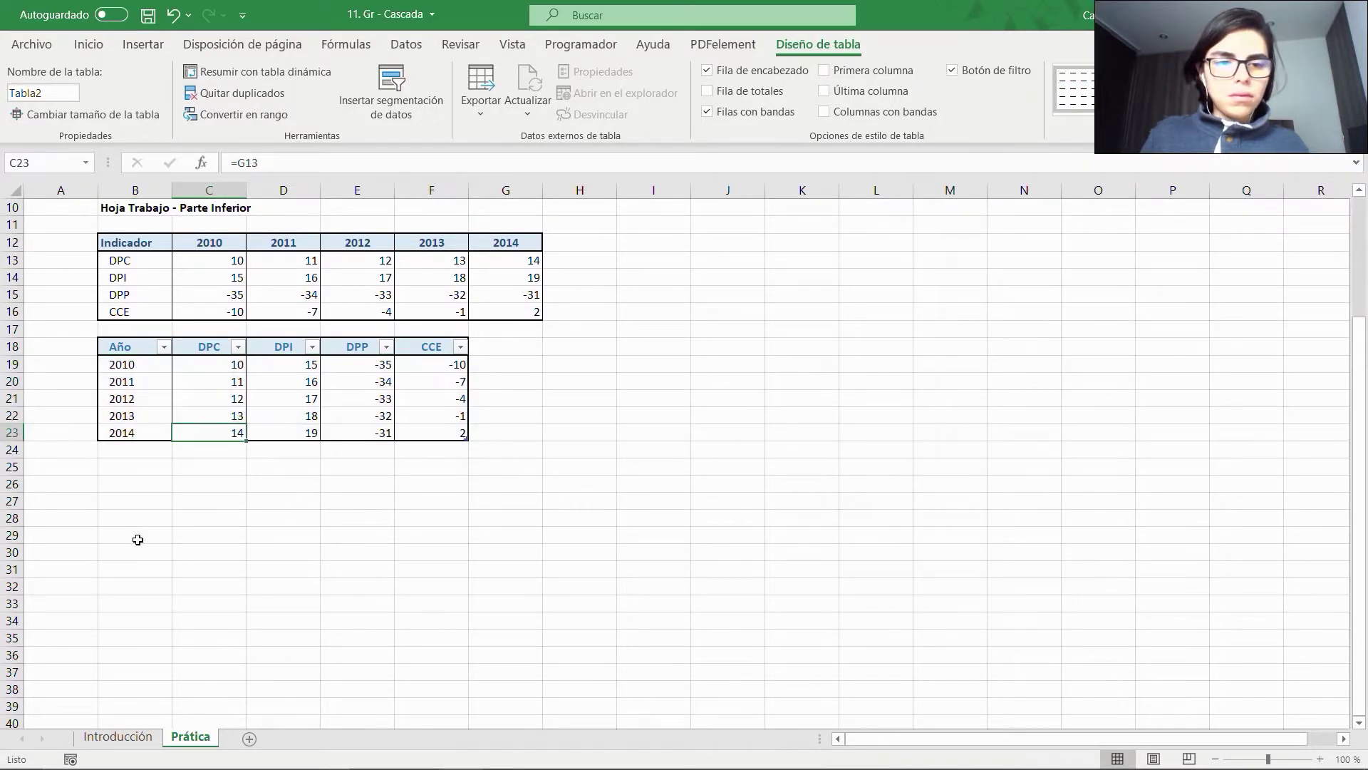
pyautogui.click(132, 473)
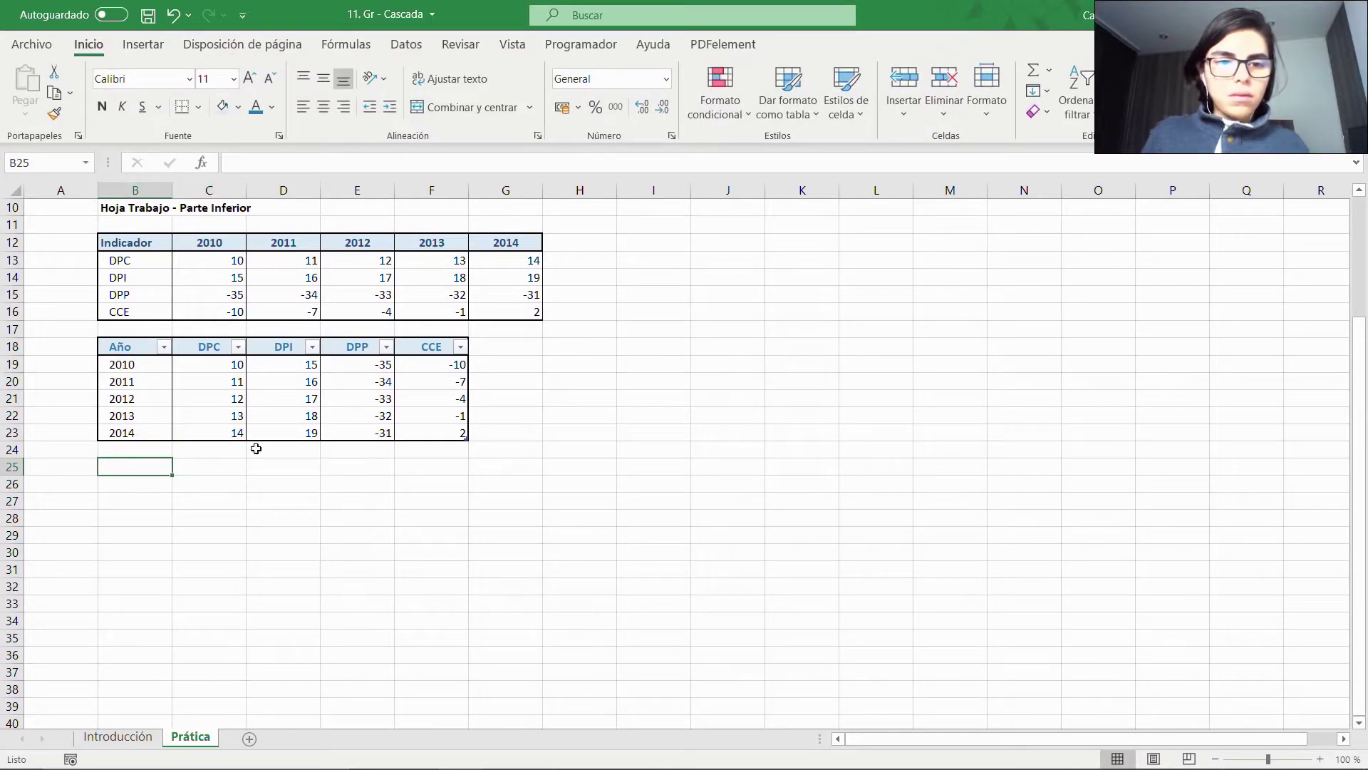
# Rename the year table as cce.
pyautogui.click(283, 416)
pyautogui.doubleClick(44, 93)
pyautogui.write('cce')
pyautogui.press('Return')
# Insert a pivot table in cell B25 of the existing Prática sheet, using the year table as its source.
pyautogui.press('Down')
pyautogui.press('Down')
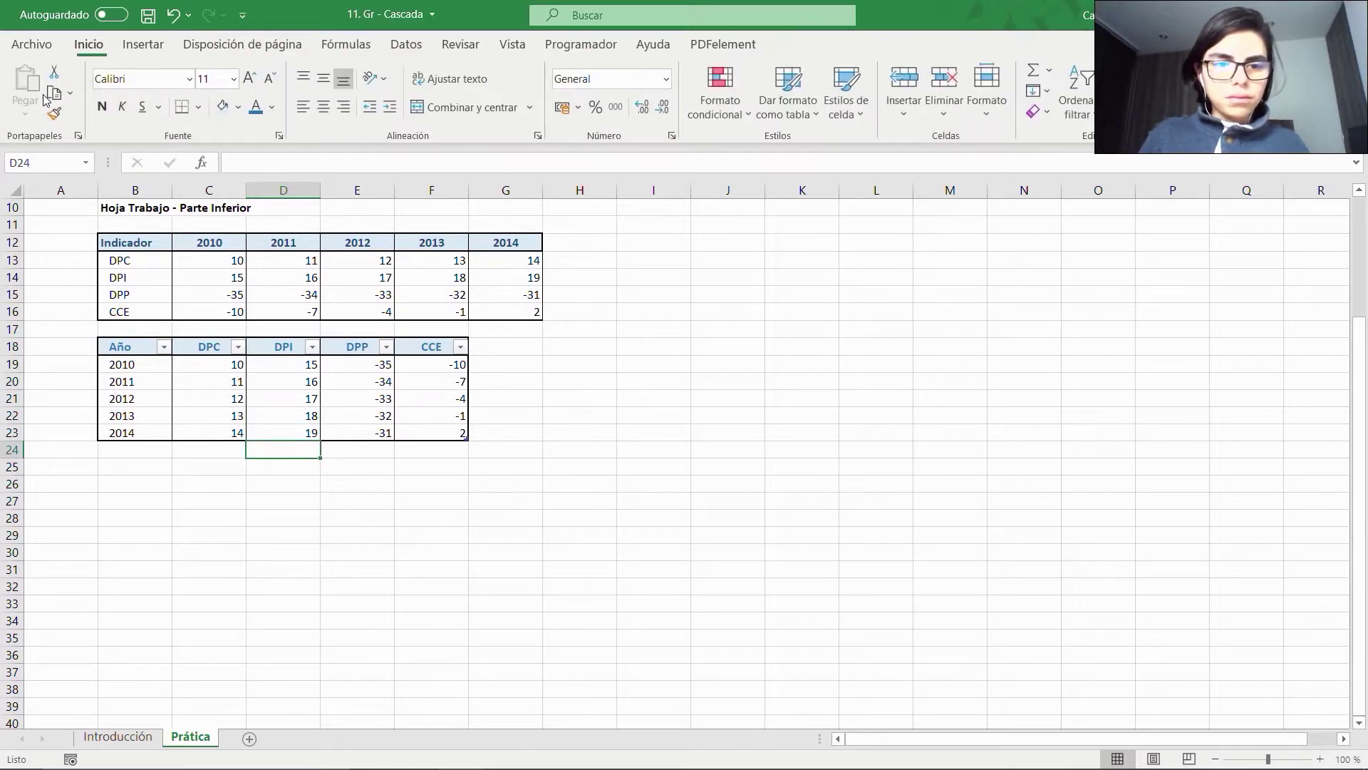
pyautogui.press('Left')
pyautogui.press('Left')
pyautogui.press('Down')
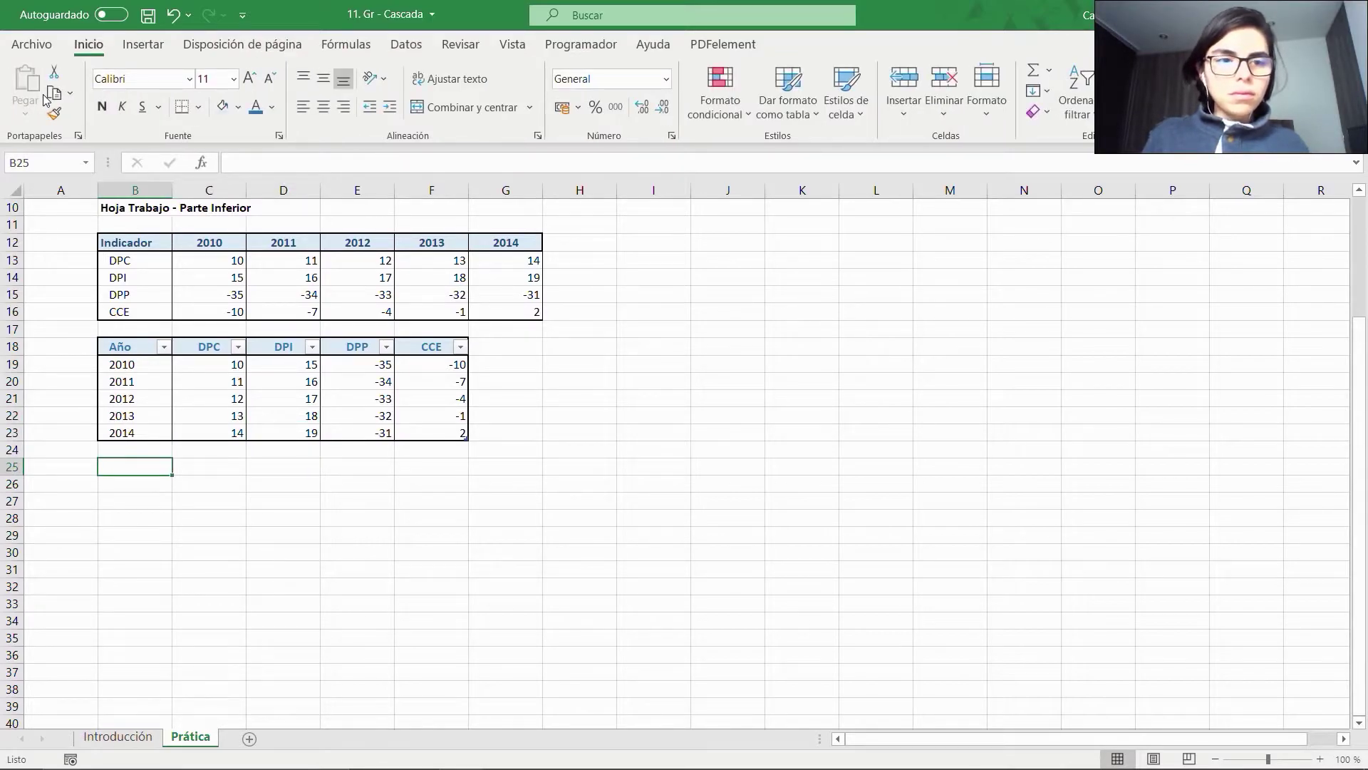
pyautogui.click(147, 43)
pyautogui.click(22, 99)
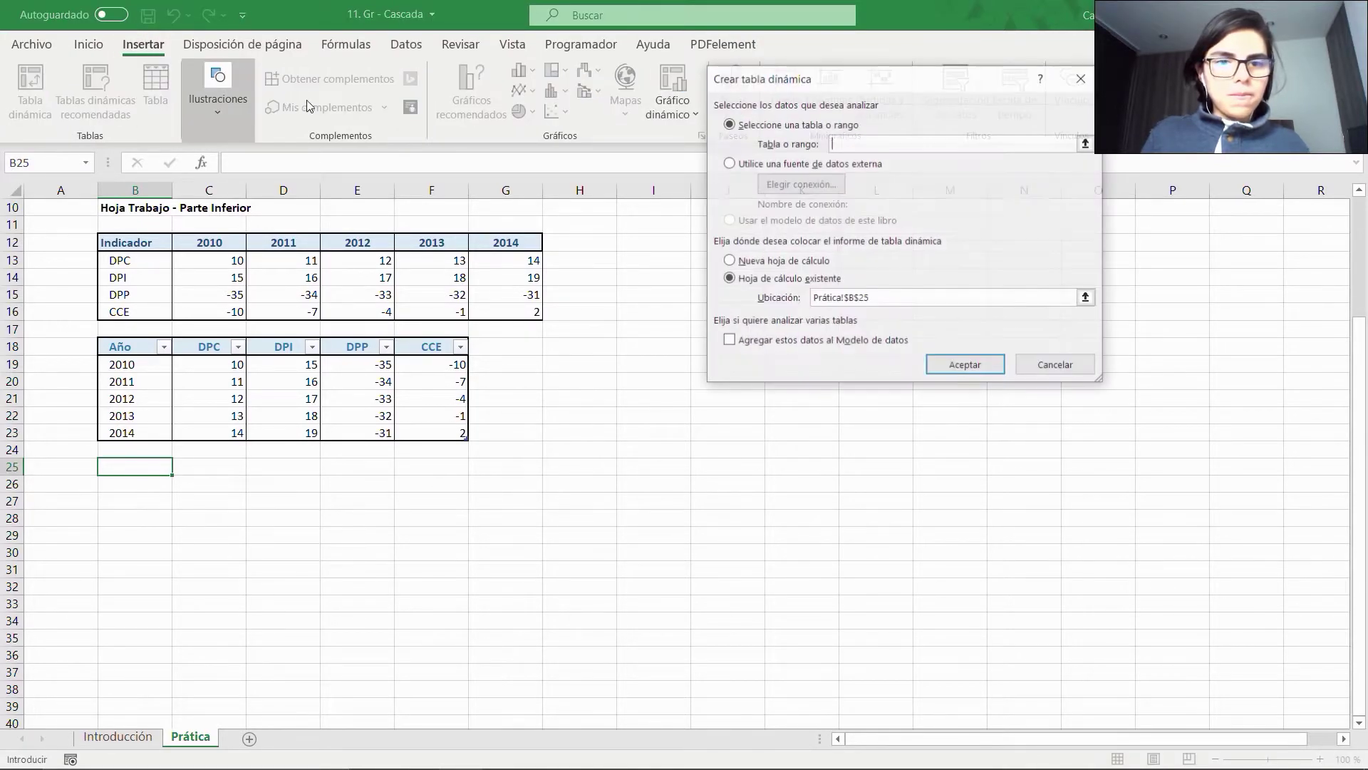
pyautogui.write('t')
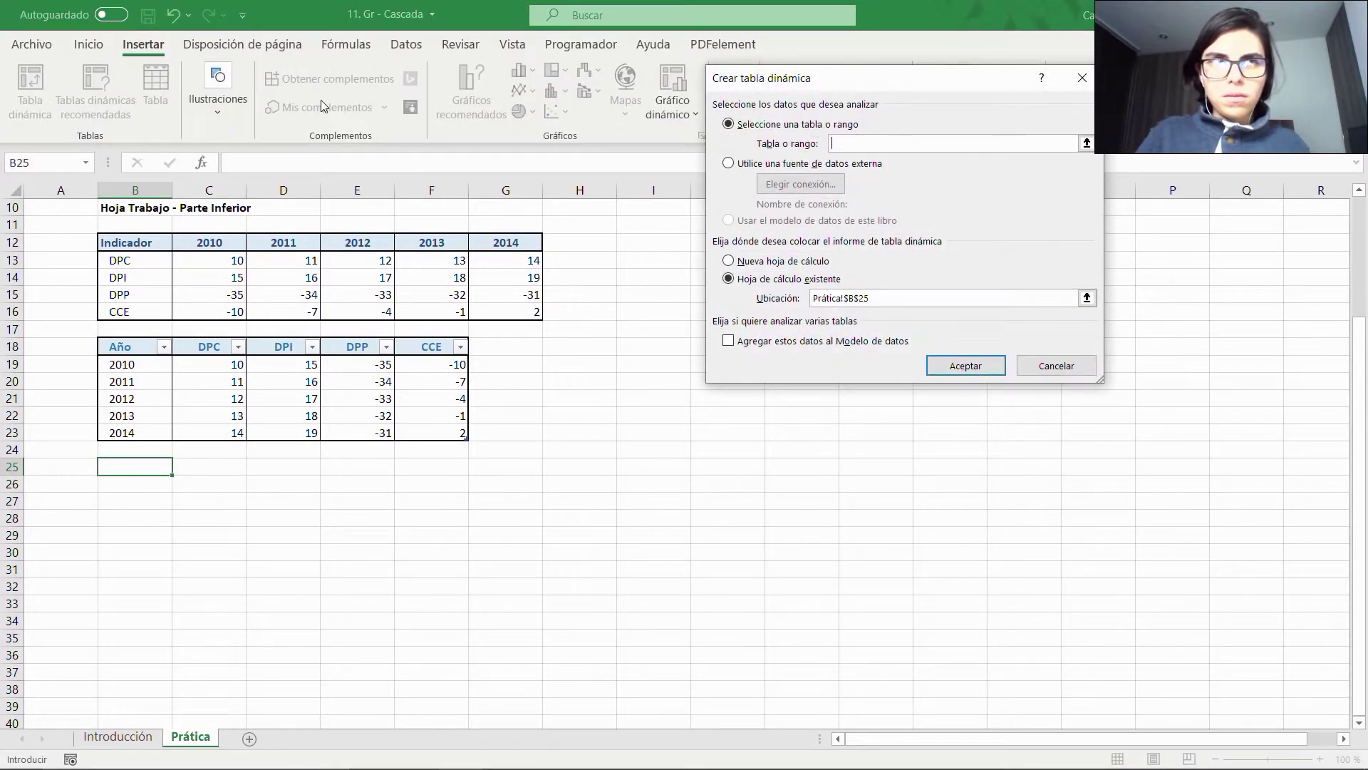
pyautogui.press('Return')
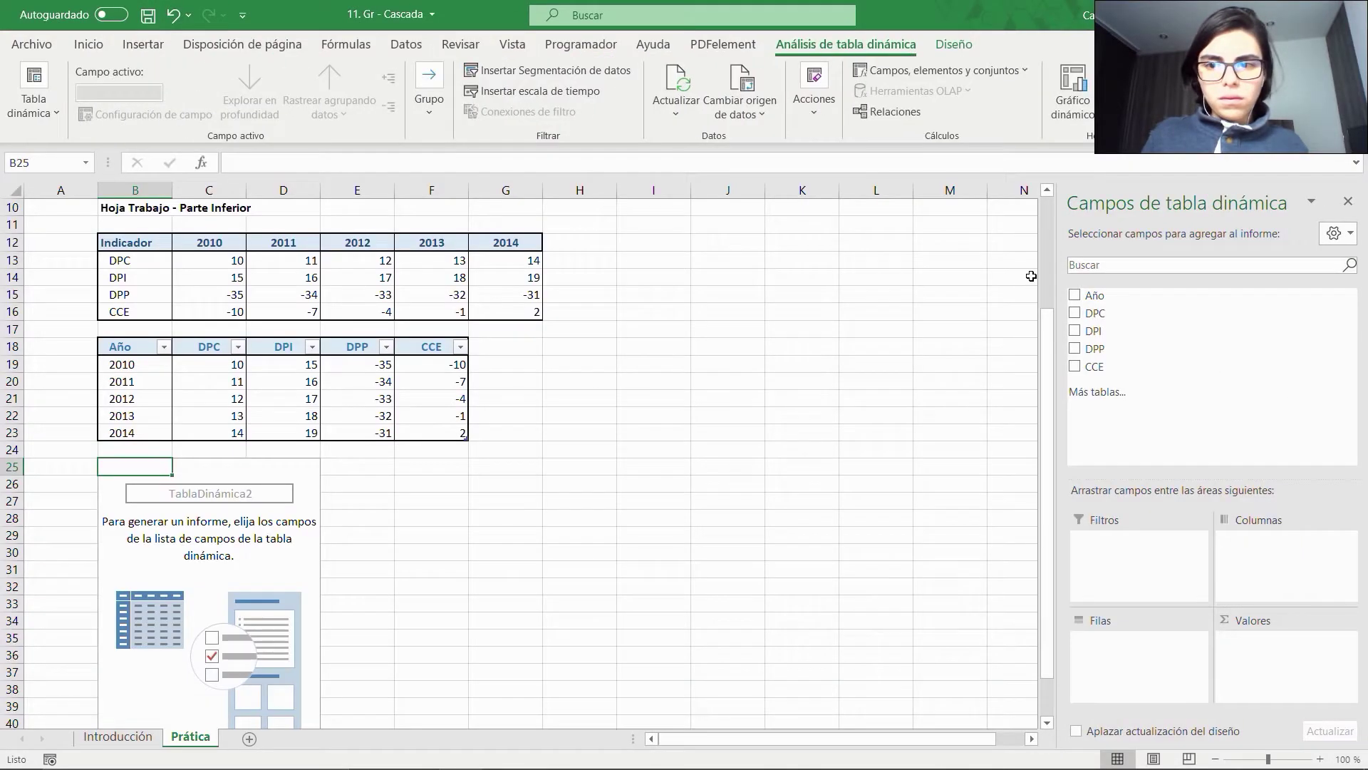
# Place Año in the pivot table's rows and add DPC, DPI, DPP and CCE as summed values.
pyautogui.moveTo(1094, 295); pyautogui.dragTo(1155, 680)
pyautogui.click(1091, 314)
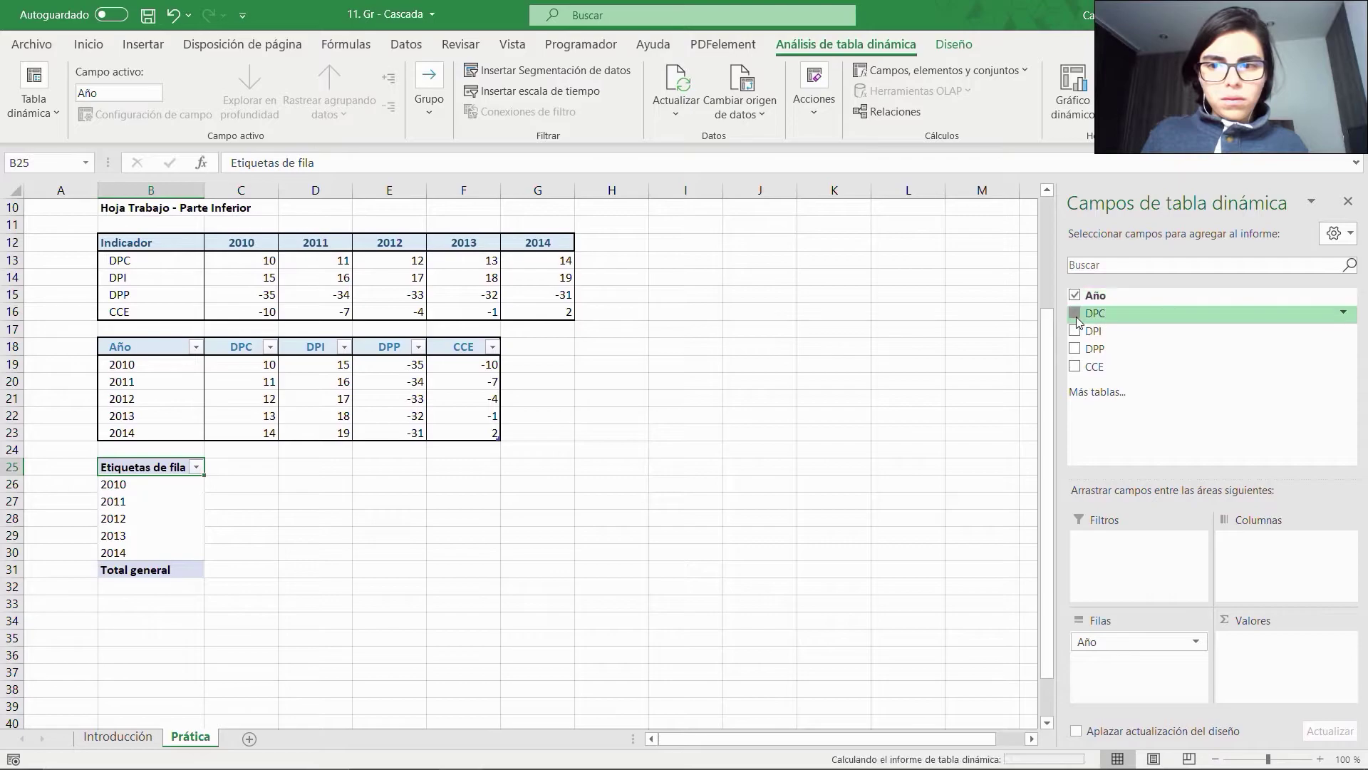
pyautogui.click(1101, 331)
pyautogui.click(1119, 349)
pyautogui.click(1140, 367)
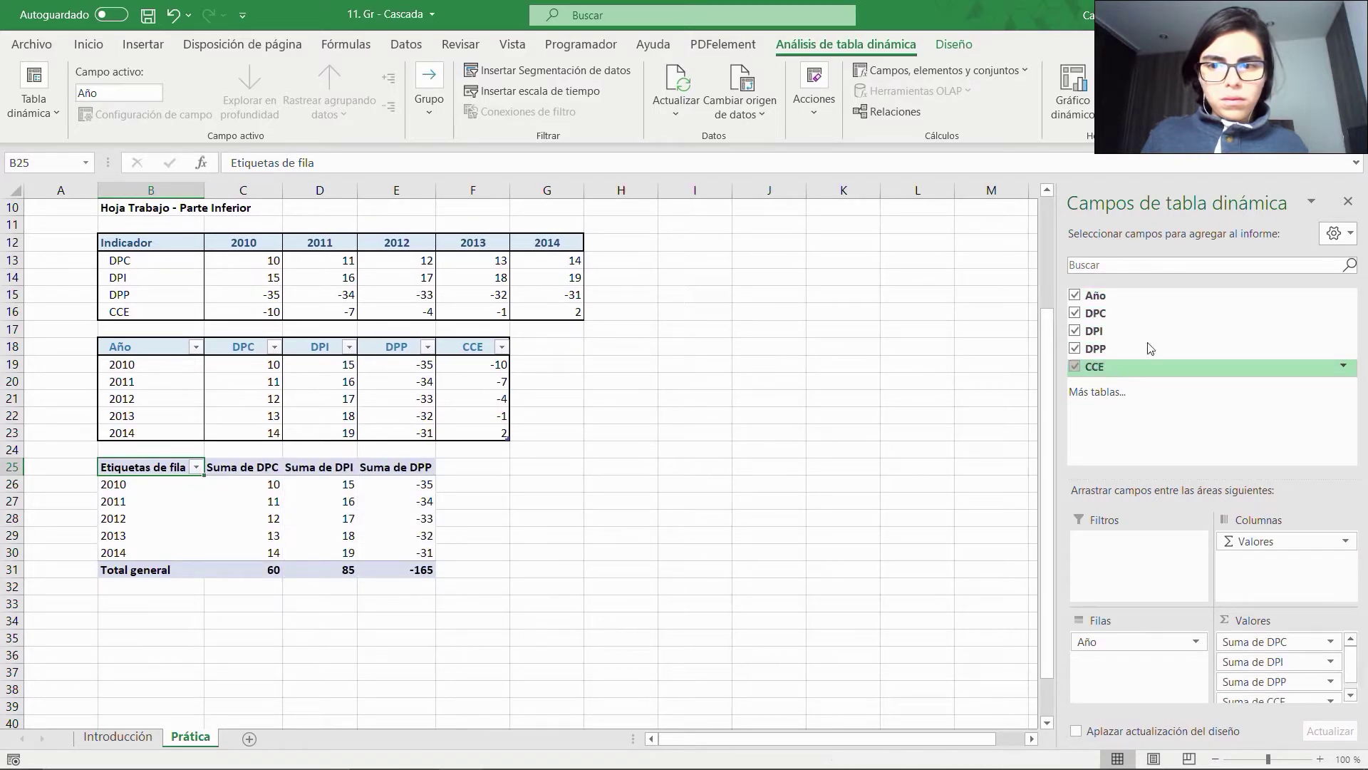
pyautogui.click(1343, 203)
# Indent the pivot table's year labels in B26:B30.
pyautogui.click(165, 482)
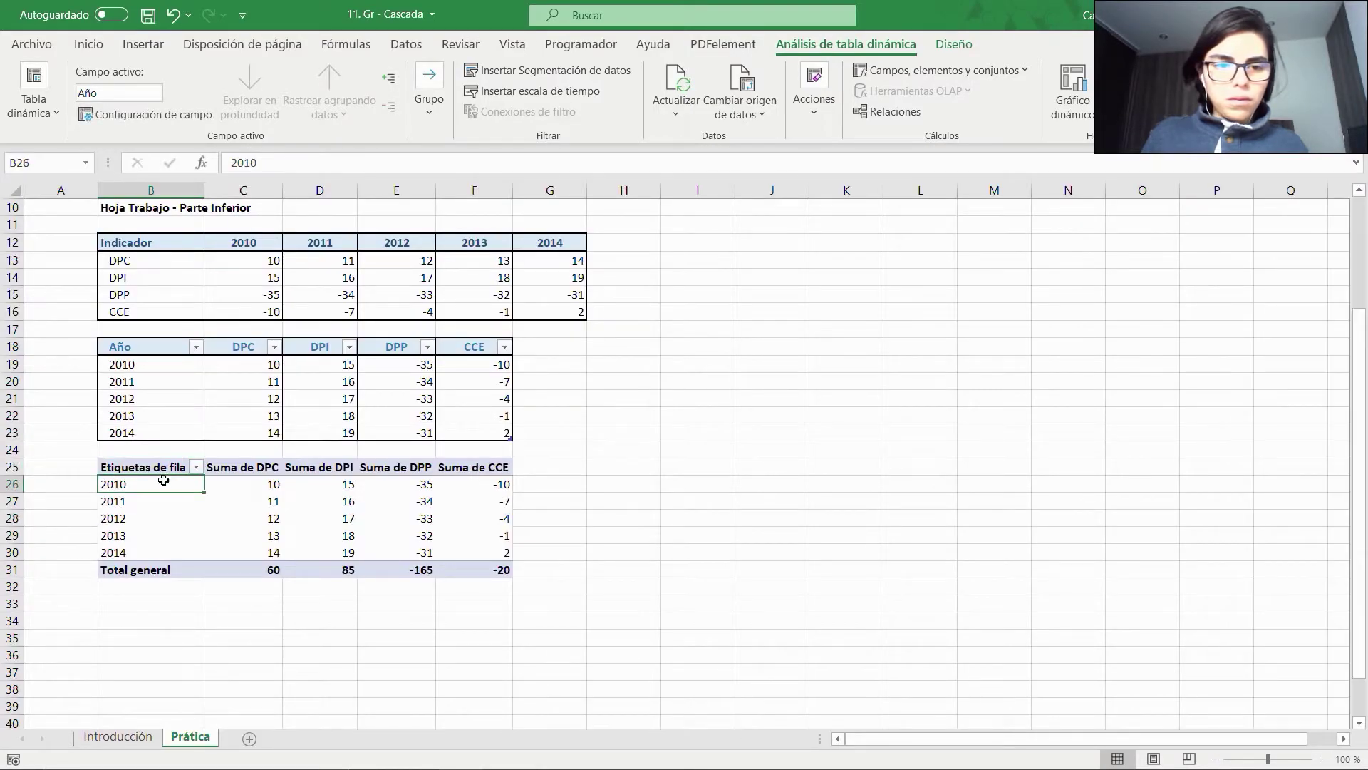
pyautogui.hotkey('ctrl', 'shift', 'Down')
pyautogui.hotkey('shift', 'Up')
pyautogui.press('alt')
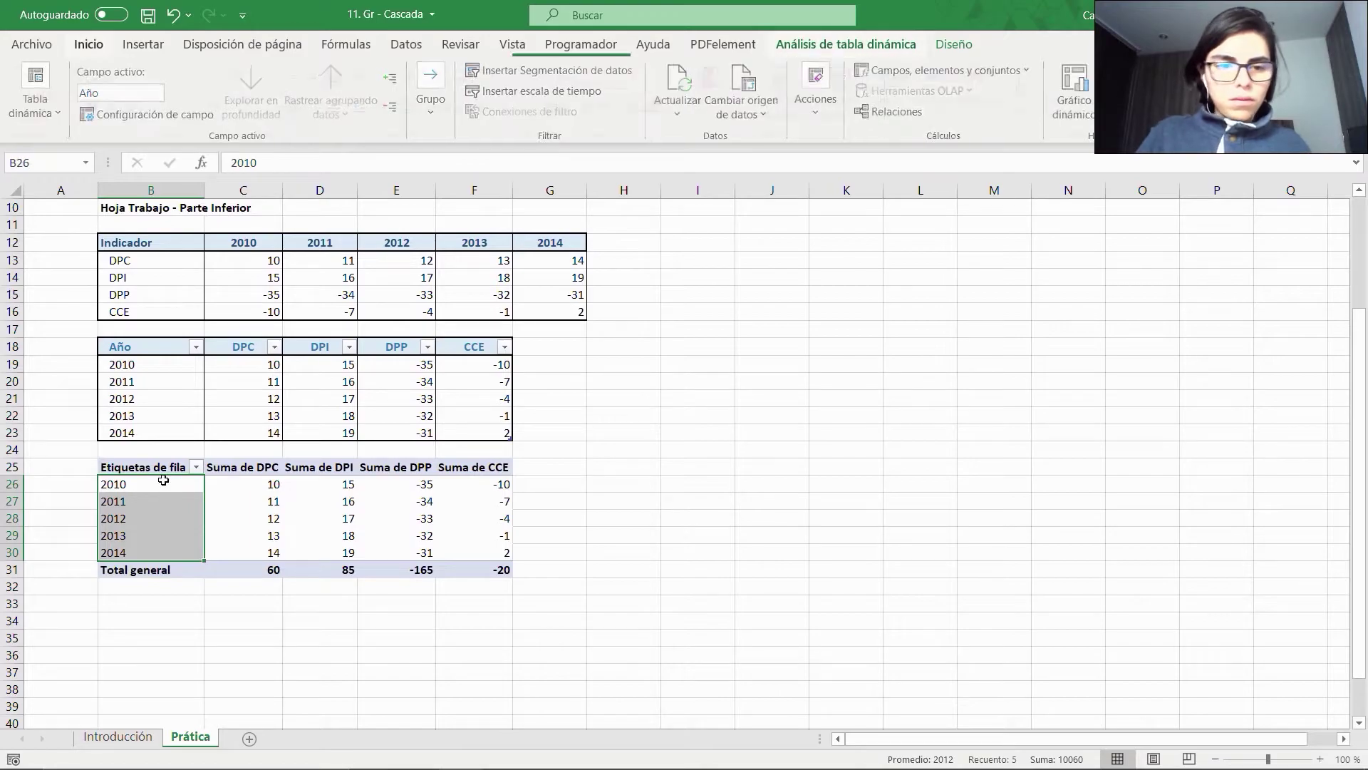
pyautogui.press('o')
pyautogui.press('6')
pyautogui.press('Right')
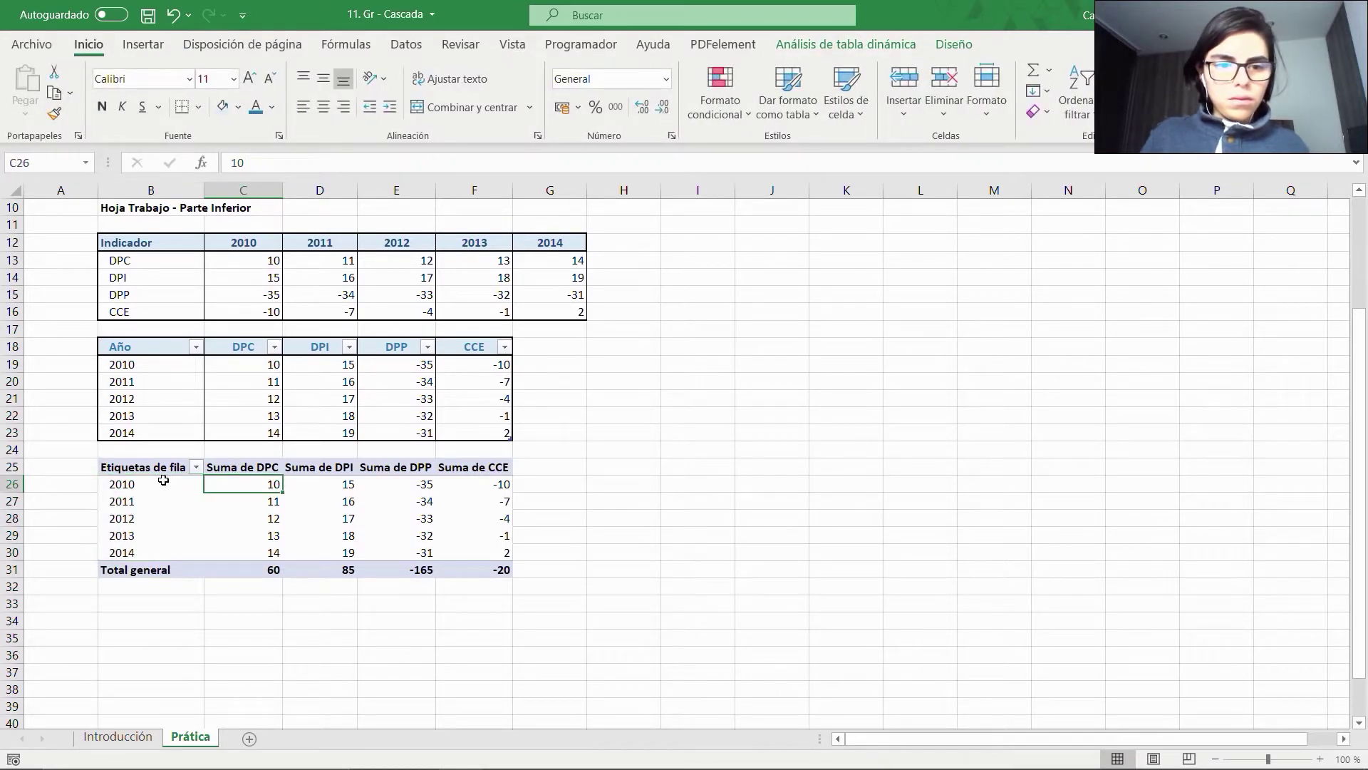
# Insert an Año slicer for the pivot table and place it beside the table, starting at G26.
pyautogui.hotkey('ctrl', 'Right')
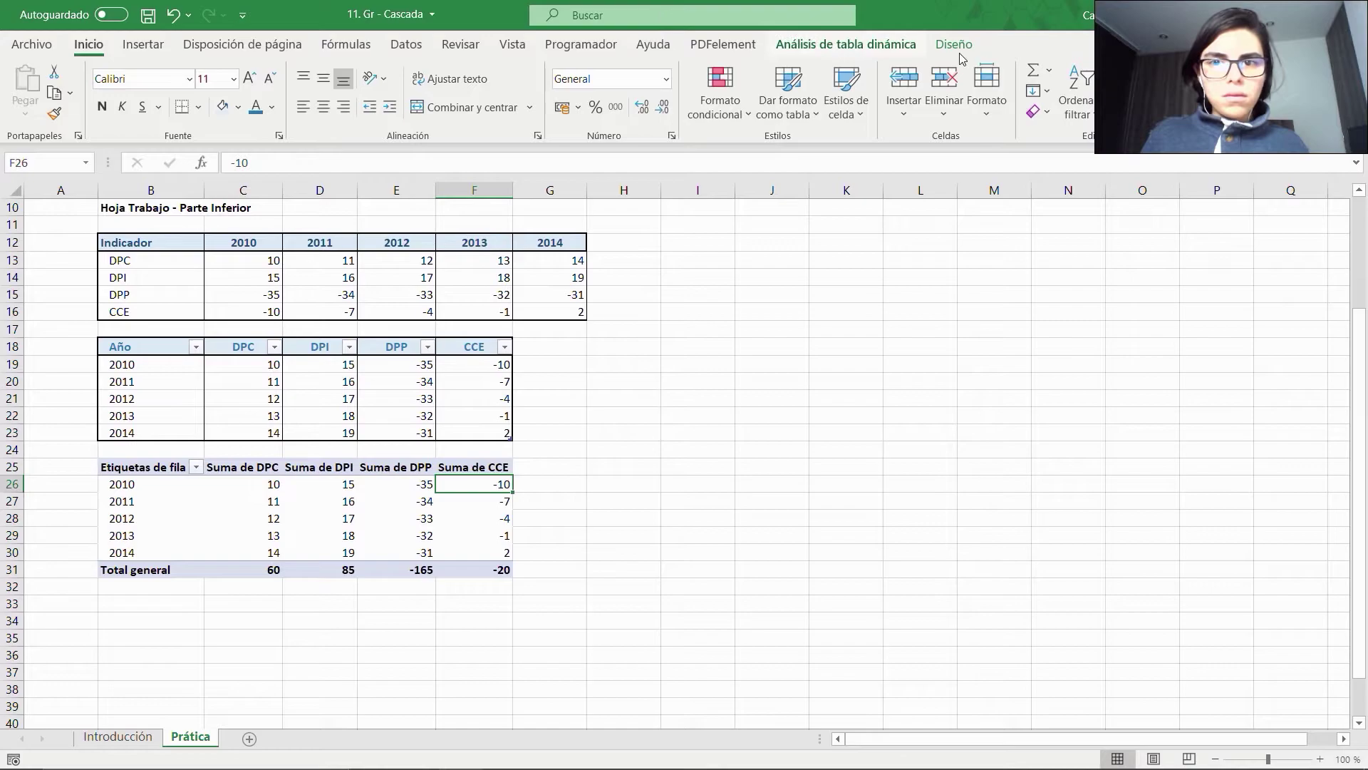
pyautogui.click(846, 45)
pyautogui.click(548, 70)
pyautogui.click(812, 108)
pyautogui.click(909, 435)
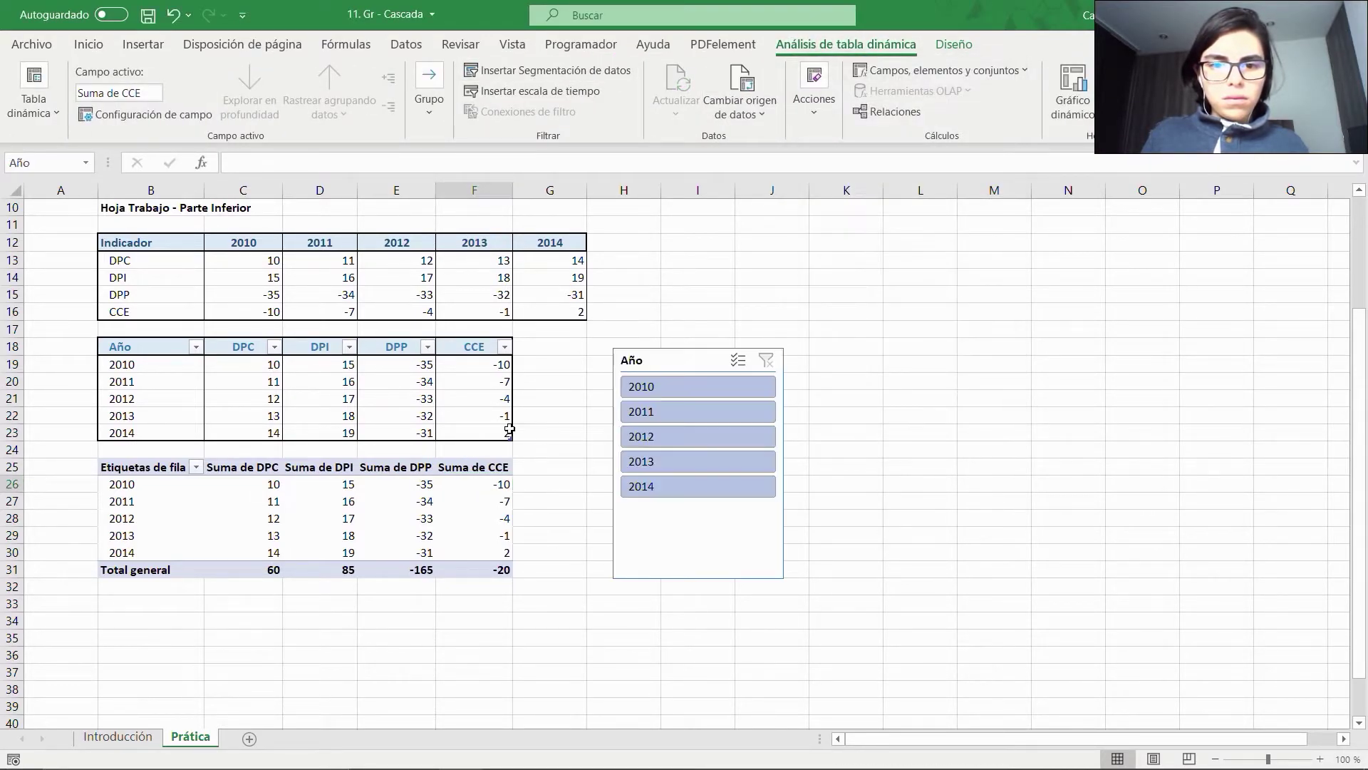
pyautogui.moveTo(660, 368); pyautogui.dragTo(558, 500)
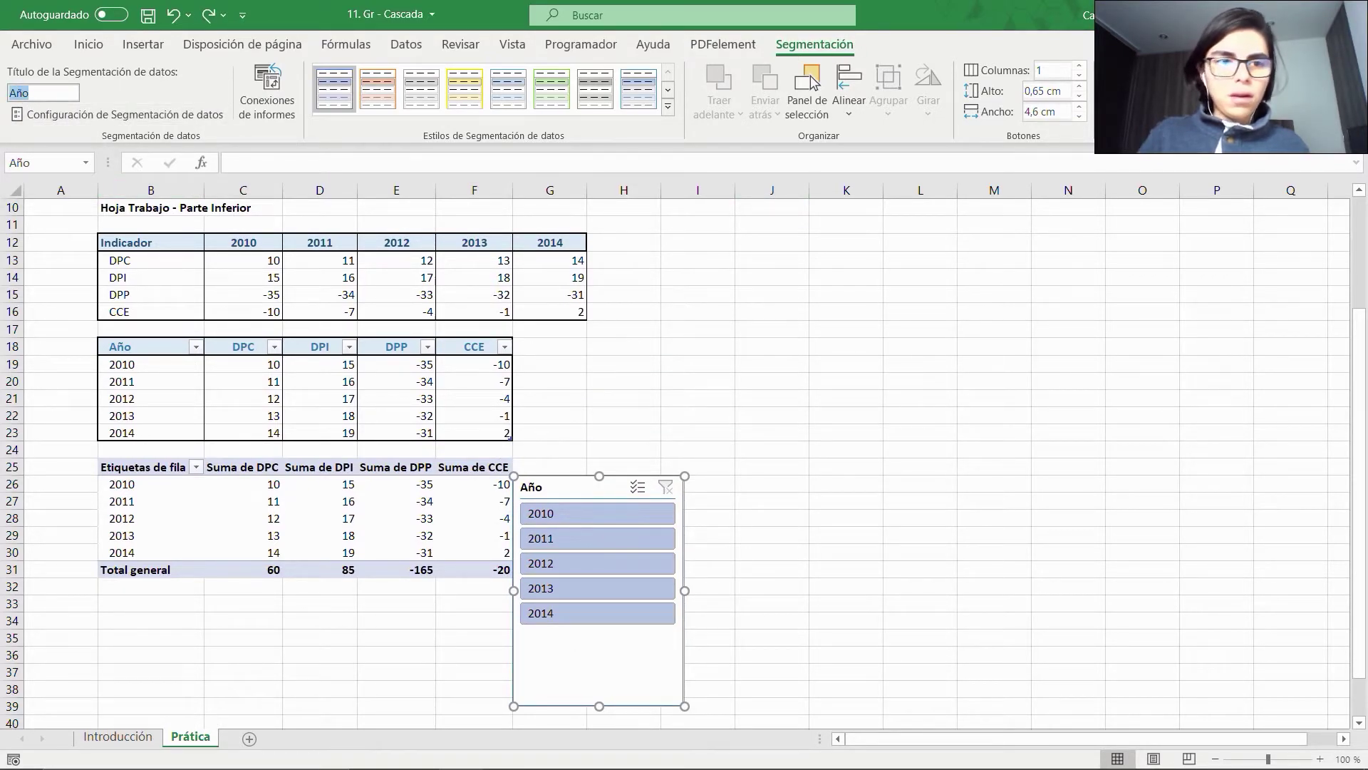
# Clear the slicer's title and resize it to the width of column G, tall enough for all five years.
pyautogui.click(547, 397)
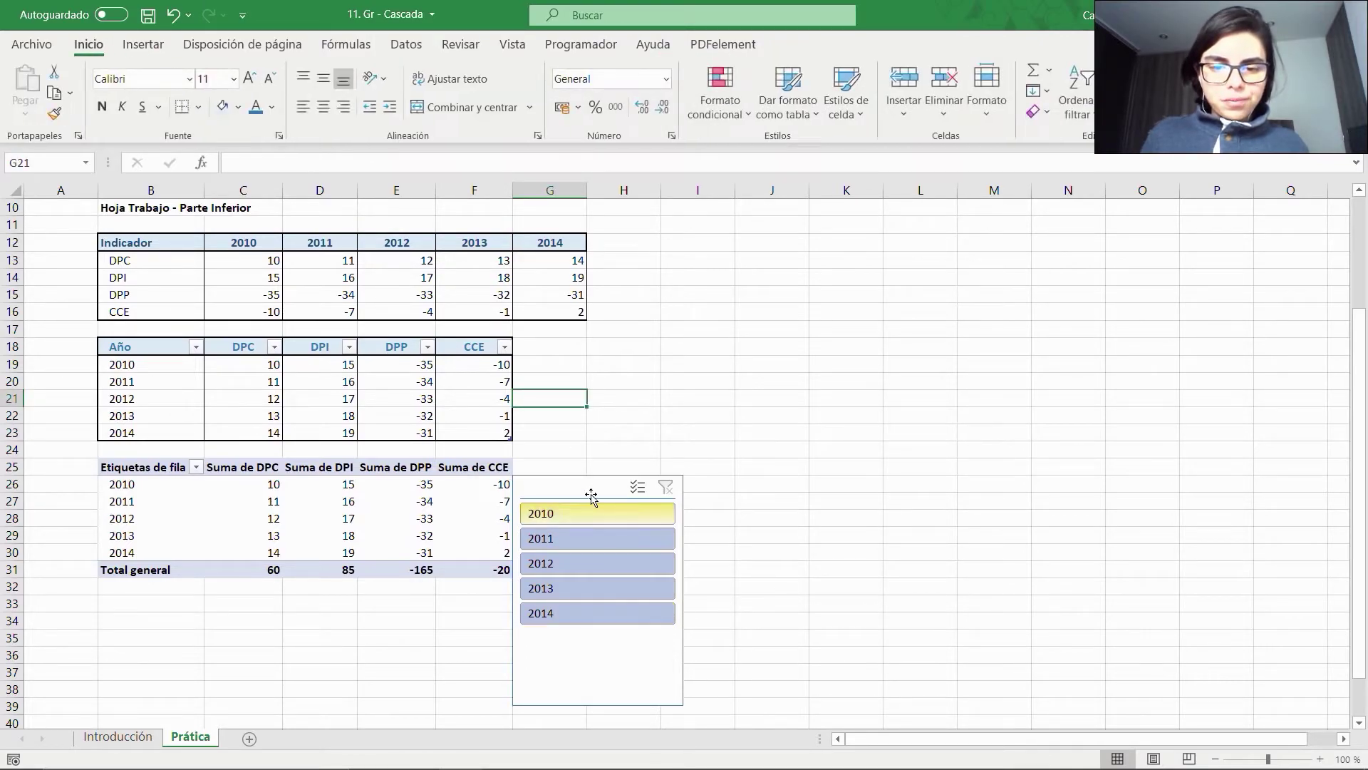
pyautogui.click(606, 662)
pyautogui.moveTo(686, 591); pyautogui.dragTo(555, 630)
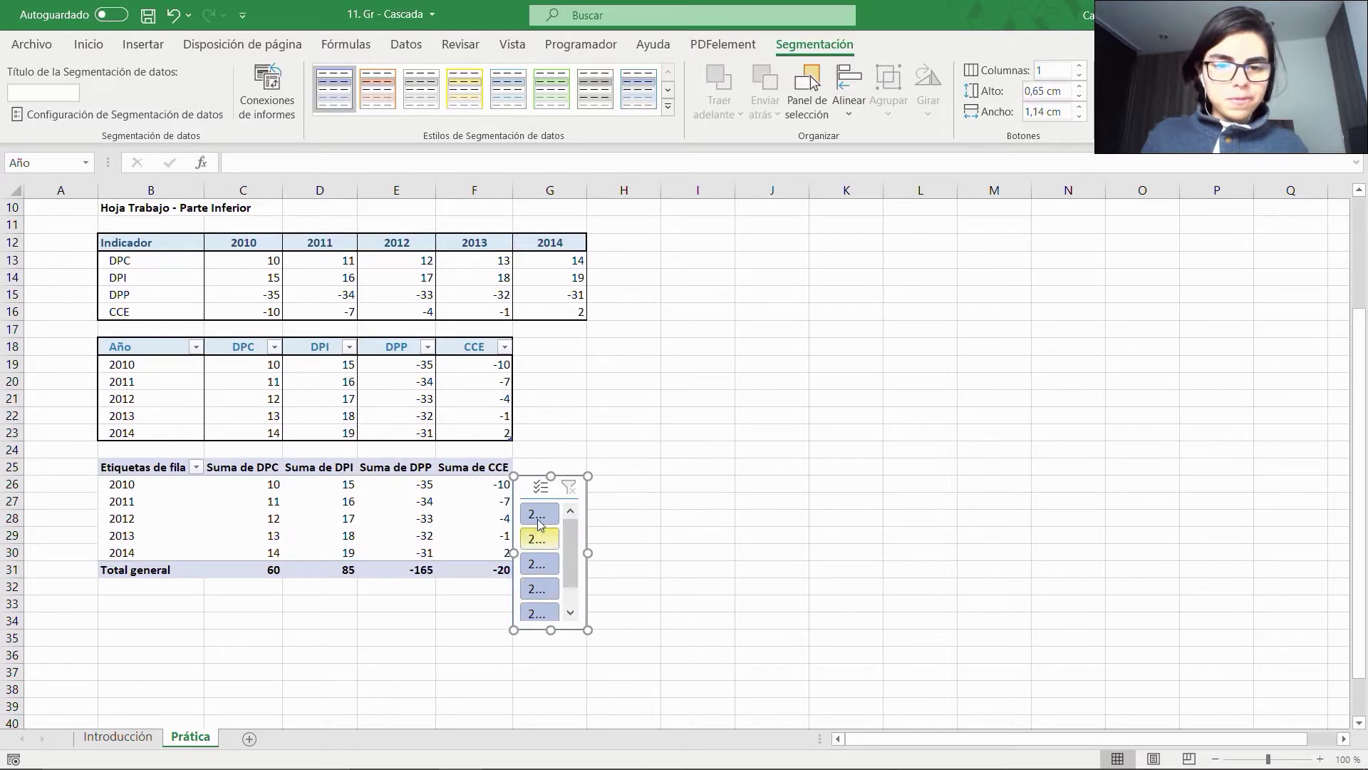
pyautogui.click(552, 636)
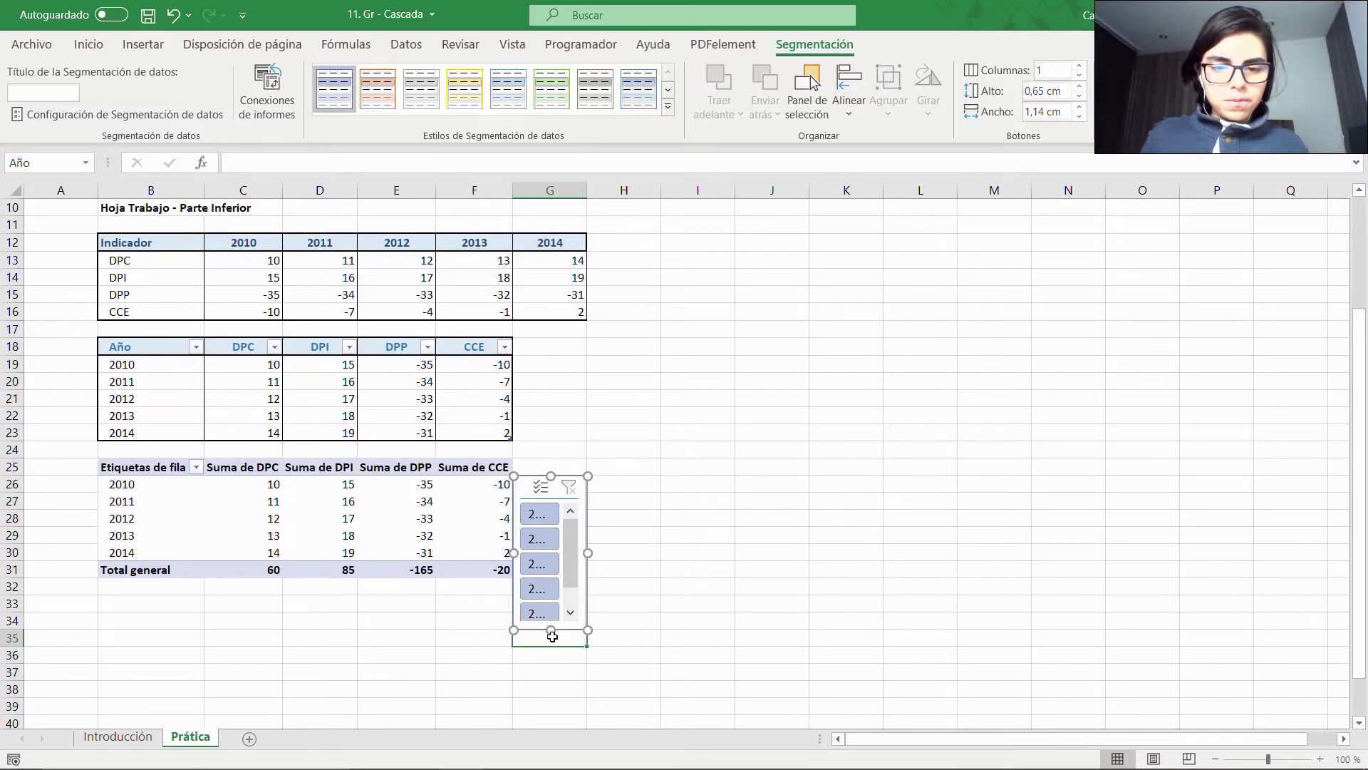
pyautogui.keyDown('alt'); pyautogui.click(552, 634); pyautogui.keyUp('alt')
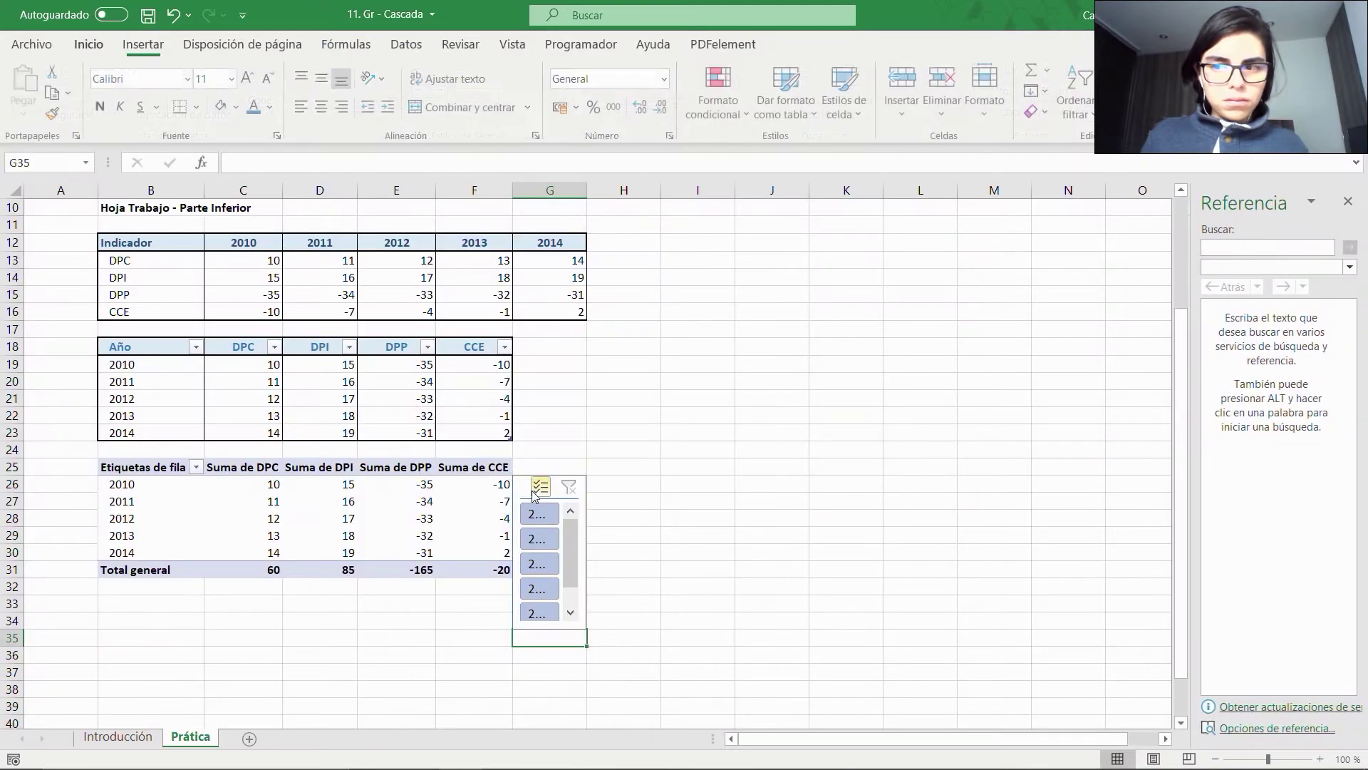
pyautogui.click(1347, 205)
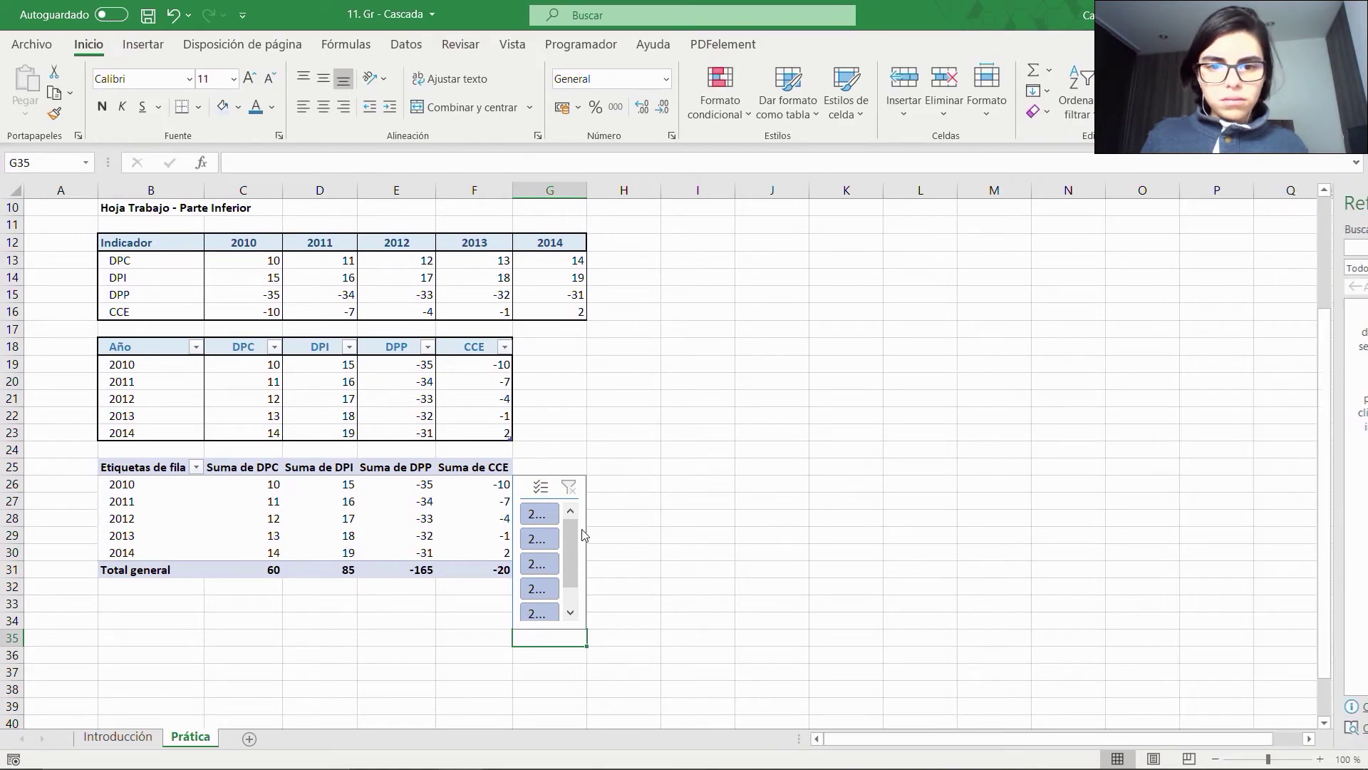
pyautogui.click(516, 483)
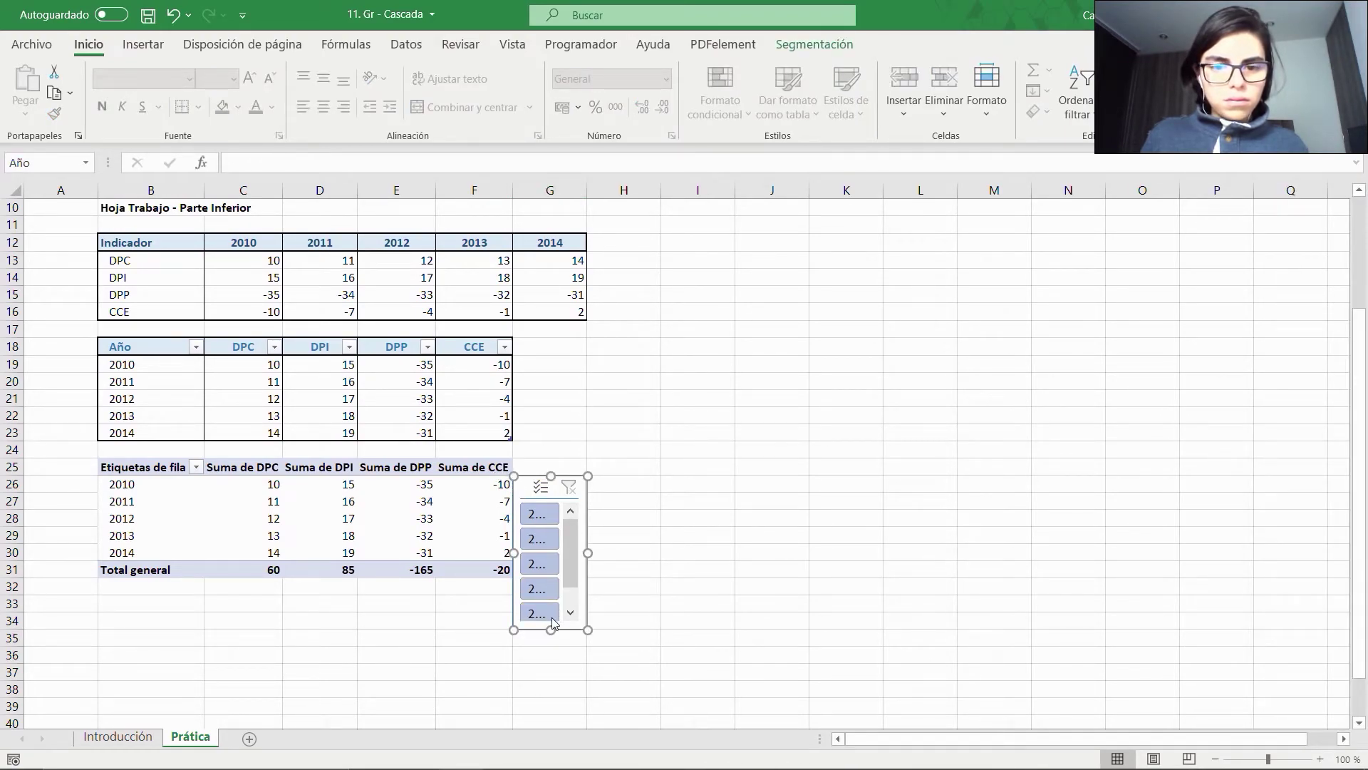
pyautogui.moveTo(550, 630); pyautogui.dragTo(549, 645)
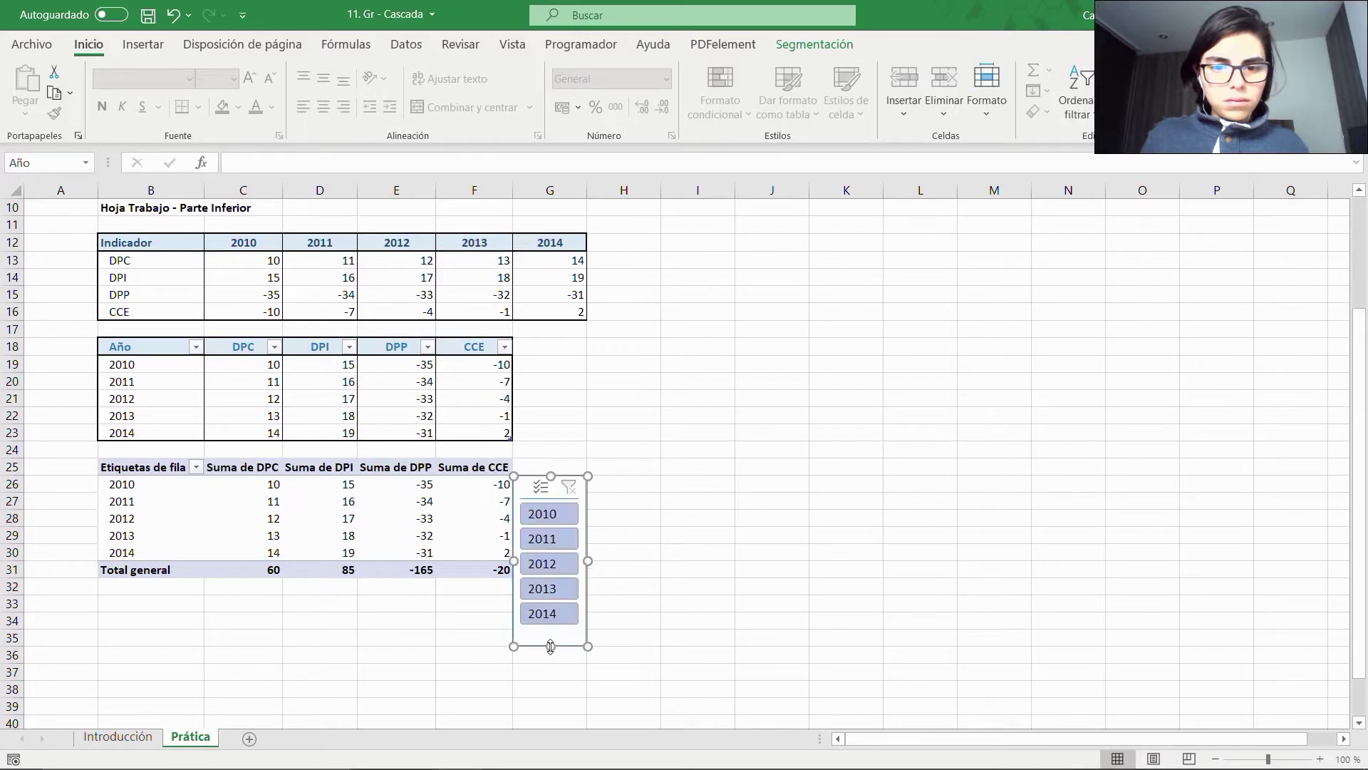
pyautogui.click(292, 607)
pyautogui.press('Left')
pyautogui.press('Left')
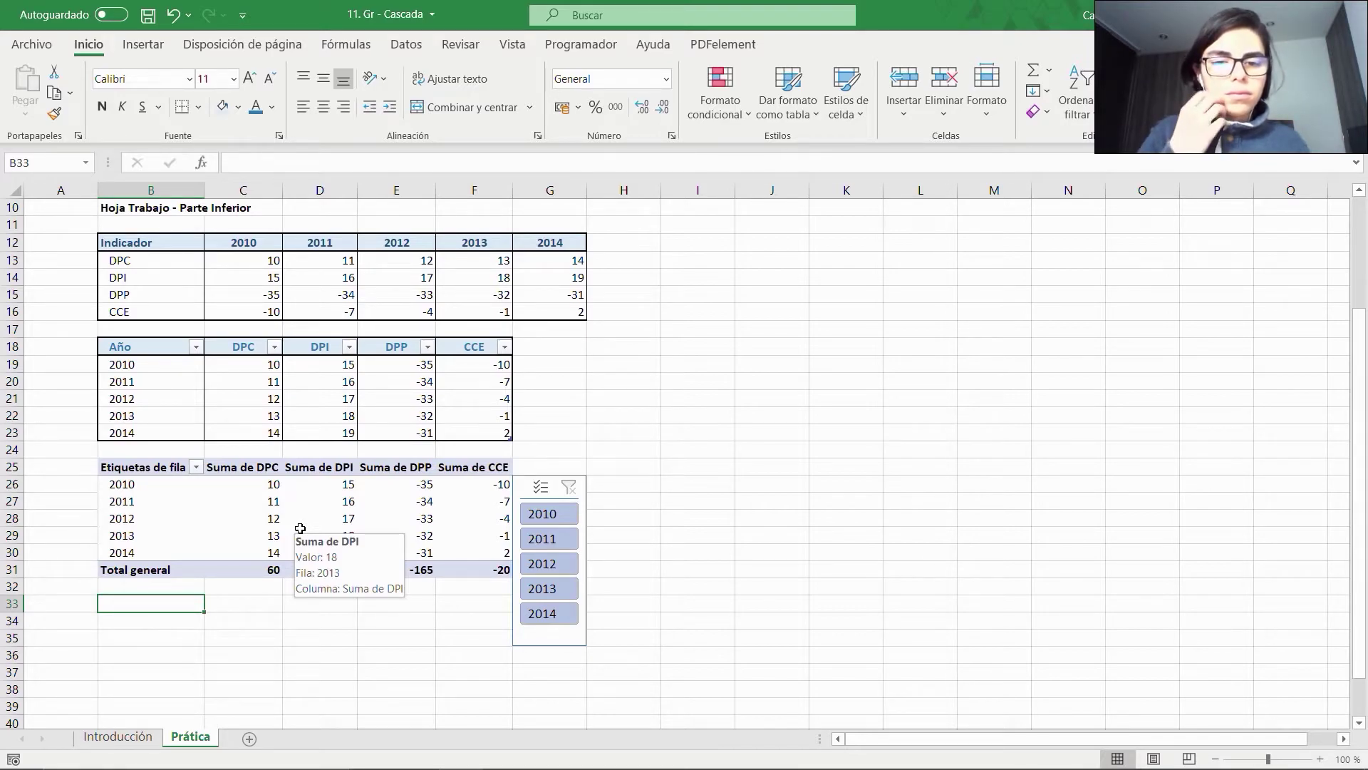
# Try to insert a Cascada chart directly from the pivot table.
pyautogui.click(300, 529)
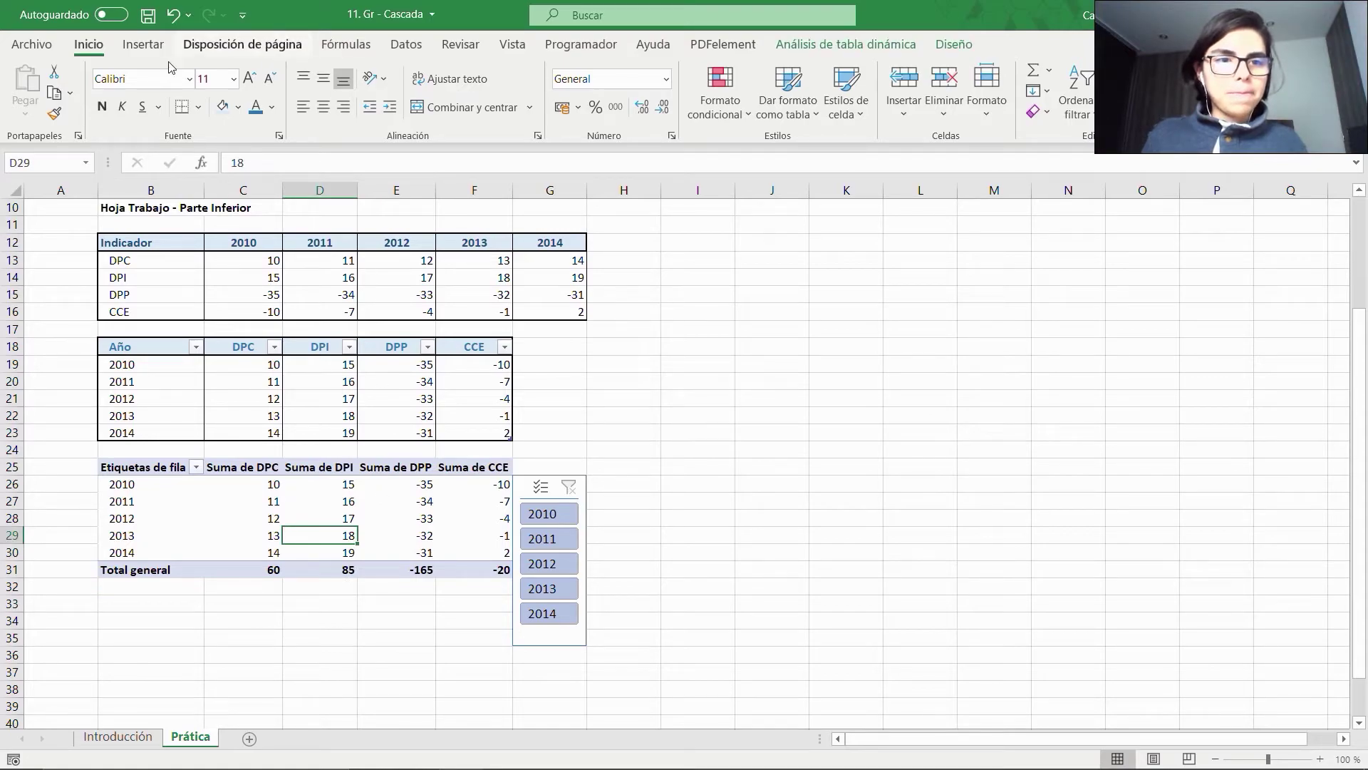
pyautogui.click(143, 44)
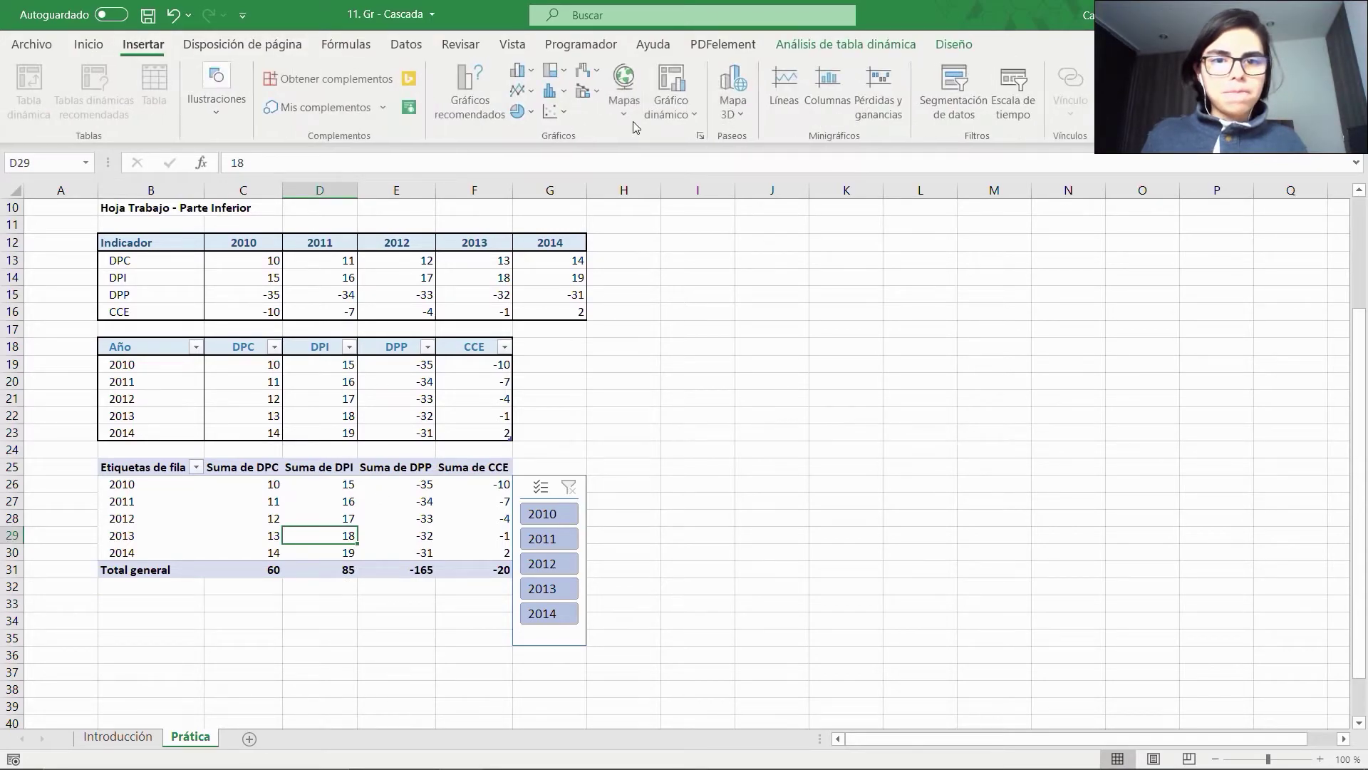
pyautogui.click(487, 113)
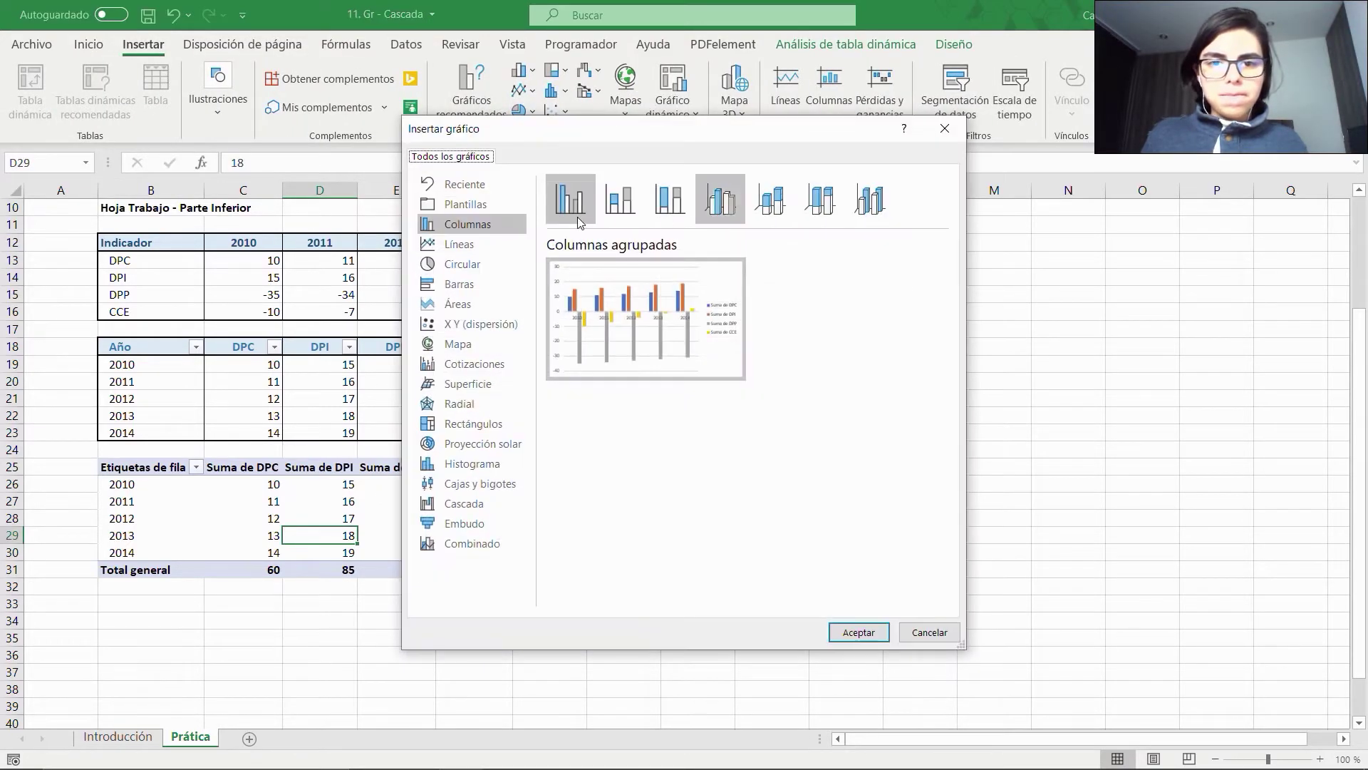
pyautogui.click(471, 504)
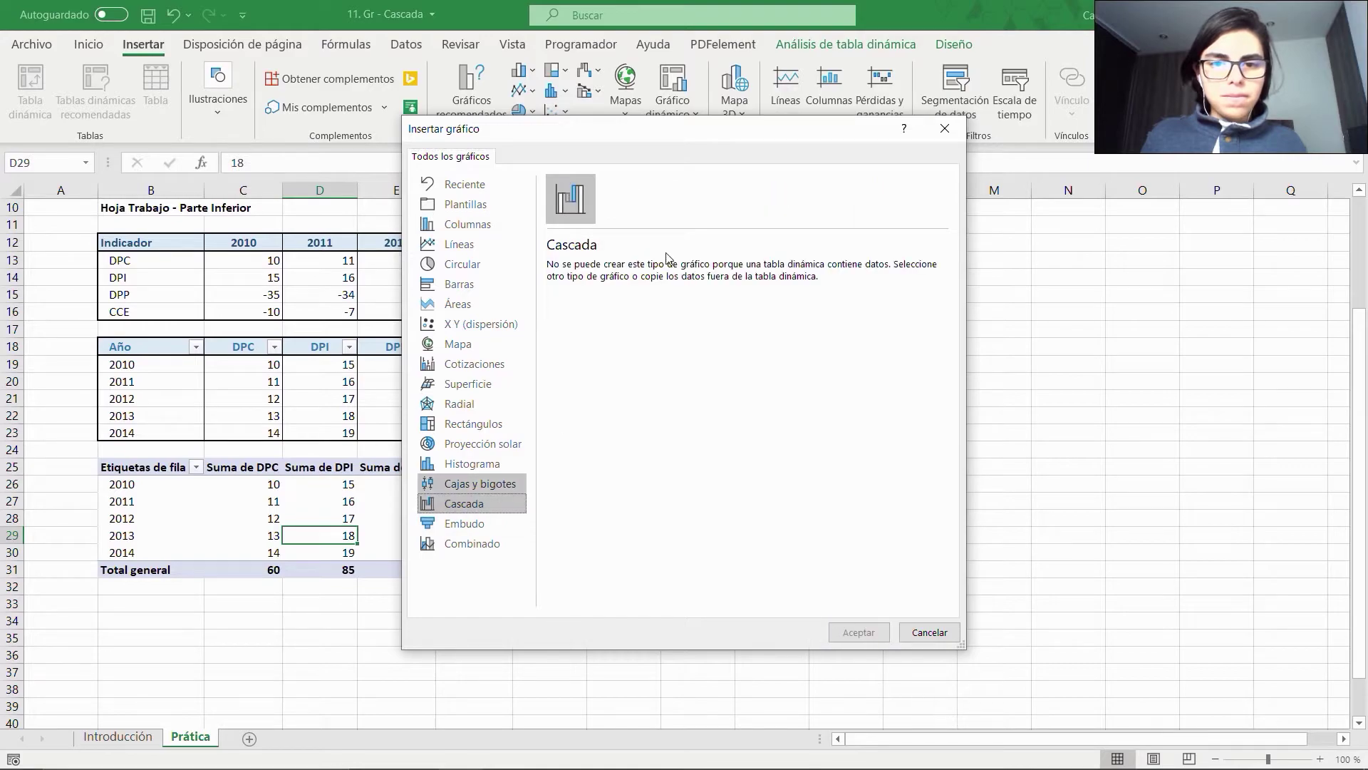
pyautogui.click(941, 639)
# Set up a bordered table in B33:F38 with the headers Año, DPC, DPI, DPP and CCE.
pyautogui.moveTo(133, 463); pyautogui.dragTo(463, 567)
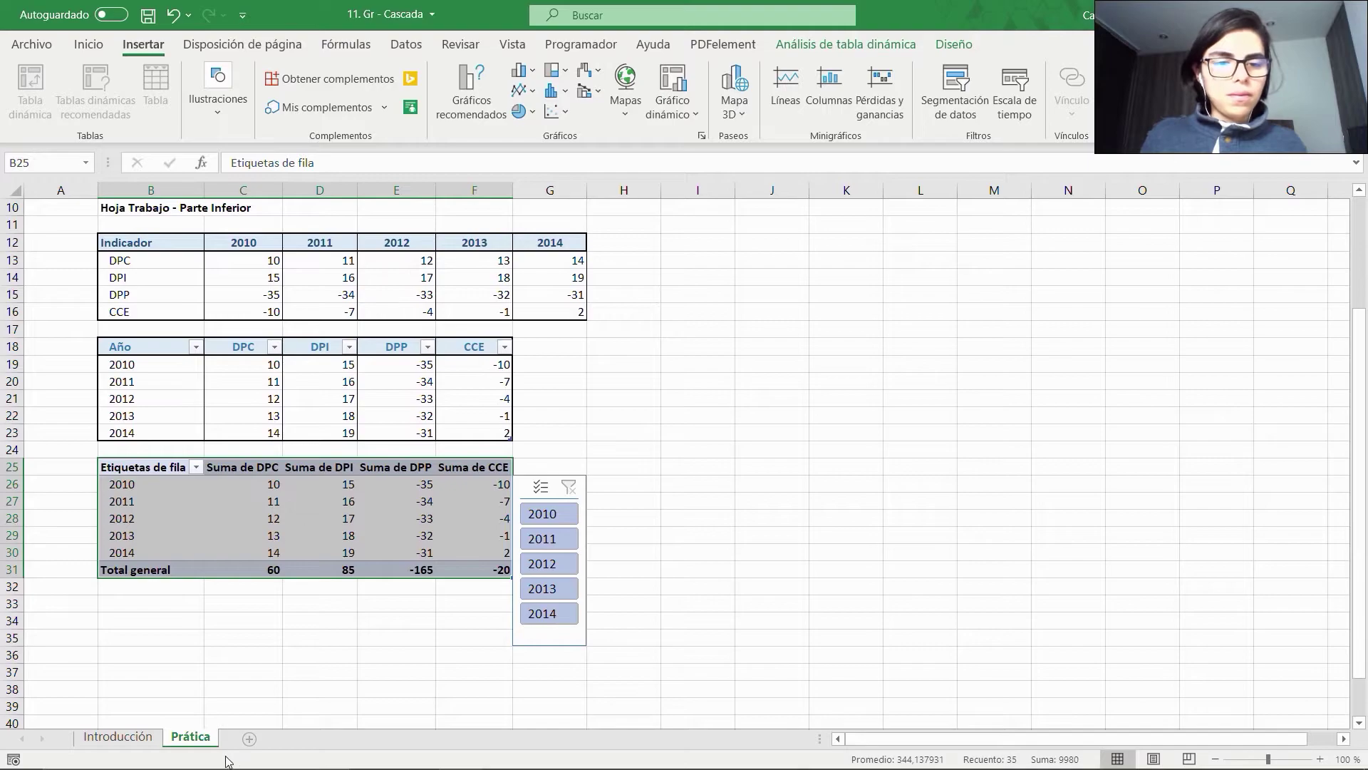
pyautogui.click(146, 605)
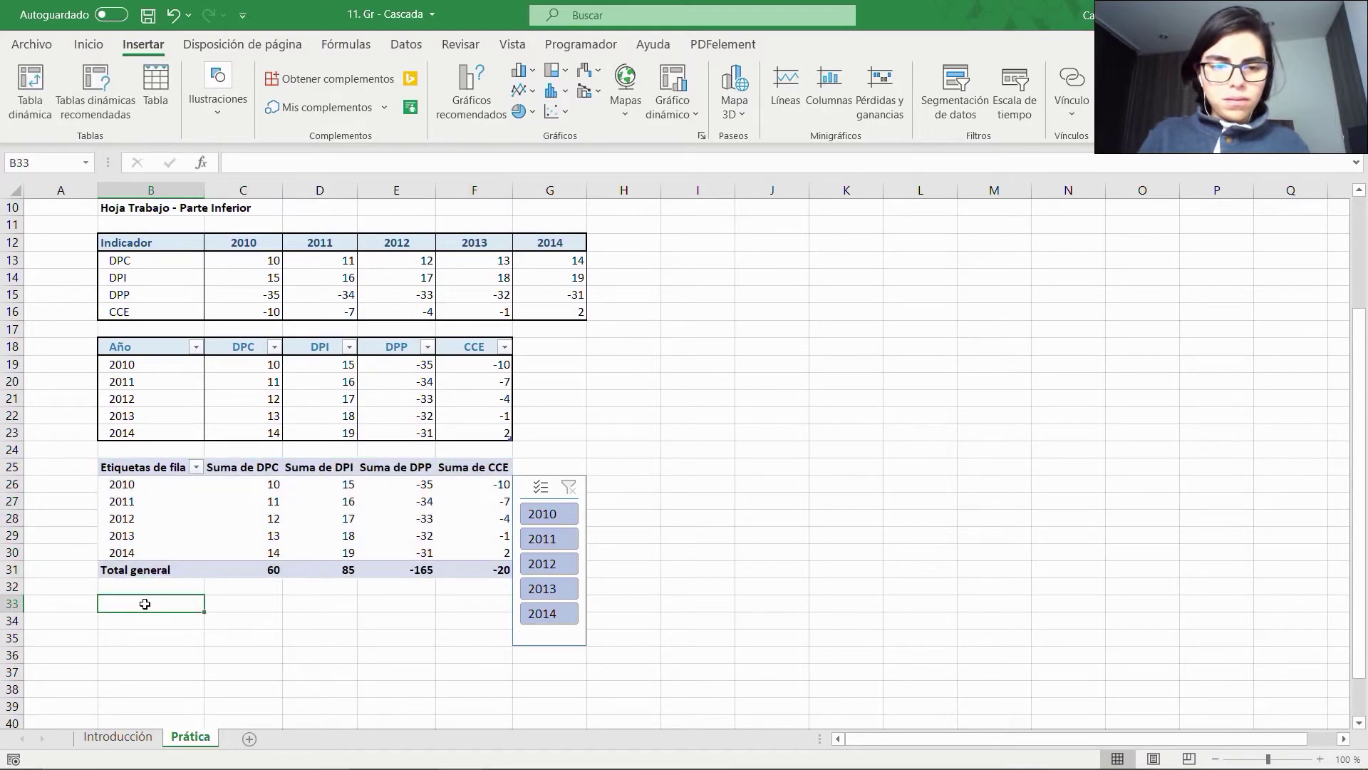
pyautogui.write('Año')
pyautogui.press('Return')
pyautogui.click(145, 604)
pyautogui.press('Return')
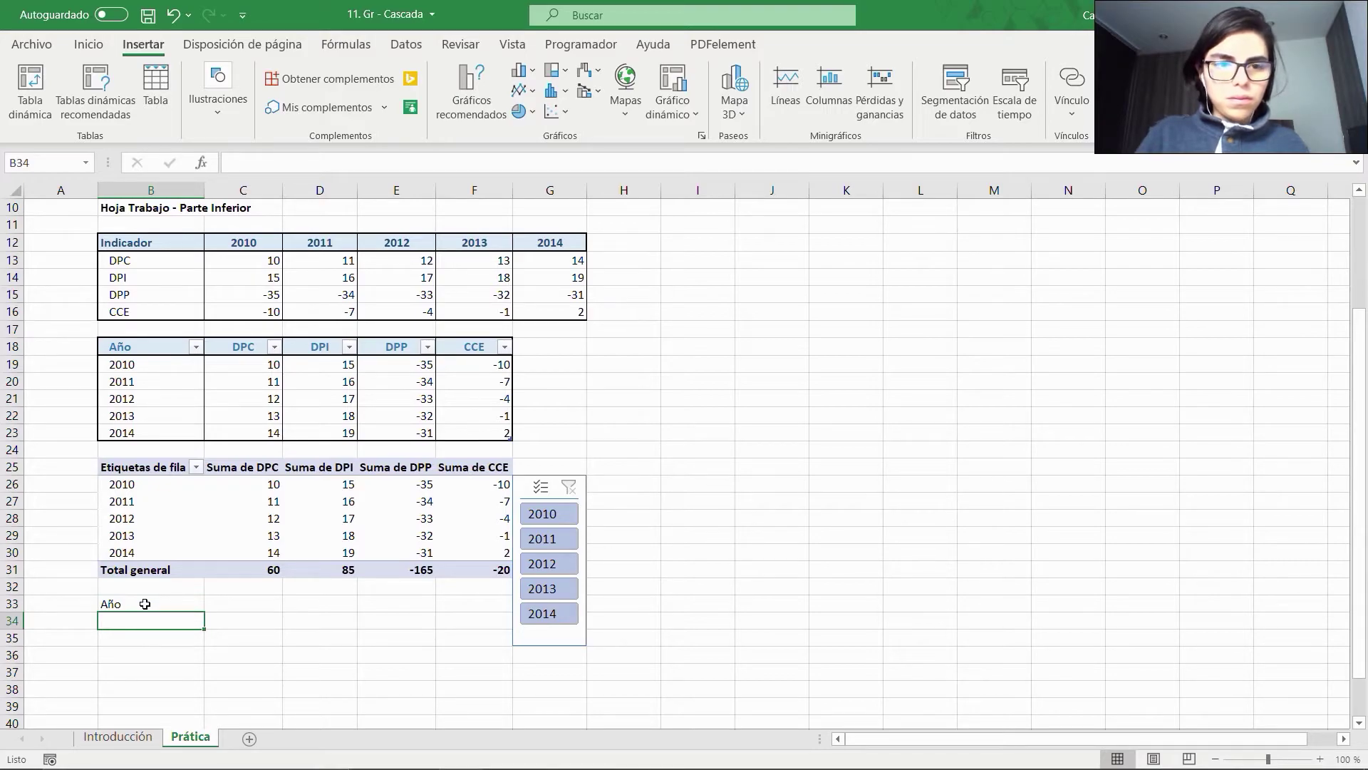
pyautogui.write('=')
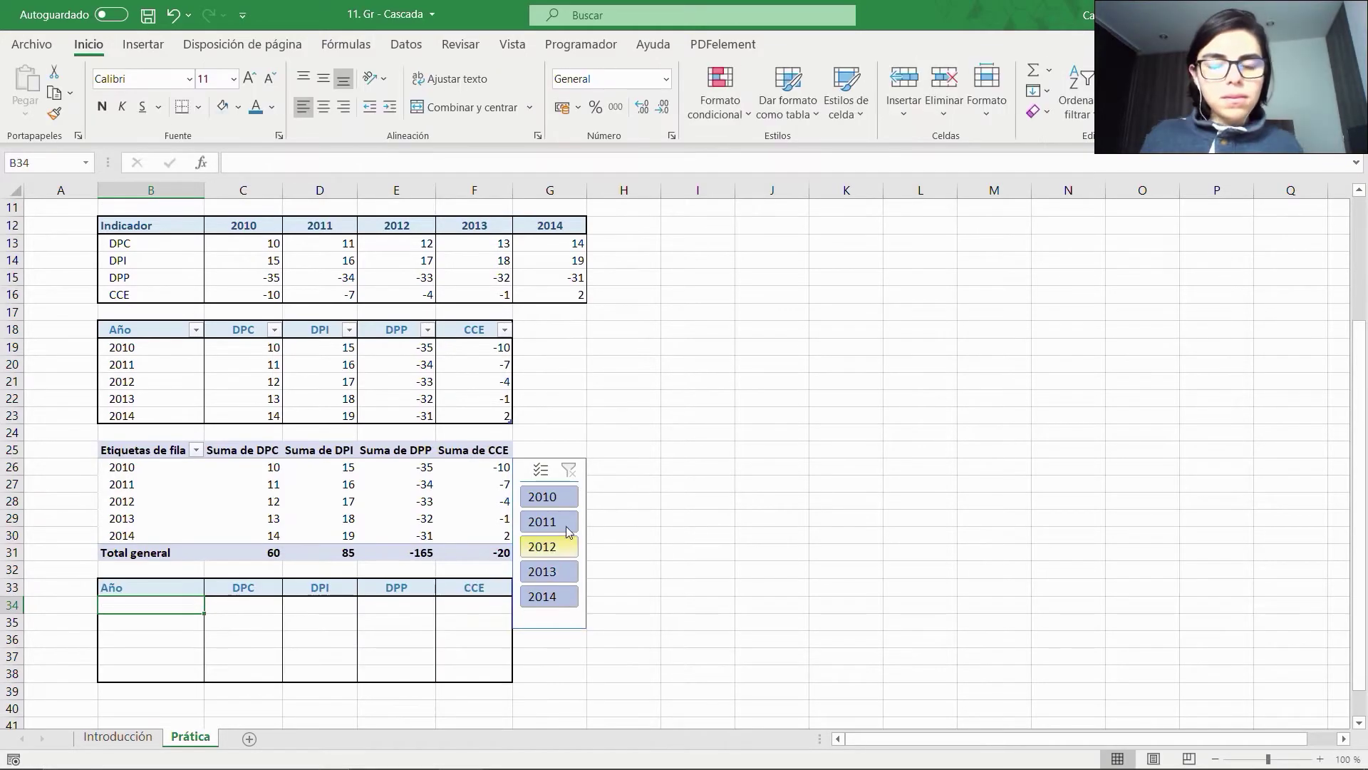
# Test the slicer by filtering the pivot table to 2011 and 2012, and clear the filter.
pyautogui.click(563, 521)
pyautogui.click(563, 548)
pyautogui.click(569, 470)
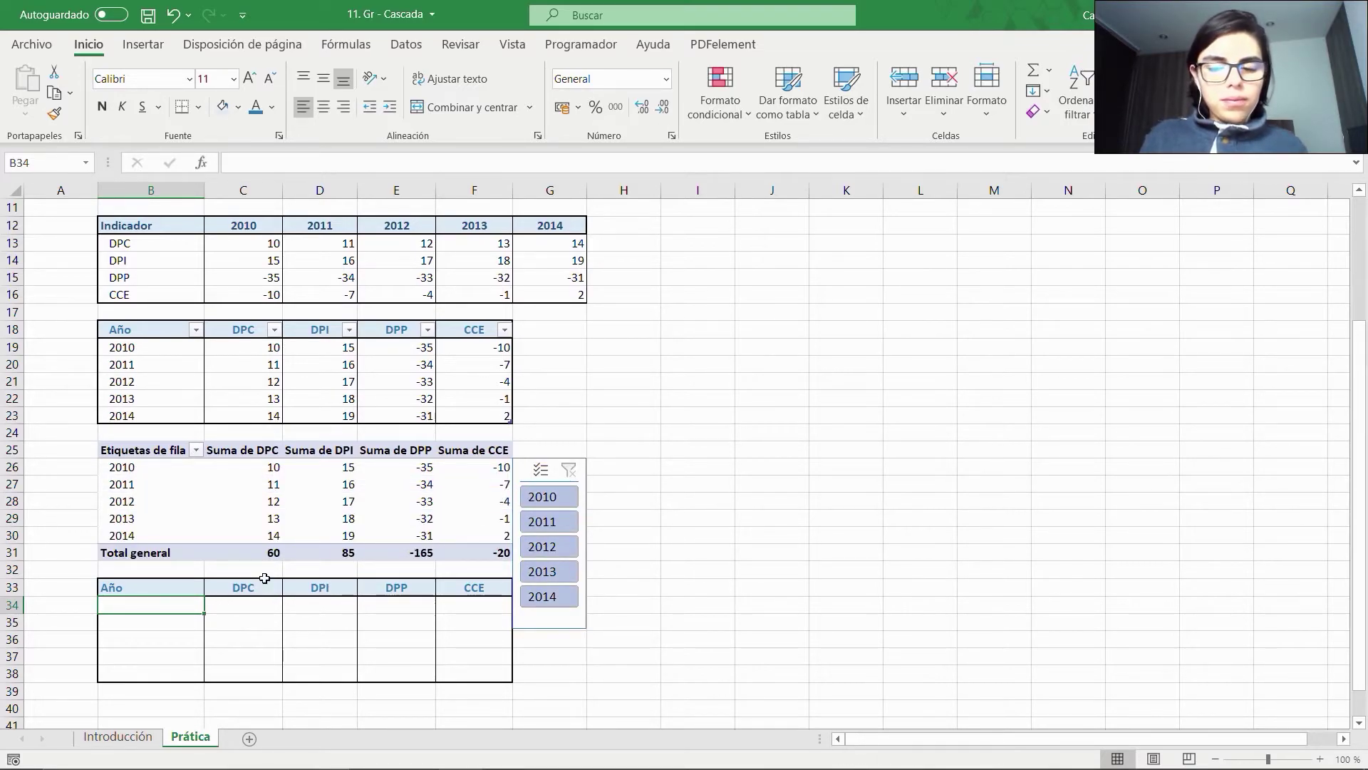
# Link the first year cell of the new table, B34, to the pivot table's label with =B26.
pyautogui.write('=')
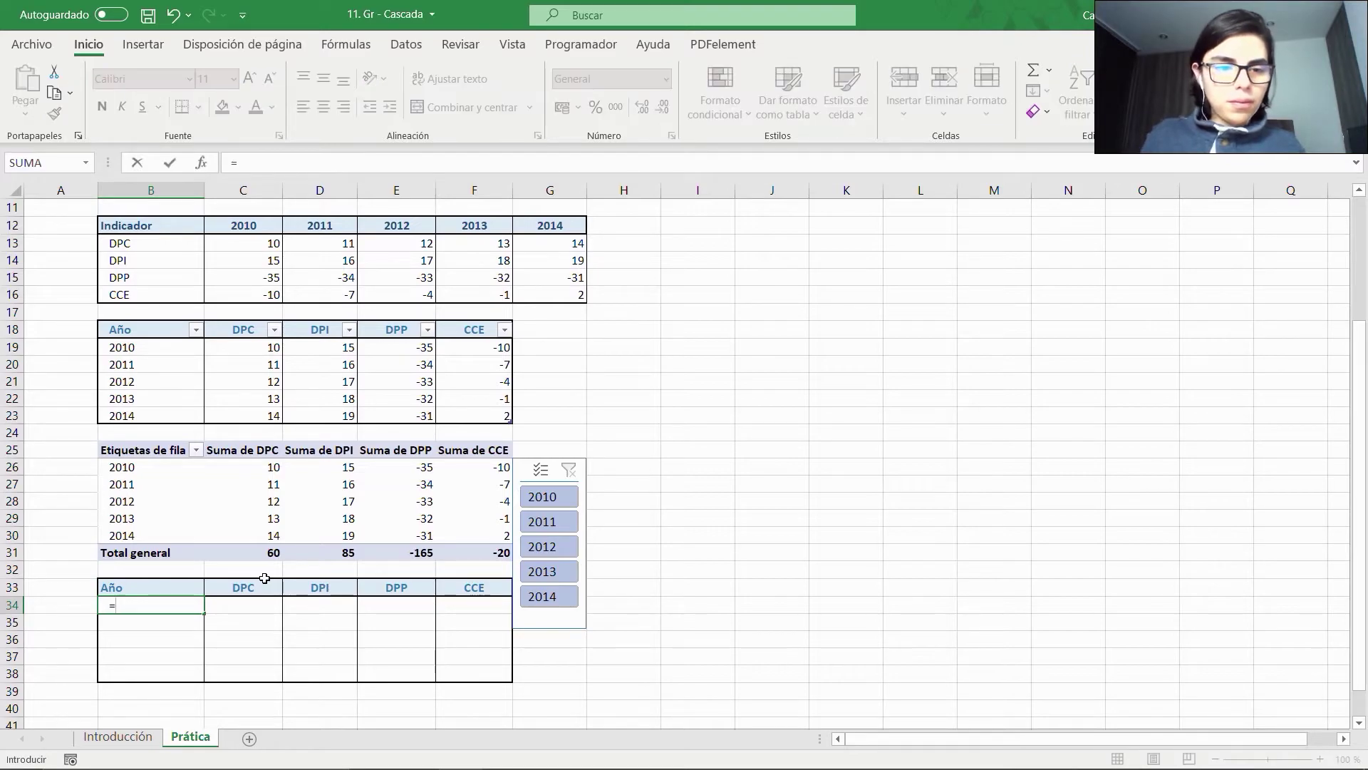
pyautogui.click(137, 464)
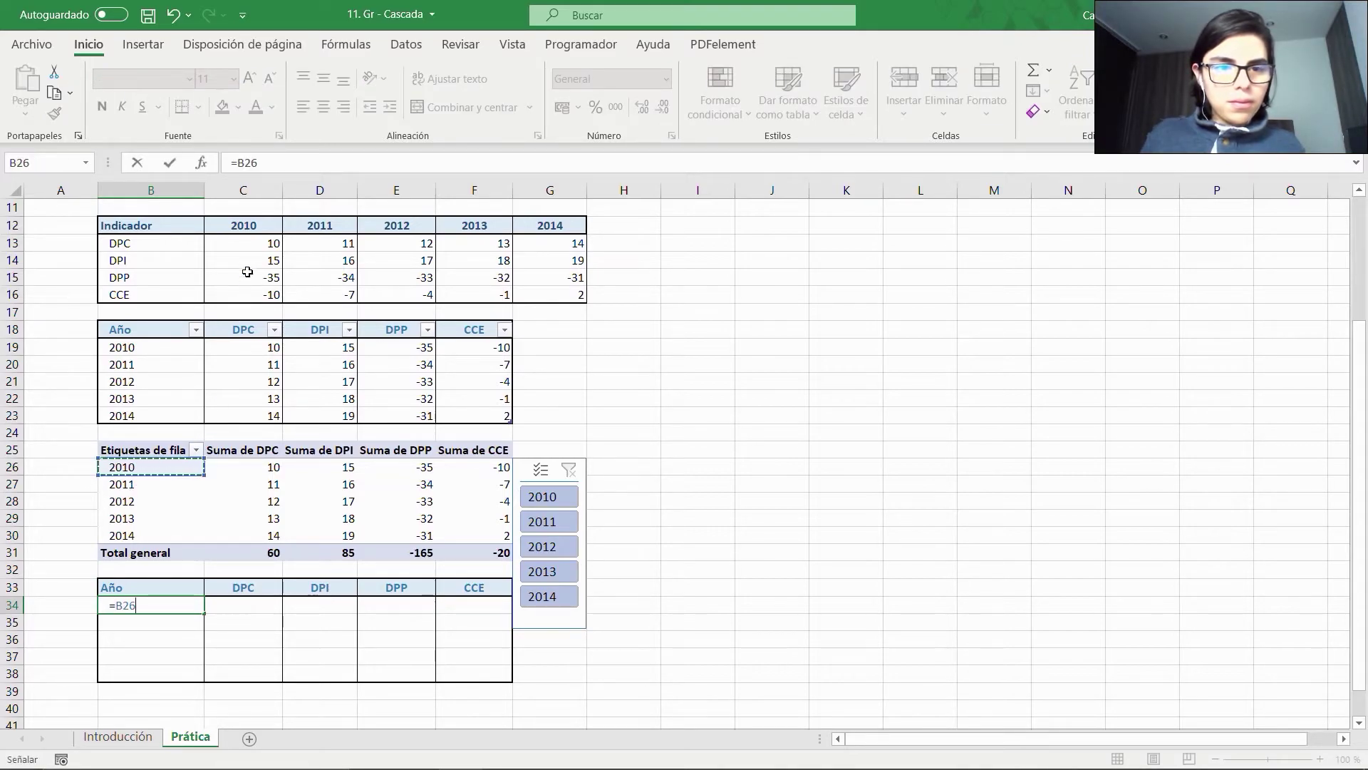
pyautogui.moveTo(253, 166); pyautogui.dragTo(228, 166)
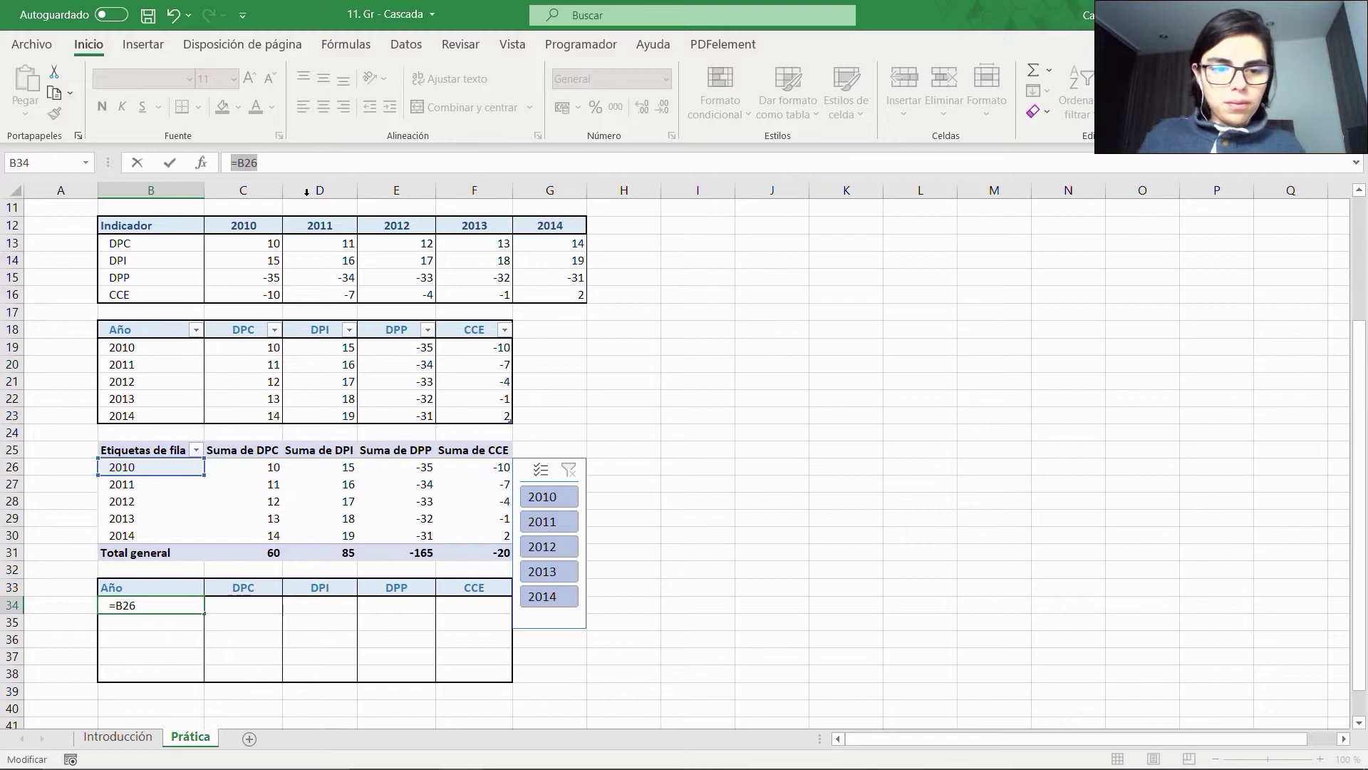
pyautogui.press('Return')
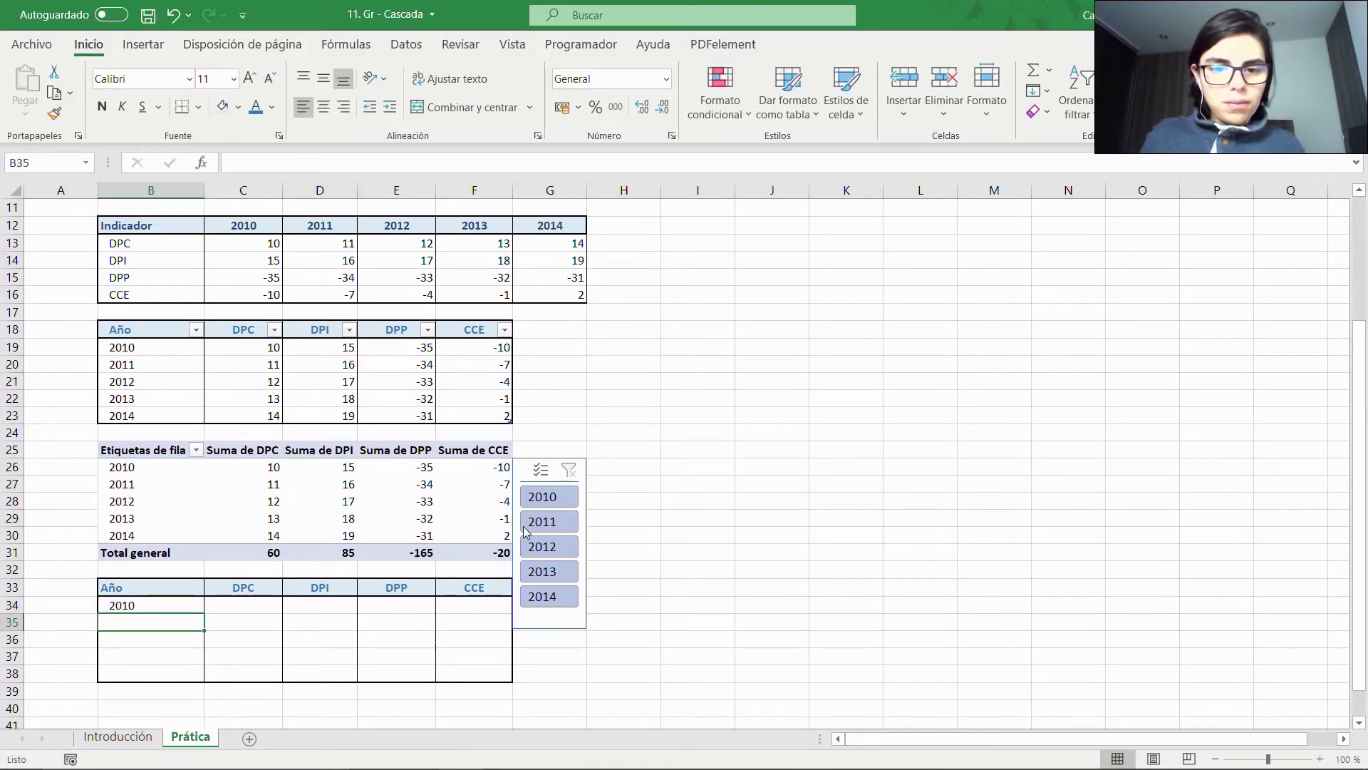
# Check the linked year cell by filtering the slicer to 2011 and 2013, and clear the filter.
pyautogui.click(549, 521)
pyautogui.click(548, 571)
pyautogui.click(567, 469)
# Try to link C34 to the pivot table's DPC value with IMPORTARDATOSDINAMICOS, and filter the slicer to 2011.
pyautogui.click(262, 602)
pyautogui.write('=')
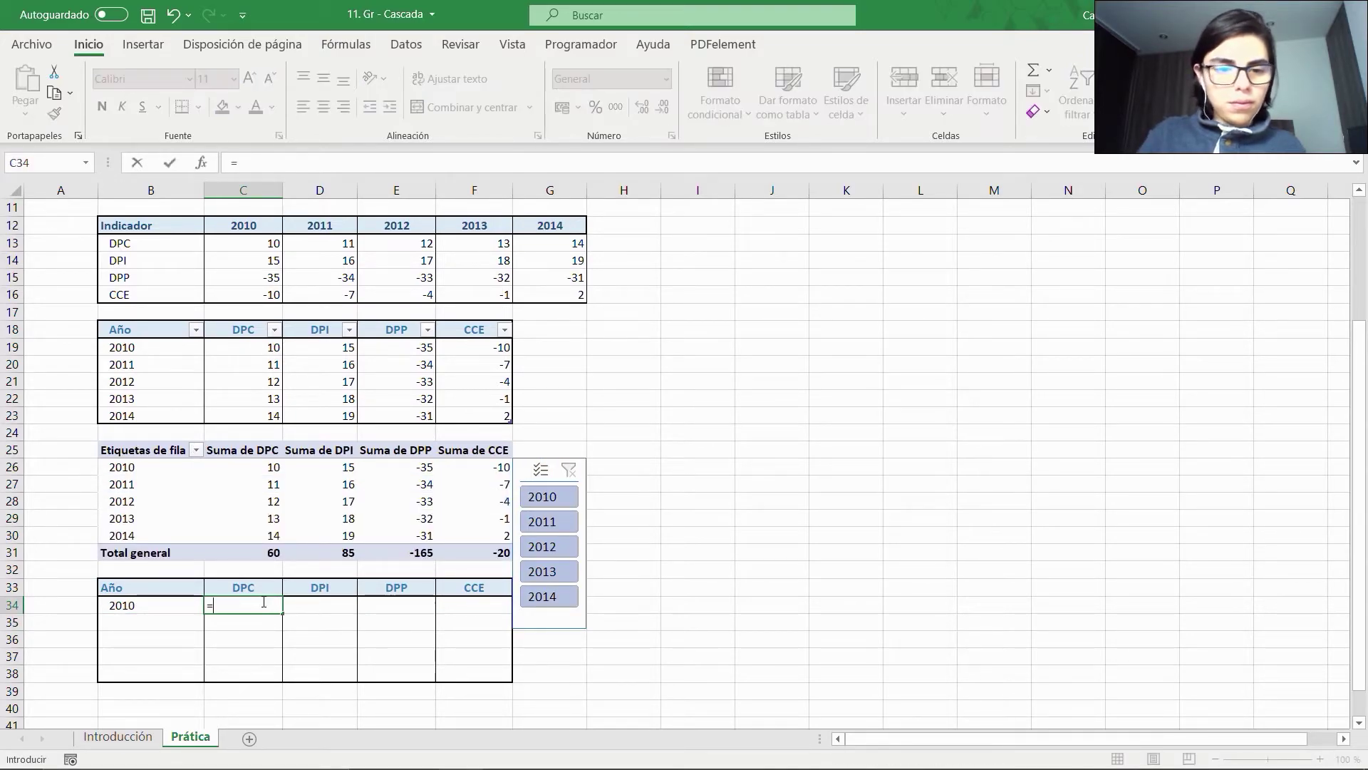
pyautogui.click(276, 466)
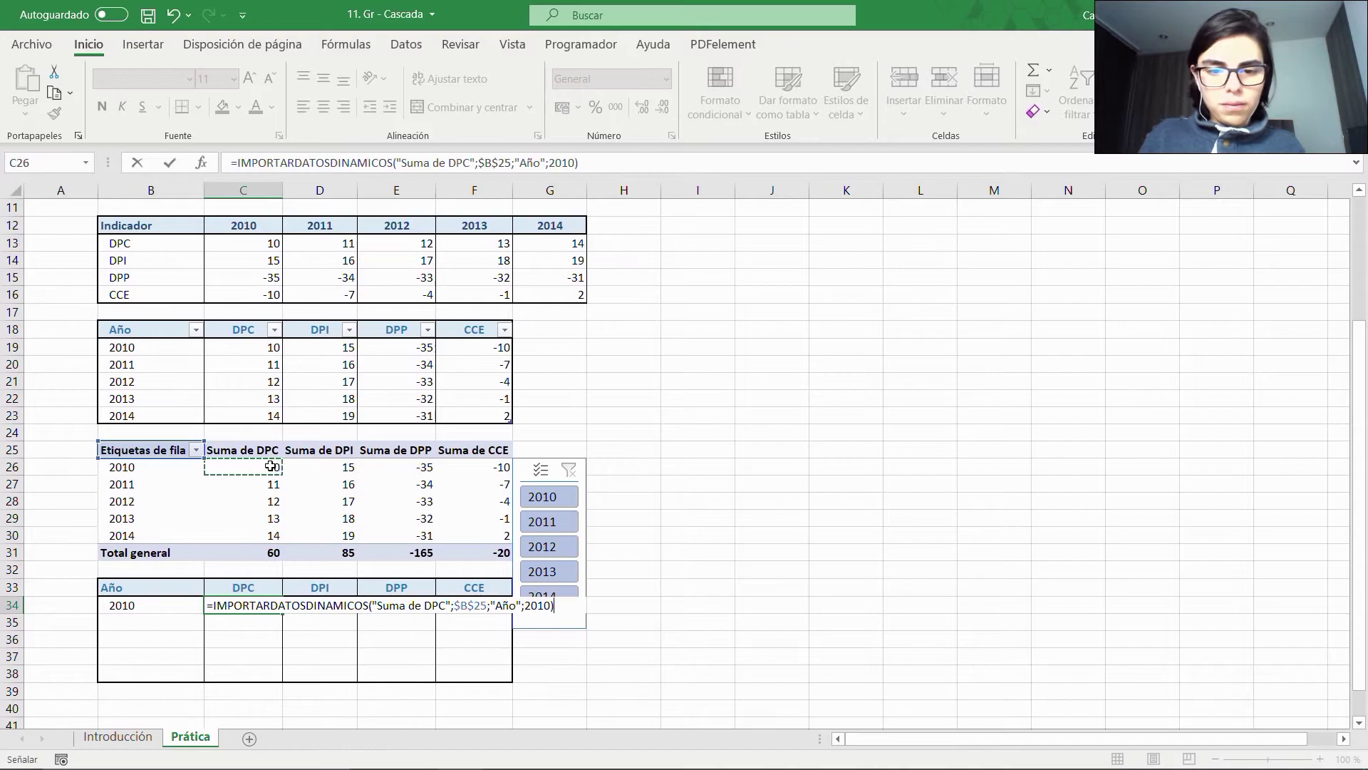
pyautogui.press('Return')
pyautogui.click(548, 521)
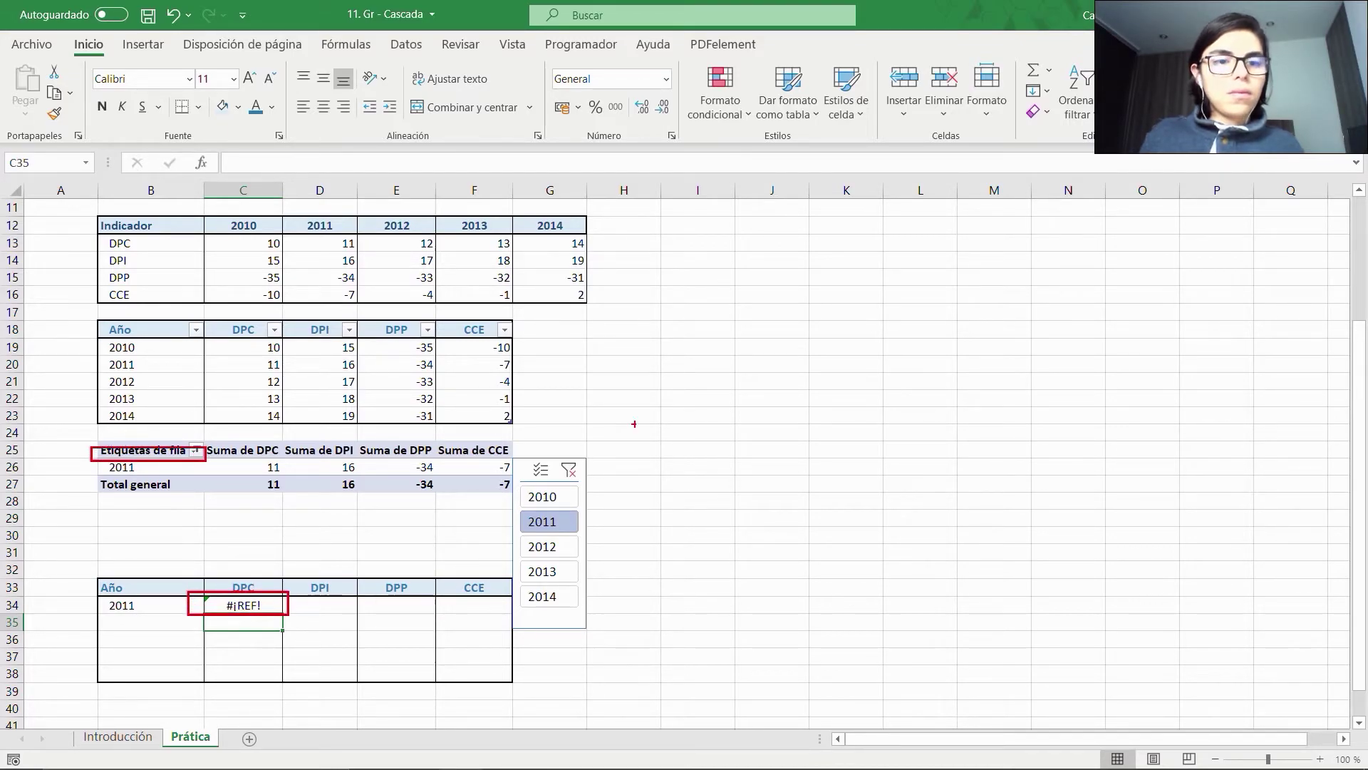
pyautogui.write('º')
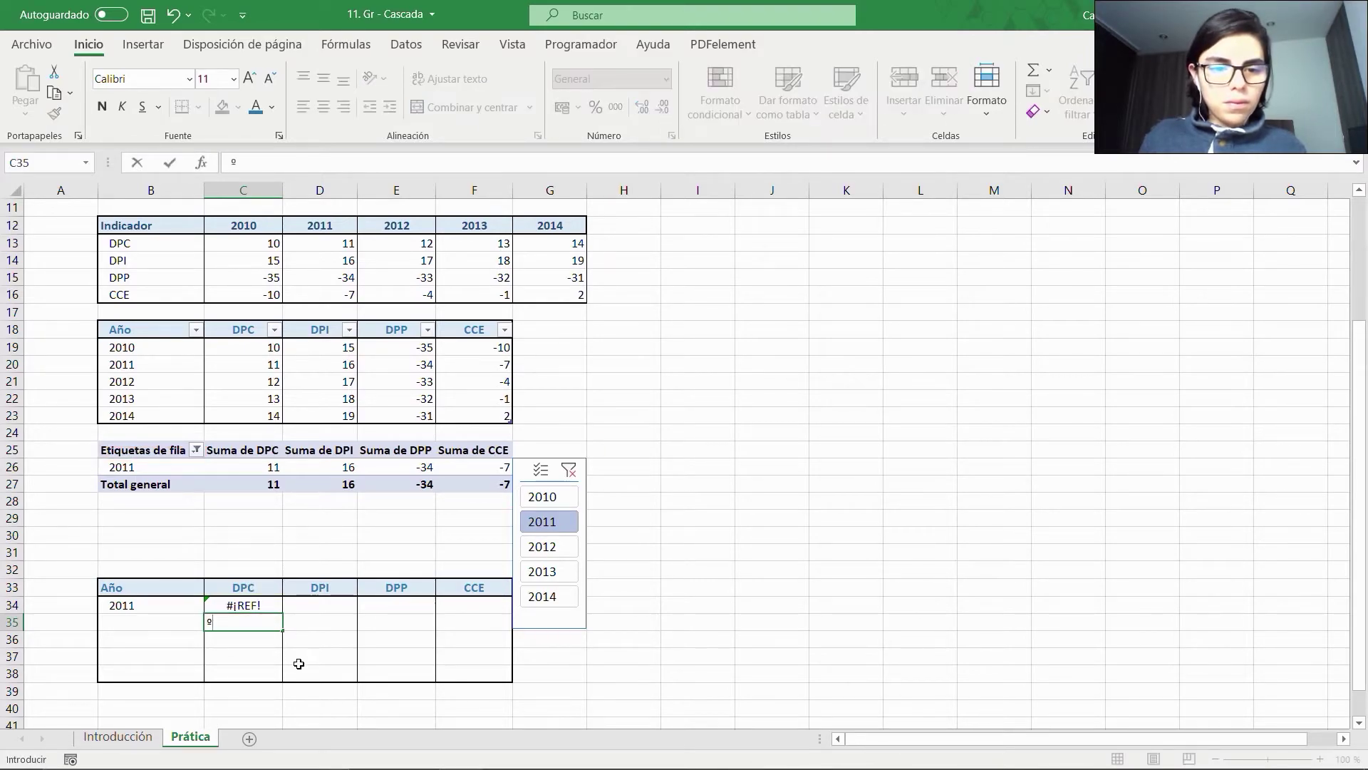
pyautogui.press('Escape')
# Delete the IMPORTARDATOSDINAMICOS formula from C34, leaving the cell empty.
pyautogui.press('Up')
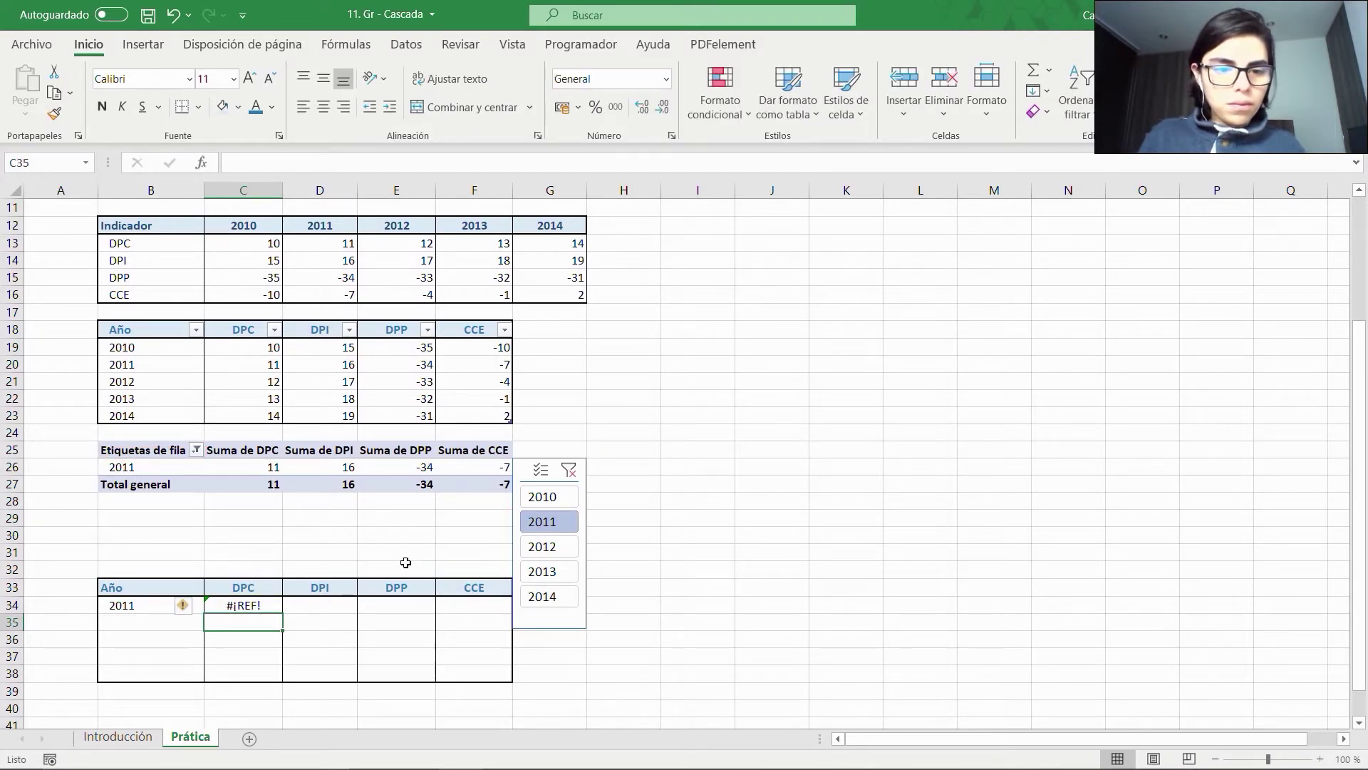
pyautogui.moveTo(237, 164); pyautogui.dragTo(377, 164)
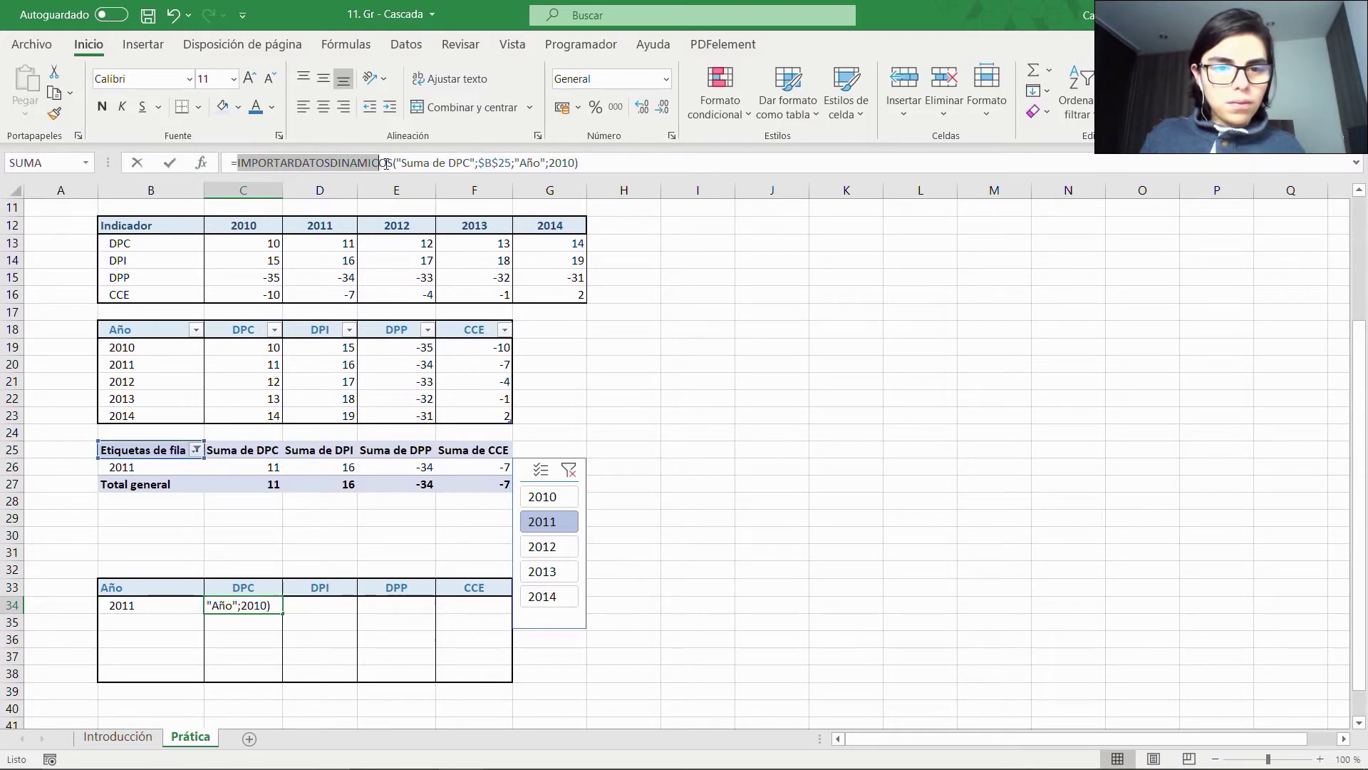
pyautogui.moveTo(389, 164); pyautogui.dragTo(387, 164)
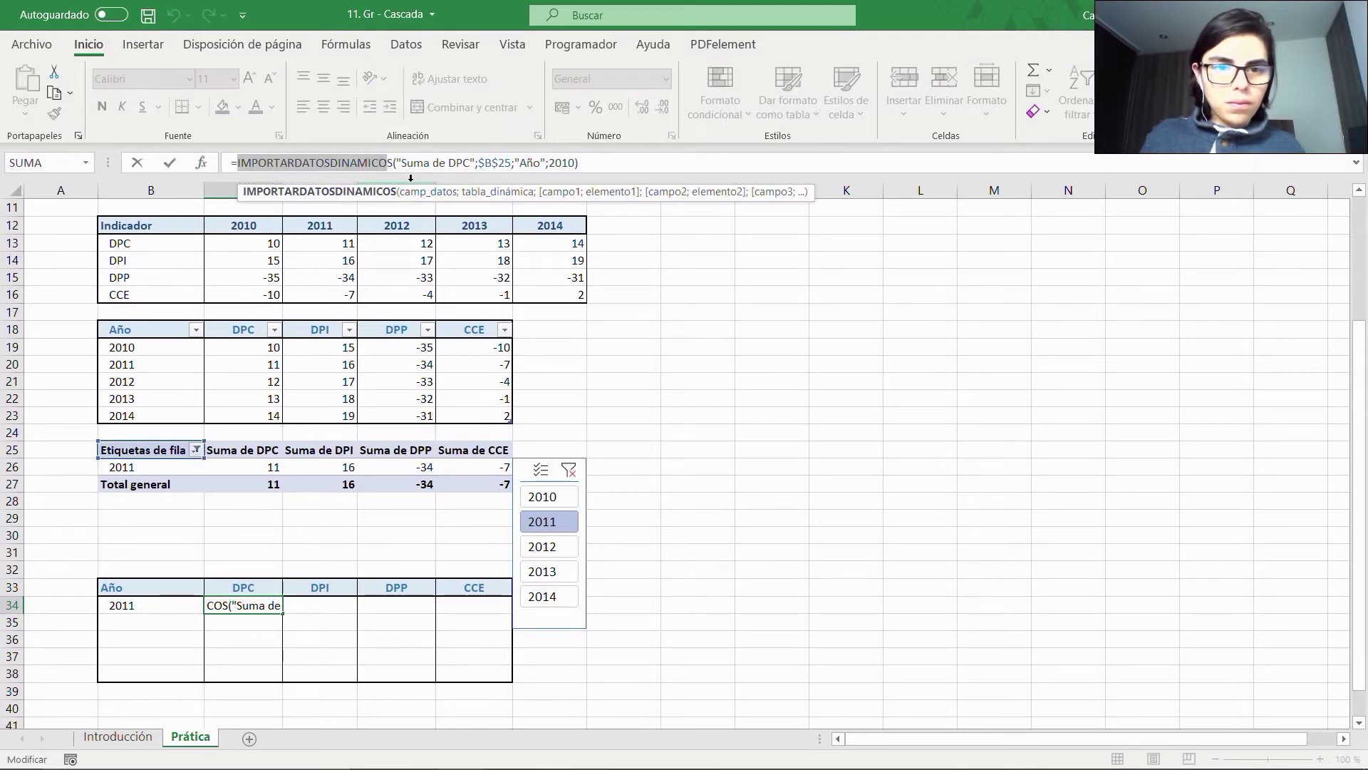
pyautogui.press('End')
pyautogui.hotkey('shift', 'Home')
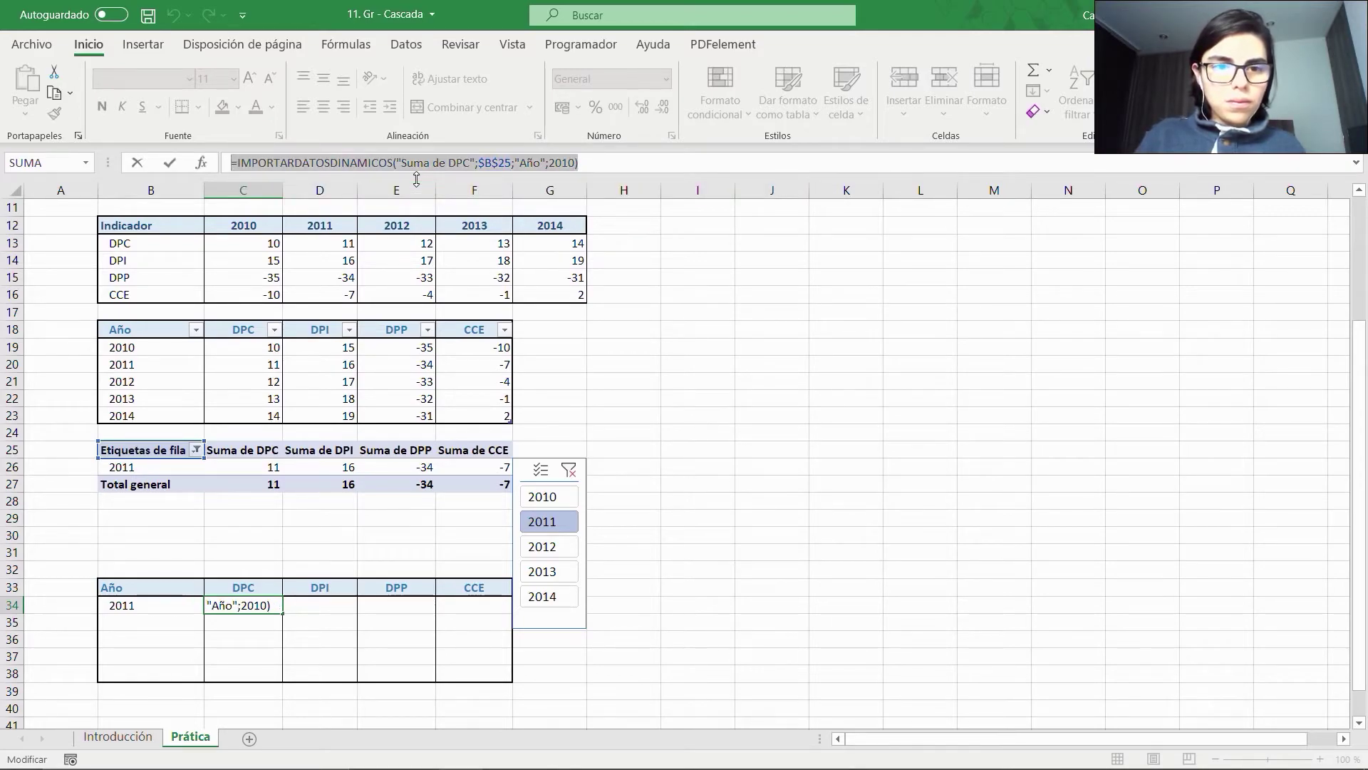
pyautogui.press('BackSpace')
pyautogui.write('=')
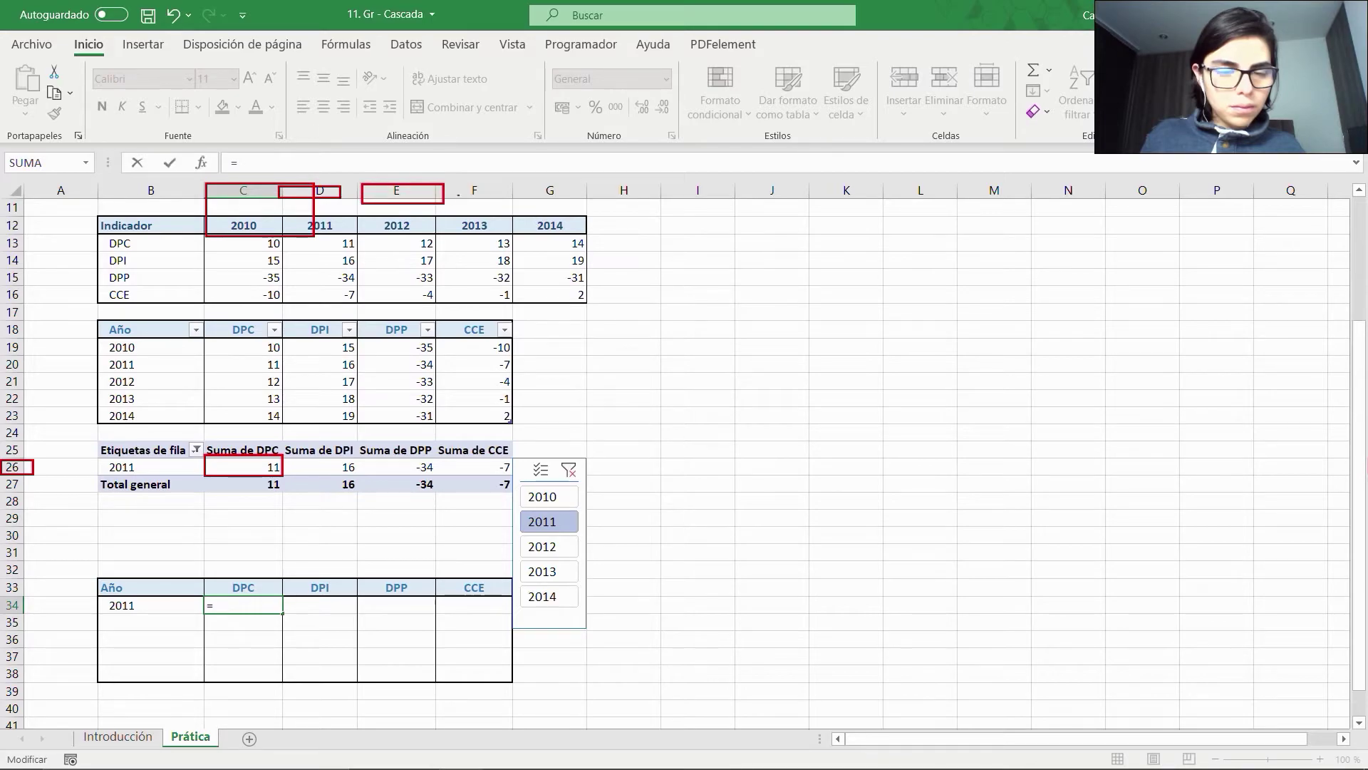
pyautogui.moveTo(496, 196); pyautogui.dragTo(504, 200)
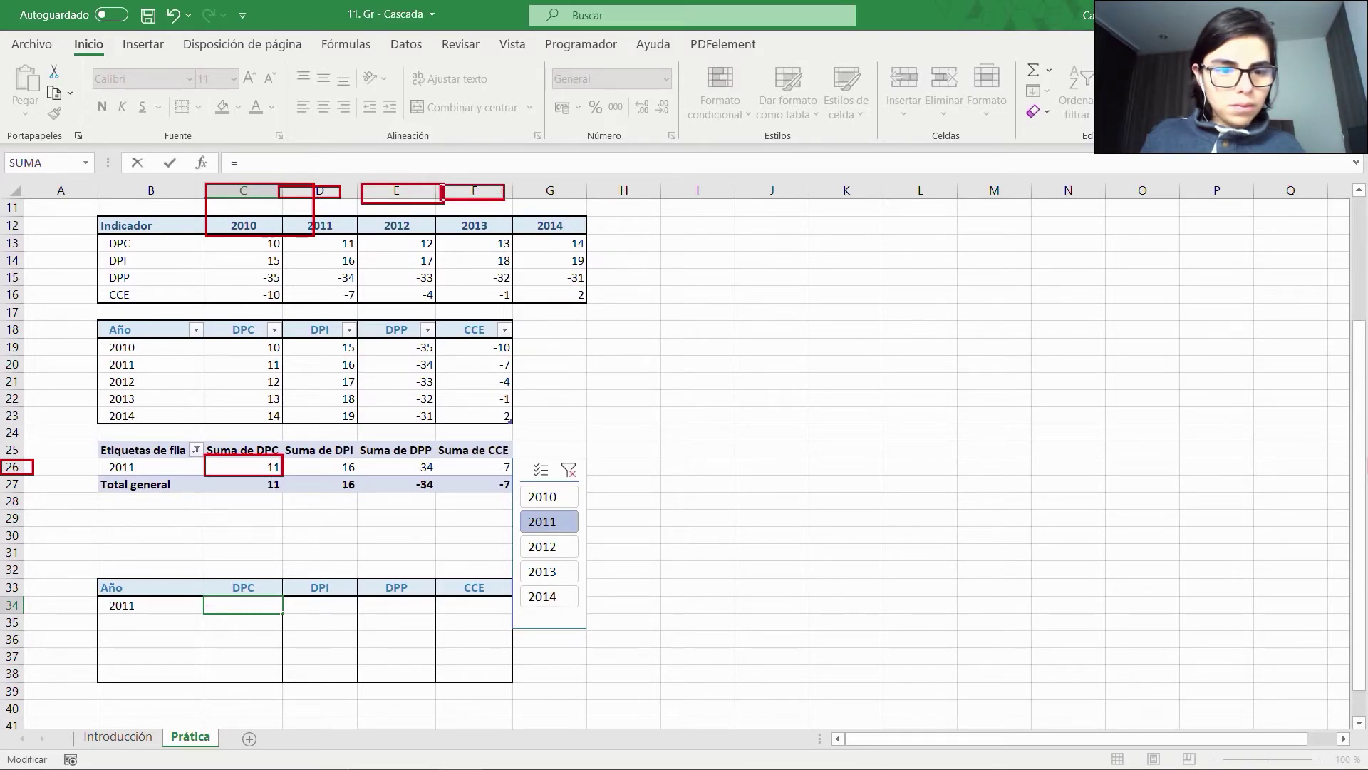
pyautogui.press('Escape')
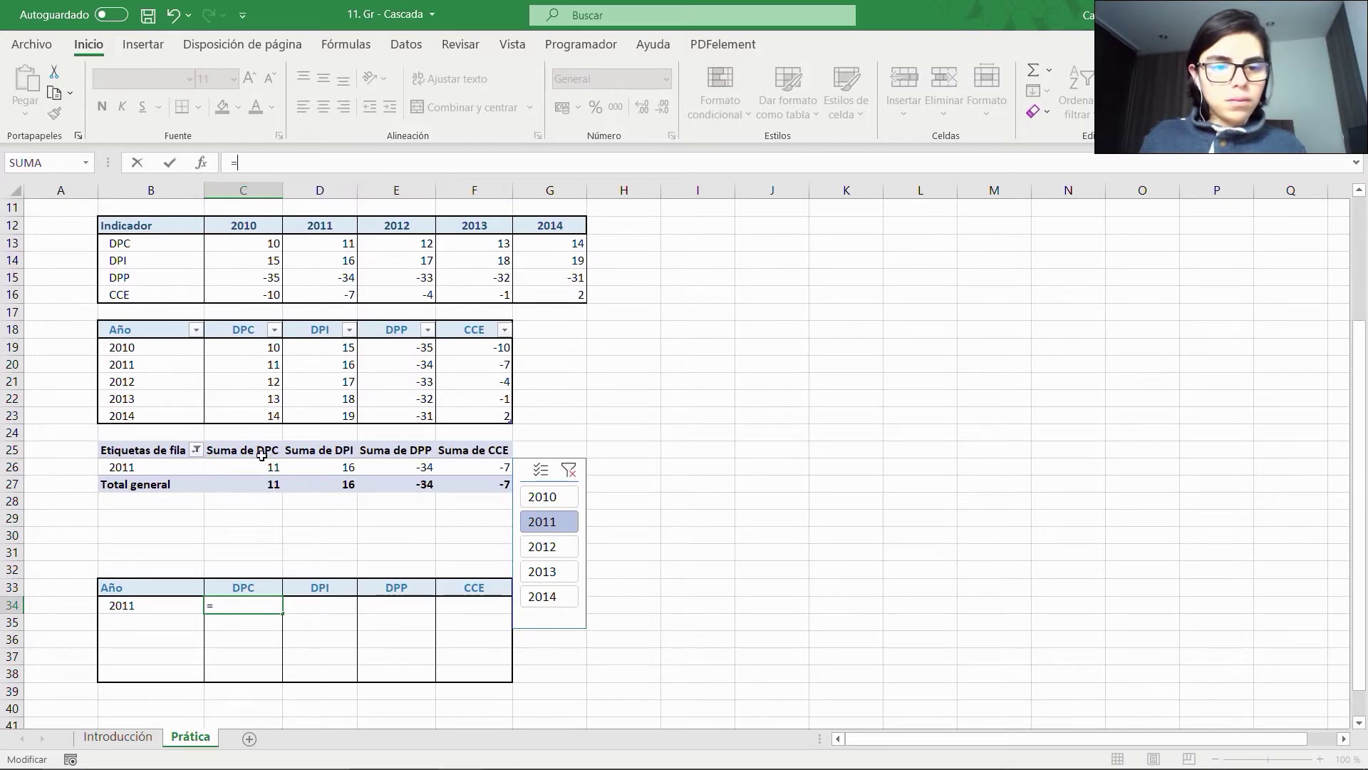
pyautogui.press('Escape')
# Copy the year link formula from B34 into C34 as =C26 and check which cell it references.
pyautogui.press('Left')
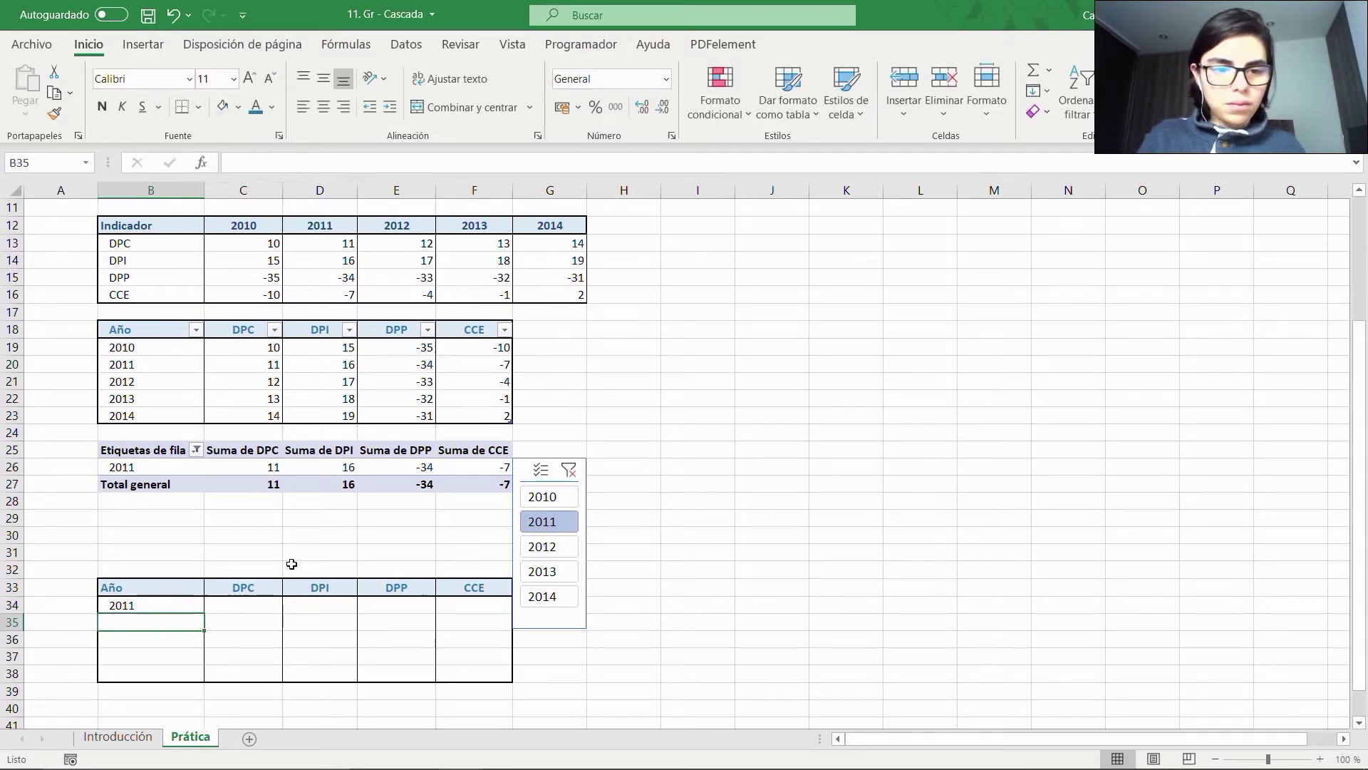
pyautogui.hotkey('ctrl', 'c')
pyautogui.hotkey('shift', 'Right')
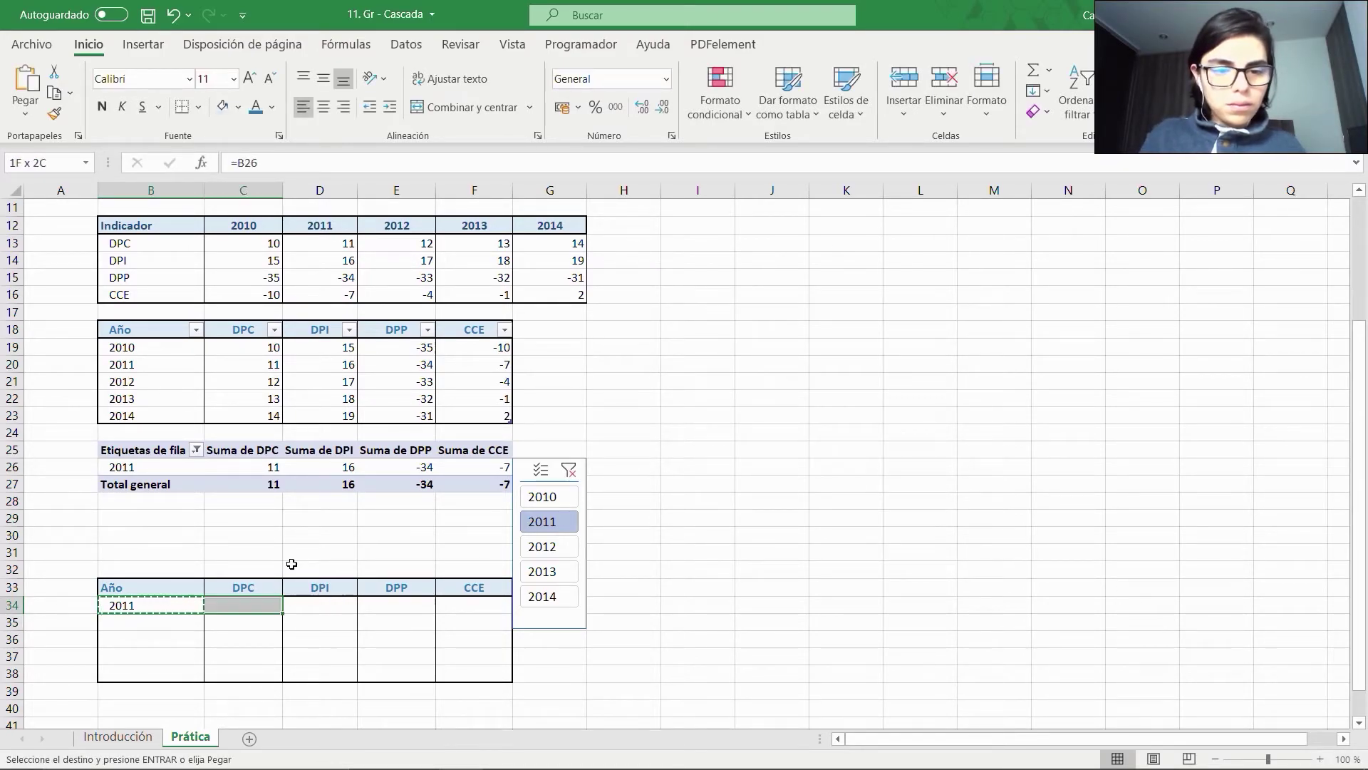
pyautogui.hotkey('ctrl', 'v')
pyautogui.press('Escape')
pyautogui.press('Right')
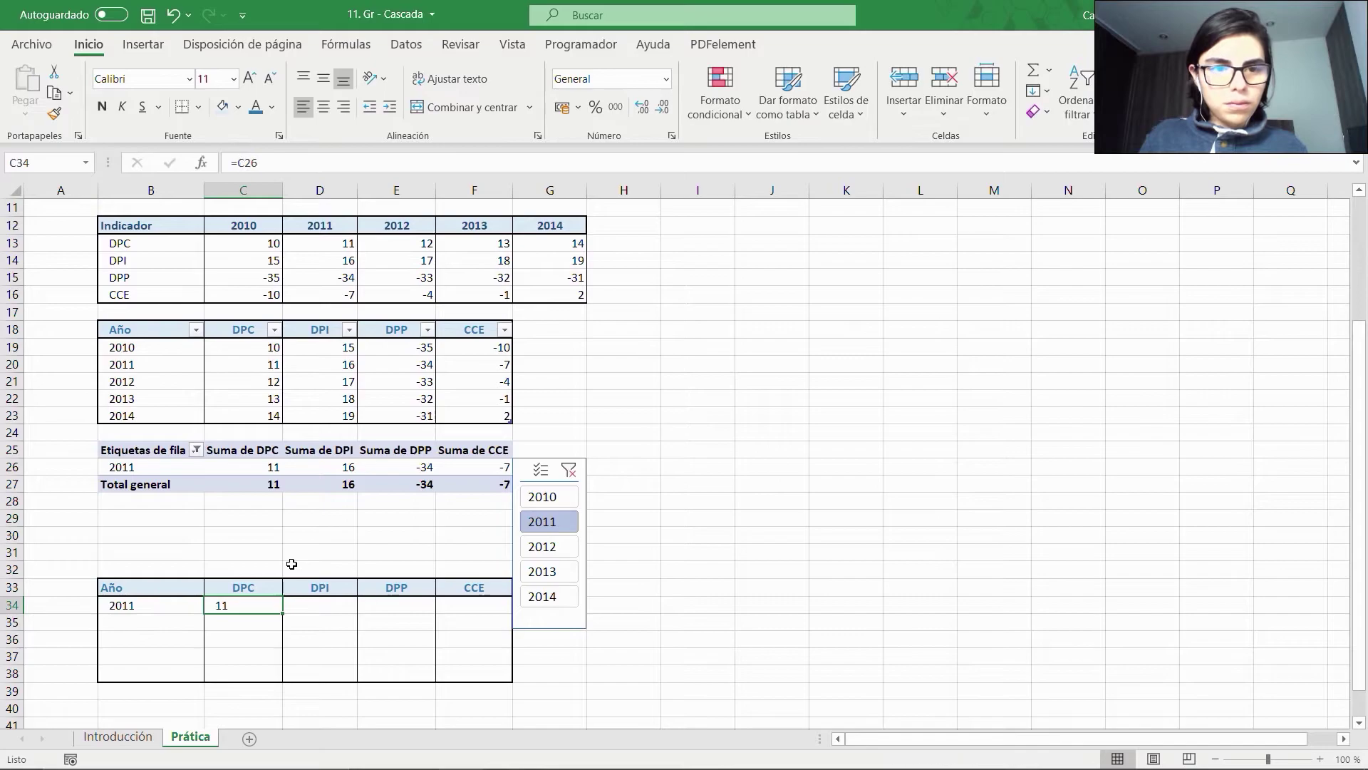
pyautogui.press('F2')
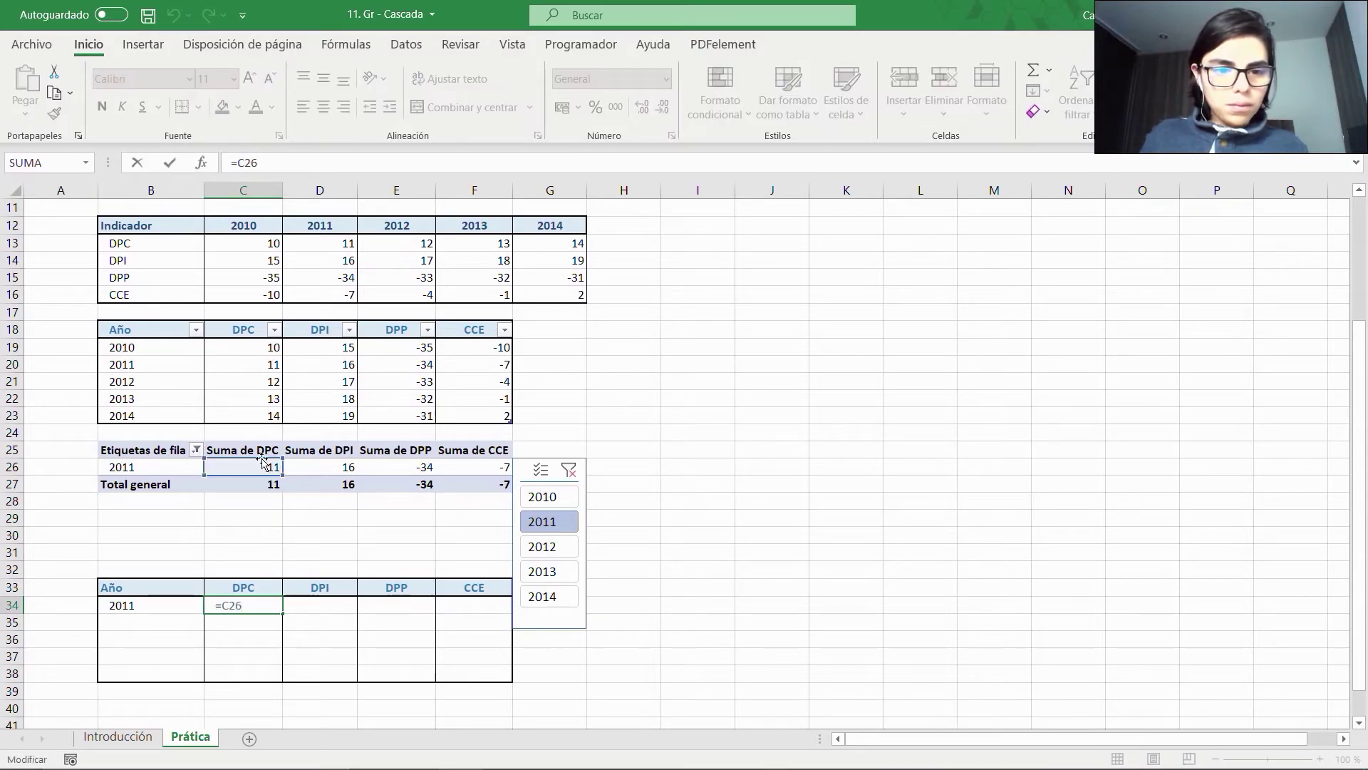
pyautogui.moveTo(261, 162); pyautogui.dragTo(231, 164)
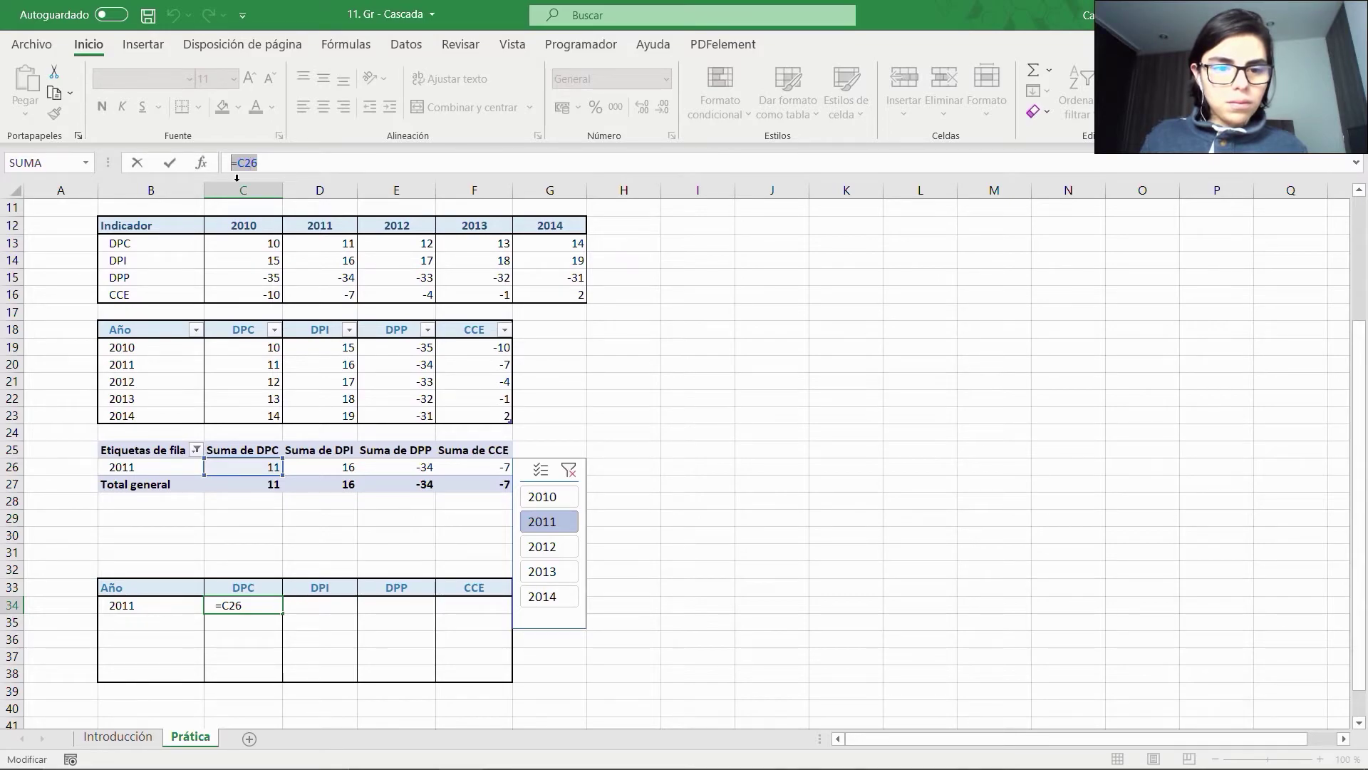
pyautogui.press('Return')
# Copy the C34 link formula across C34:F34 to fill the DPC, DPI, DPP and CCE cells.
pyautogui.press('Up')
pyautogui.hotkey('ctrl', 'c')
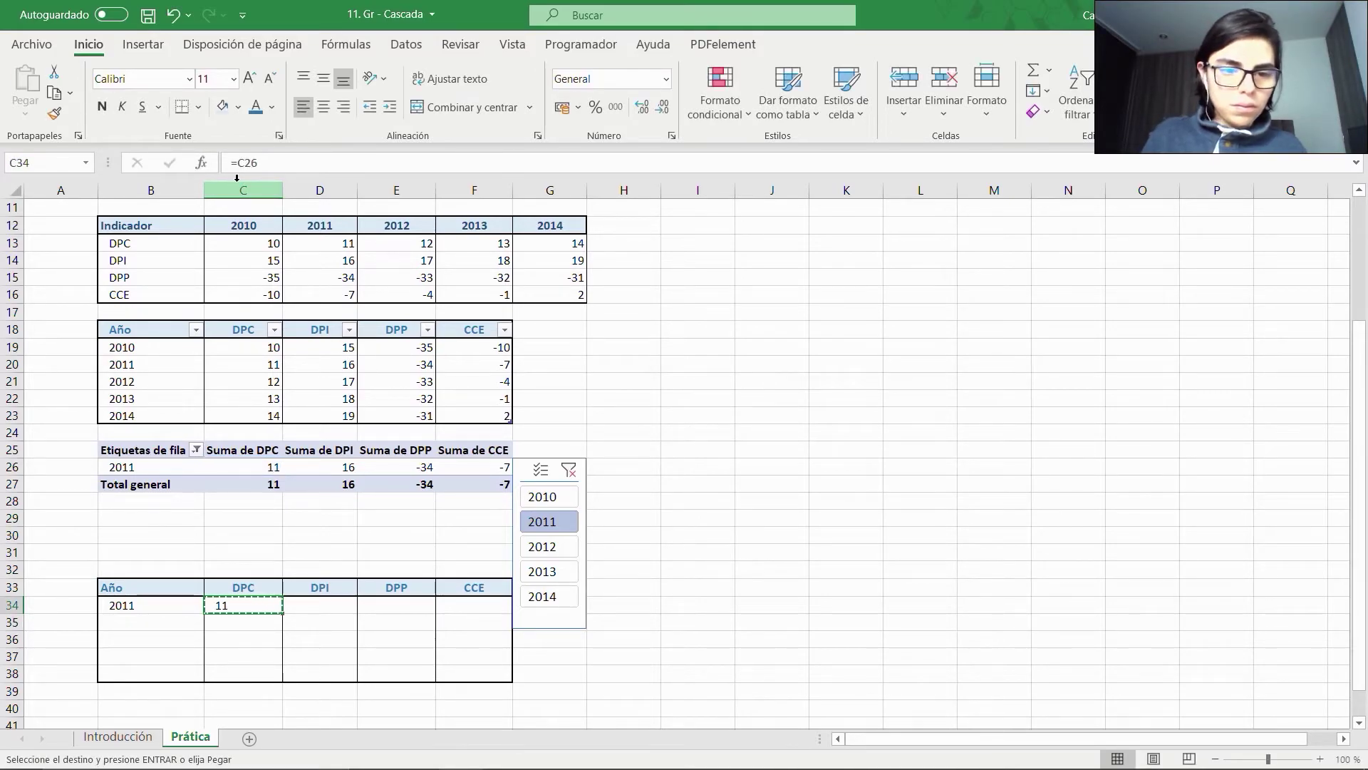
pyautogui.press('Up')
pyautogui.hotkey('ctrl', 'Right')
pyautogui.press('Down')
pyautogui.hotkey('ctrl', 'shift', 'Left')
pyautogui.hotkey('ctrl', 'v')
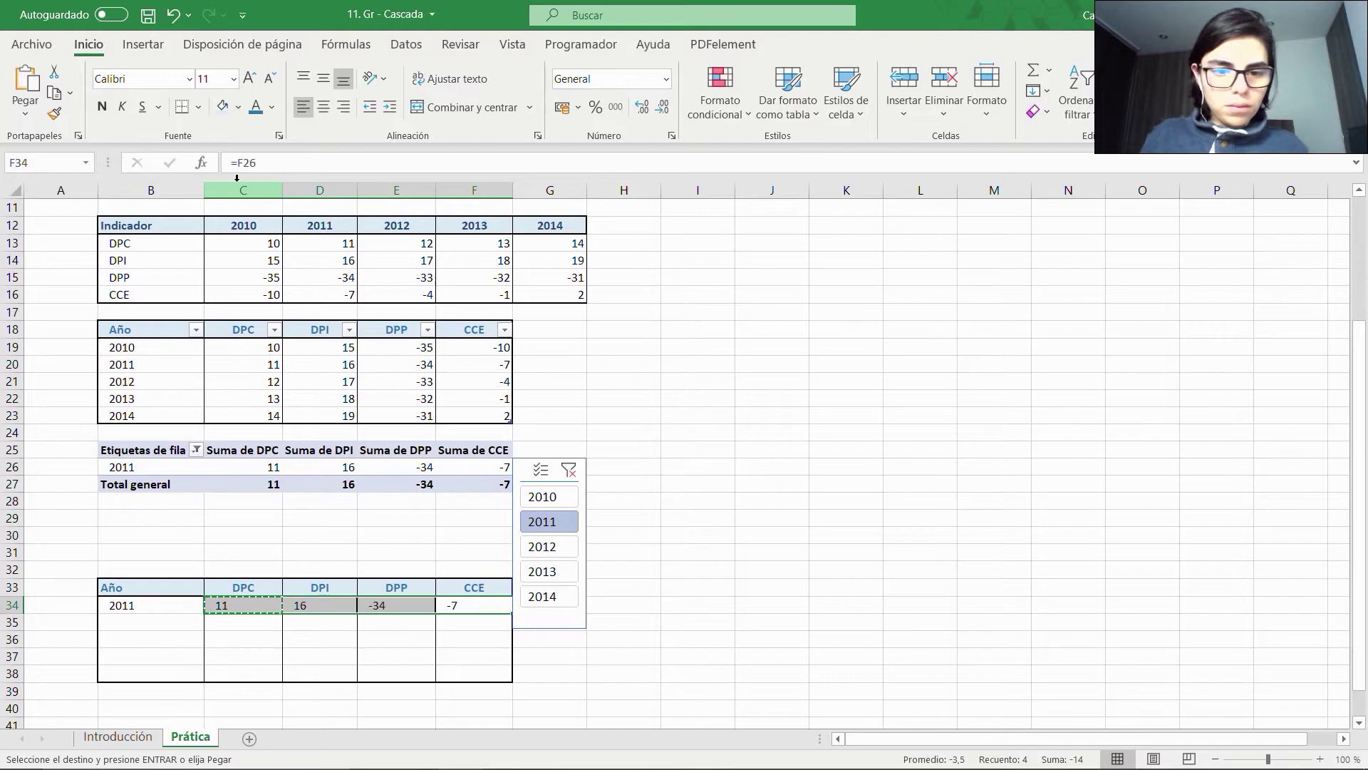
pyautogui.press('Escape')
# Test the linked row by filtering the slicer to 2012, 2014, 2013, 2011 and 2010 individually, and clear the filter.
pyautogui.click(563, 552)
pyautogui.click(564, 596)
pyautogui.click(564, 573)
pyautogui.click(563, 521)
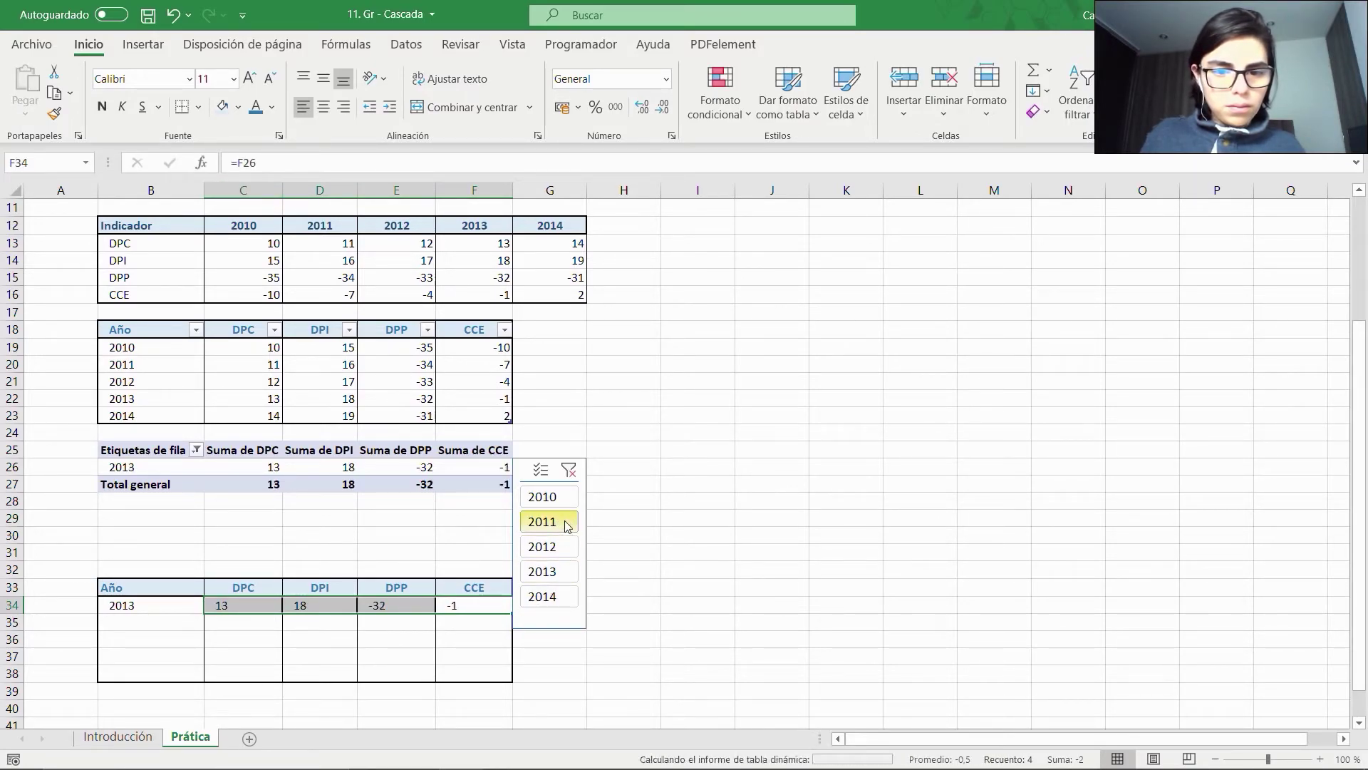
pyautogui.click(559, 498)
pyautogui.click(558, 571)
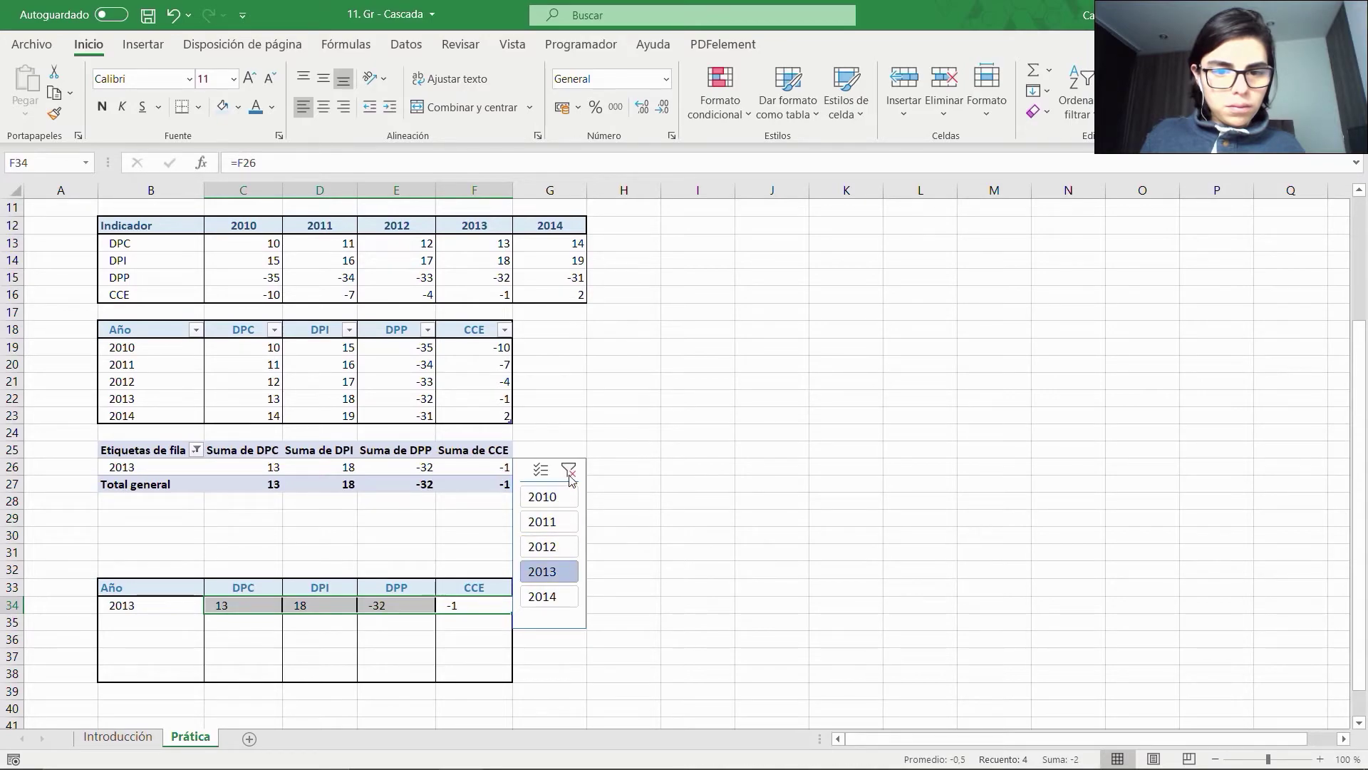
pyautogui.click(569, 470)
# Remove the borders from the empty range B35:F38 and apply a medium solid line along its top edge.
pyautogui.click(187, 618)
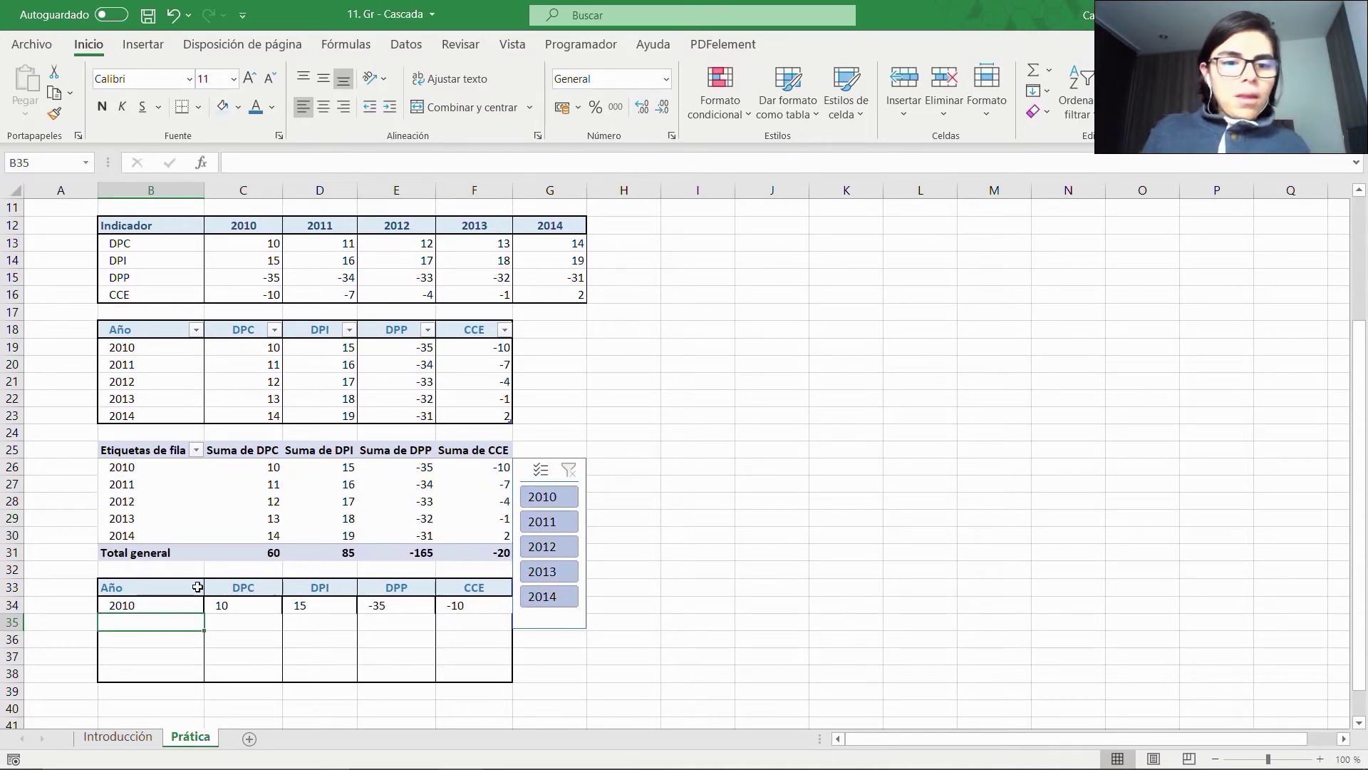
pyautogui.hotkey('shift', 'Right')
pyautogui.hotkey('shift', 'Right')
pyautogui.hotkey('shift', 'Right')
pyautogui.hotkey('shift', 'Right')
pyautogui.hotkey('shift', 'Down')
pyautogui.hotkey('shift', 'Down')
pyautogui.hotkey('shift', 'Down')
pyautogui.hotkey('shift', 'Down')
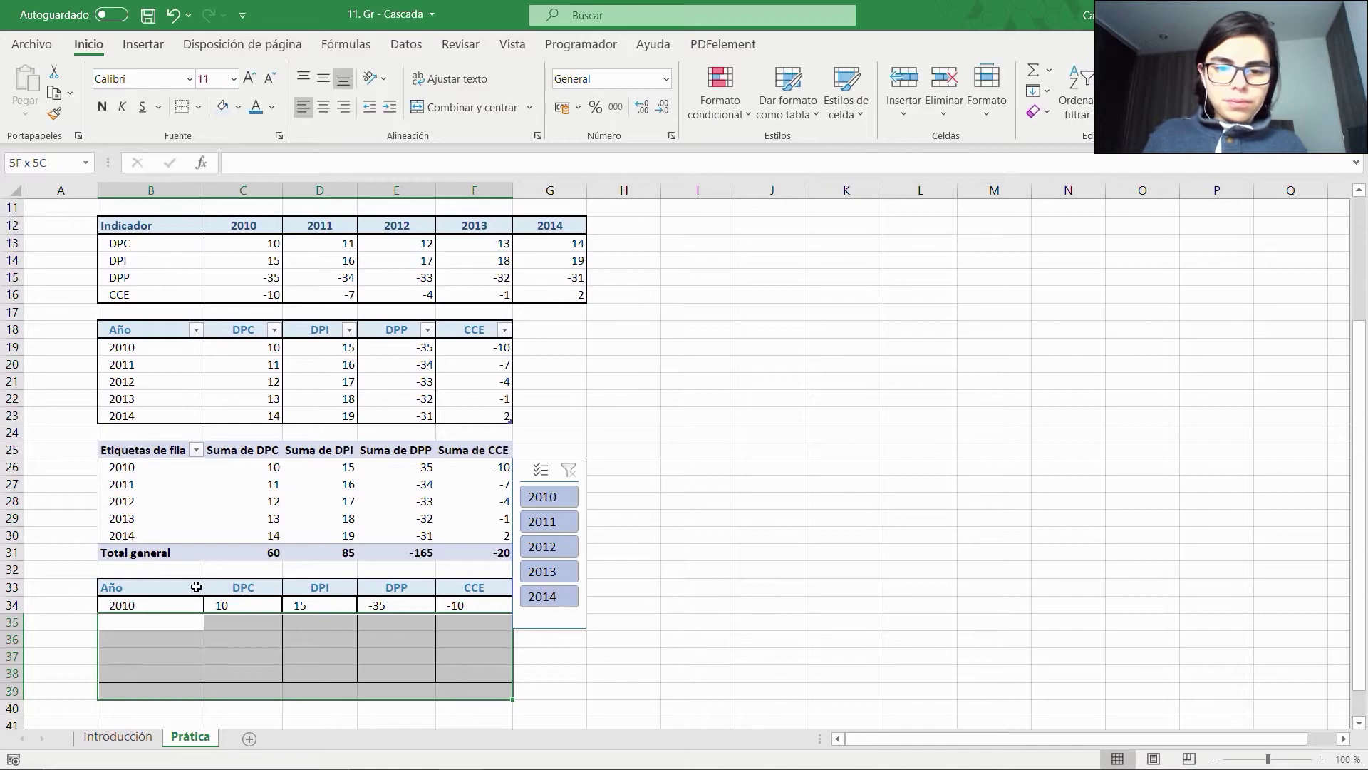
pyautogui.hotkey('shift', 'Up')
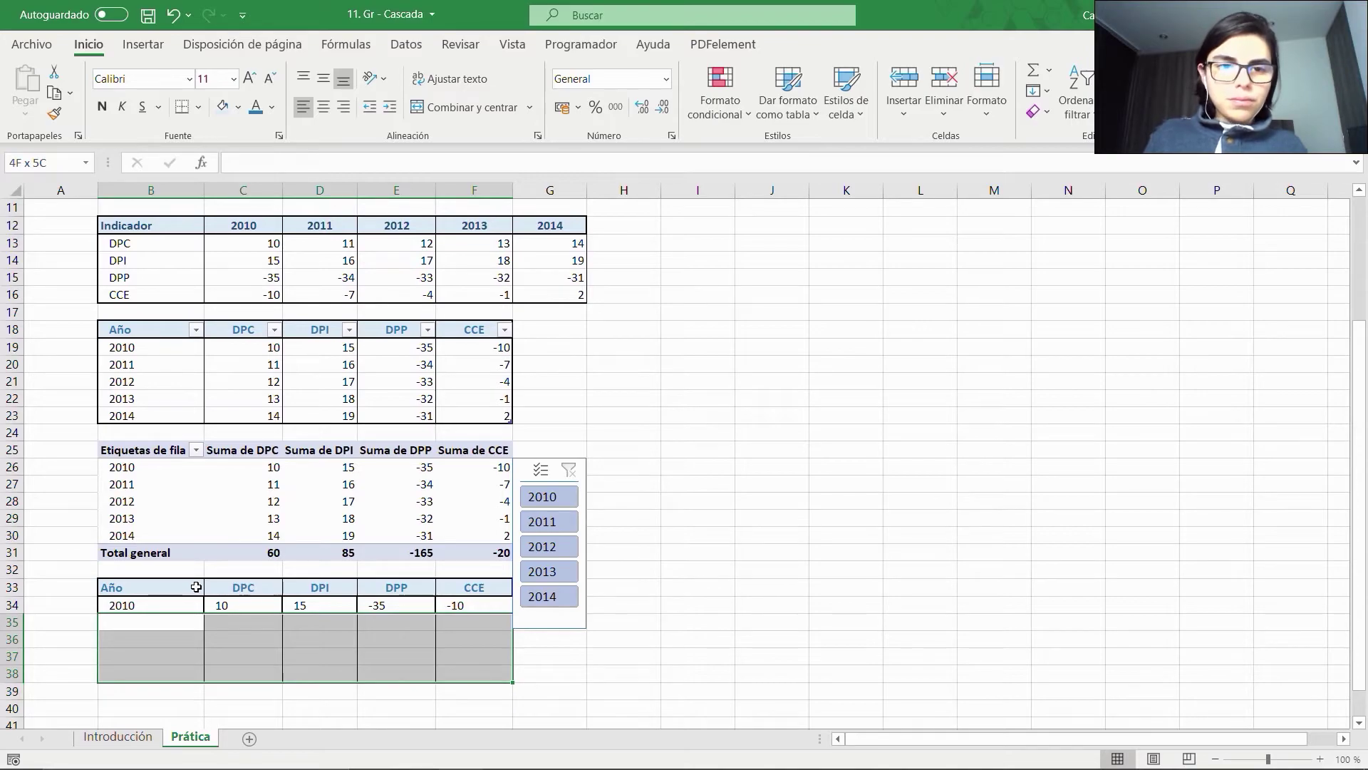
pyautogui.click(142, 43)
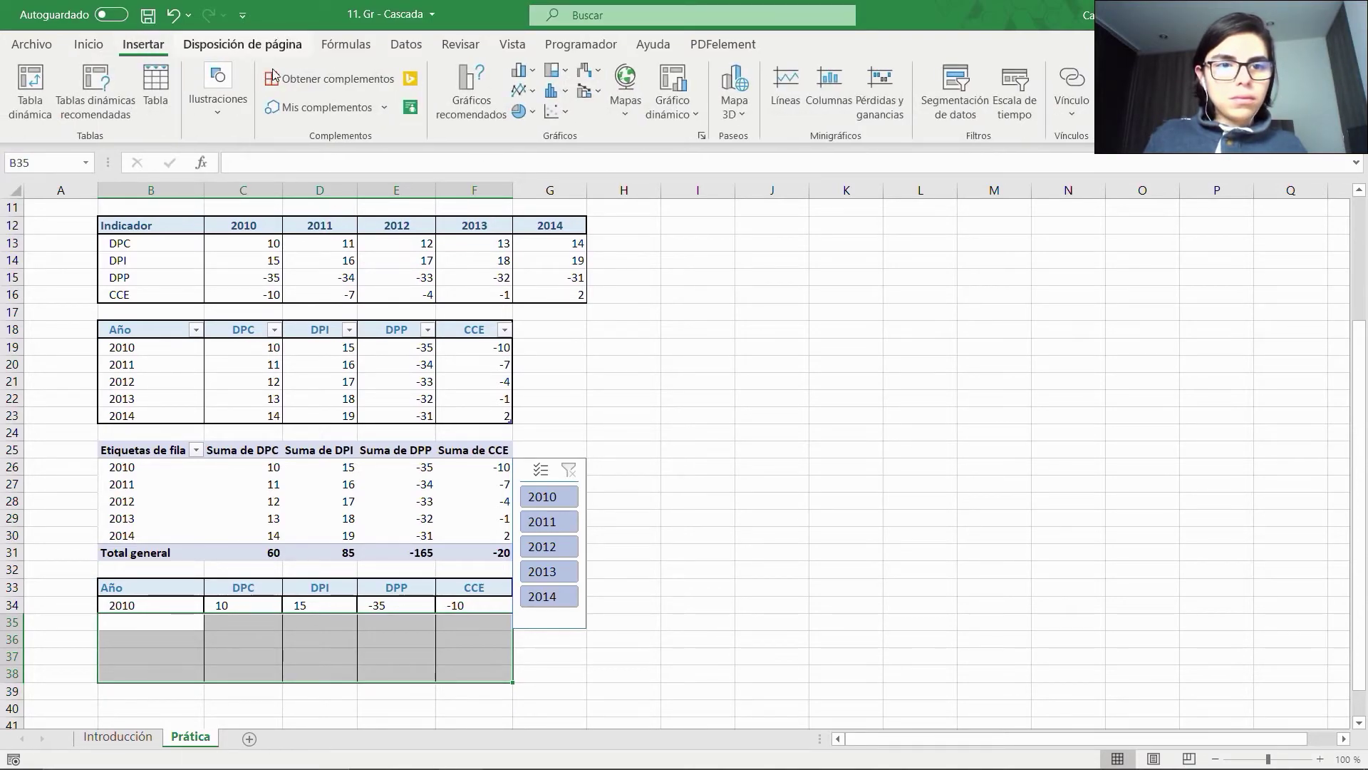
pyautogui.click(88, 44)
pyautogui.click(199, 107)
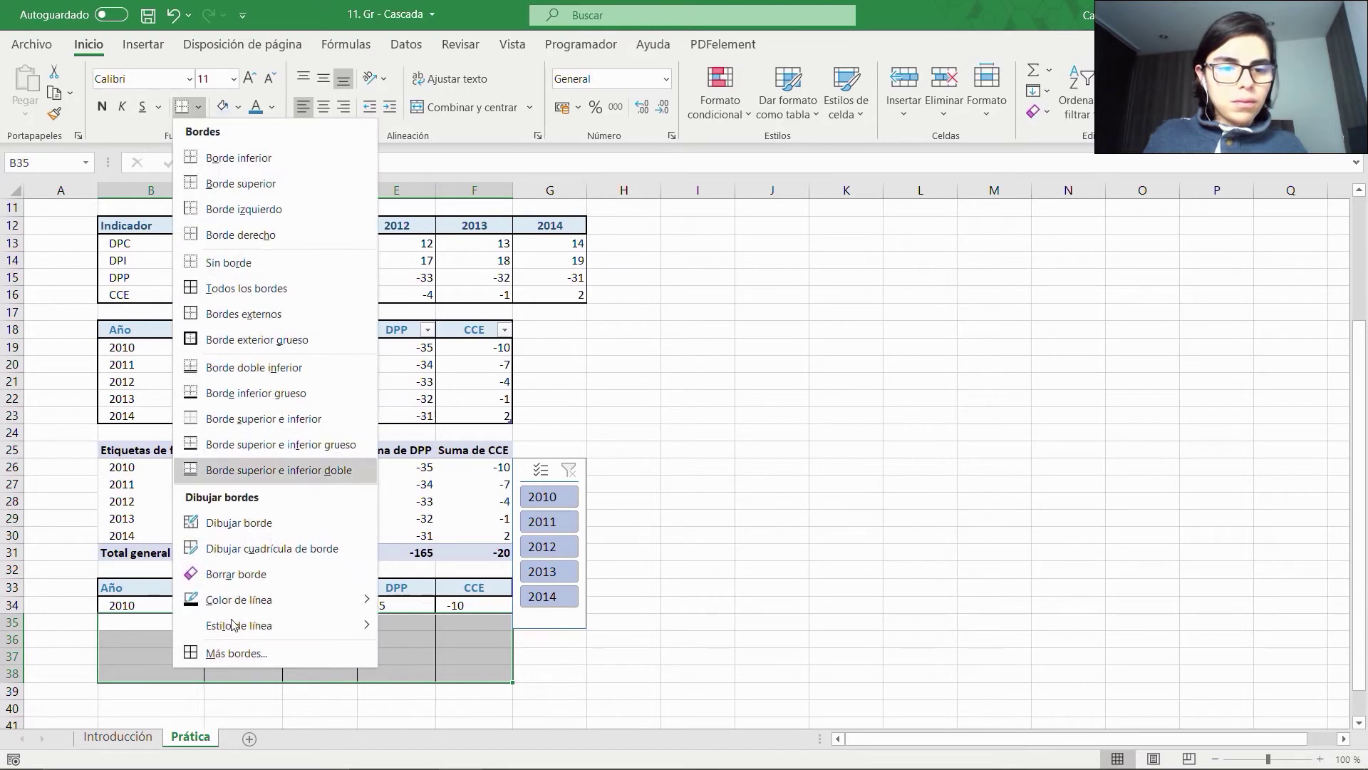
pyautogui.click(236, 656)
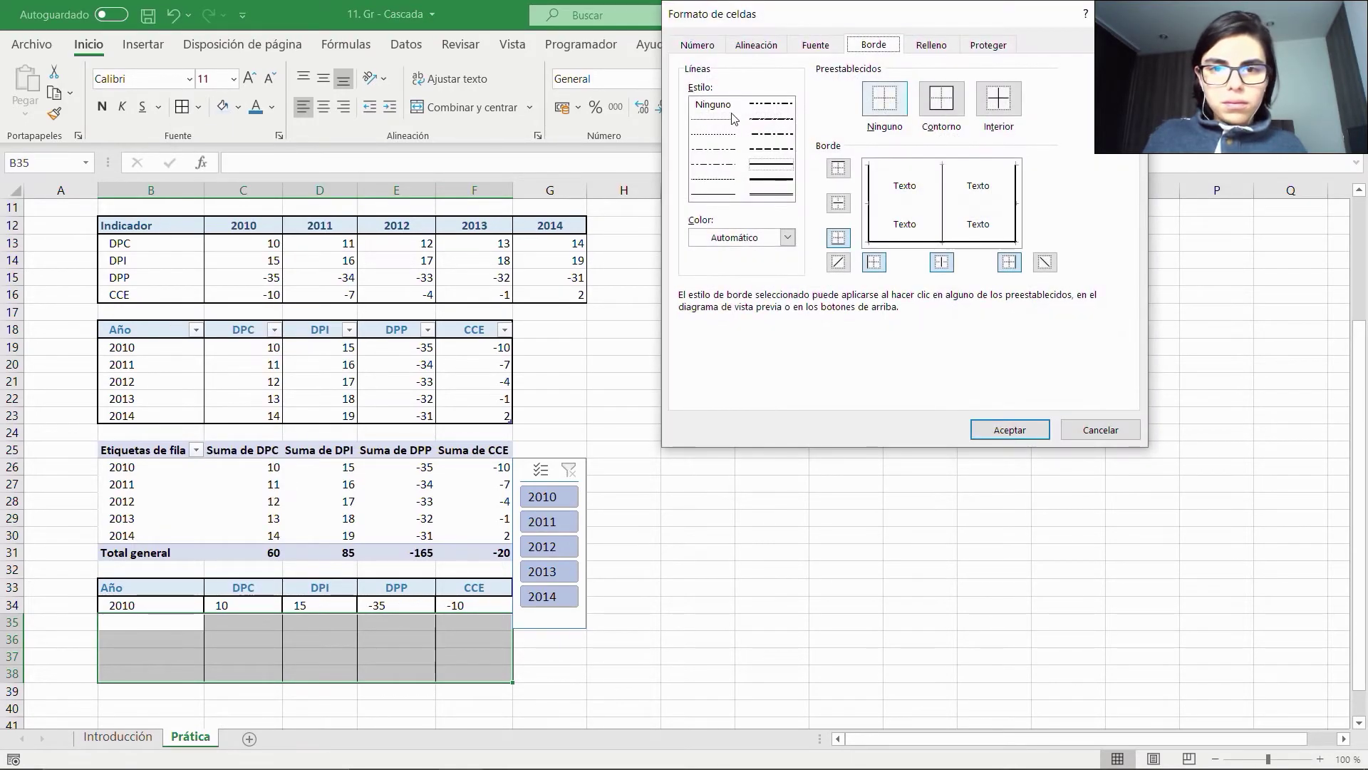
pyautogui.click(726, 105)
pyautogui.click(884, 99)
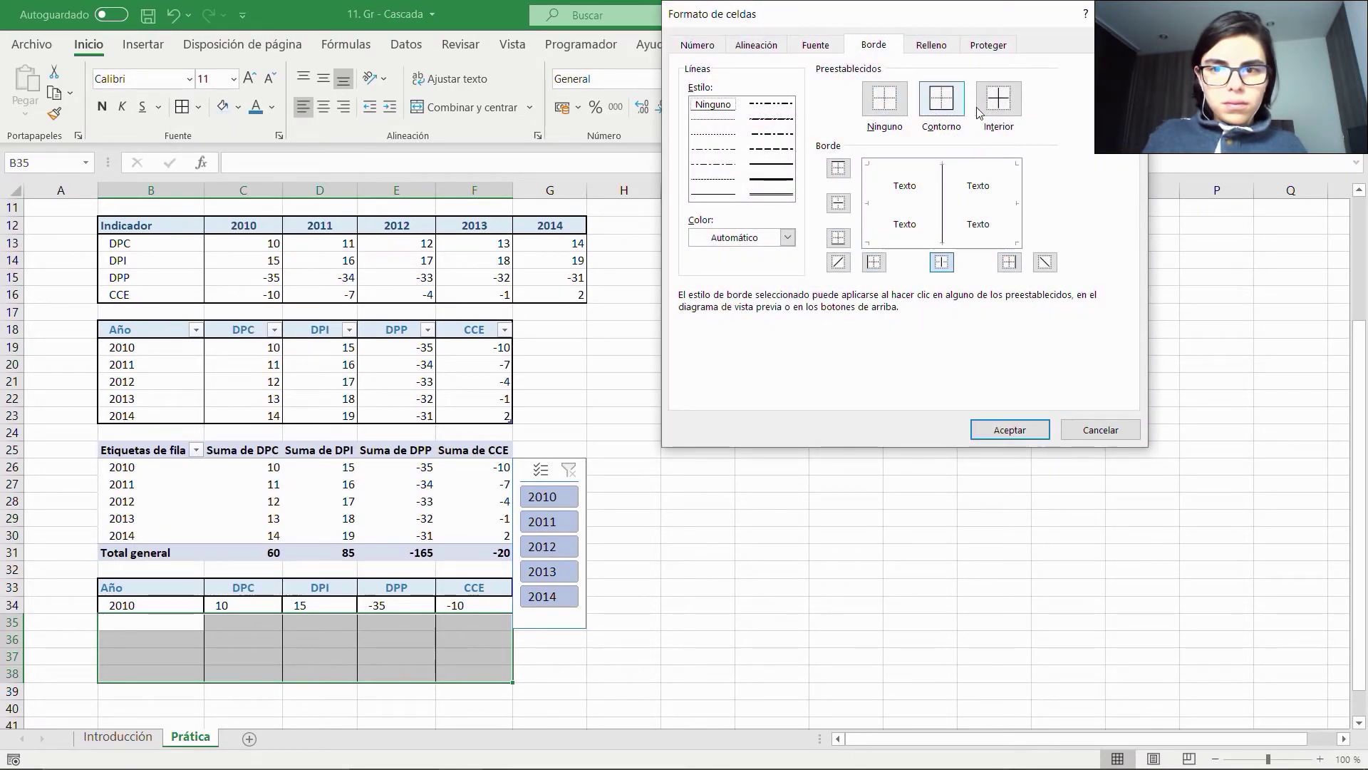
pyautogui.click(754, 166)
pyautogui.click(838, 237)
pyautogui.click(835, 237)
pyautogui.click(838, 168)
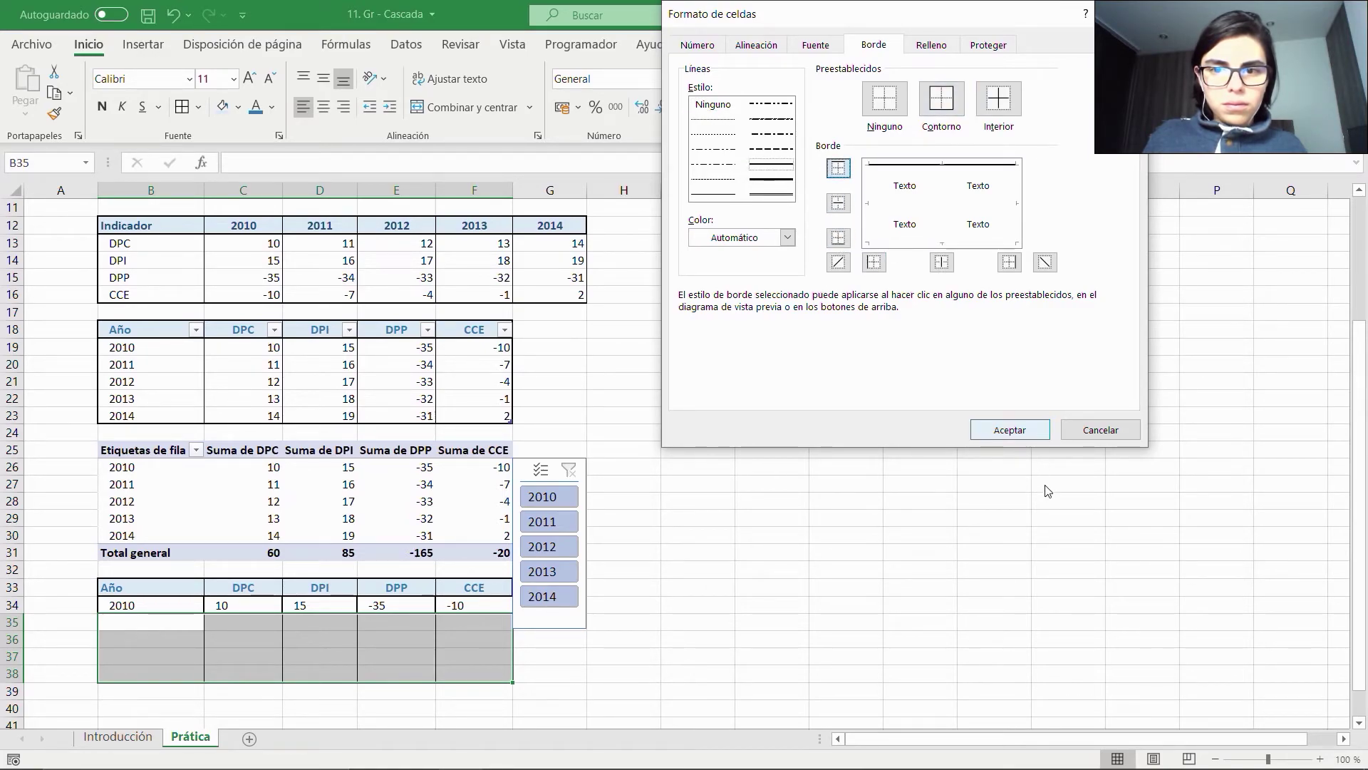
pyautogui.click(1023, 431)
# Insert a Cascada chart from B33:F34 and place it beside the slicer, over columns H to M.
pyautogui.click(131, 582)
pyautogui.hotkey('ctrl', 'shift', 'Right')
pyautogui.hotkey('ctrl', 'shift', 'Down')
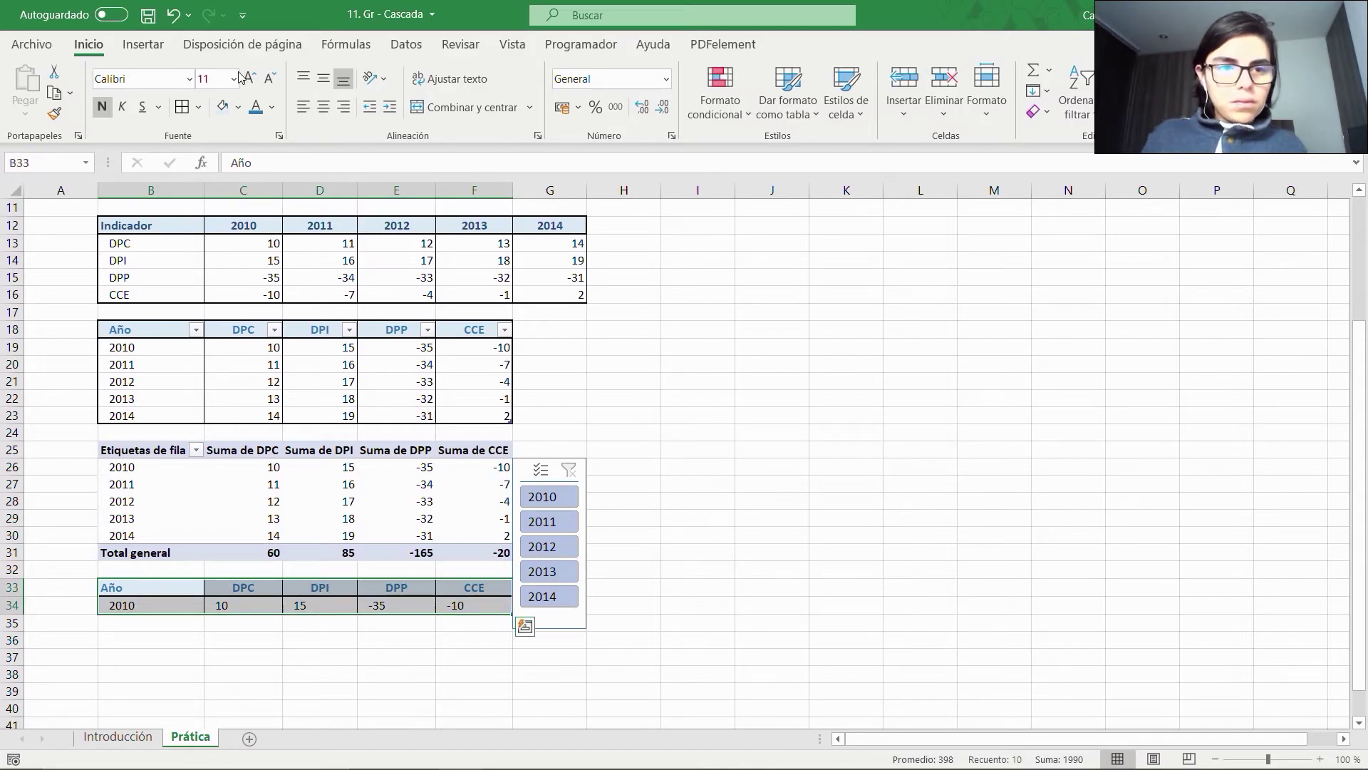
pyautogui.click(142, 44)
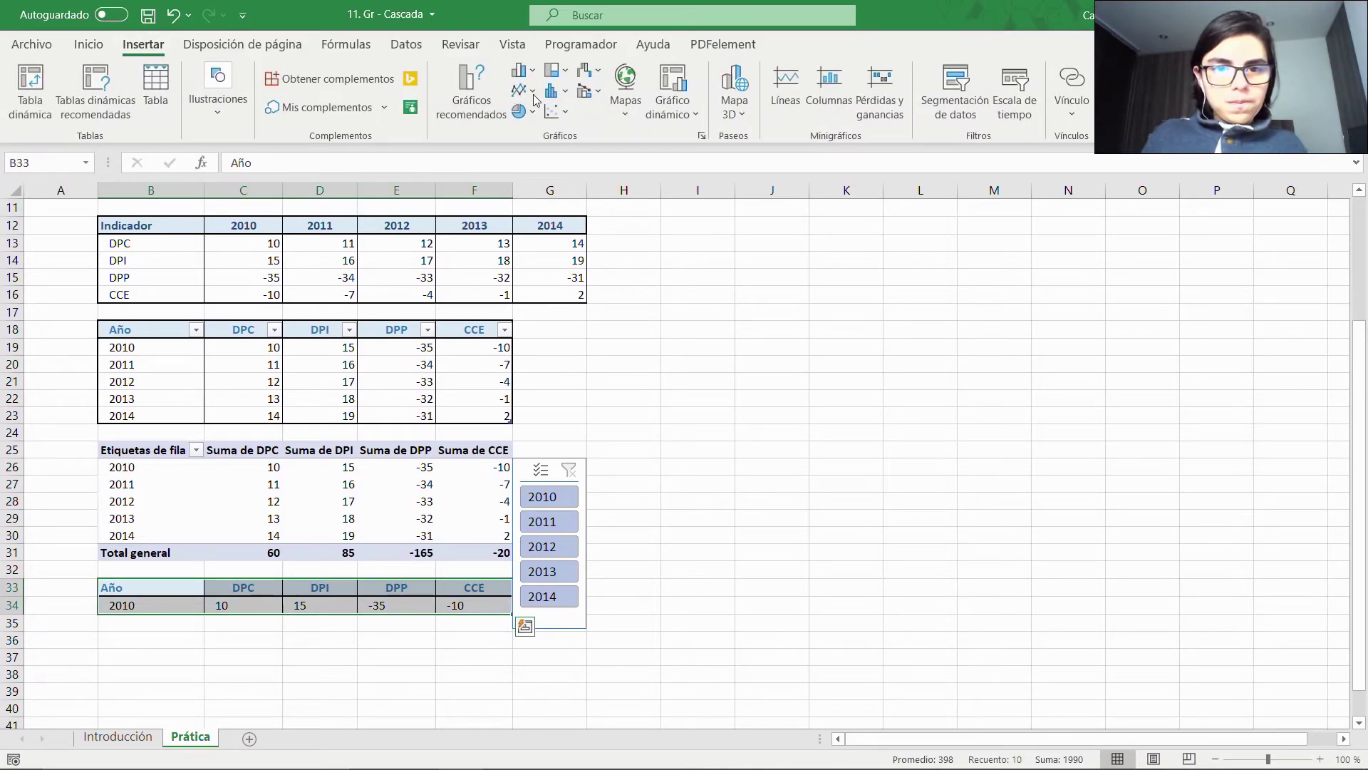
pyautogui.click(490, 101)
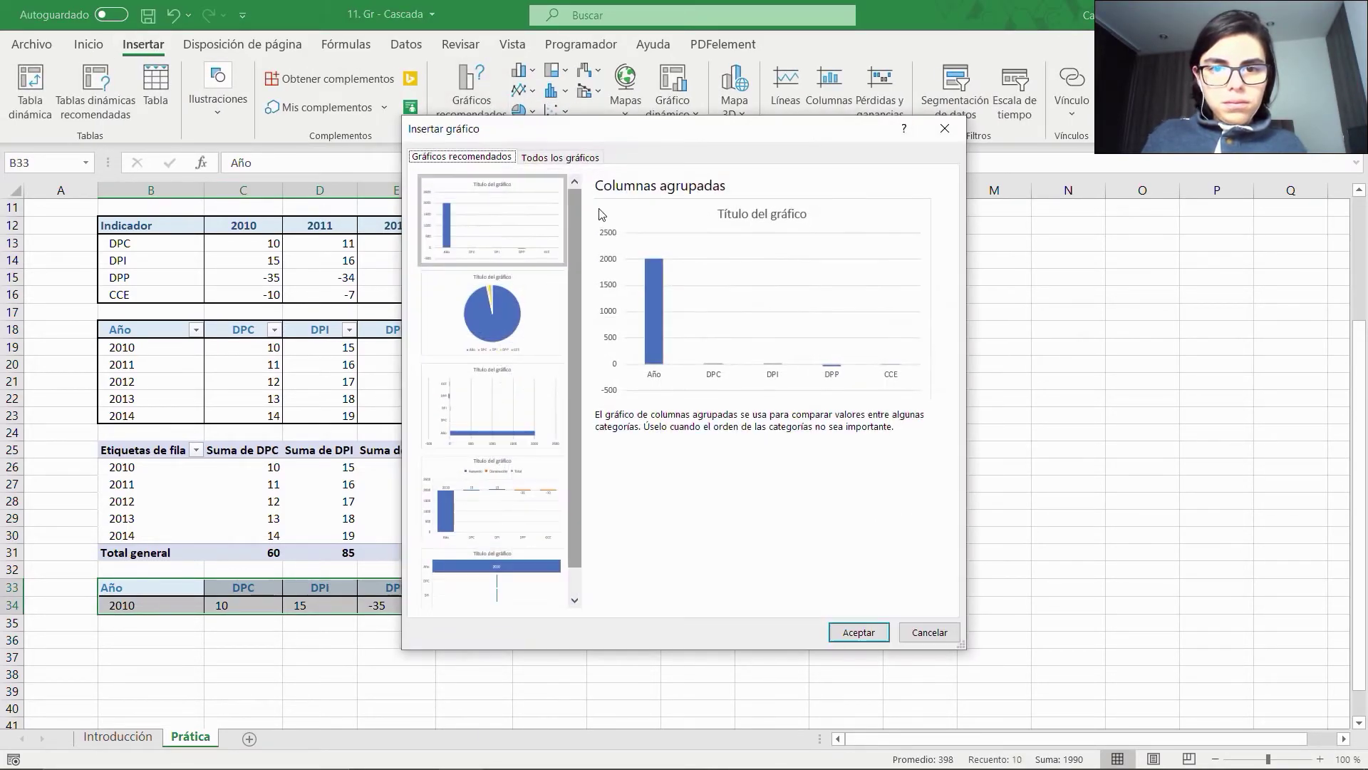
pyautogui.click(526, 155)
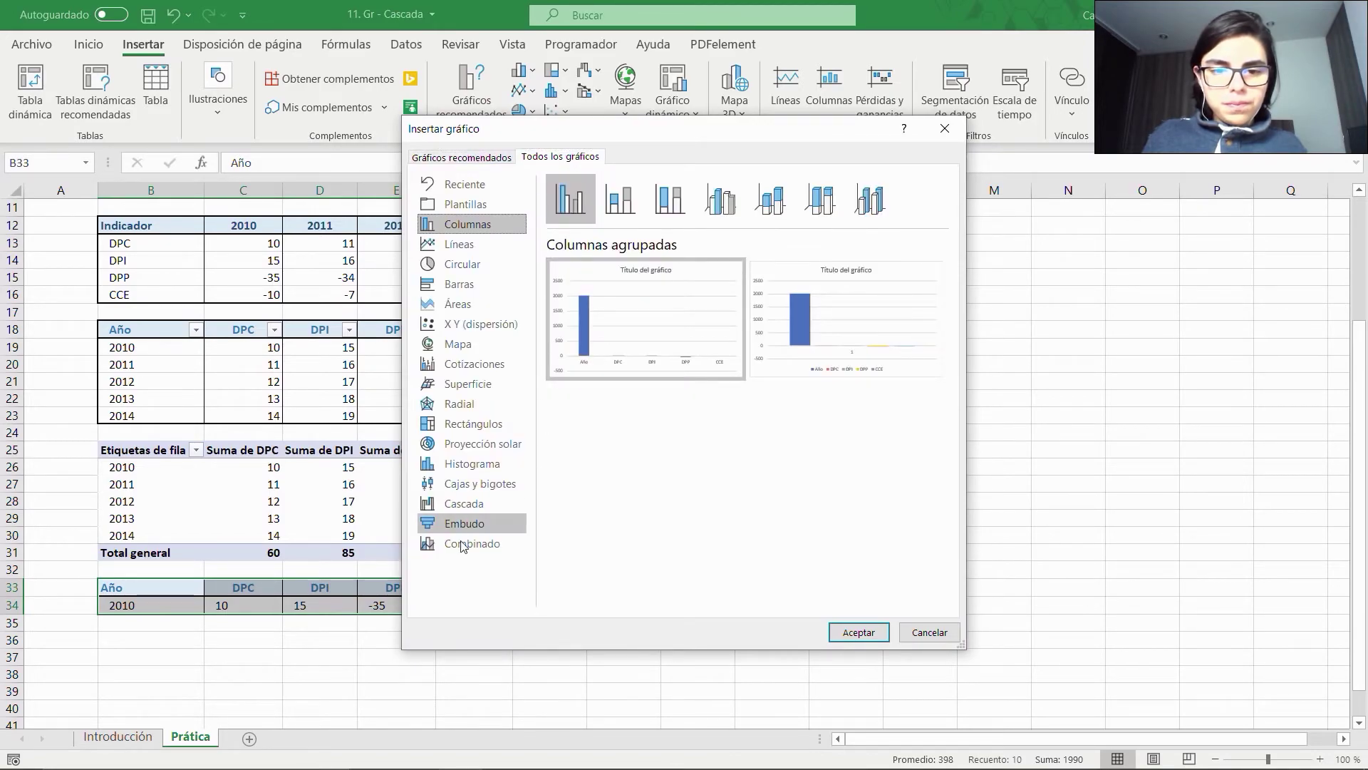
pyautogui.click(467, 503)
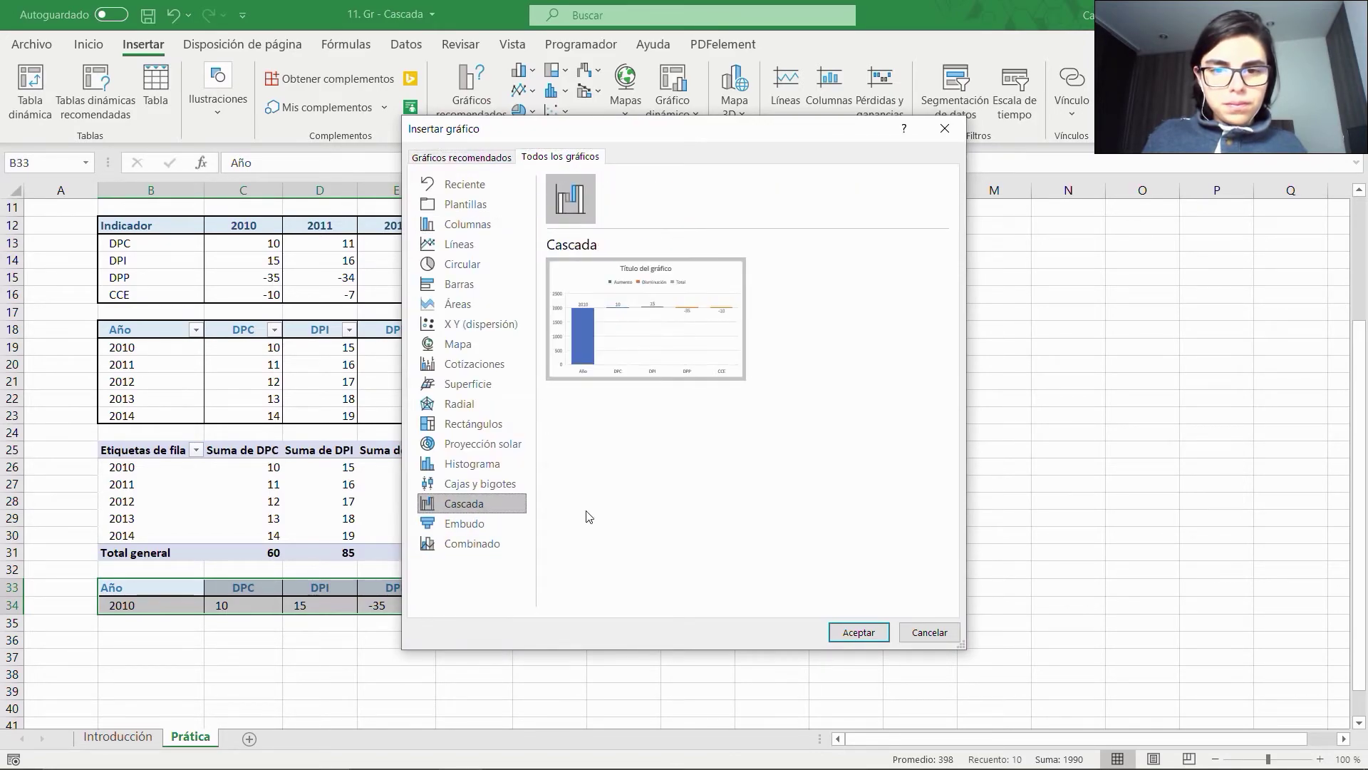
pyautogui.click(859, 633)
pyautogui.moveTo(558, 351); pyautogui.dragTo(672, 440)
pyautogui.moveTo(801, 424); pyautogui.dragTo(801, 407)
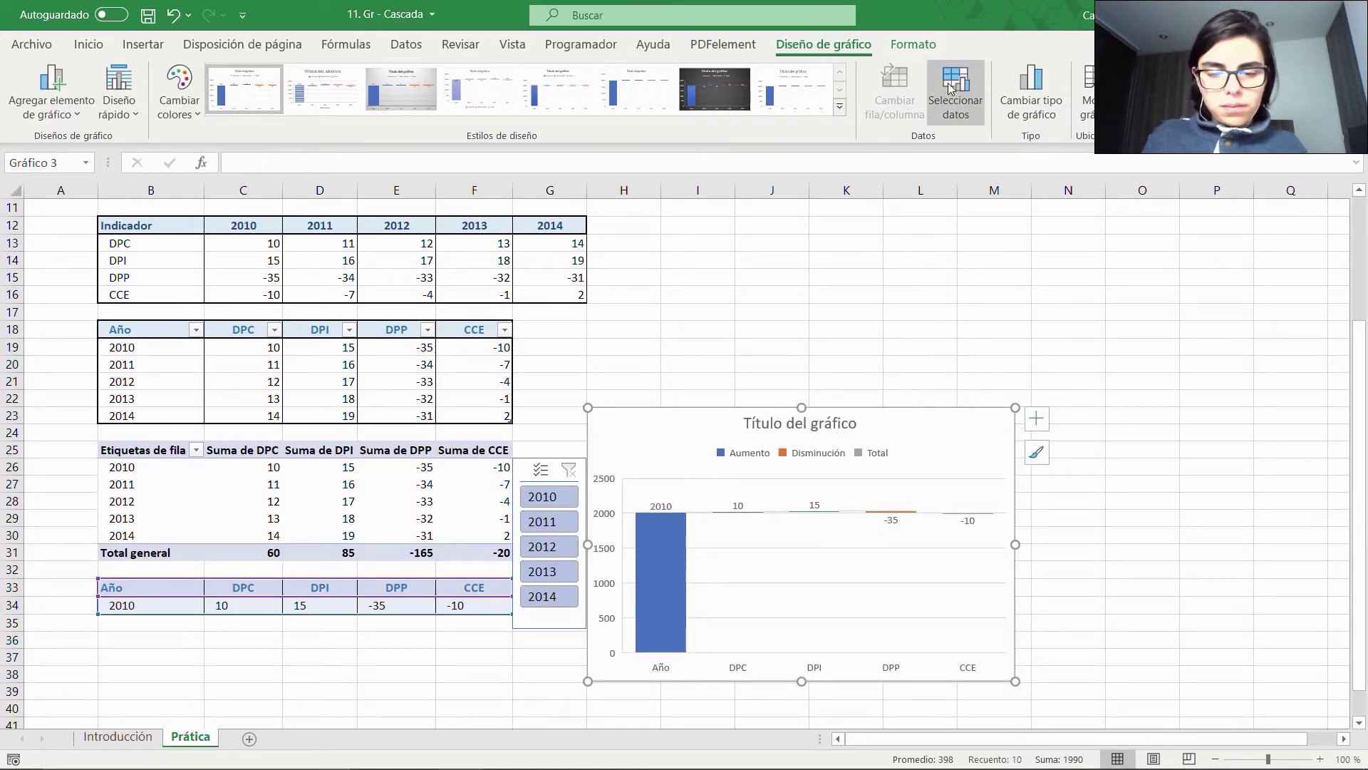
# Edit the waterfall chart's data series to take its name from B34 and its values from C34:F34.
pyautogui.click(951, 87)
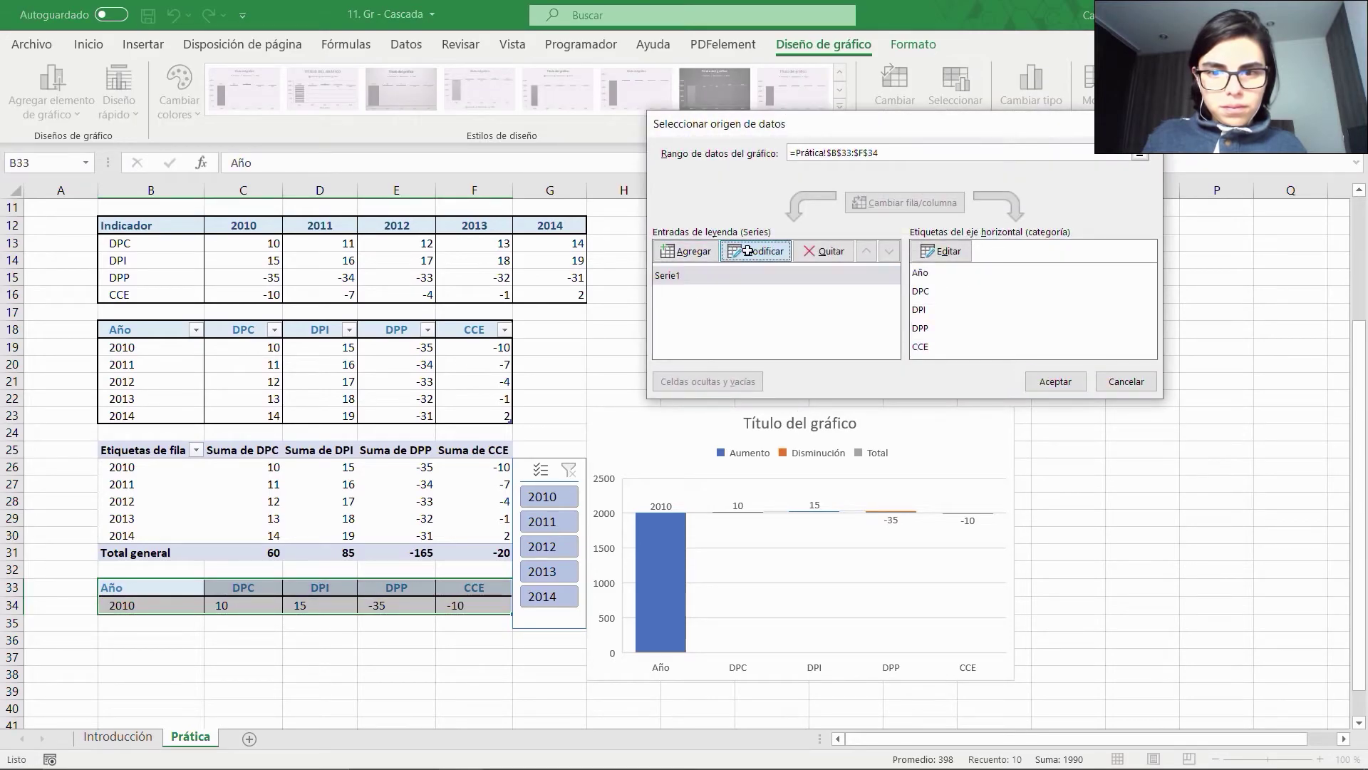
pyautogui.click(786, 253)
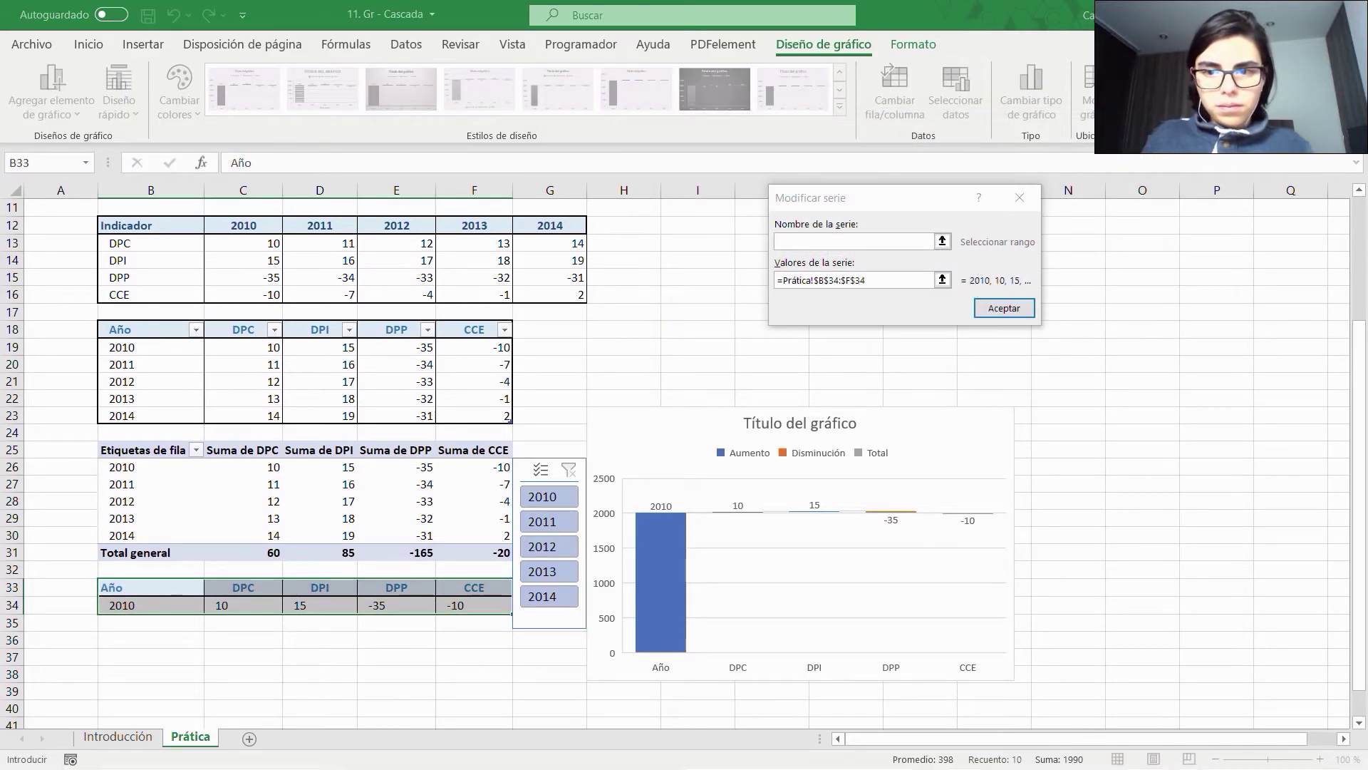
pyautogui.moveTo(976, 283); pyautogui.dragTo(996, 288)
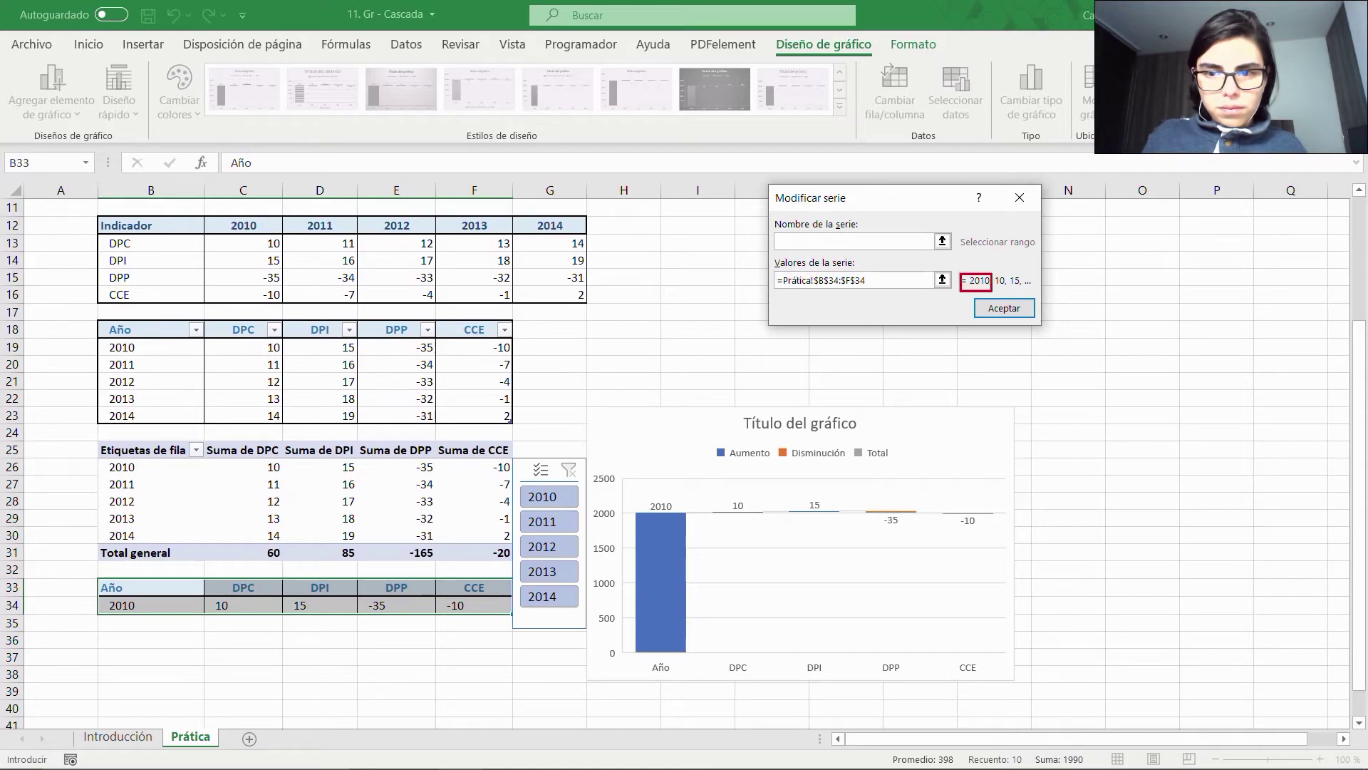
pyautogui.press('Escape')
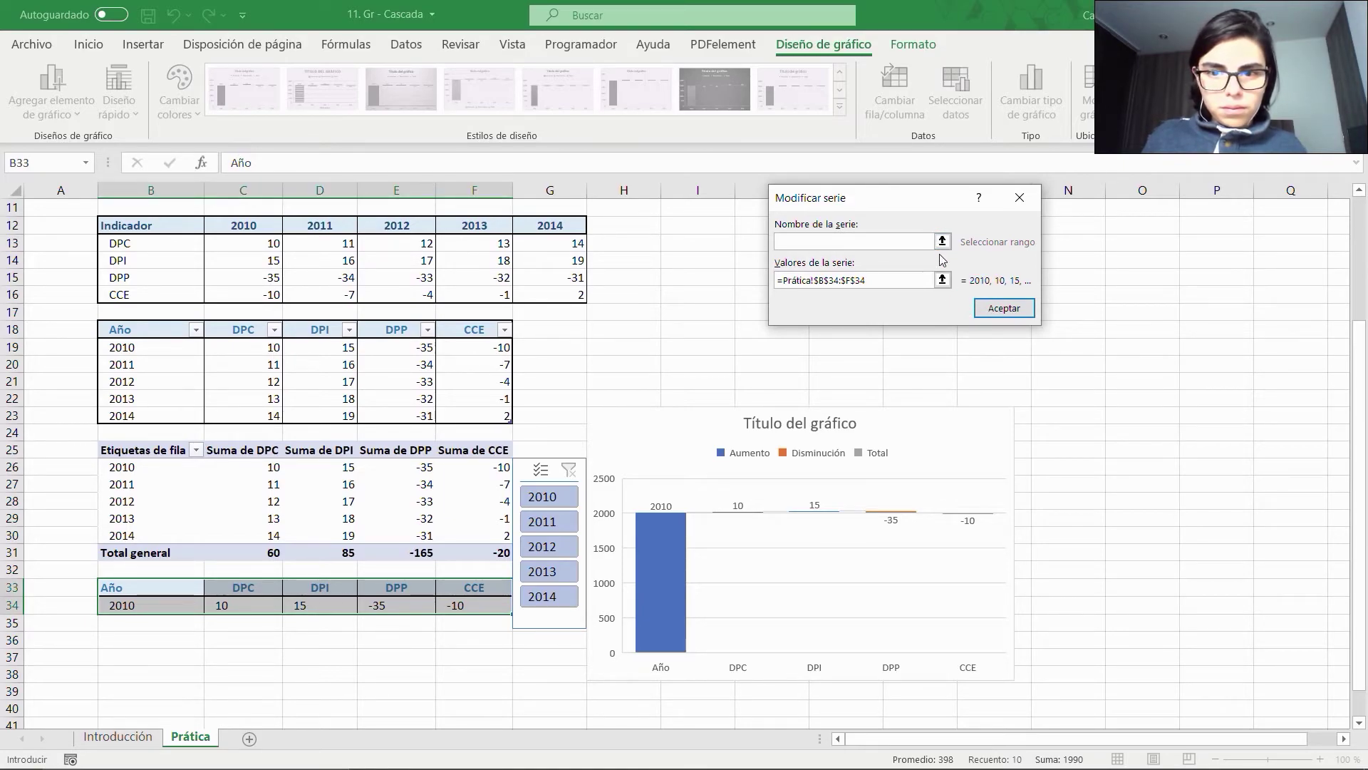
pyautogui.click(942, 242)
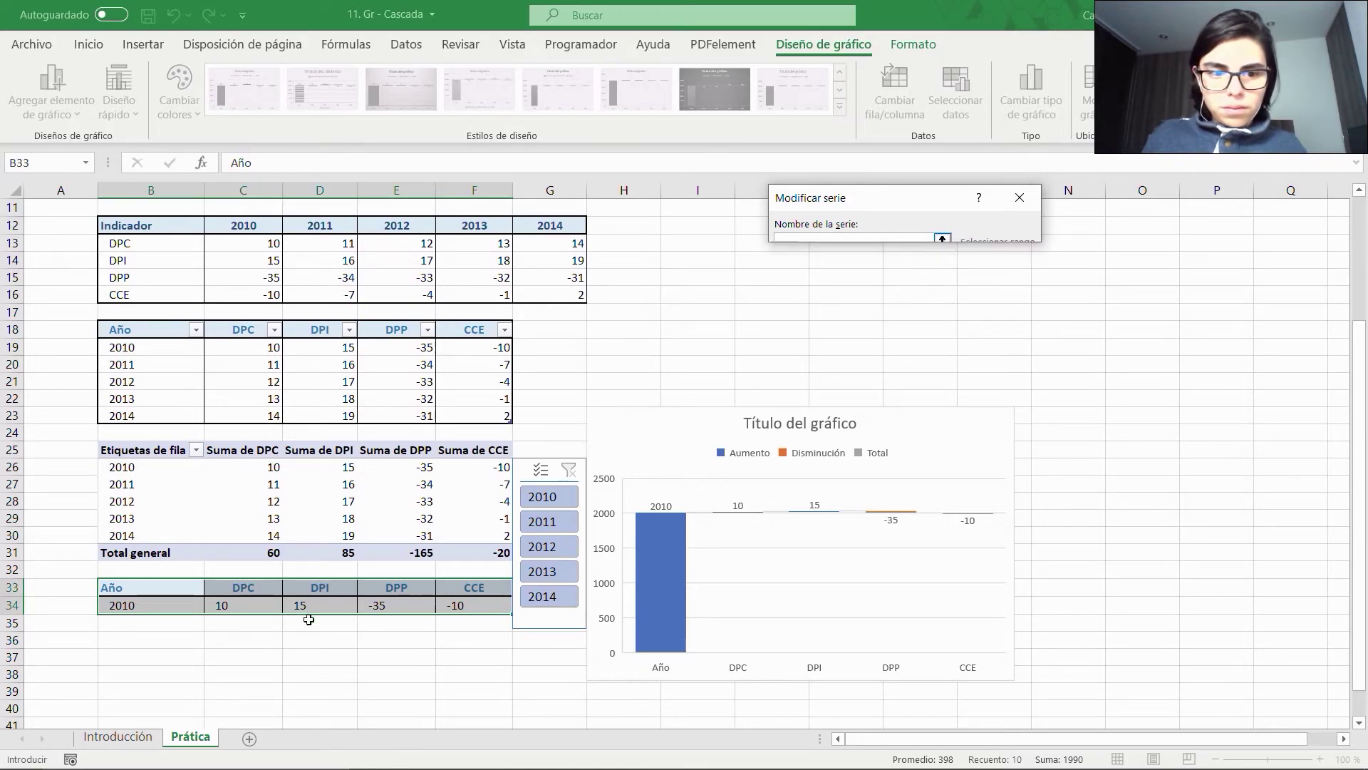
pyautogui.click(172, 605)
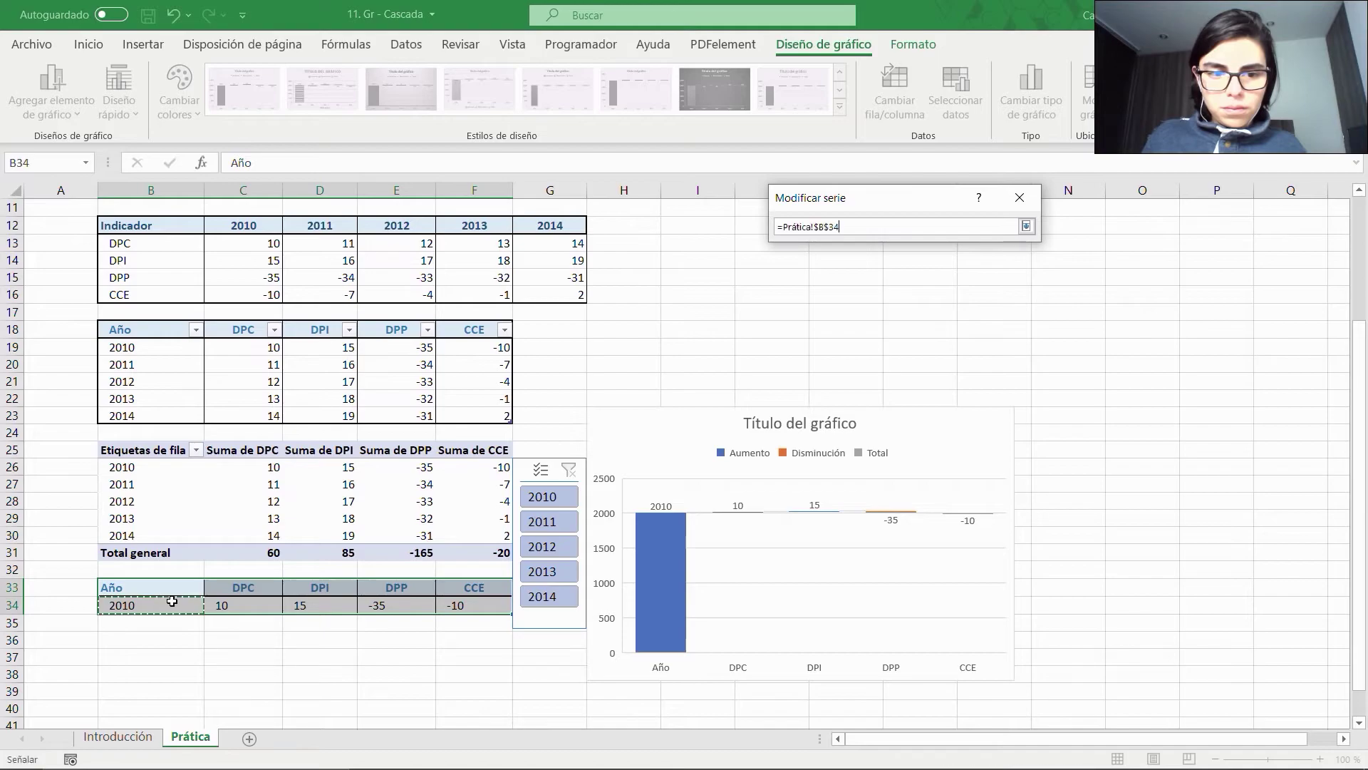
pyautogui.click(1026, 227)
pyautogui.click(942, 285)
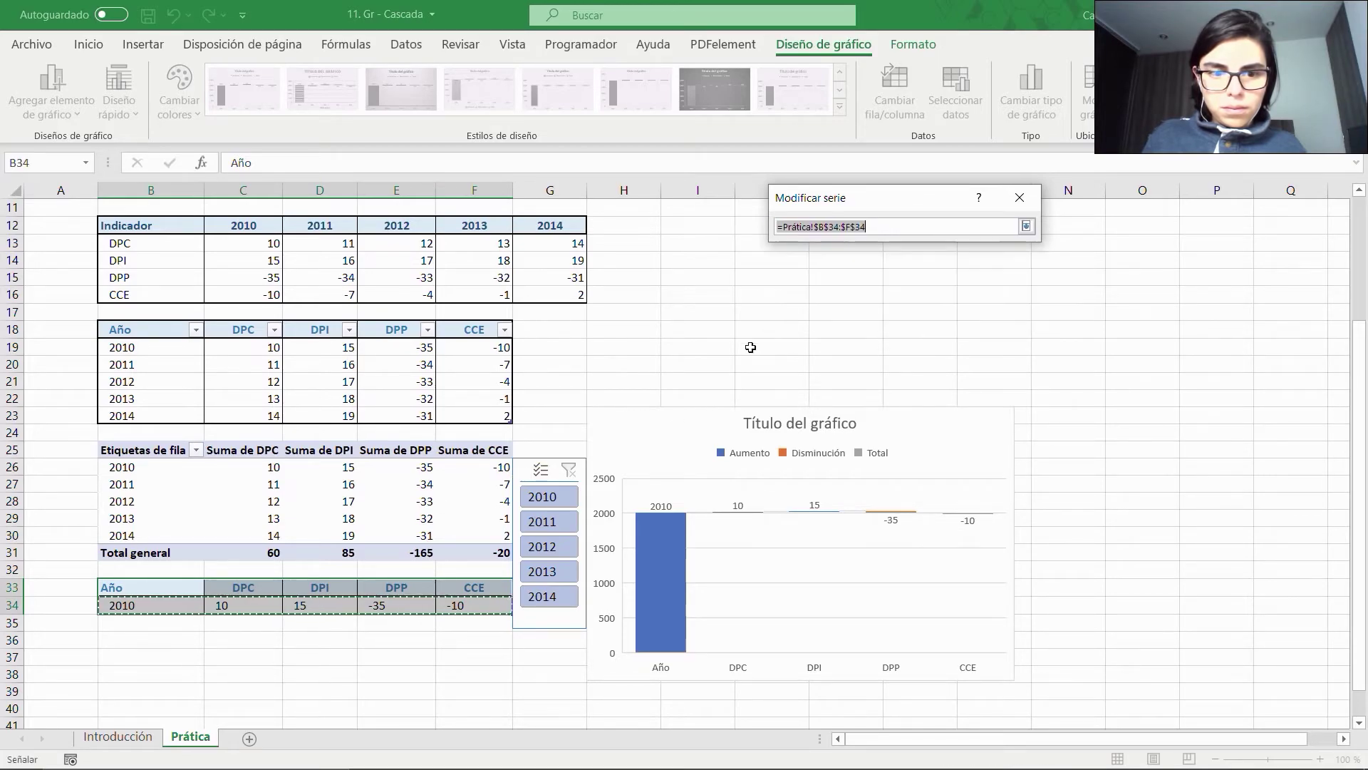
pyautogui.click(242, 604)
pyautogui.hotkey('shift', 'Right')
pyautogui.hotkey('shift', 'Right')
pyautogui.hotkey('shift', 'Right')
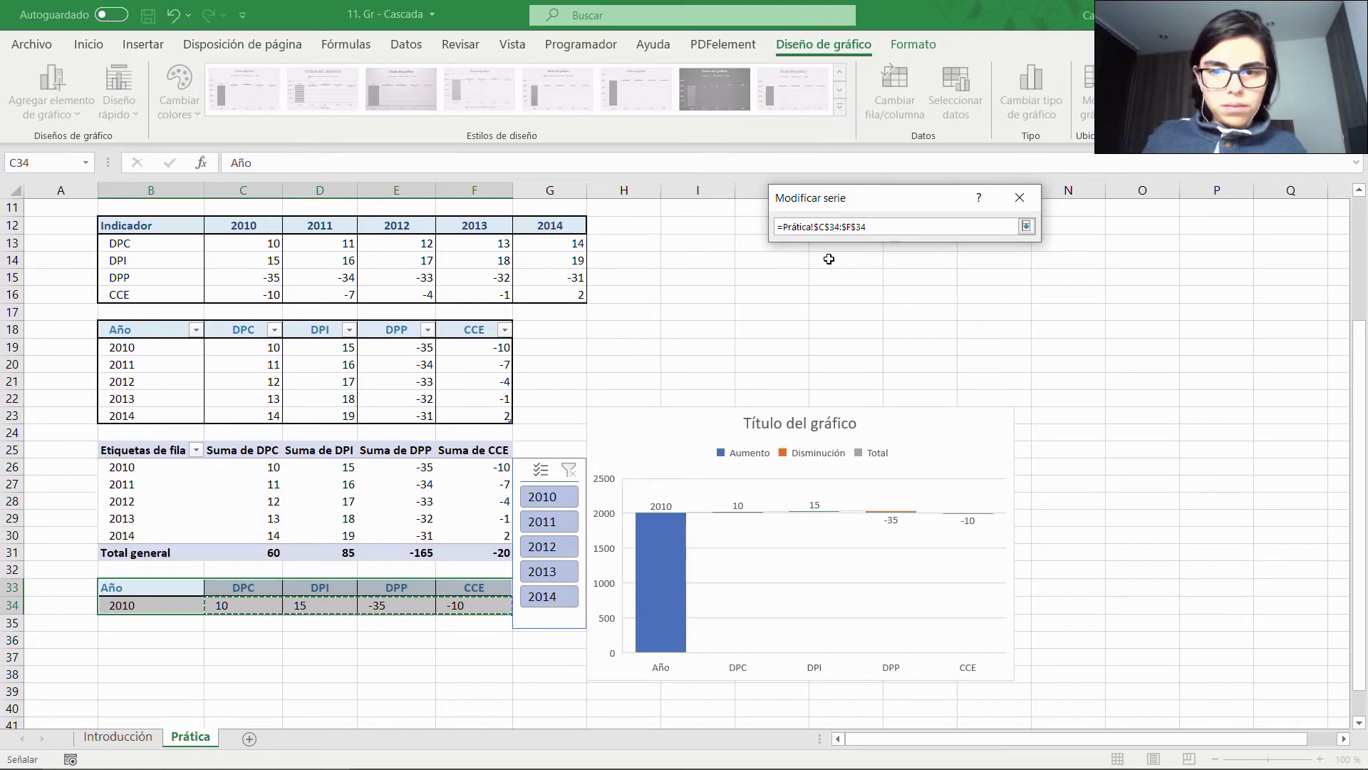
pyautogui.click(1026, 227)
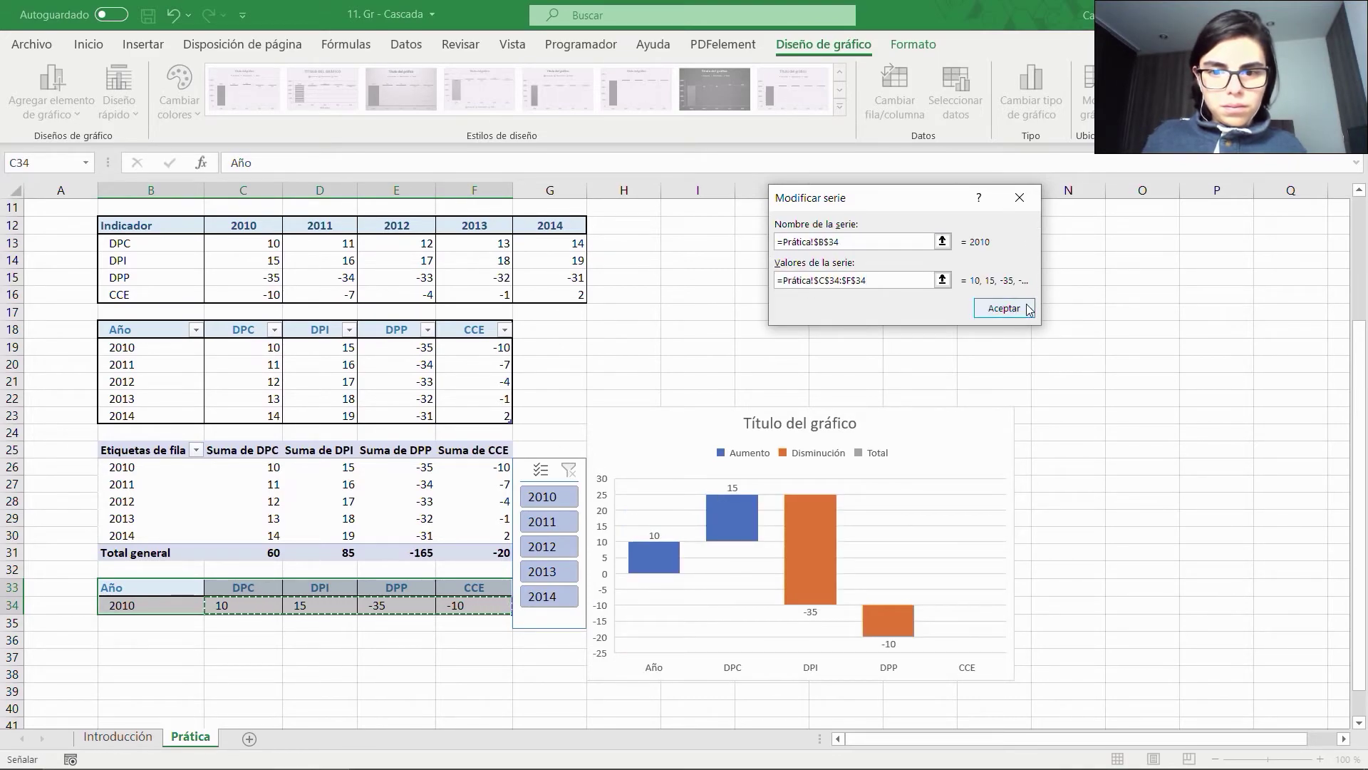
pyautogui.click(1028, 308)
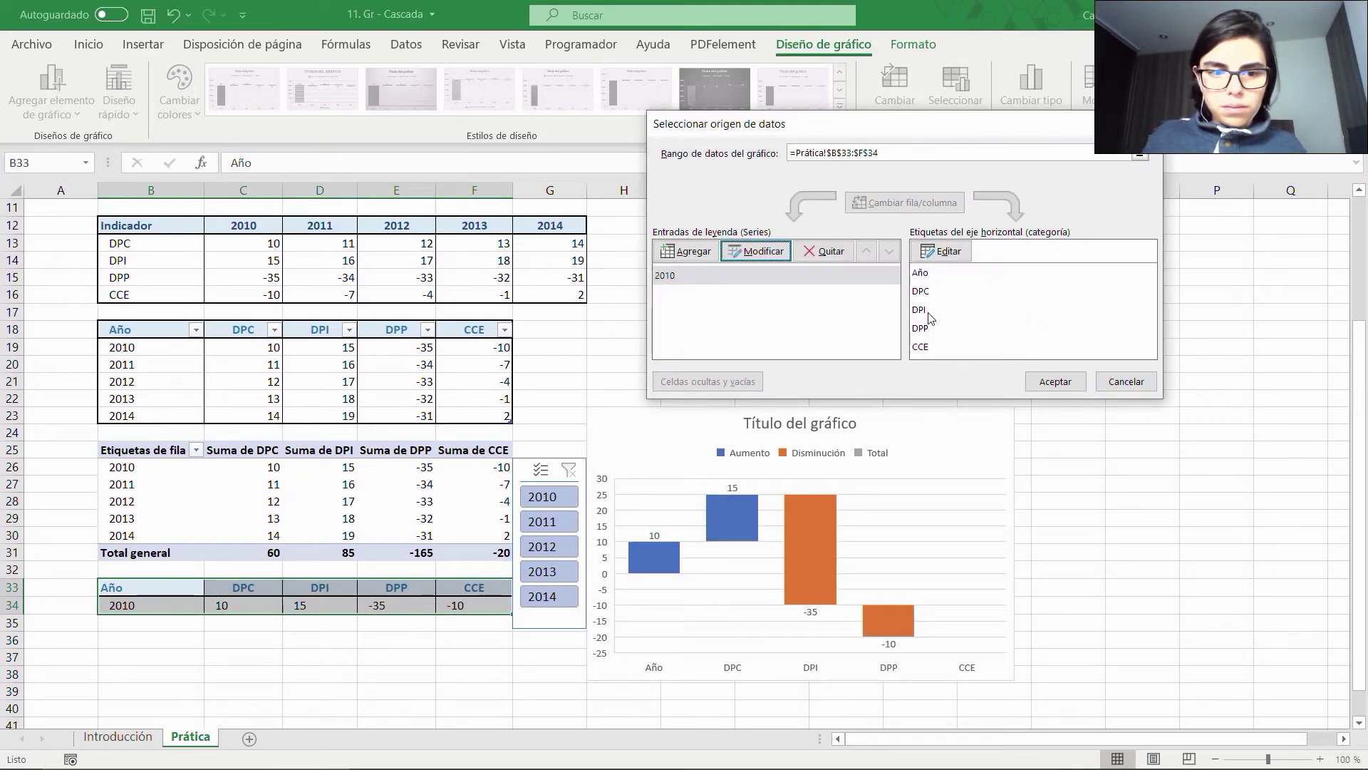
# Set the chart's horizontal axis label range to C33:F33 and accept the data source changes.
pyautogui.click(941, 251)
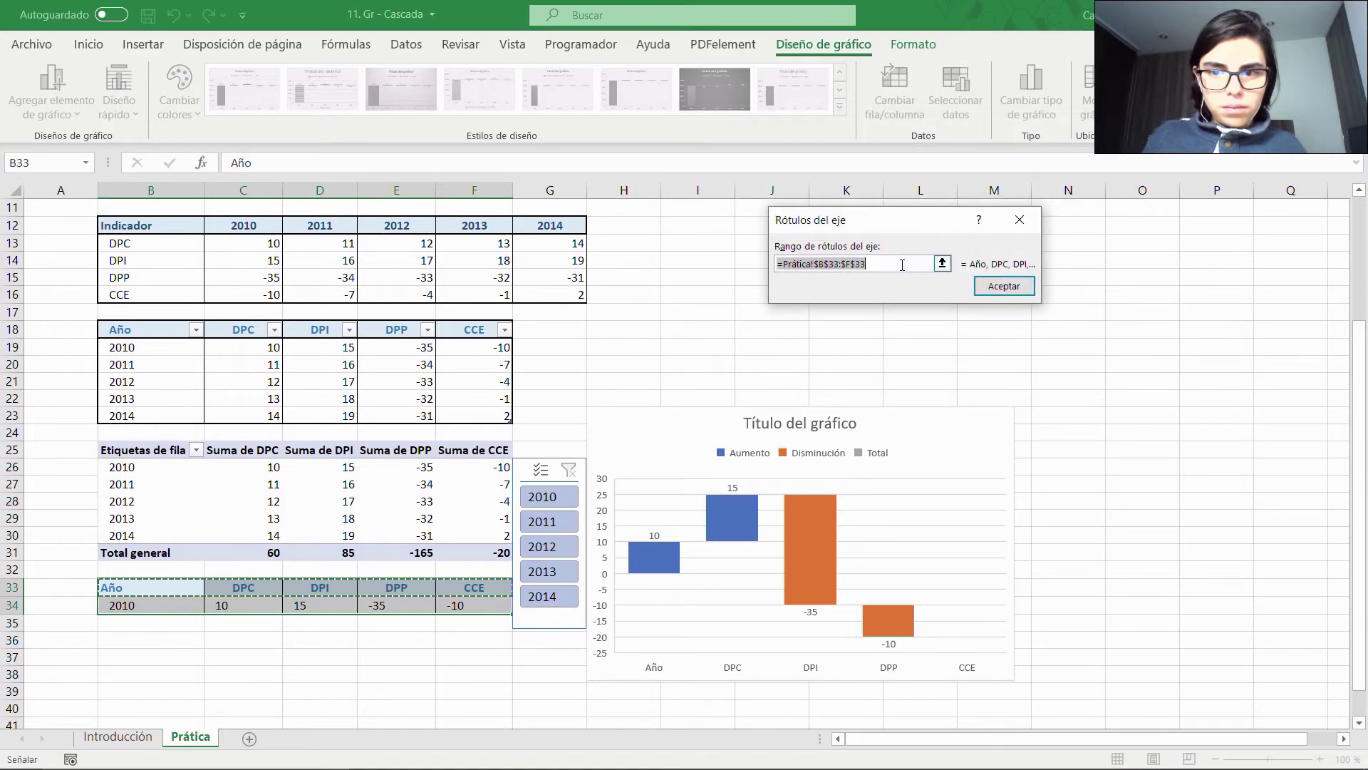
pyautogui.click(942, 264)
pyautogui.click(228, 592)
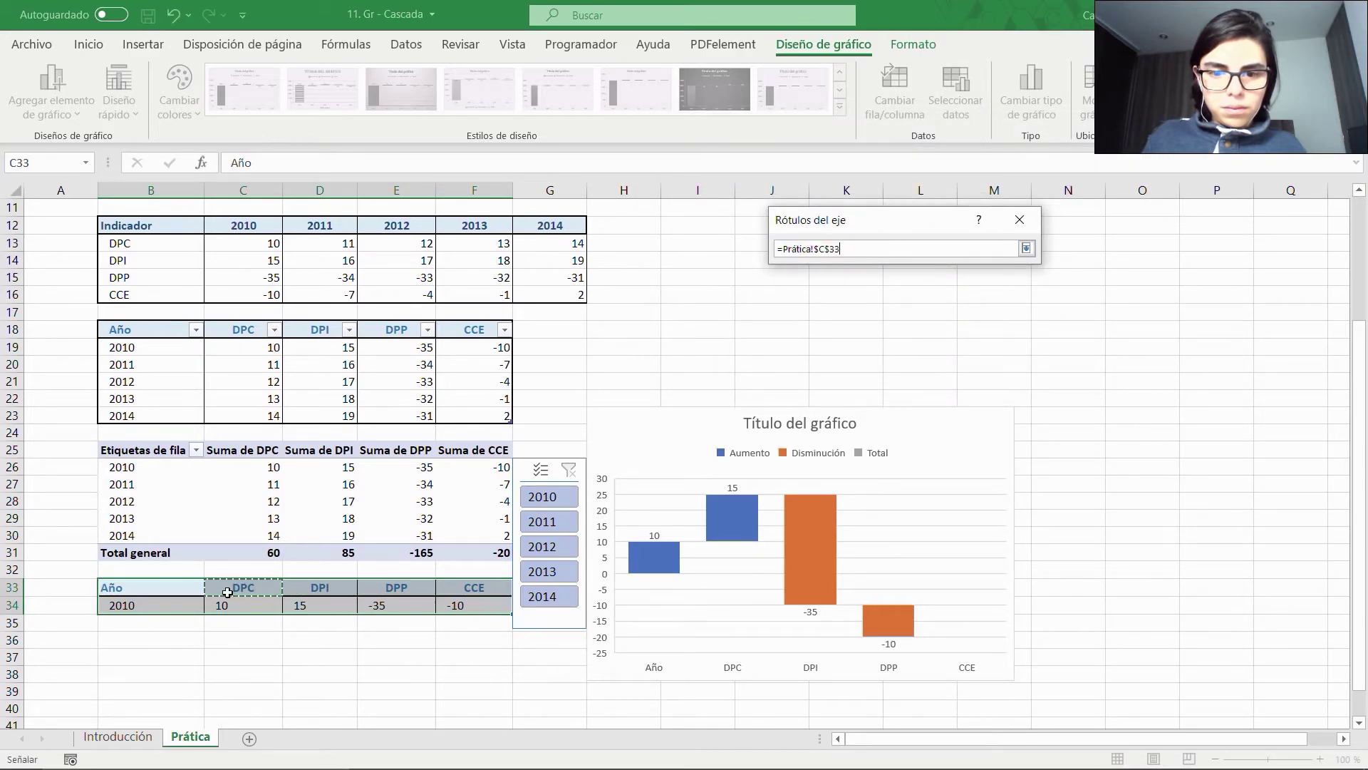
pyautogui.hotkey('ctrl', 'shift', 'Right')
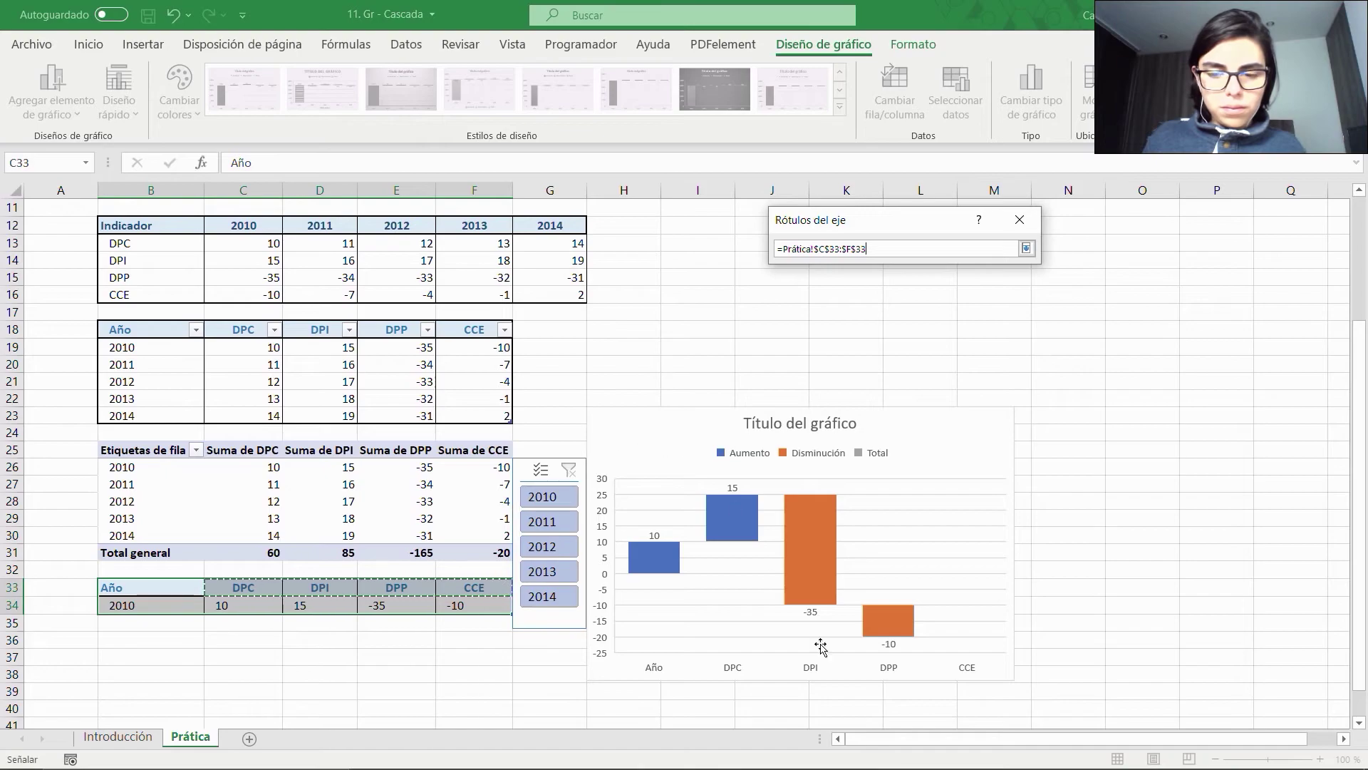
pyautogui.moveTo(605, 466)
pyautogui.mouseDown()
pyautogui.moveTo(640, 569)
pyautogui.moveTo(992, 679)
pyautogui.mouseUp()
pyautogui.moveTo(998, 614); pyautogui.dragTo(1039, 557)
pyautogui.press('Escape')
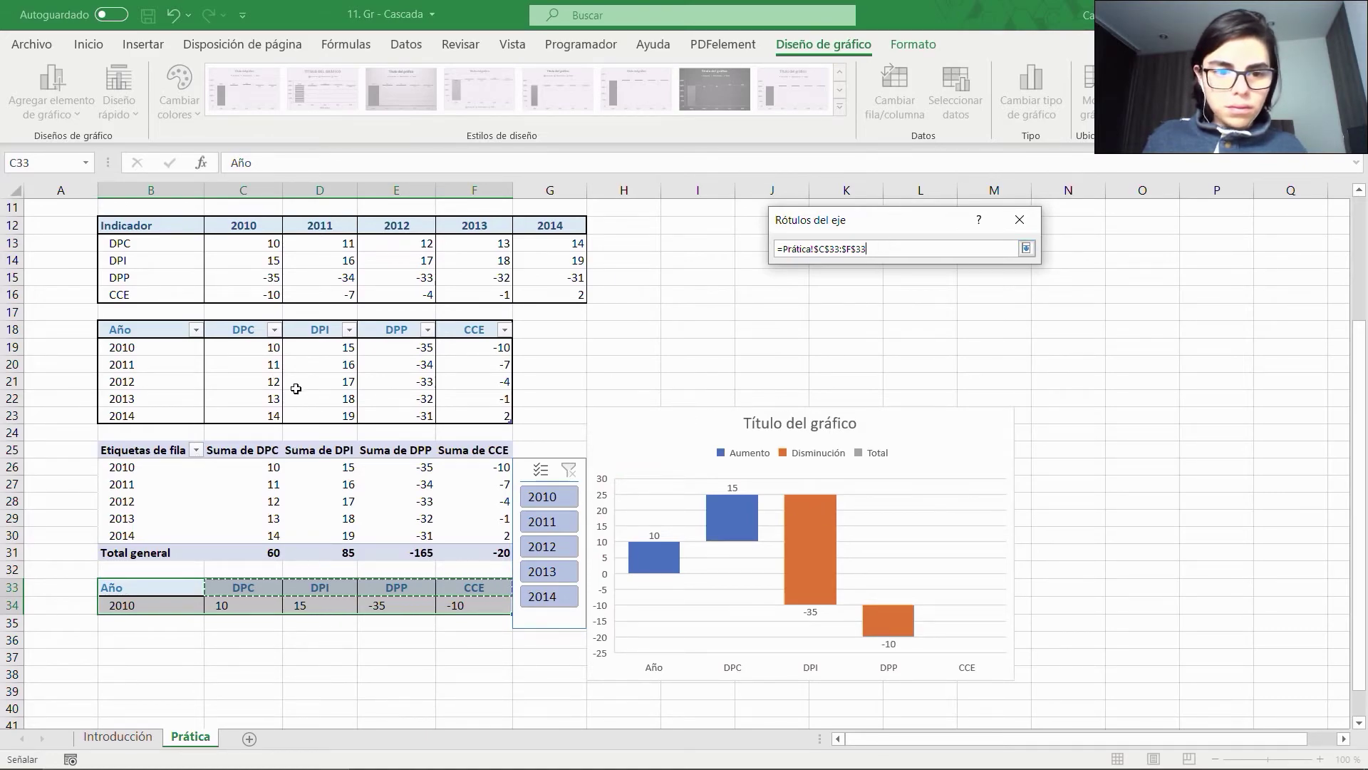
pyautogui.click(1026, 248)
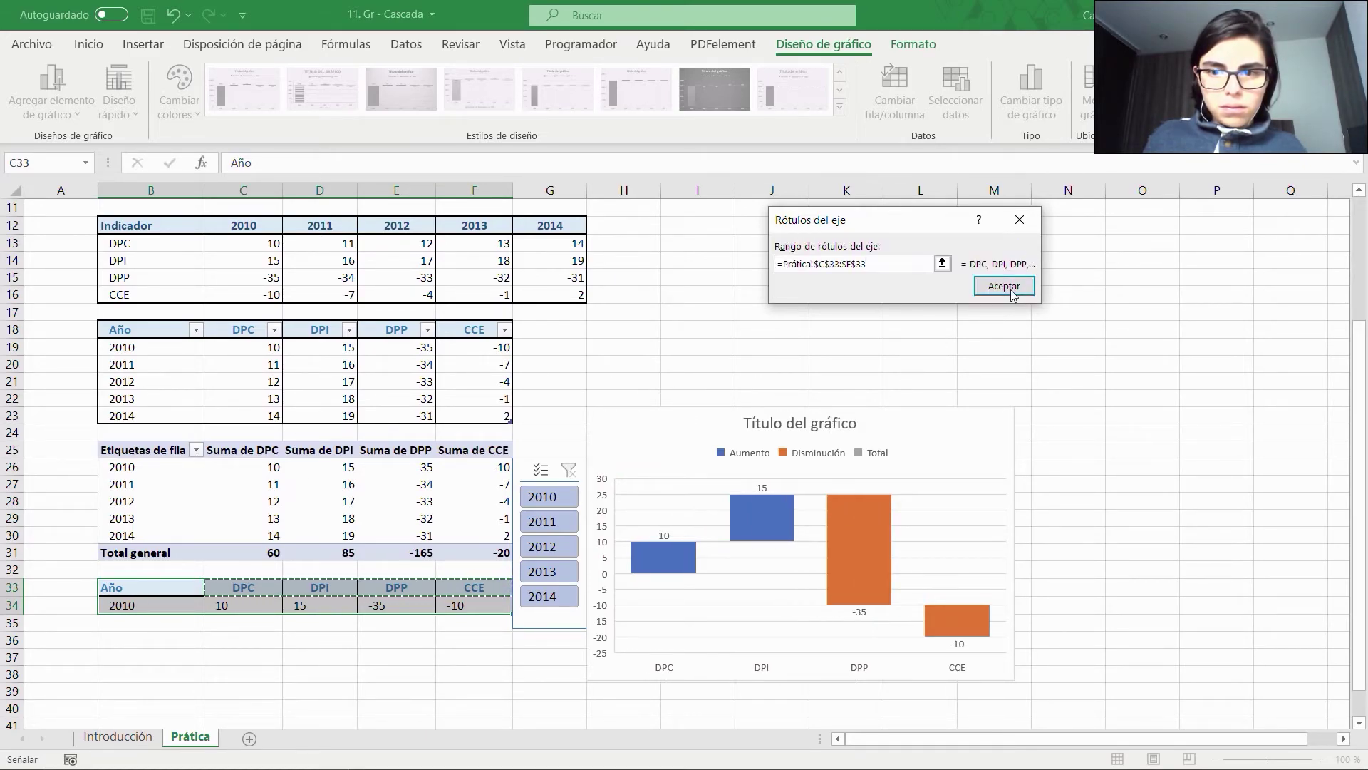
pyautogui.click(1011, 290)
pyautogui.click(1042, 377)
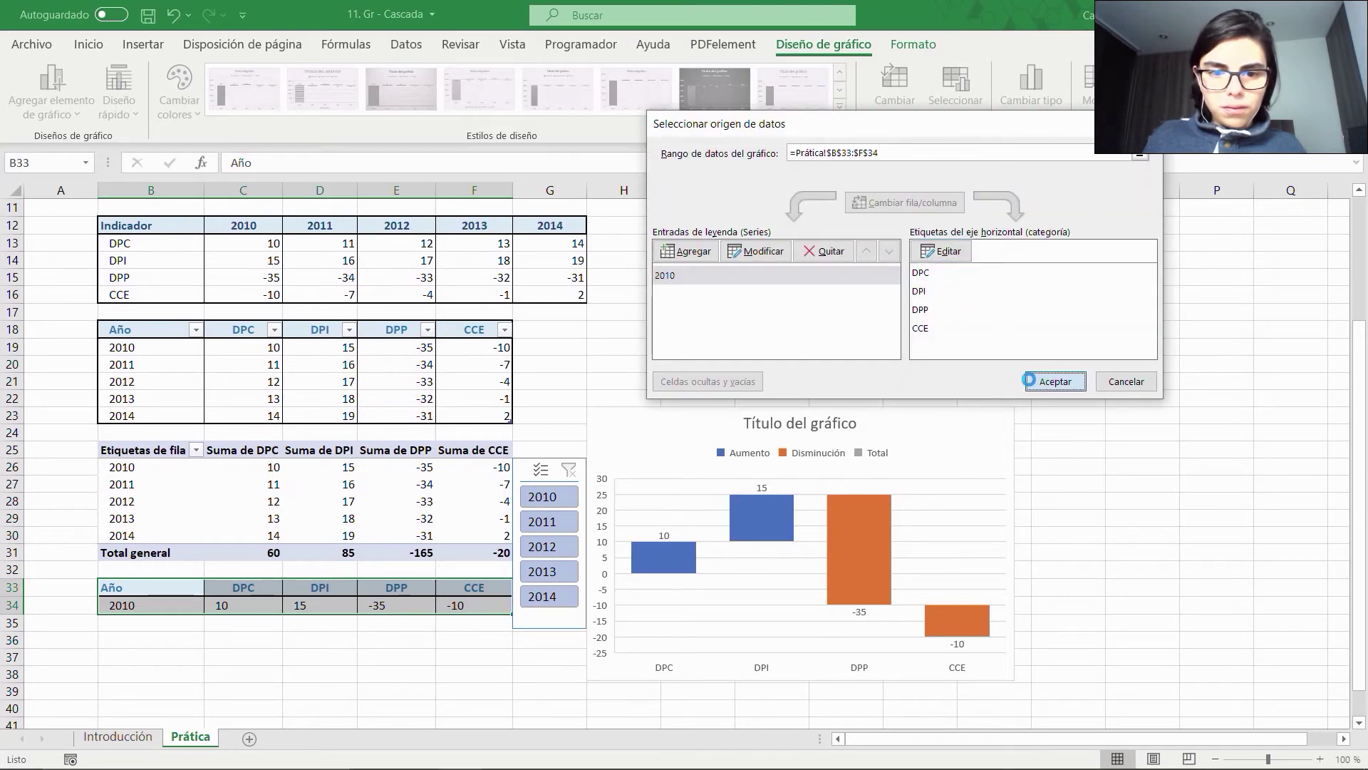
# Test the chart by filtering the slicer to 2011, 2012, 2013, 2010 and 2014 individually, and clear the filter.
pyautogui.click(542, 521)
pyautogui.click(536, 546)
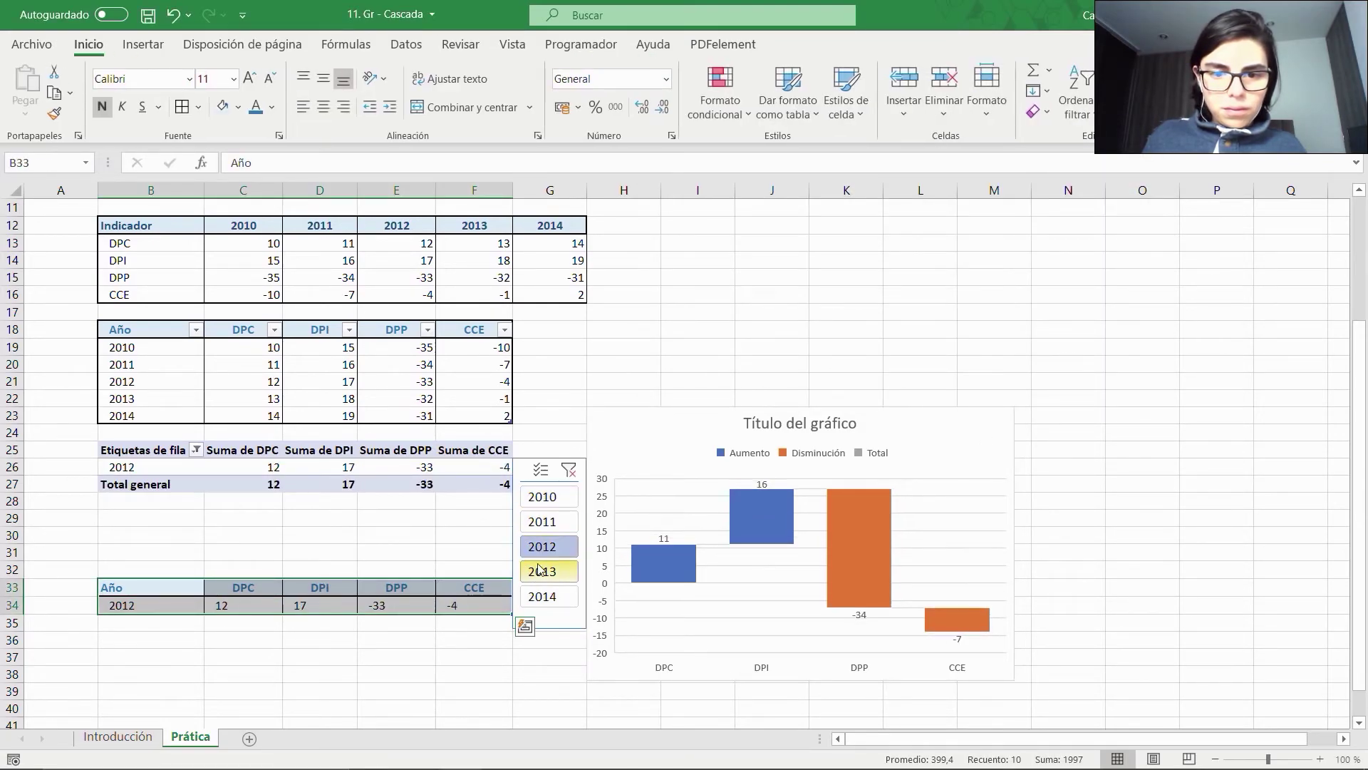
pyautogui.click(540, 571)
pyautogui.click(545, 497)
pyautogui.click(545, 596)
pyautogui.click(568, 469)
# Delete the waterfall chart's gridlines, vertical axis, title and legend.
pyautogui.click(663, 484)
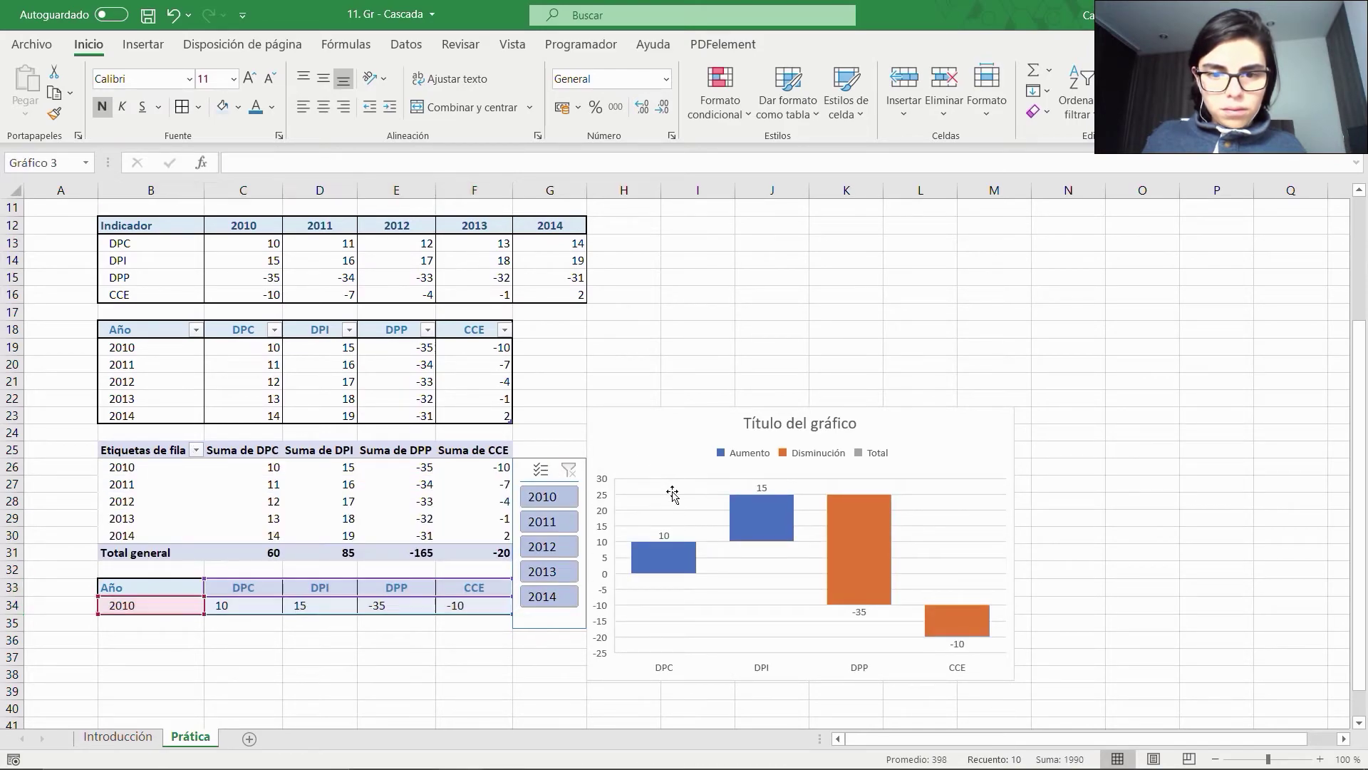
pyautogui.click(627, 494)
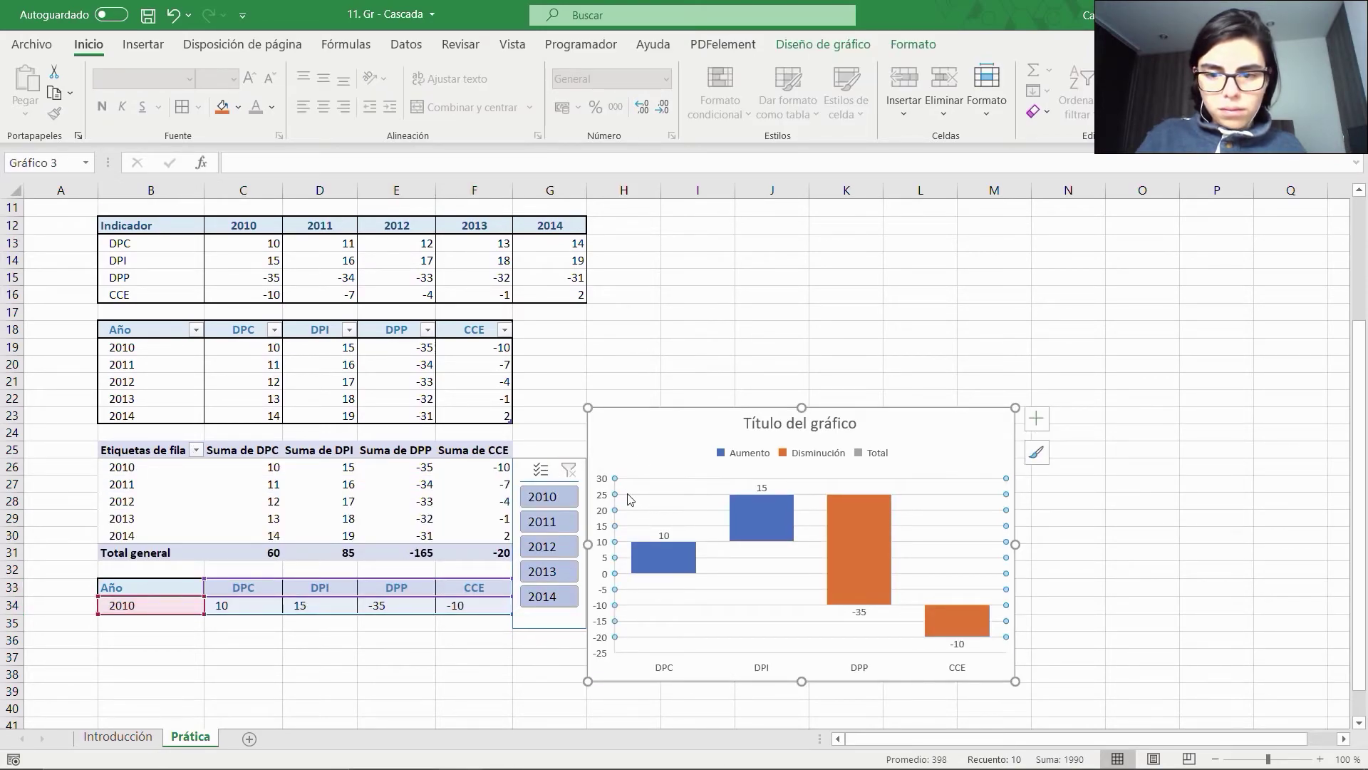
pyautogui.press('Delete')
pyautogui.click(602, 499)
pyautogui.press('Delete')
pyautogui.click(771, 431)
pyautogui.press('Delete')
pyautogui.click(770, 431)
pyautogui.press('Delete')
# Make the chart's horizontal axis labels bold.
pyautogui.click(745, 502)
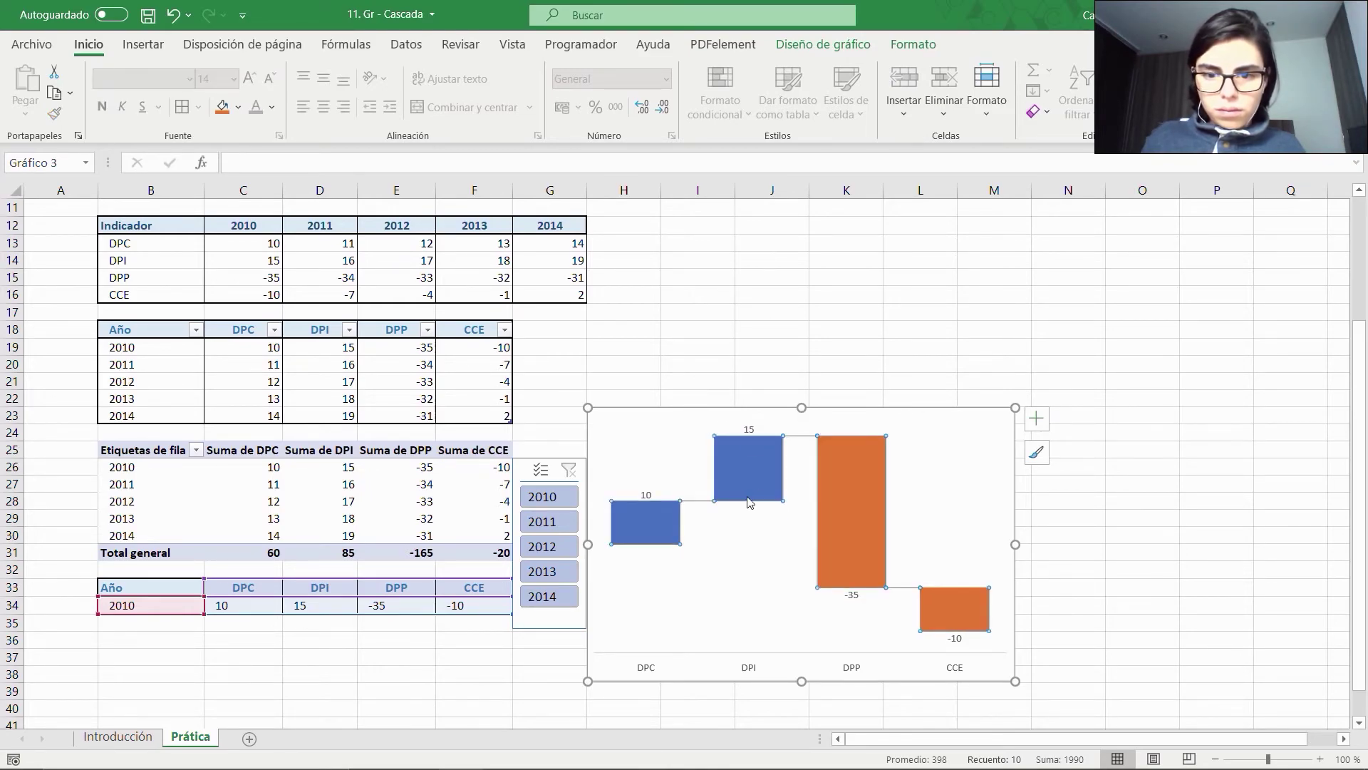
pyautogui.click(739, 661)
pyautogui.click(749, 672)
pyautogui.hotkey('ctrl', 'n')
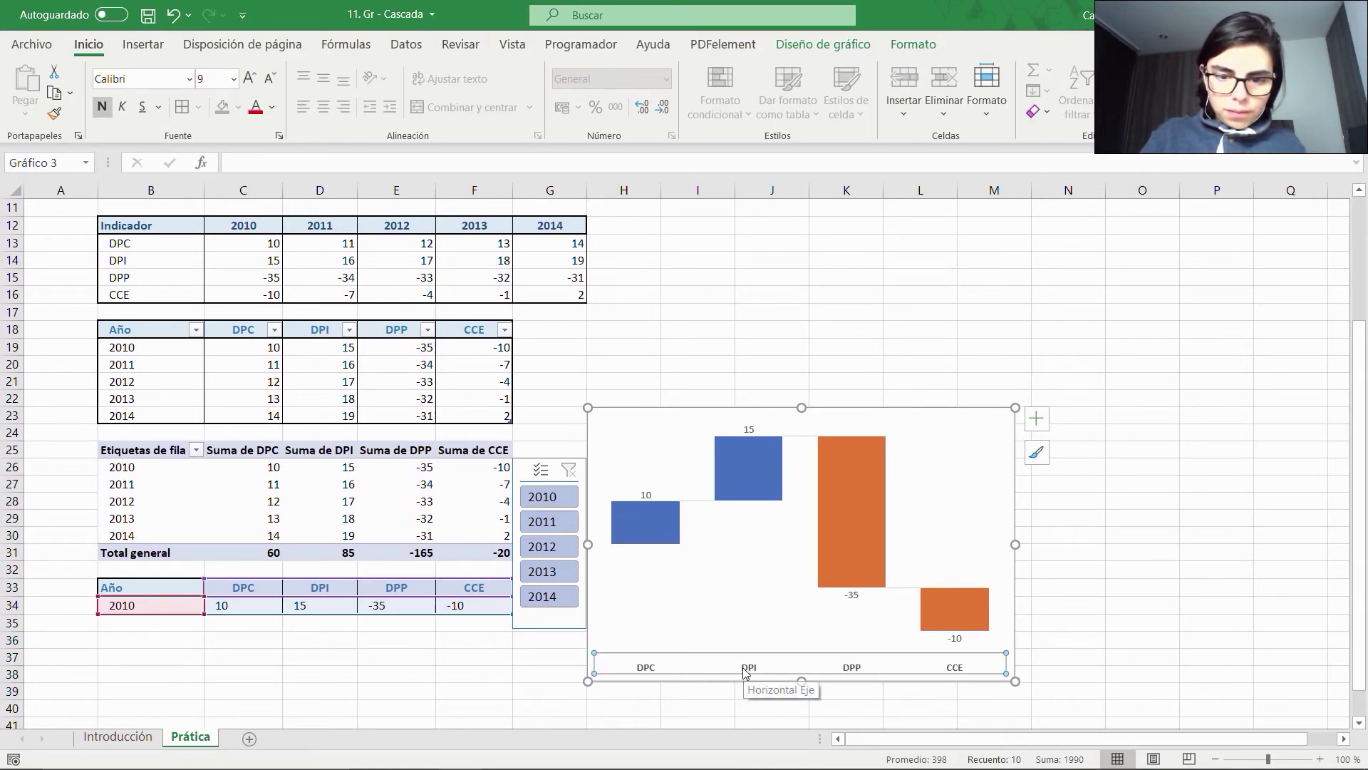
pyautogui.click(840, 345)
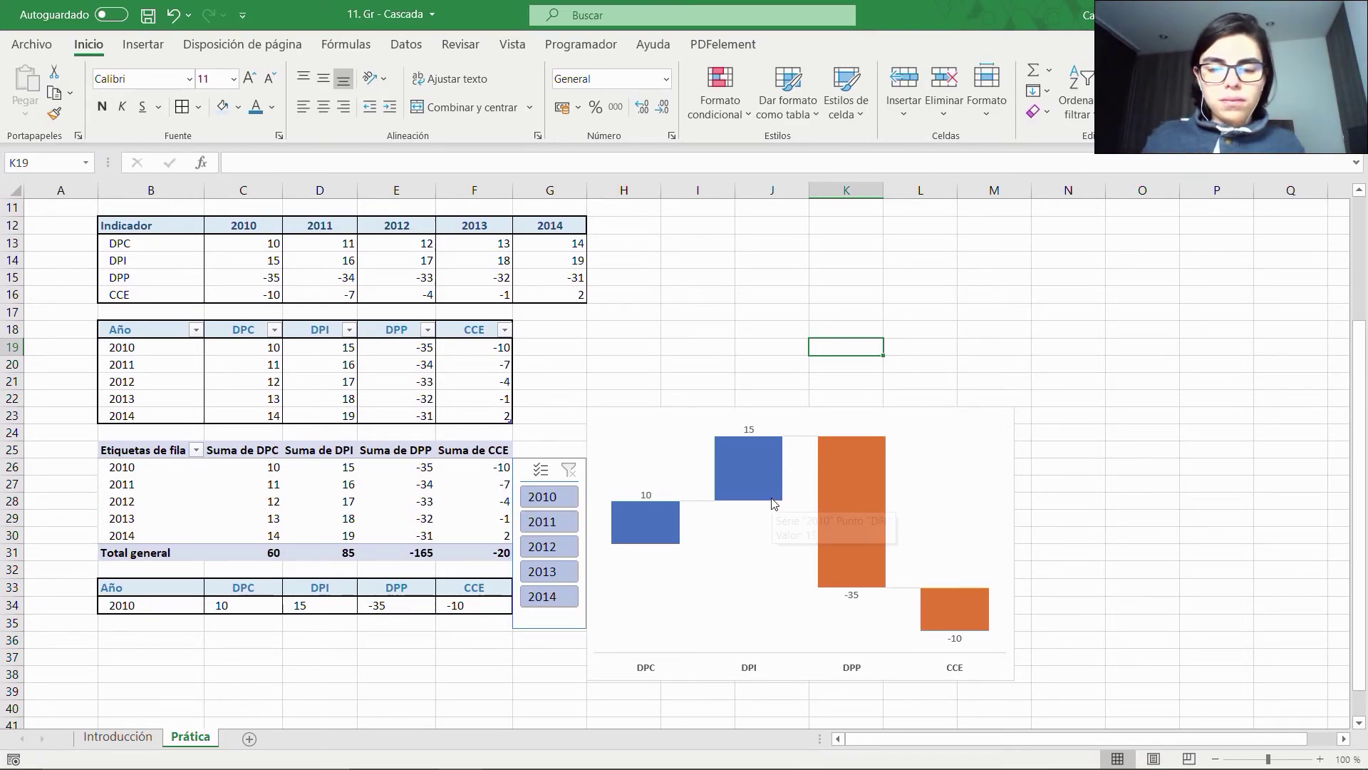
# Examine how the chart's DPP column is drawn and compare it with the indicator values in C13:G16.
pyautogui.click(843, 505)
pyautogui.click(851, 500)
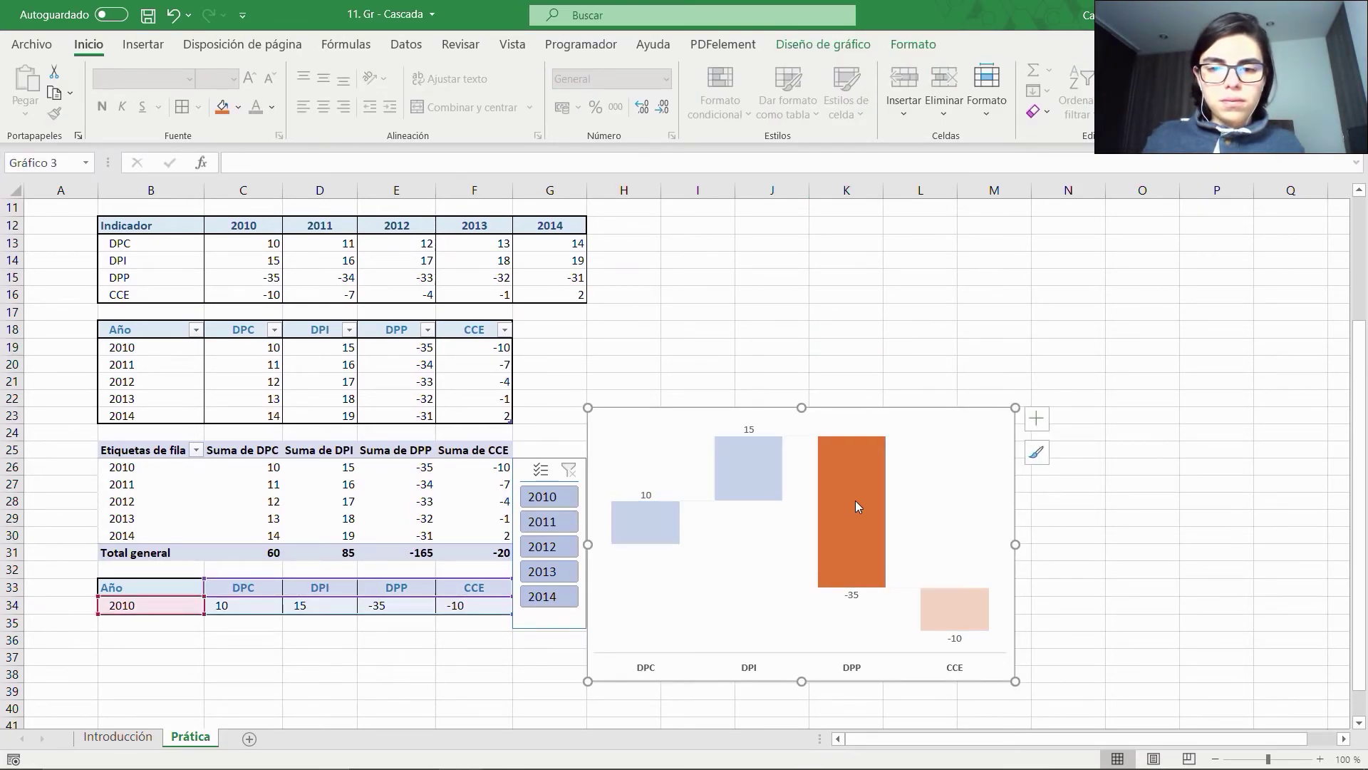
pyautogui.click(716, 475)
pyautogui.click(878, 400)
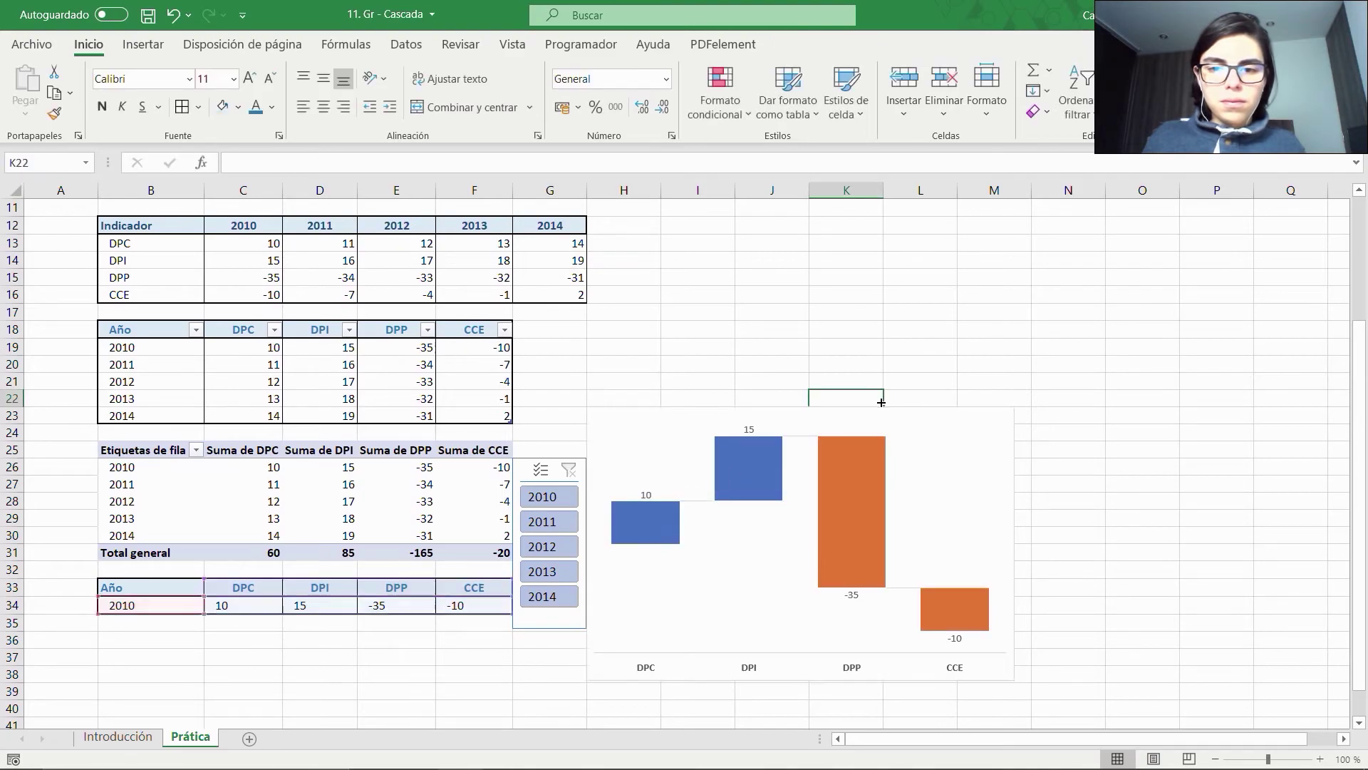
pyautogui.moveTo(239, 245); pyautogui.dragTo(570, 294)
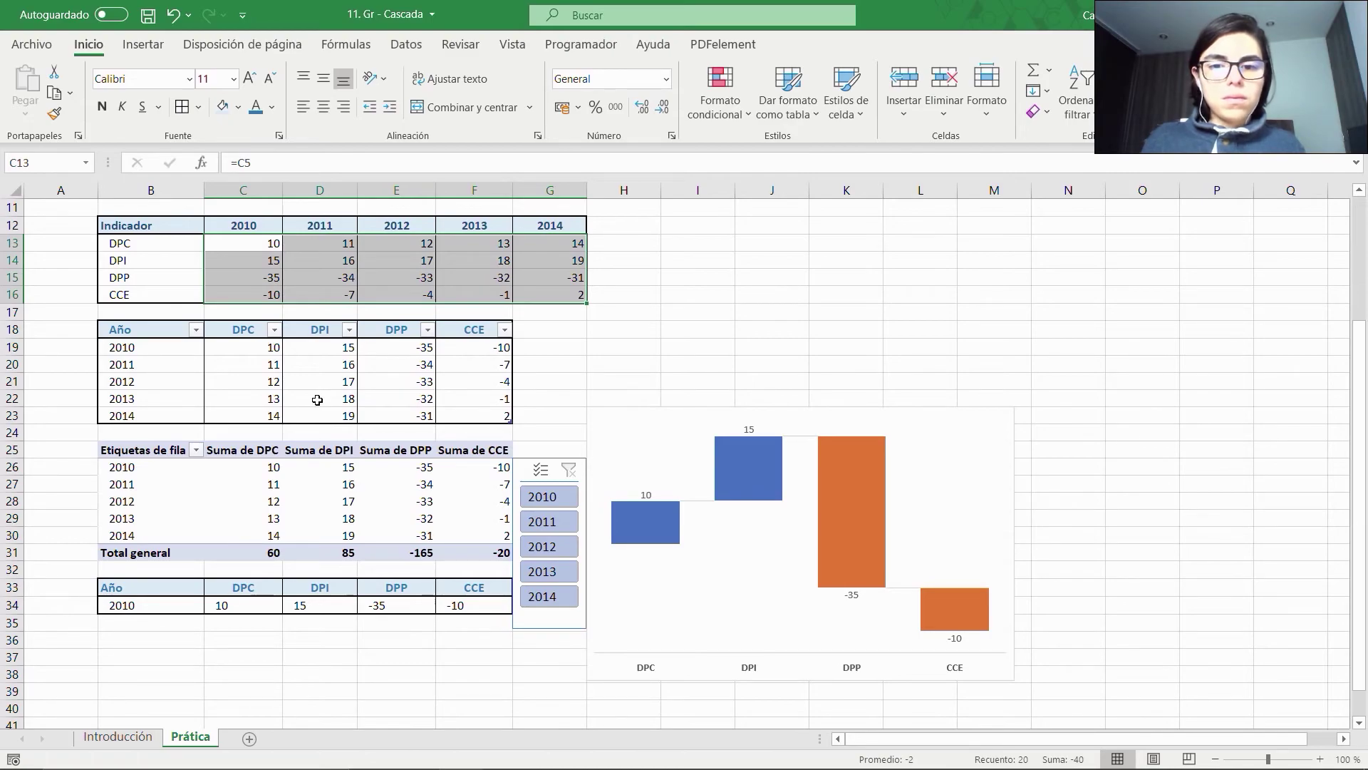
pyautogui.moveTo(868, 518)
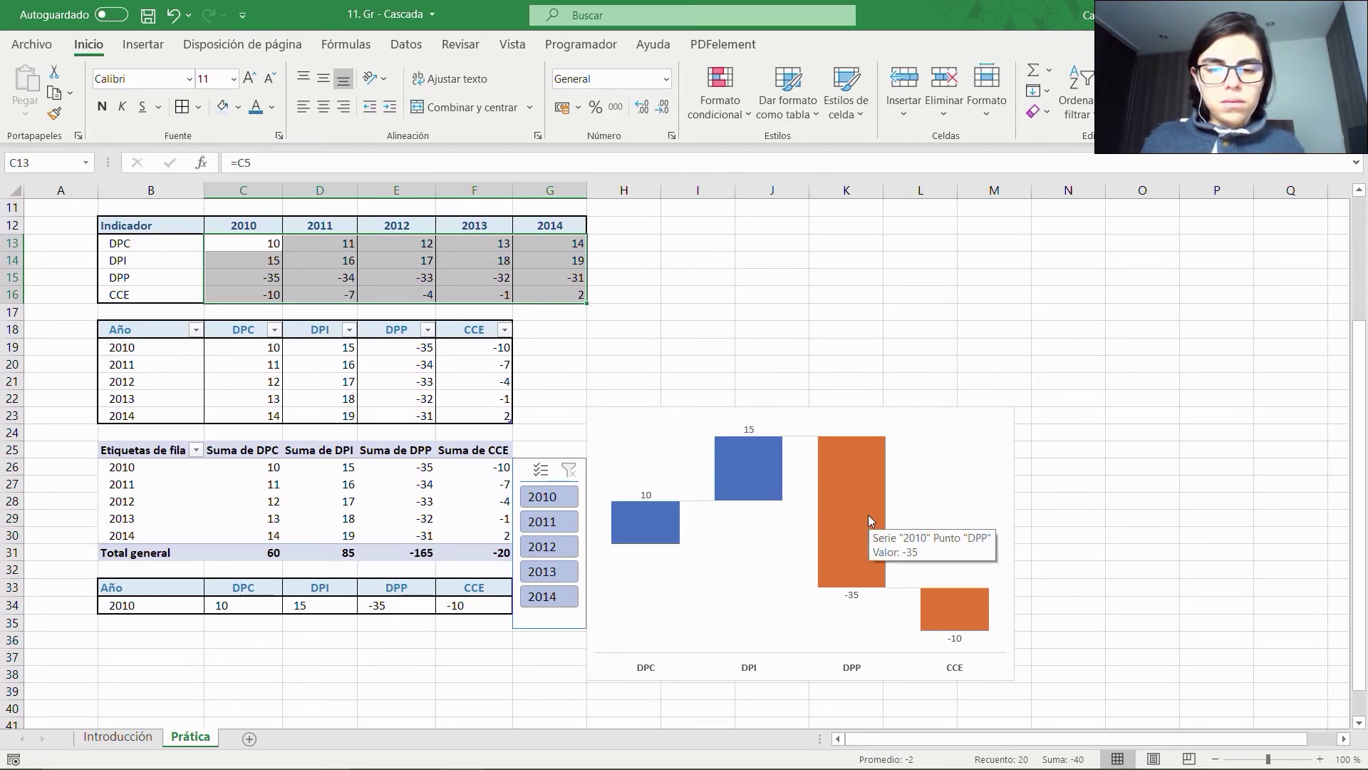
pyautogui.click(848, 514)
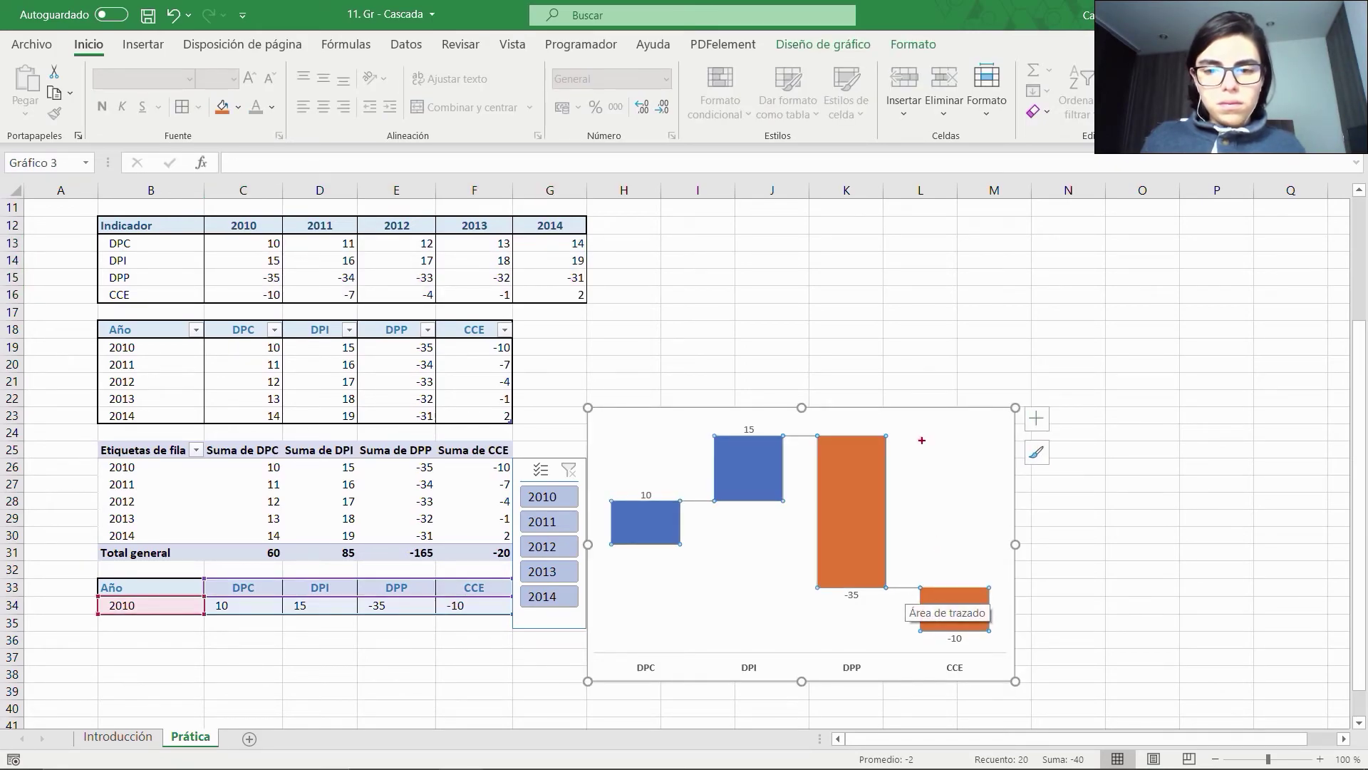
pyautogui.moveTo(921, 440); pyautogui.dragTo(920, 557)
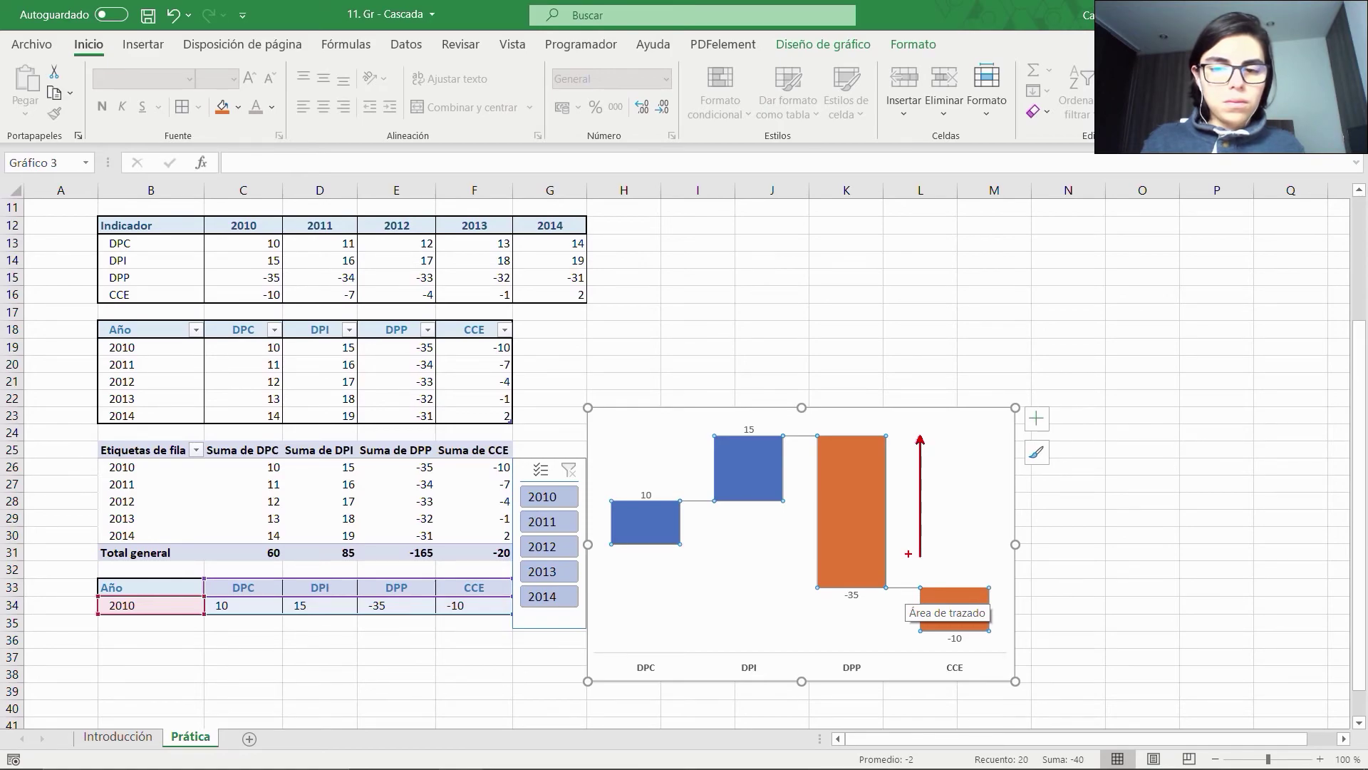
pyautogui.moveTo(805, 430)
pyautogui.mouseDown()
pyautogui.moveTo(904, 586)
pyautogui.moveTo(901, 605)
pyautogui.mouseUp()
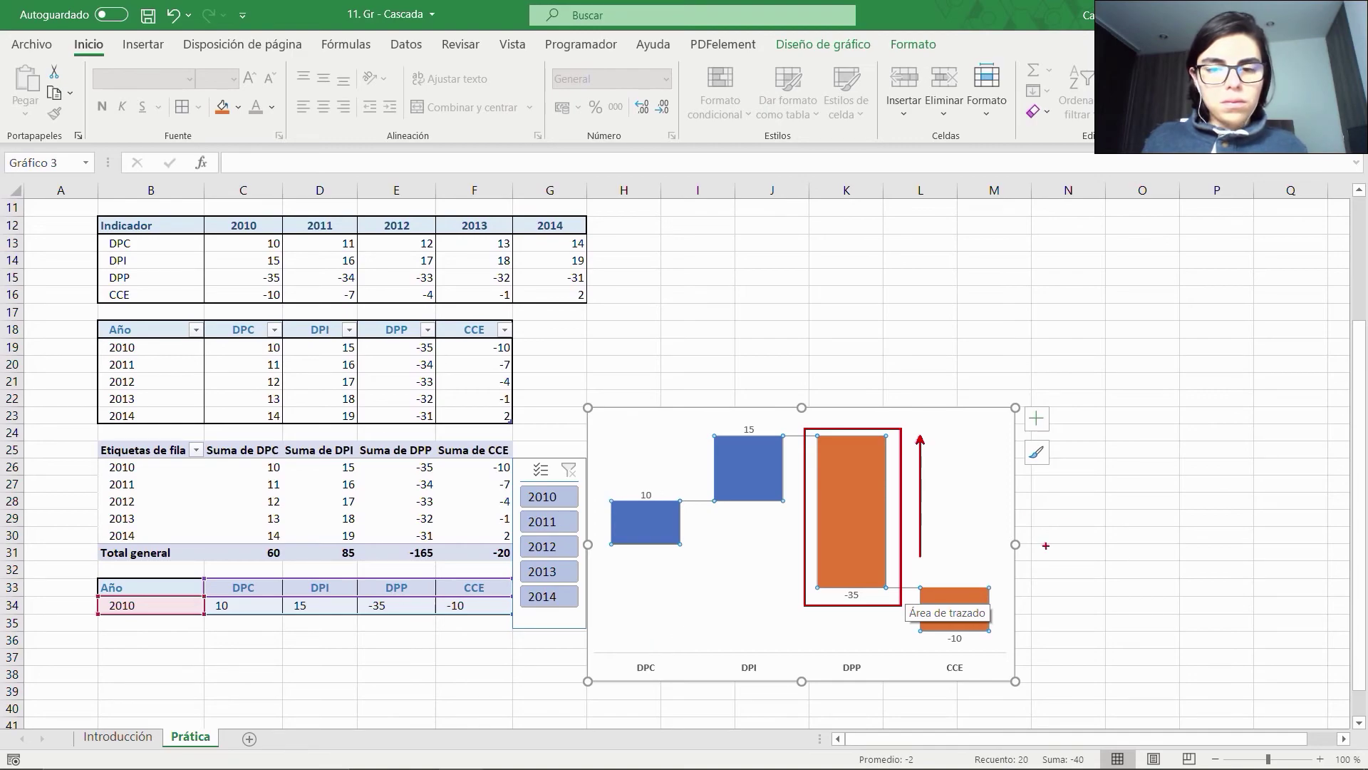
pyautogui.press('Escape')
pyautogui.click(727, 364)
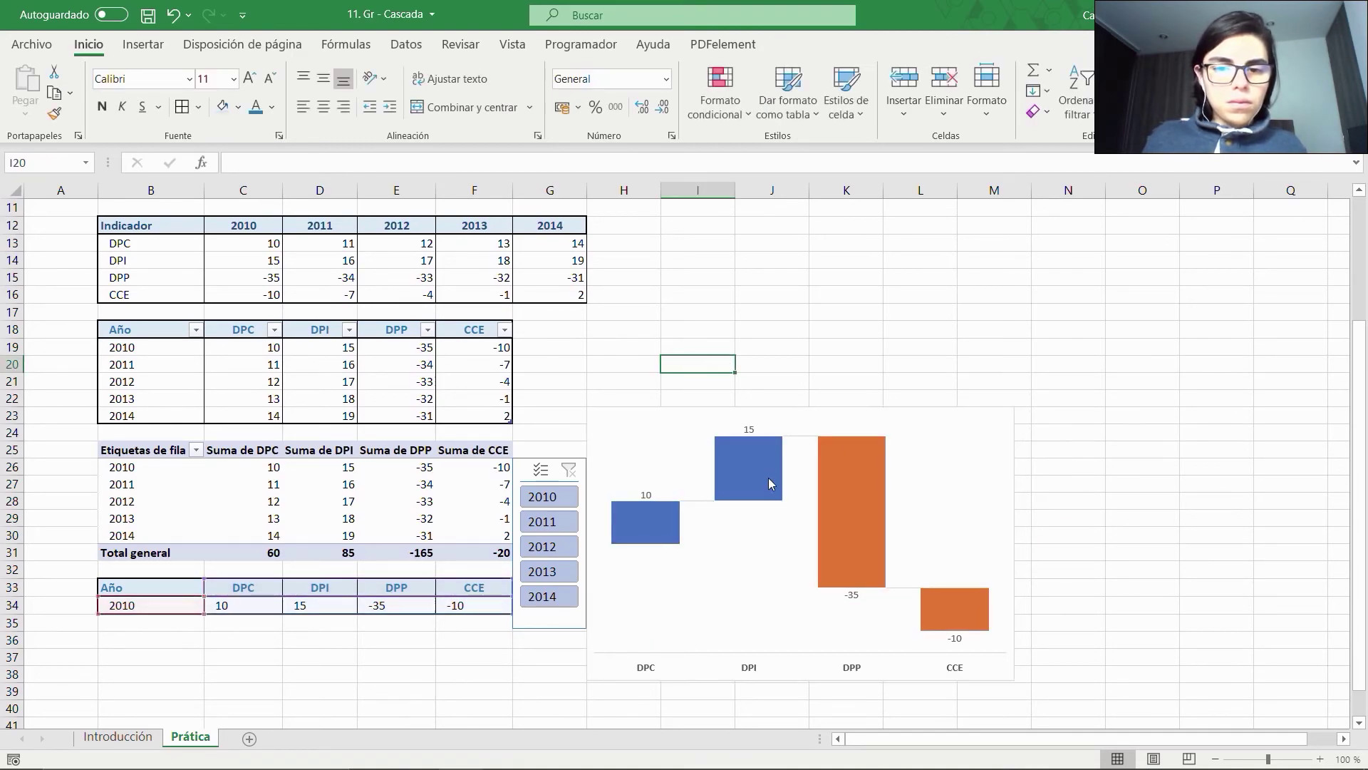
# Position the waterfall chart's data labels at Extremo interno.
pyautogui.click(744, 429)
pyautogui.click(605, 445)
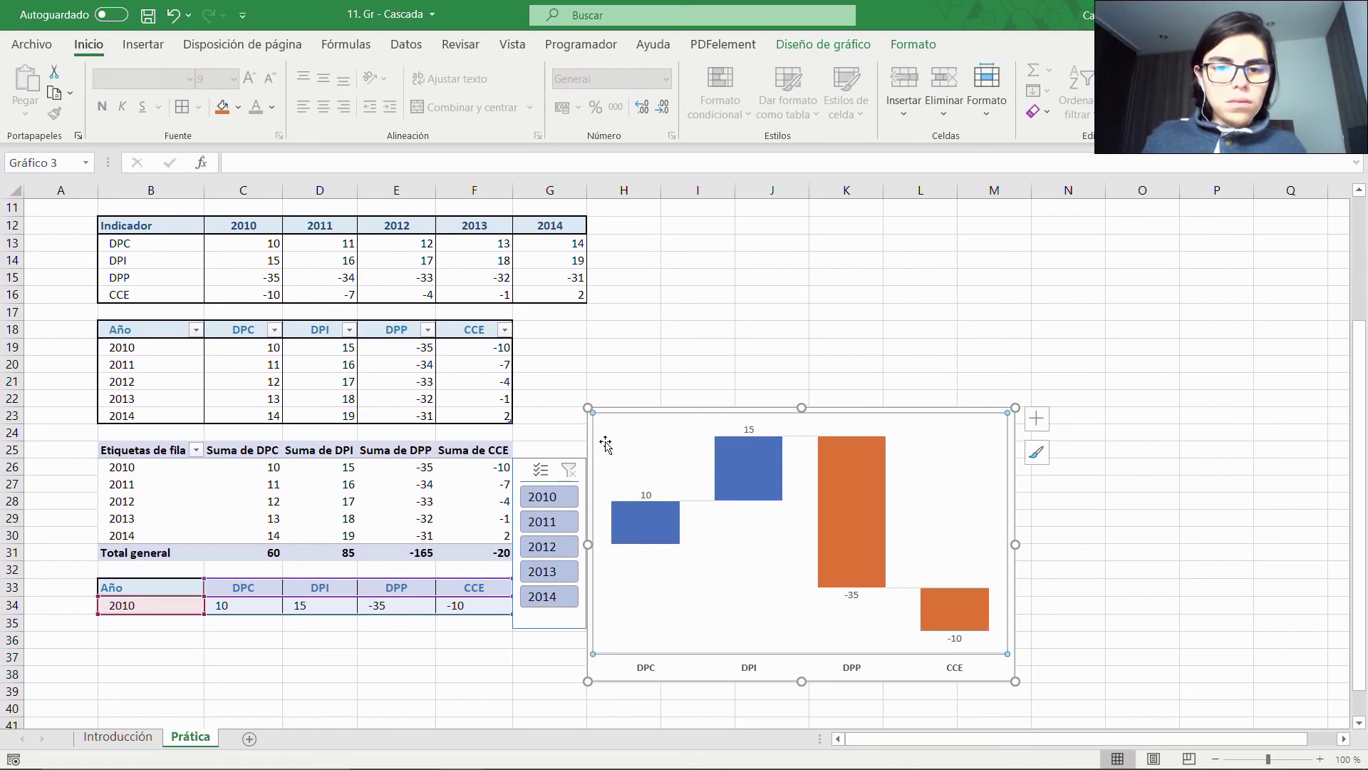
pyautogui.click(827, 45)
pyautogui.click(51, 92)
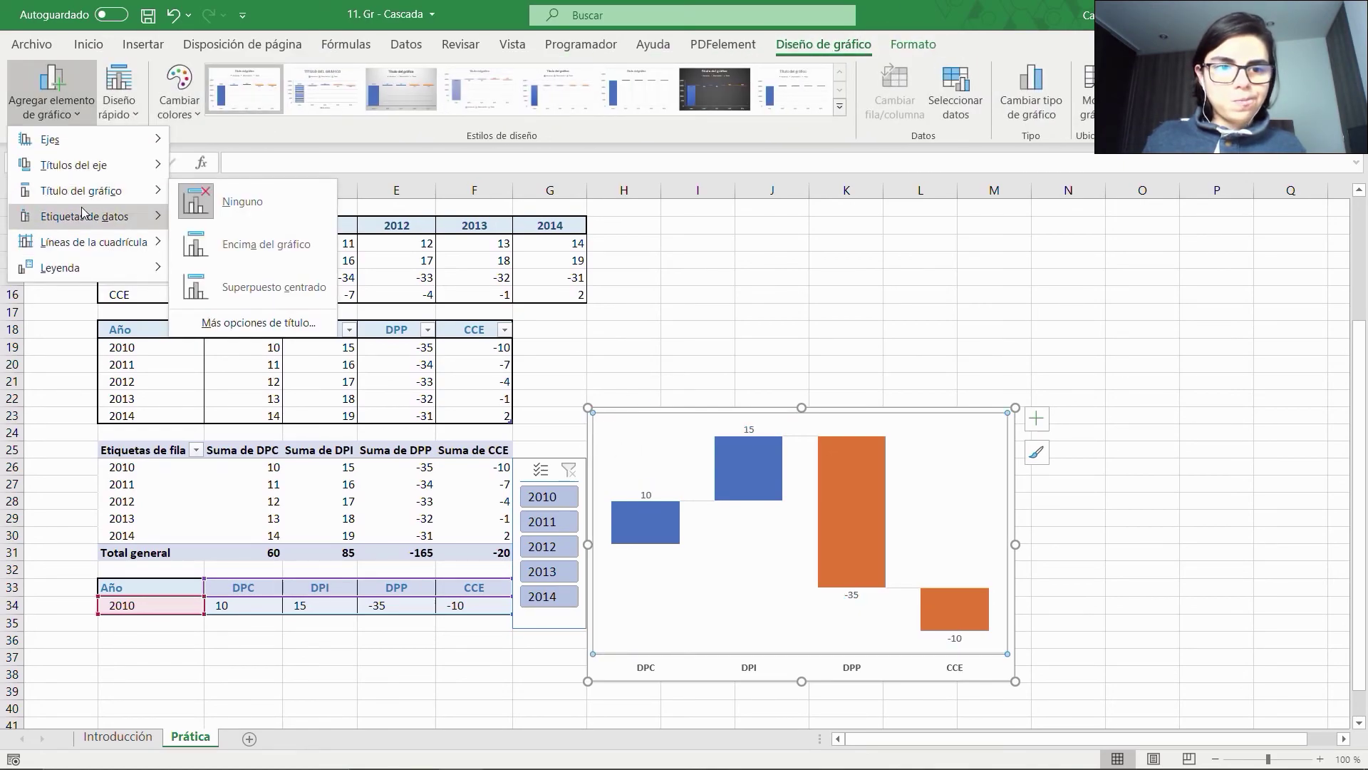
pyautogui.moveTo(82, 212)
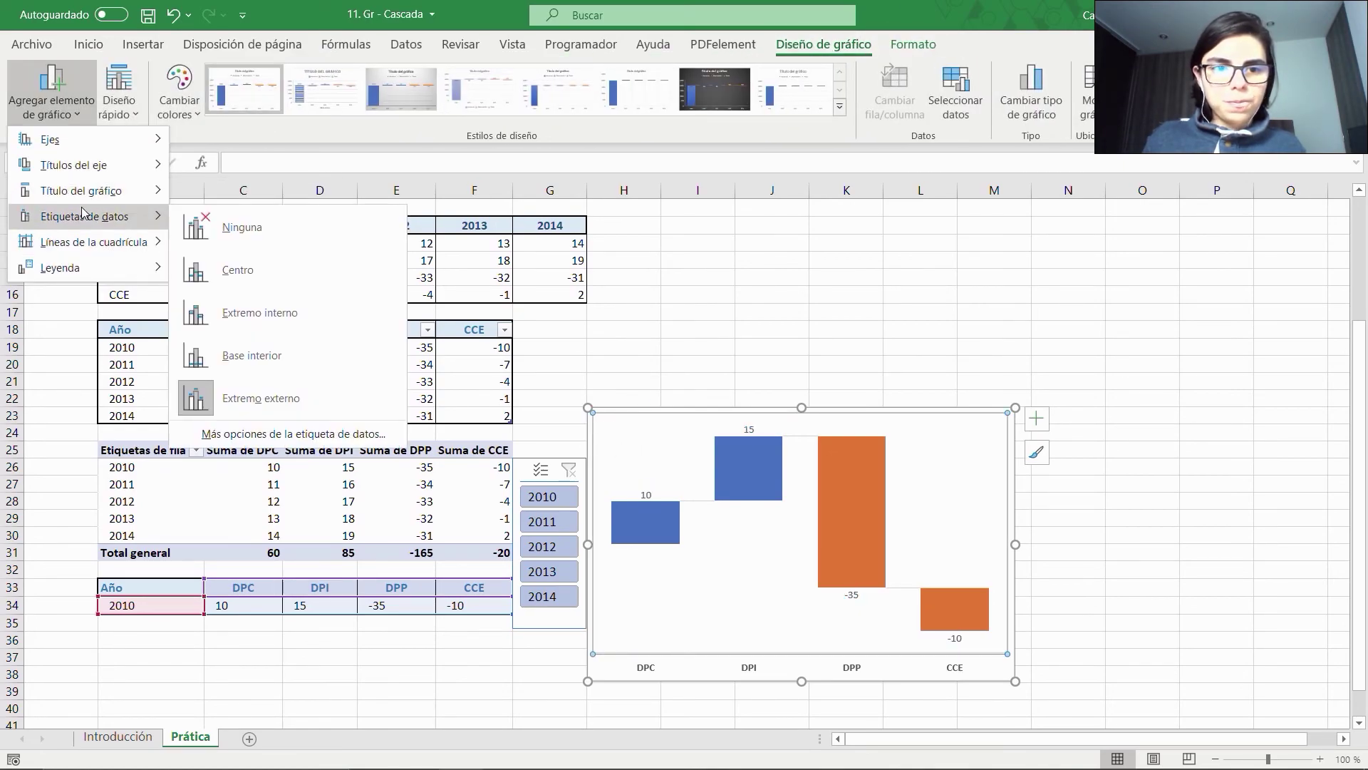
pyautogui.click(322, 292)
pyautogui.click(623, 294)
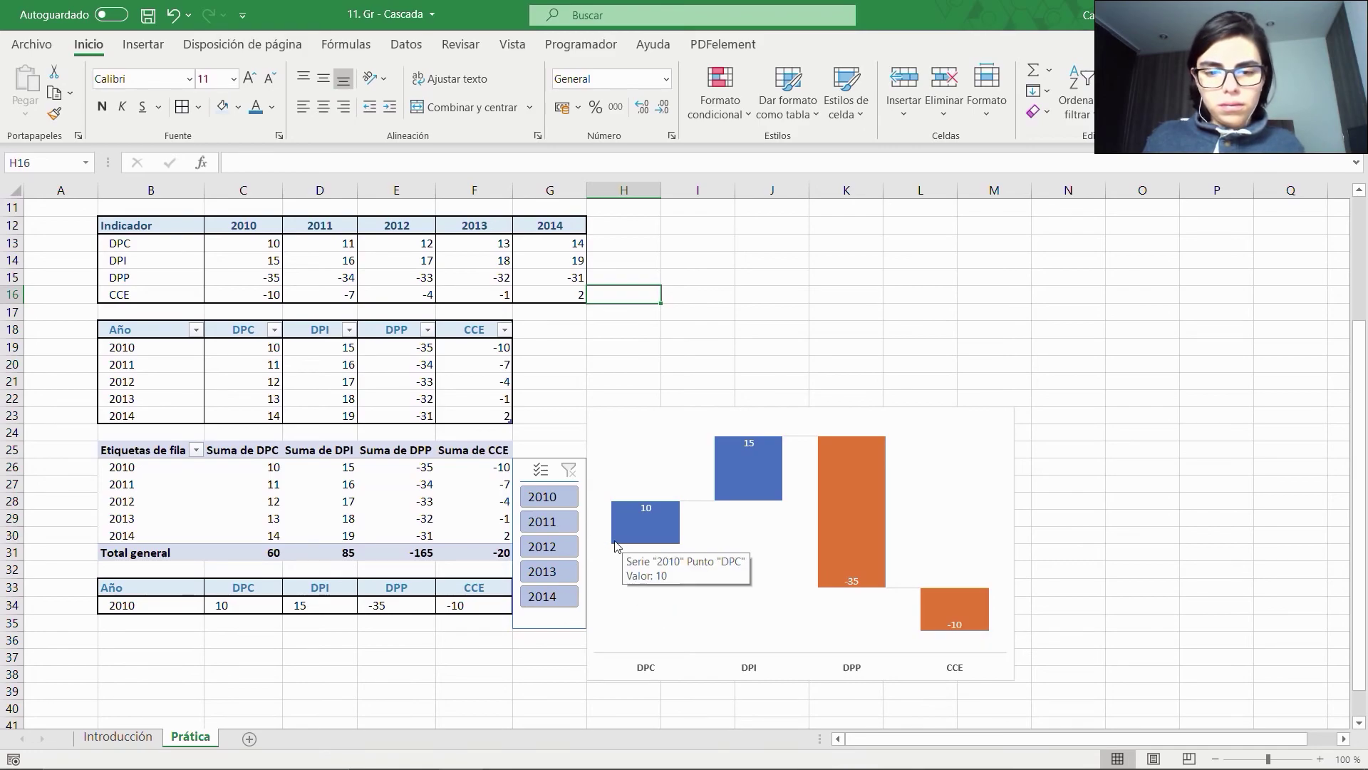
# Set the waterfall chart's CCE column as a total with the Establecer como total option and close the formatting options.
pyautogui.click(929, 595)
pyautogui.click(930, 595)
pyautogui.doubleClick(930, 593)
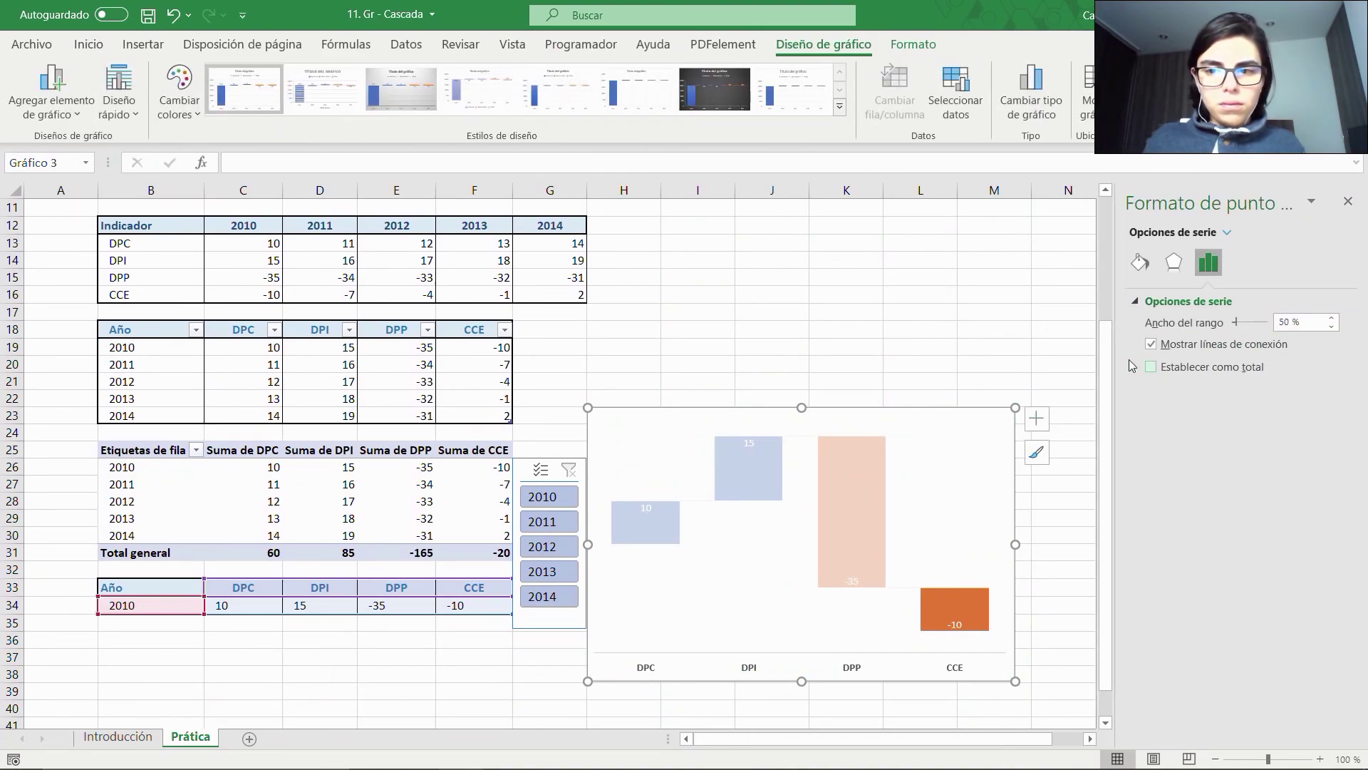
pyautogui.click(1151, 367)
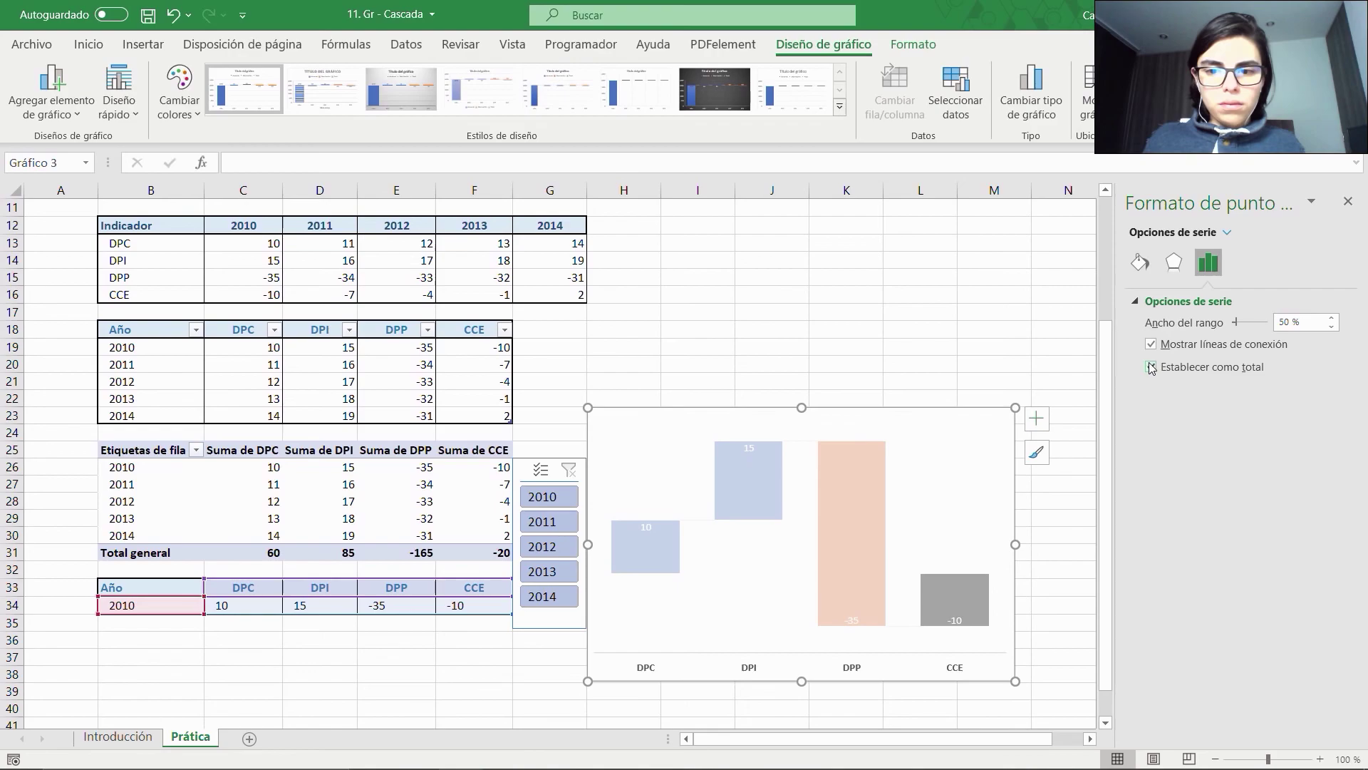
pyautogui.click(1348, 202)
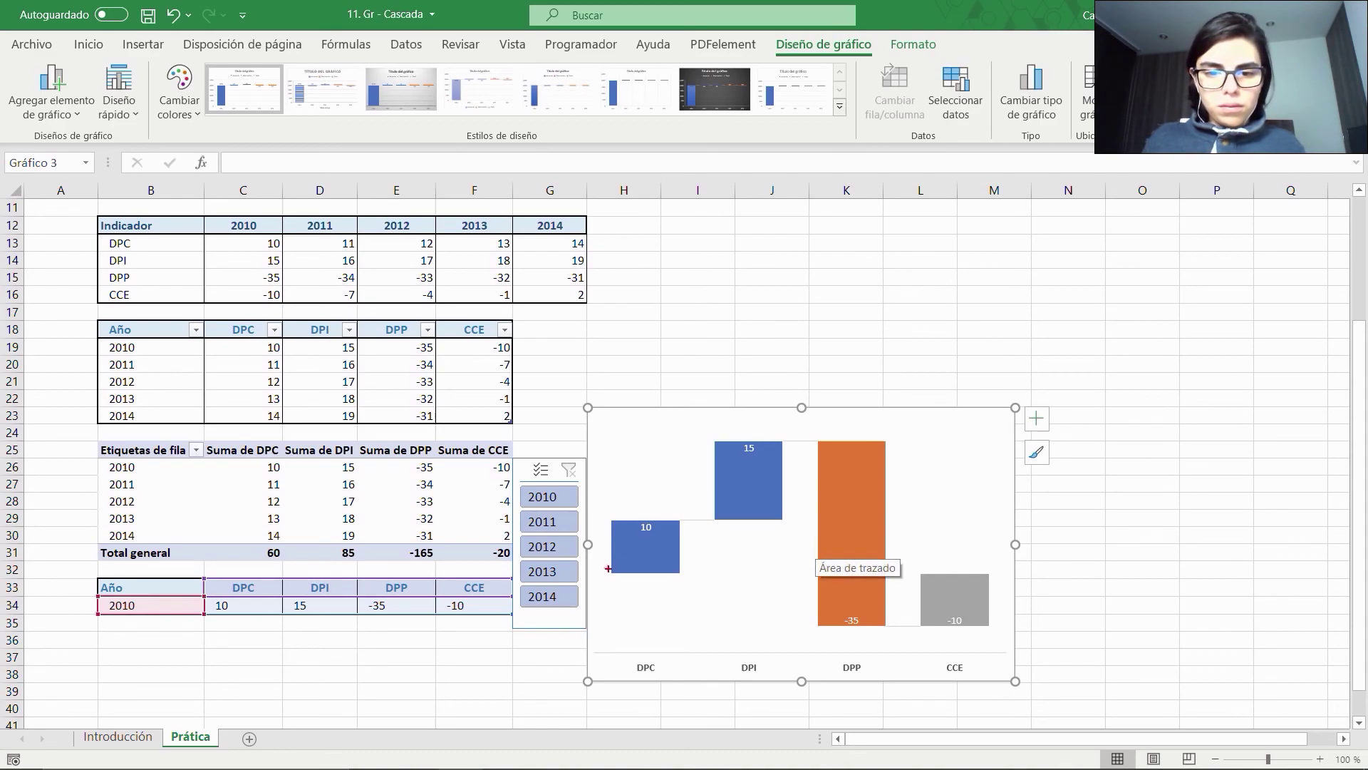
# Examine the chart's CCE total column against the base of the DPC column and the lower end of the DPP column.
pyautogui.moveTo(899, 567); pyautogui.dragTo(999, 568)
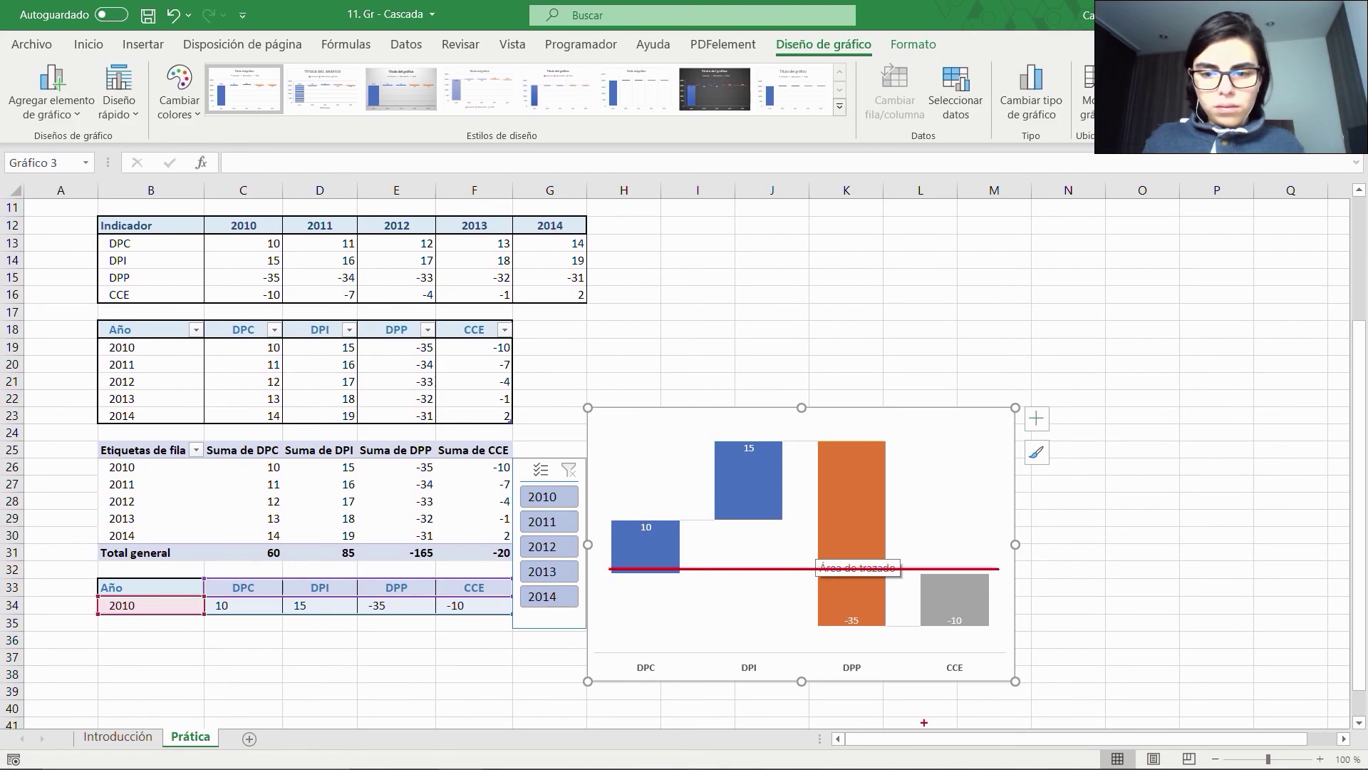
pyautogui.moveTo(816, 626); pyautogui.dragTo(982, 627)
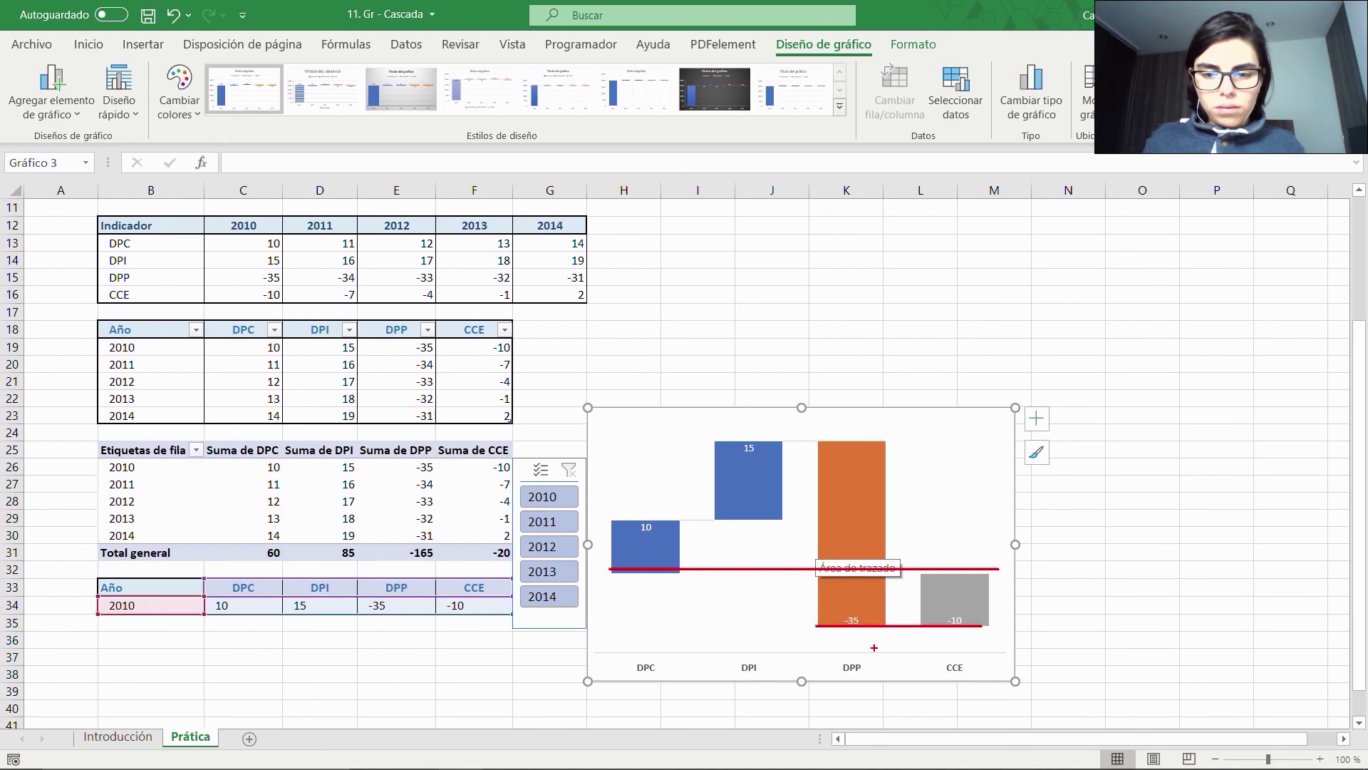
pyautogui.moveTo(911, 669); pyautogui.dragTo(855, 632)
pyautogui.moveTo(905, 568); pyautogui.dragTo(997, 570)
pyautogui.moveTo(996, 622)
pyautogui.mouseDown()
pyautogui.moveTo(1005, 630)
pyautogui.moveTo(997, 624)
pyautogui.mouseUp()
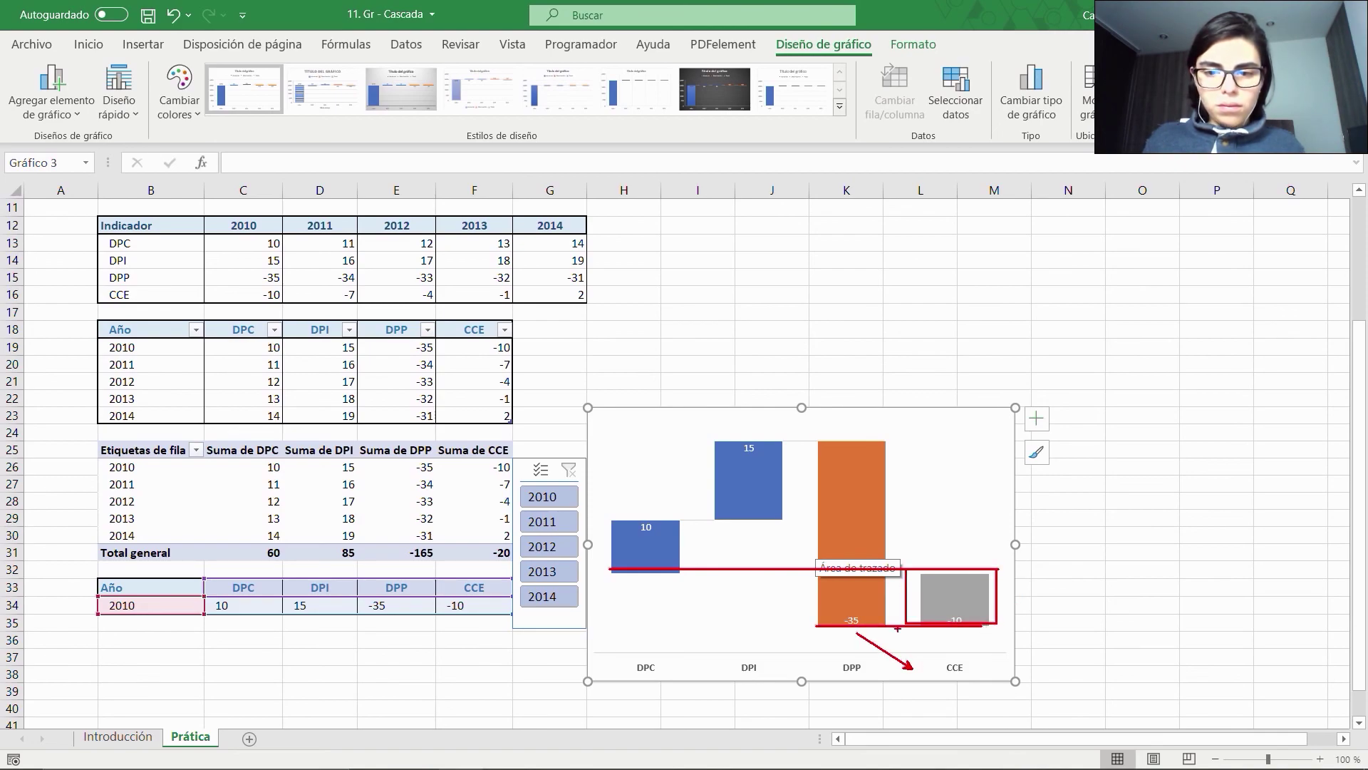
pyautogui.press('Escape')
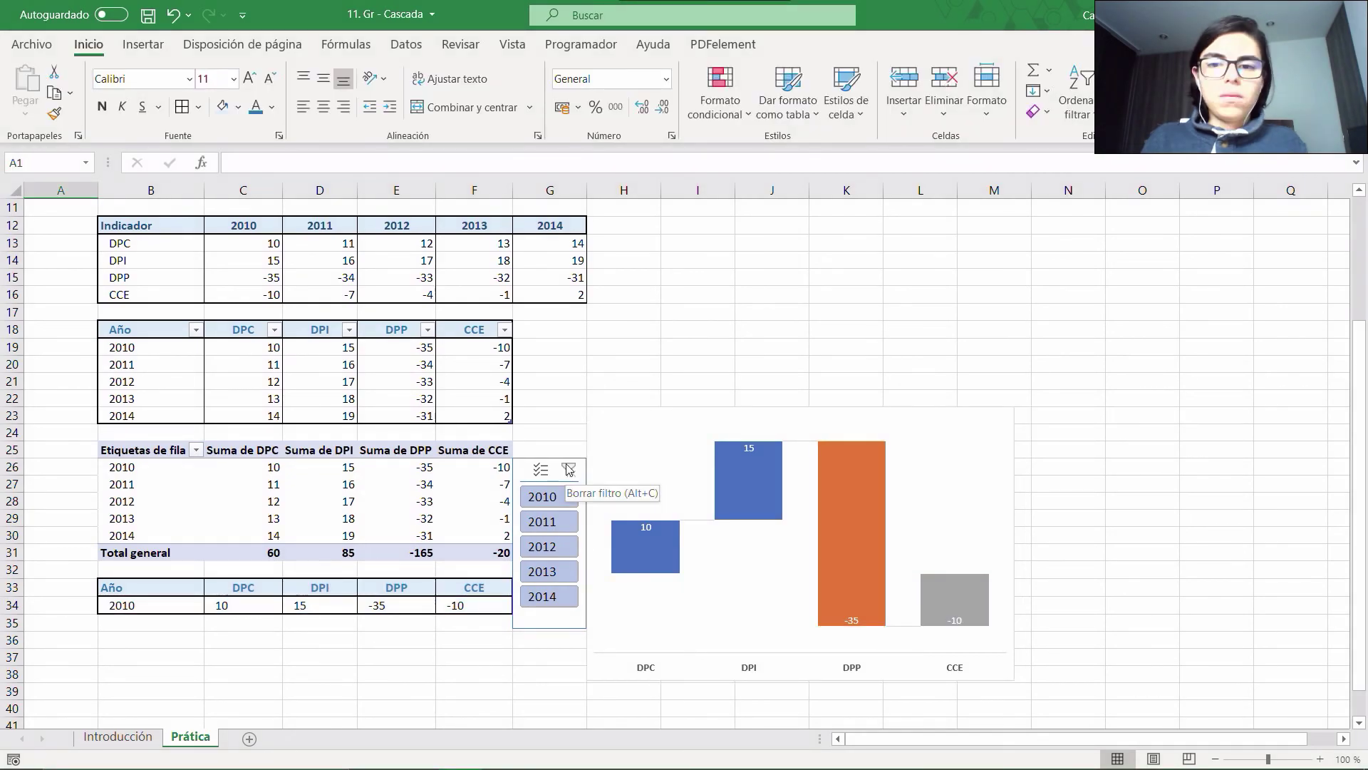